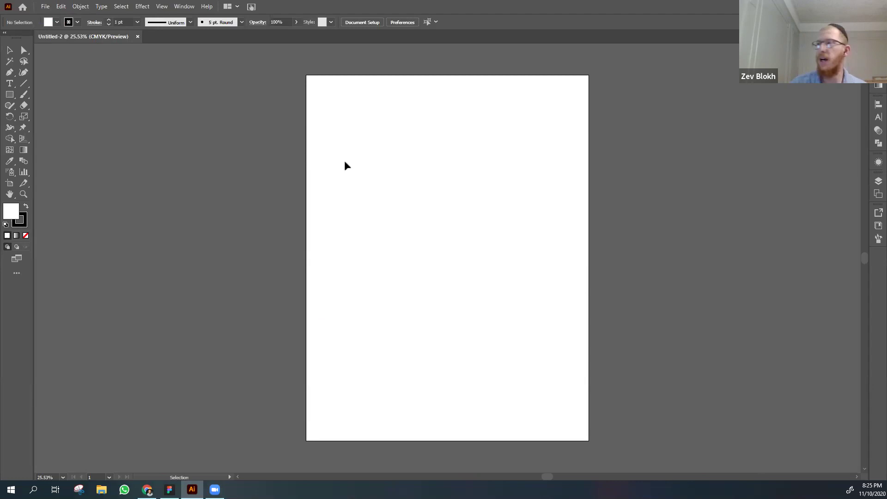
- Draw a 612 × 792 pt rectangle covering the whole artboard and swap its colours to a black fill with a white stroke
key("space")
left_click_drag(378, 168, 317, 162)
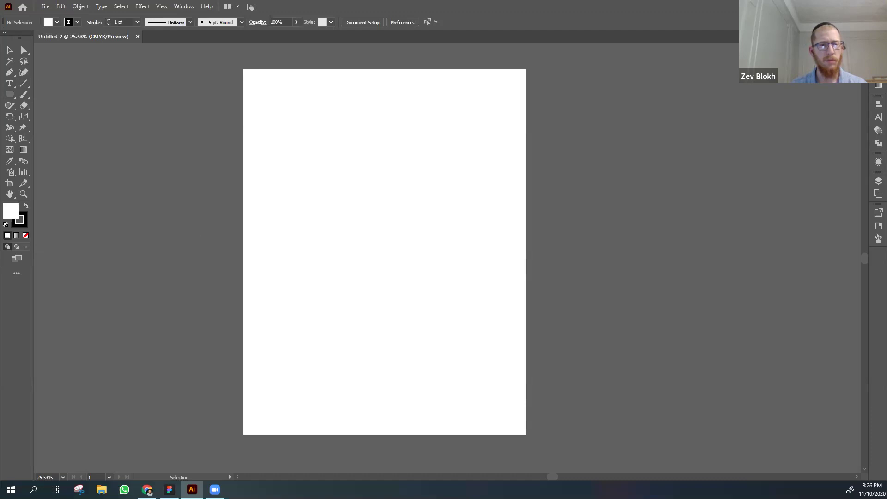
left_click(11, 95)
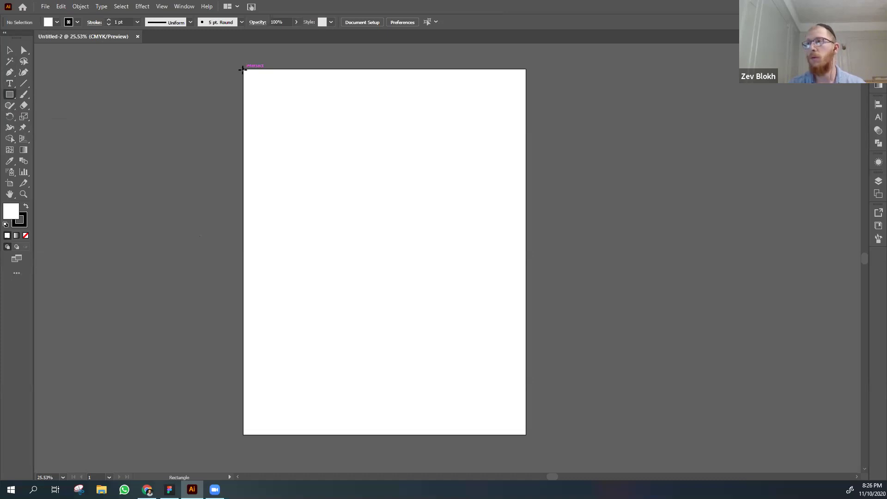
left_click_drag(243, 69, 526, 435)
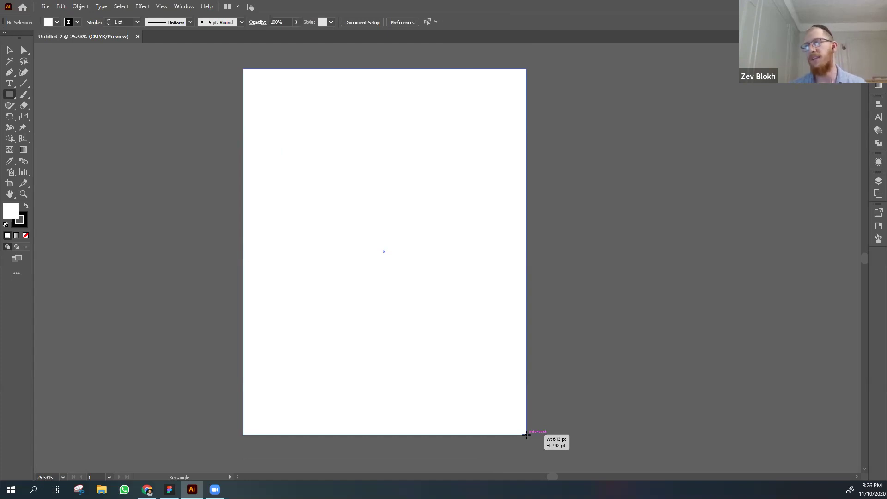
left_click_drag(526, 435, 526, 435)
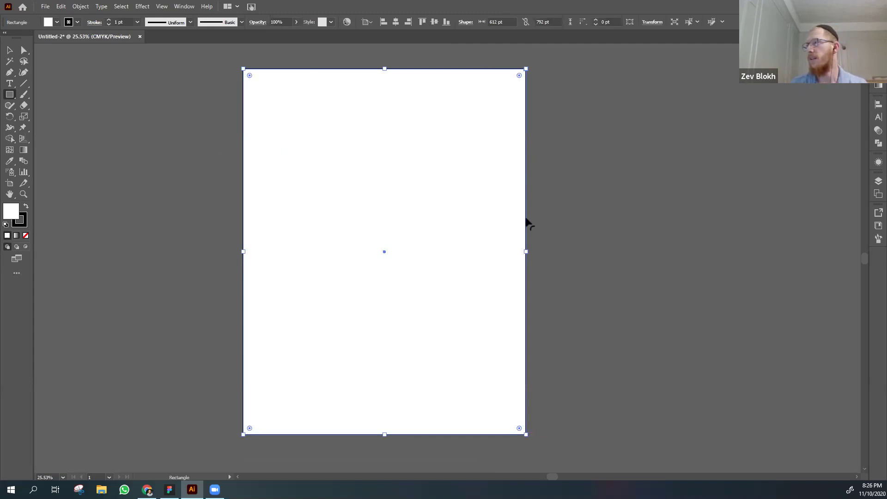
key("v")
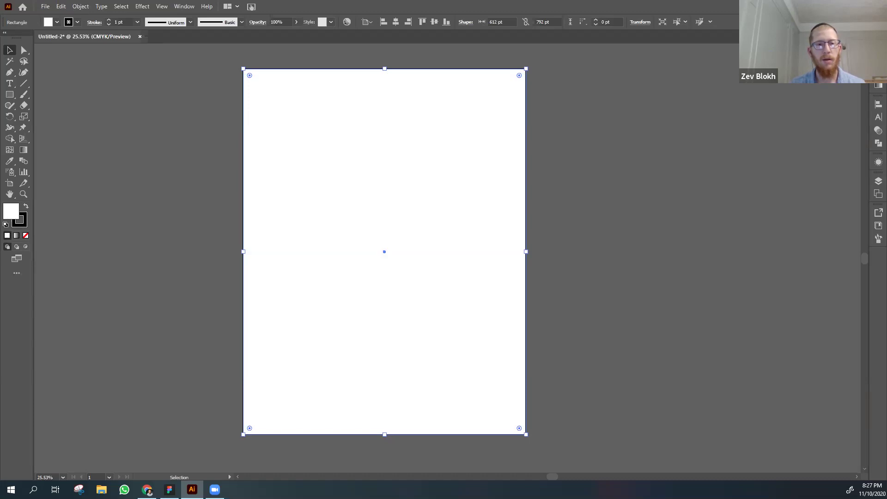
left_click(26, 206)
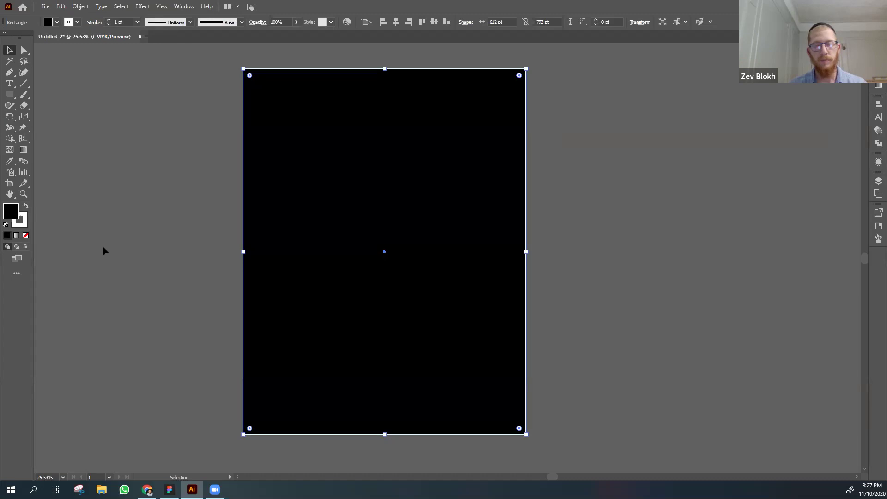
left_click(119, 245)
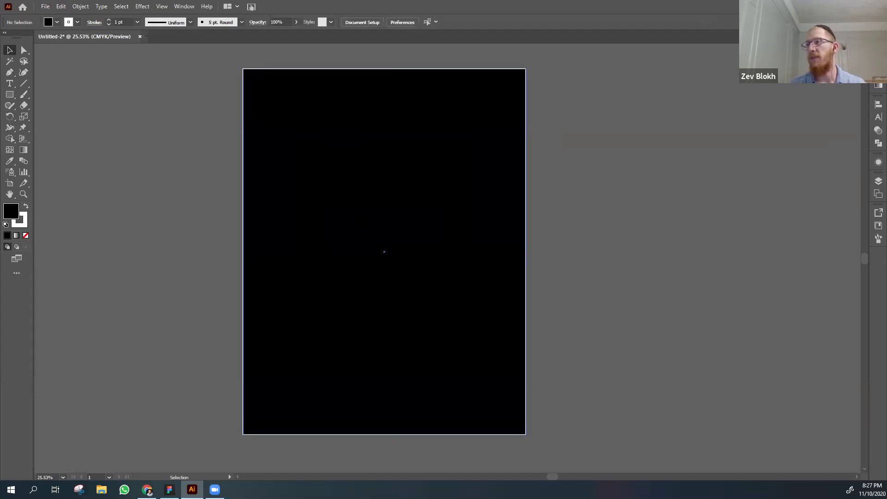
key("ctrl+a")
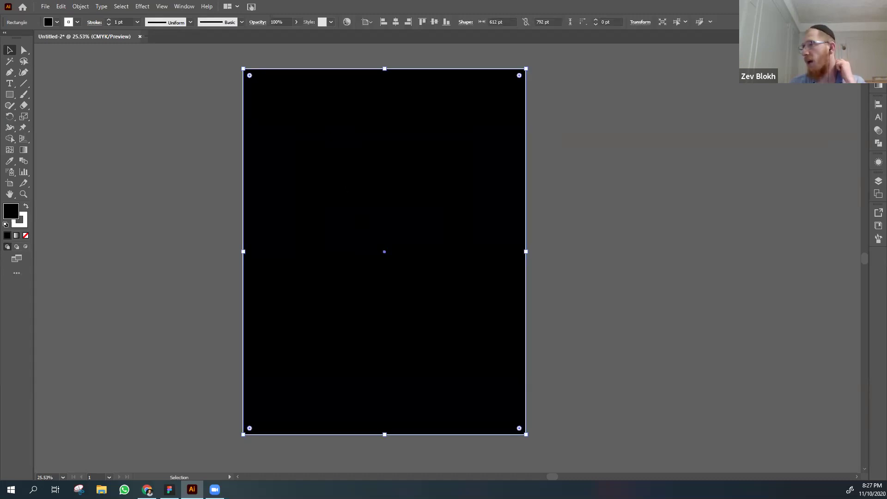
right_click(348, 189)
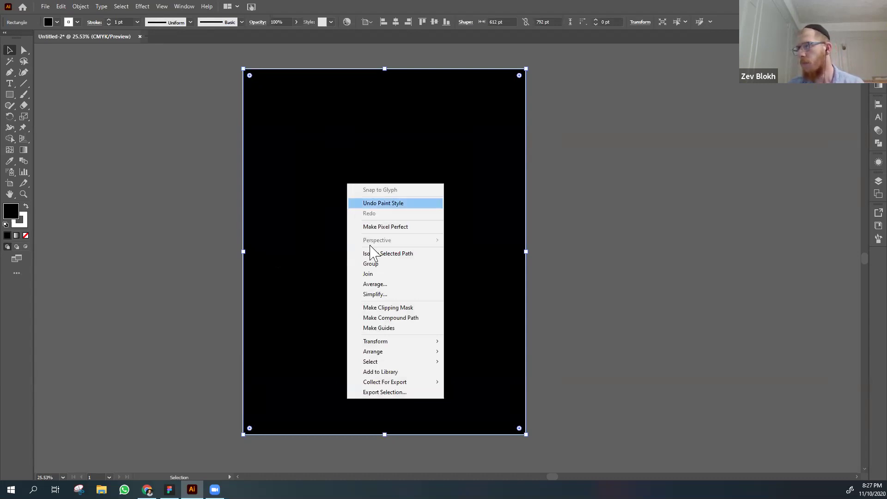
left_click(179, 289)
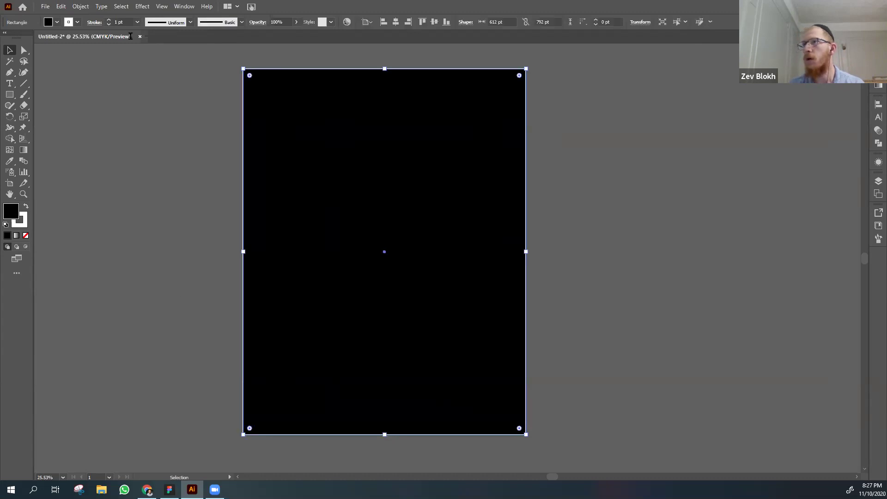
left_click(89, 7)
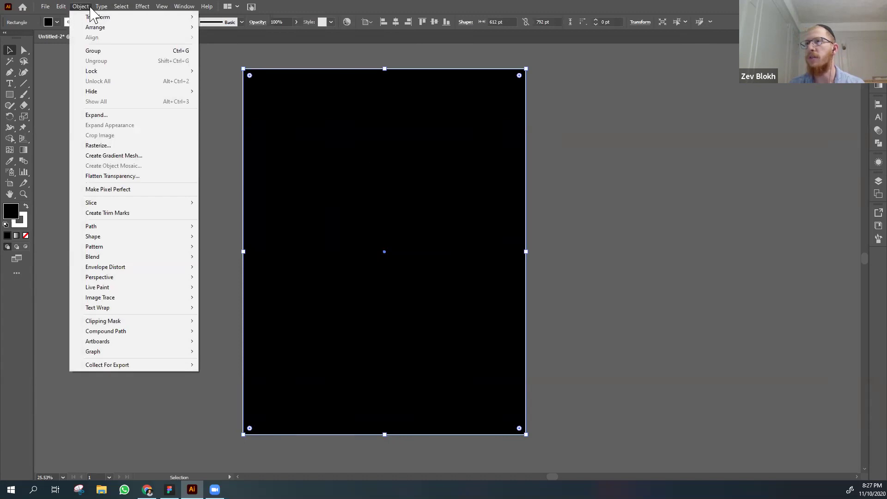
left_click(299, 49)
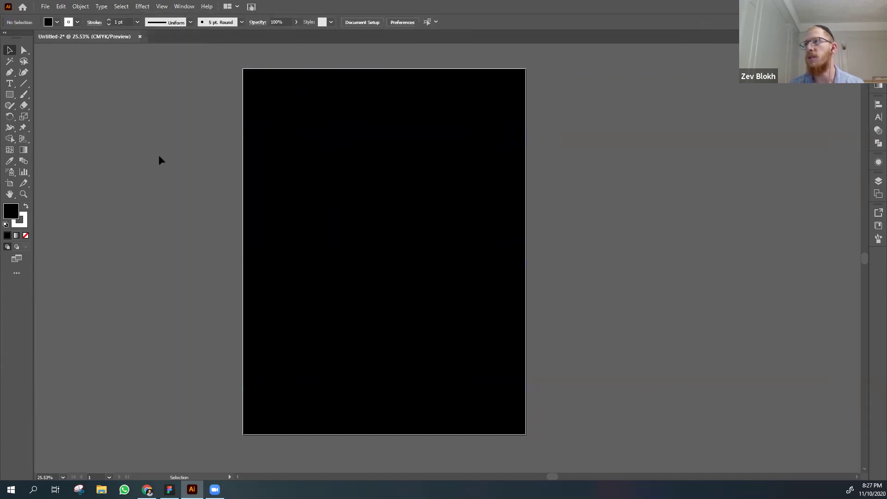
- Lock the full-page black rectangle and test the lock by trying to move it
key("ctrl+a")
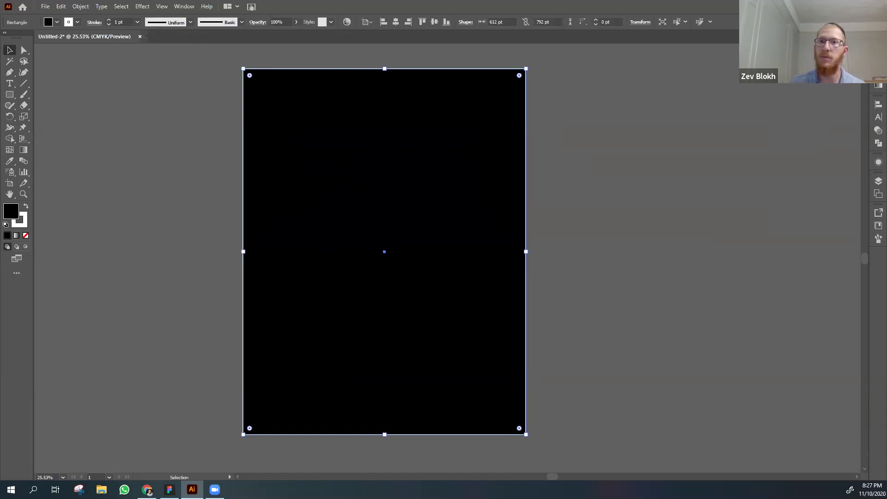
left_click(80, 6)
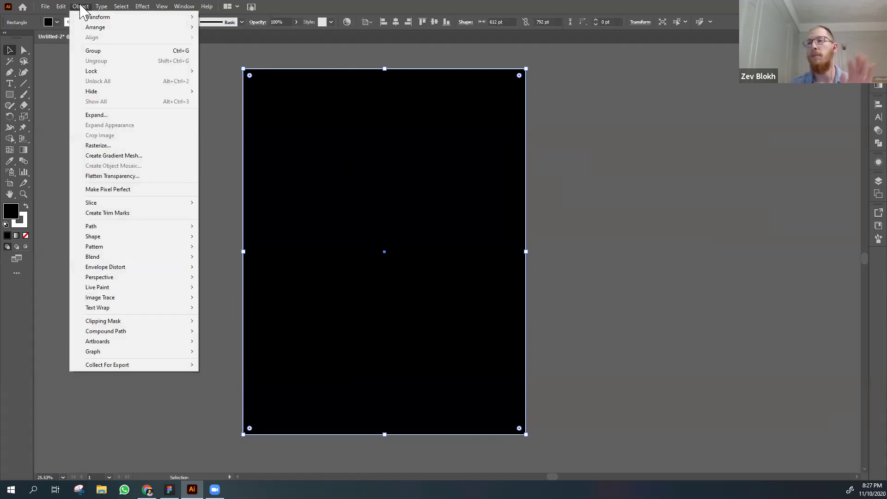
mouse_move(106, 77)
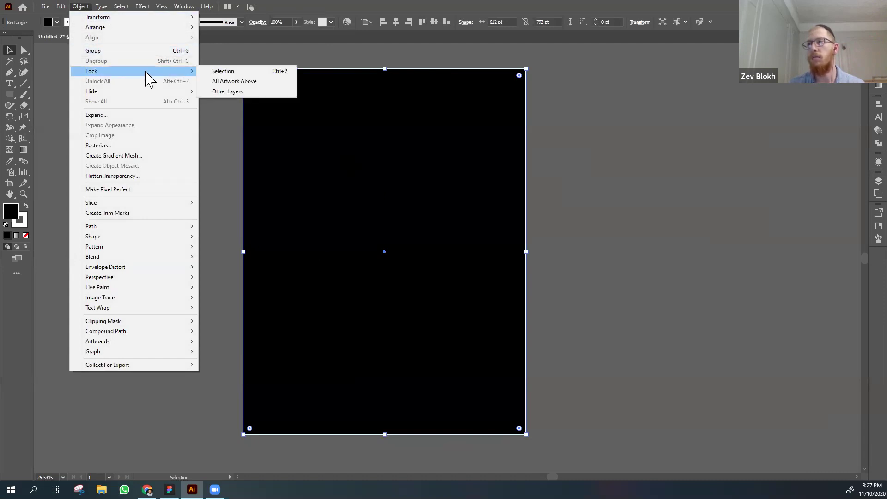
left_click(227, 73)
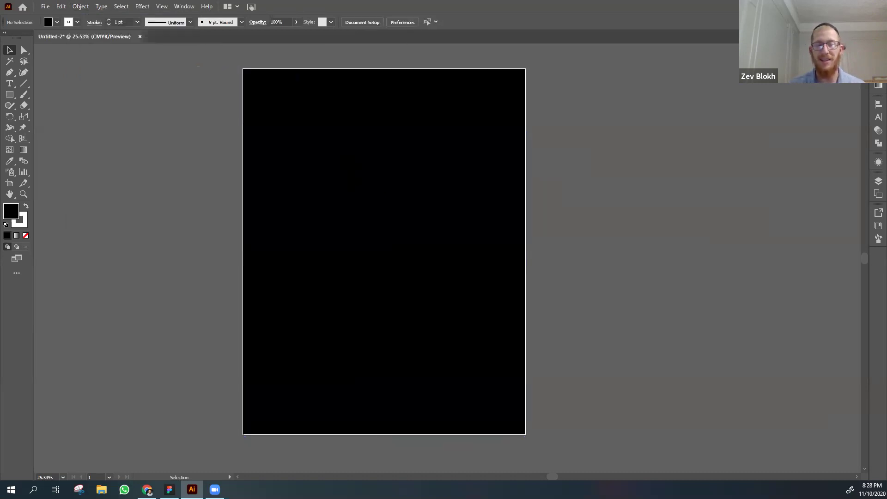
left_click_drag(379, 234, 341, 247)
left_click_drag(476, 216, 328, 256)
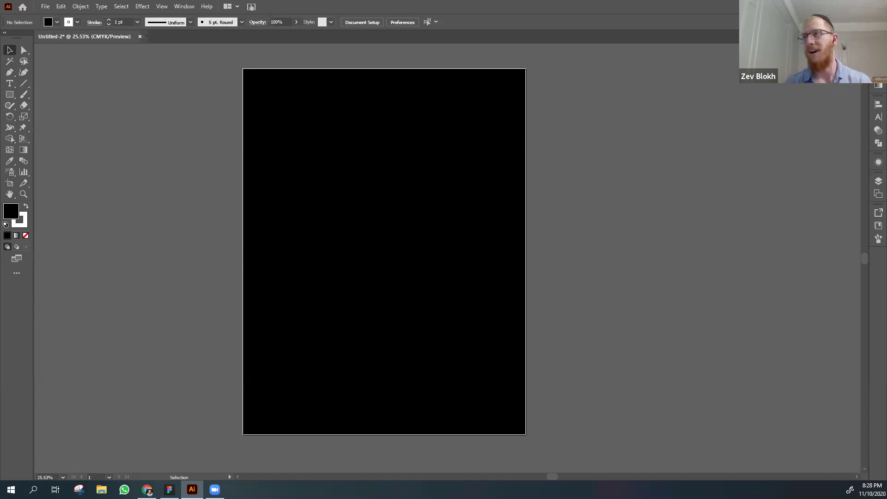
- Draw a rectangle about 250 × 146 pt from the page's top-left corner and swap its colours to a white fill with a black stroke
left_click(10, 95)
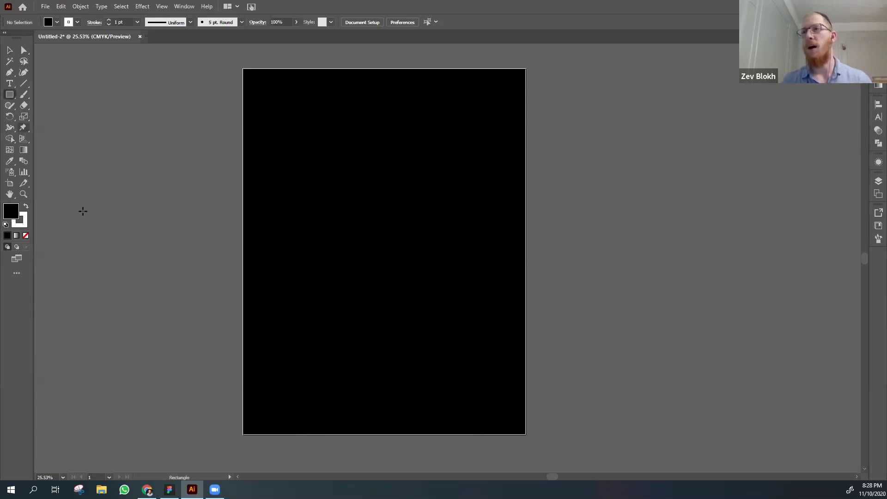
left_click(28, 206)
left_click(27, 206)
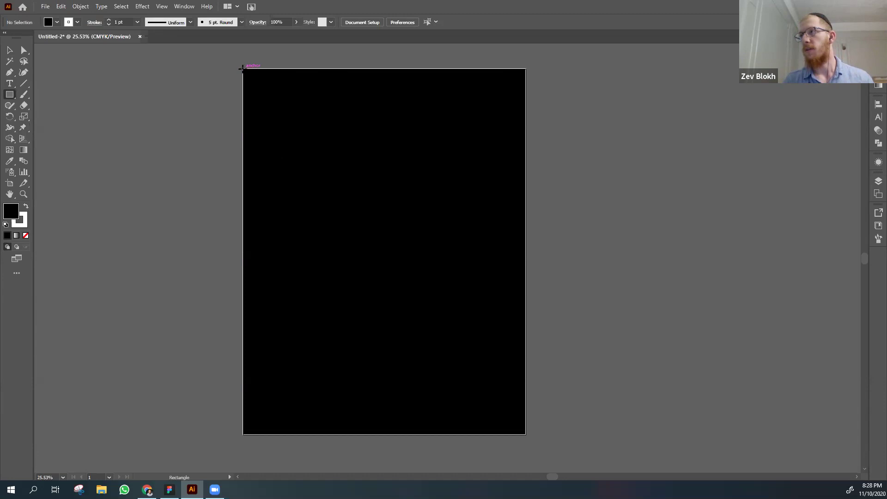
left_click_drag(242, 69, 358, 137)
key("v")
left_click(185, 174)
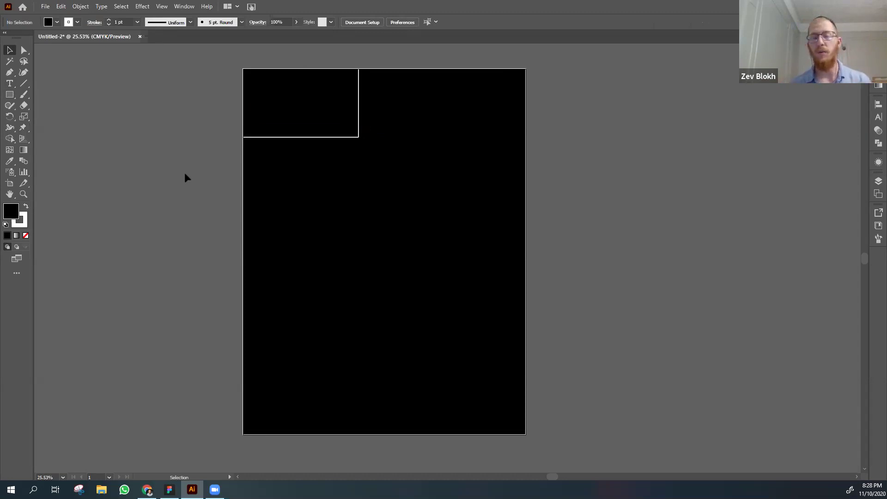
left_click(300, 102)
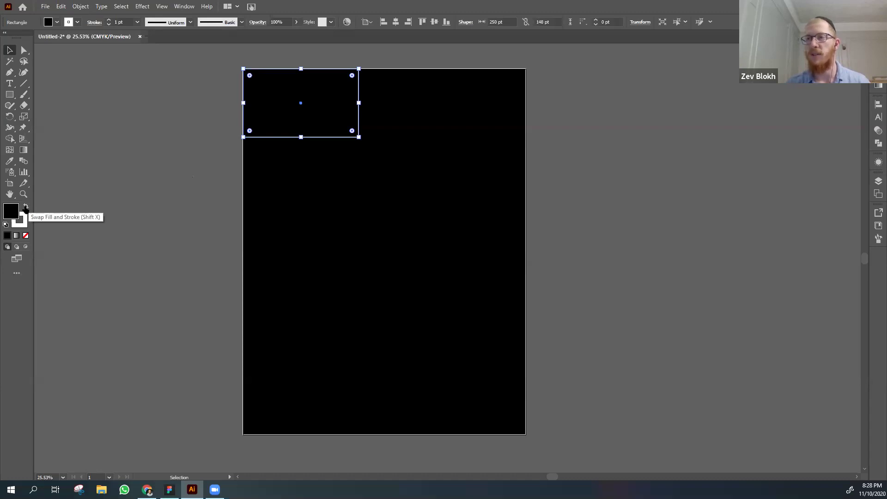
left_click(25, 207)
left_click(195, 176)
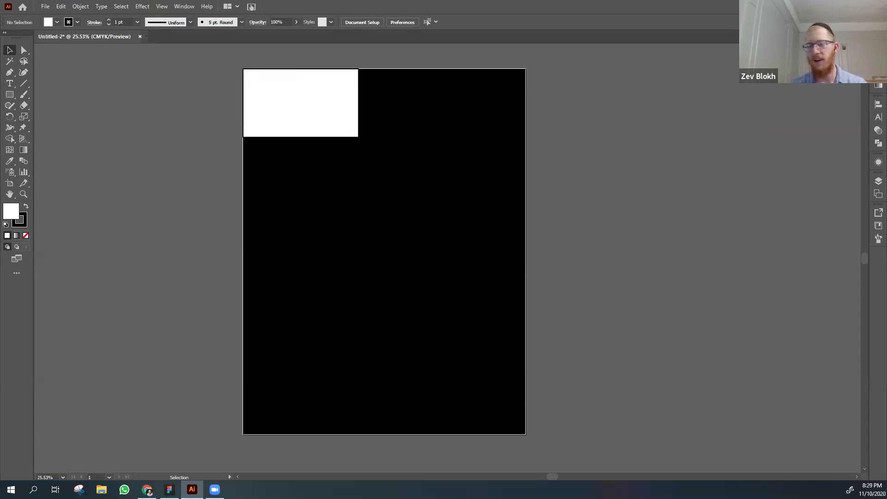
- Draw a second white rectangle about 188 × 204 pt, hanging from the first one's bottom edge and extending slightly past its right side
key("m")
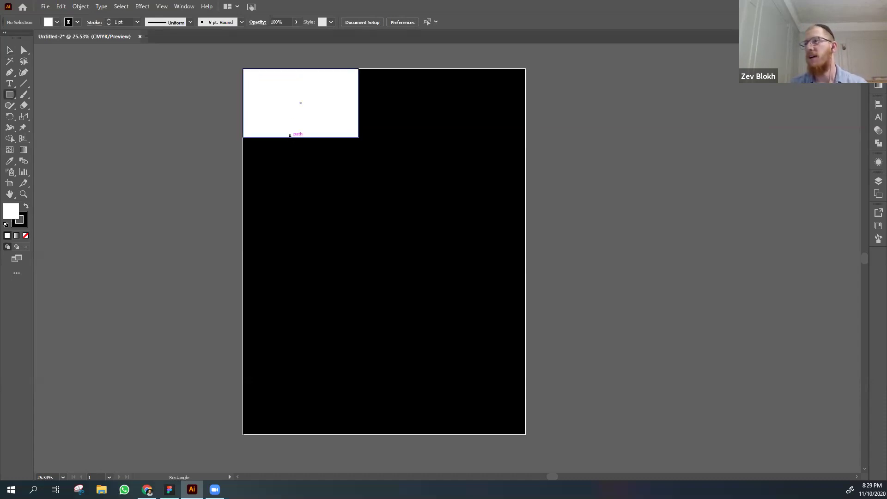
left_click_drag(290, 136, 377, 231)
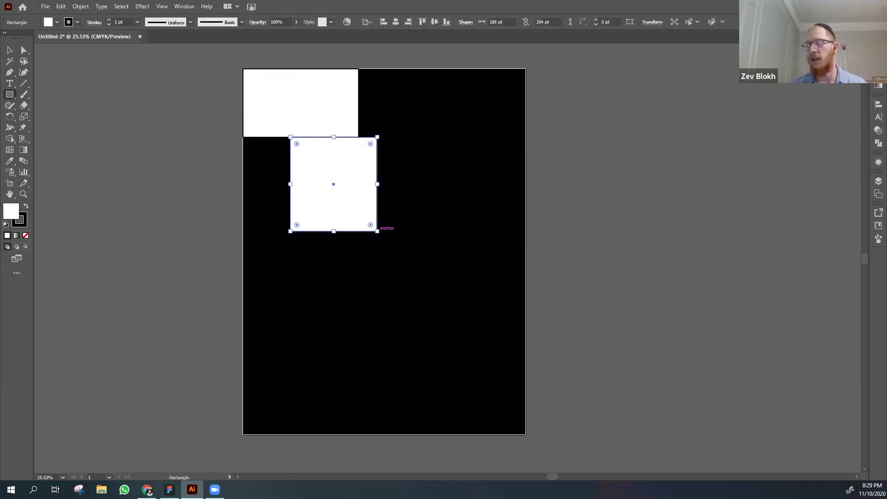
key("v")
key("ctrl+shift+a")
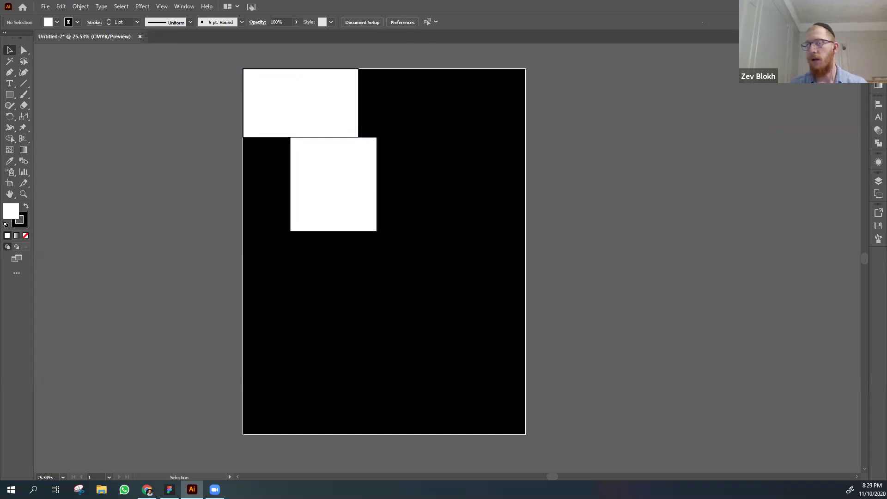
- Draw a wide white rectangle about 444 × 194 pt directly below the second one, reaching almost to the page's right edge
key("m")
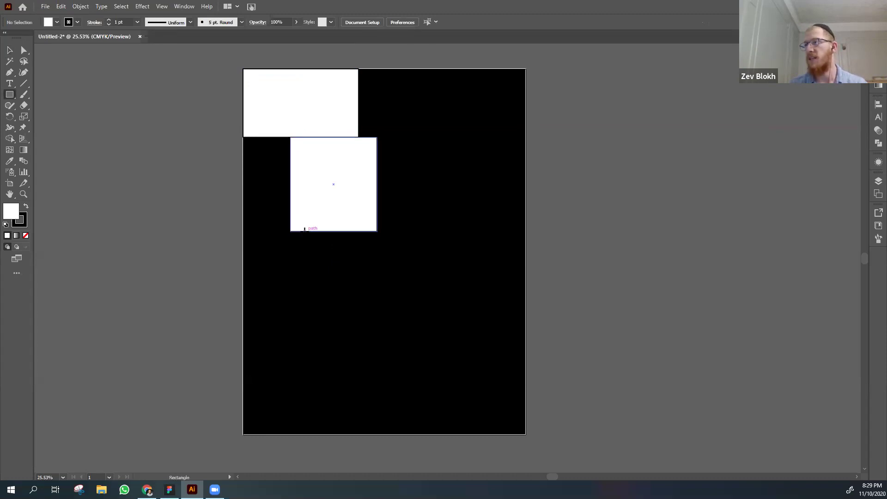
mouse_move(305, 231)
left_mouse_down()
mouse_move(480, 342)
mouse_move(509, 321)
left_mouse_up()
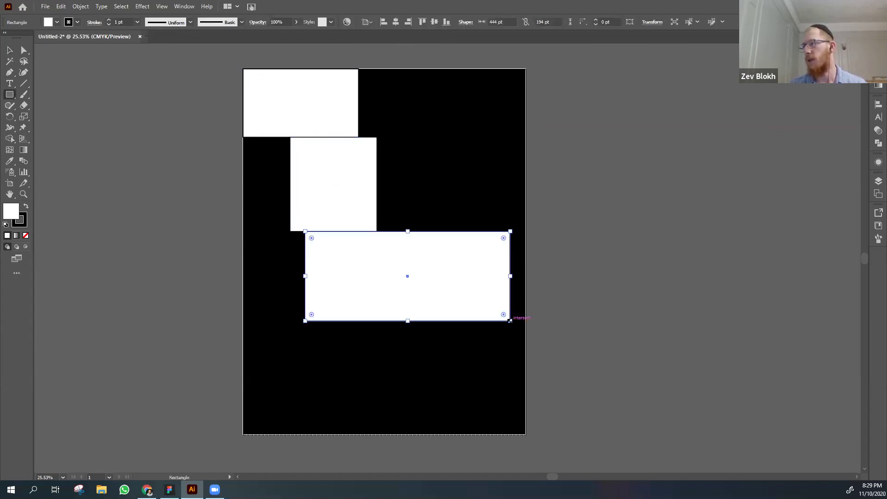
key("v")
key("ctrl+shift+a")
- Draw a white rectangle from just inside the wide rectangle's bottom edge down to the page's left edge
key("m")
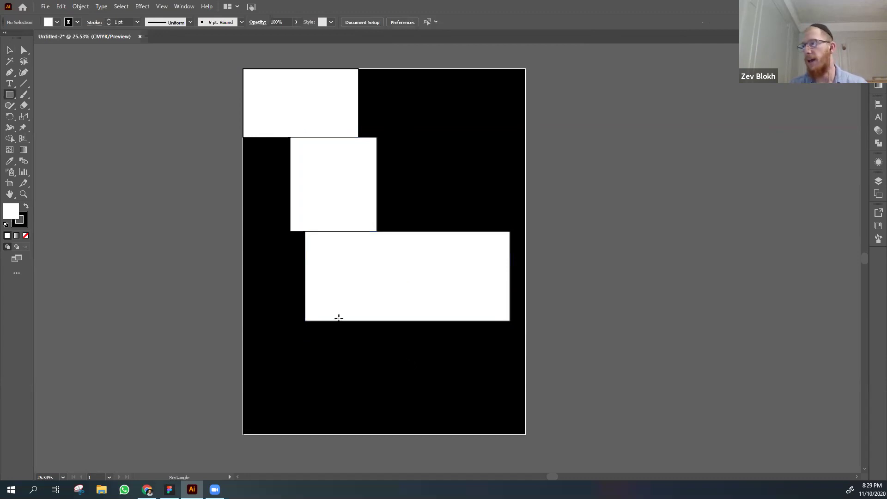
left_click_drag(345, 321, 242, 380)
key("v")
key("ctrl+shift+a")
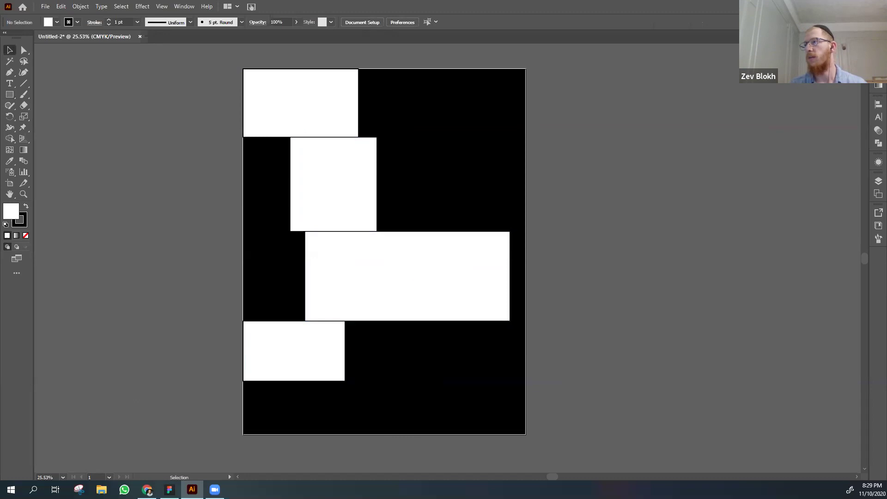
- Draw a narrow vertical white rectangle hanging from the middle of the wide rectangle's bottom edge
key("m")
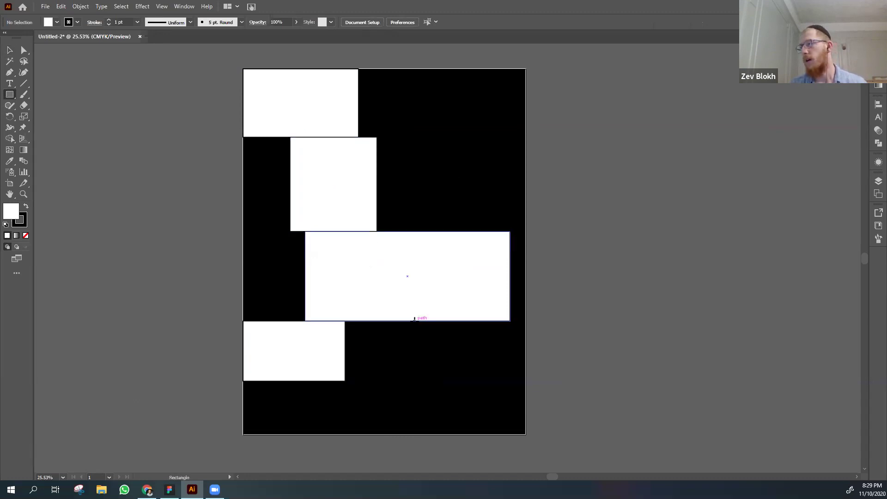
left_click_drag(415, 321, 436, 416)
key("v")
key("ctrl+shift+a")
- Draw a white rectangle on the wide rectangle's top edge, above the narrow one, and widen and shorten it into a roughly square block
key("m")
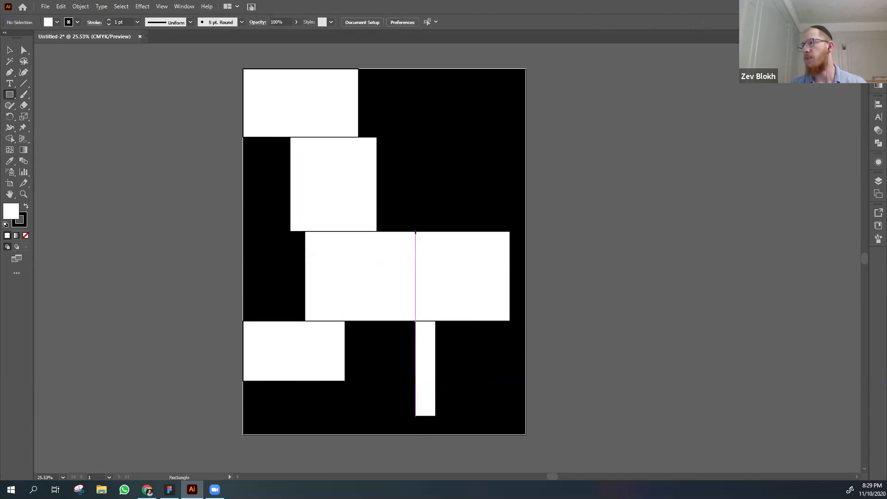
left_click_drag(416, 232, 448, 76)
key("v")
key("ctrl+shift+a")
left_click(436, 167)
left_click_drag(448, 153, 482, 154)
left_click_drag(449, 76, 441, 164)
left_click(135, 220)
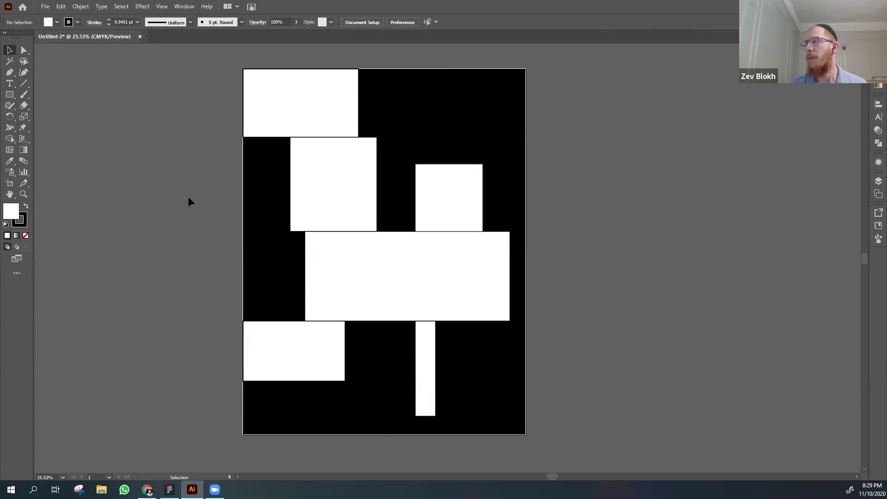
- Draw a white rectangle of 612 × 792 pt covering the whole page, on top of the existing composition
left_click_drag(368, 215, 191, 182)
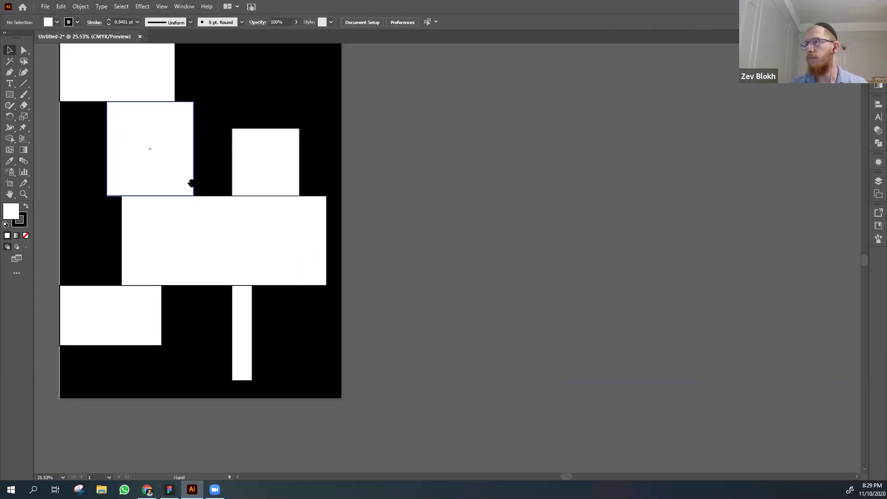
left_click_drag(386, 204, 425, 222)
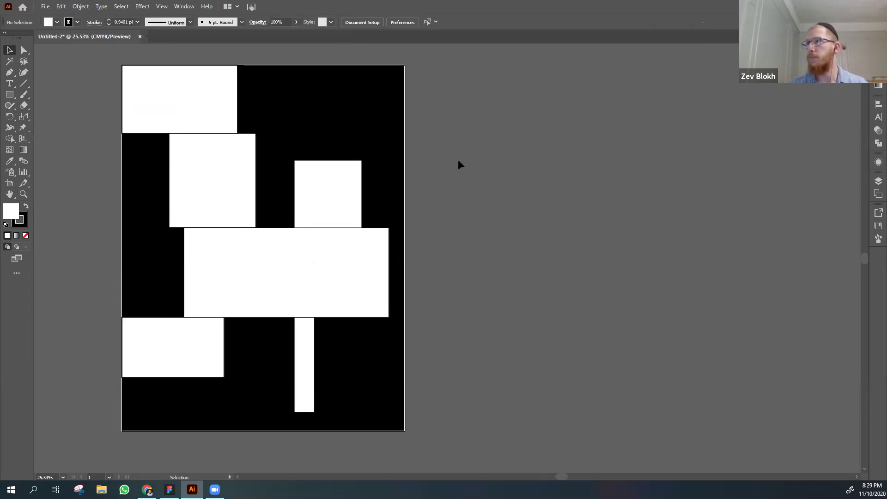
key("m")
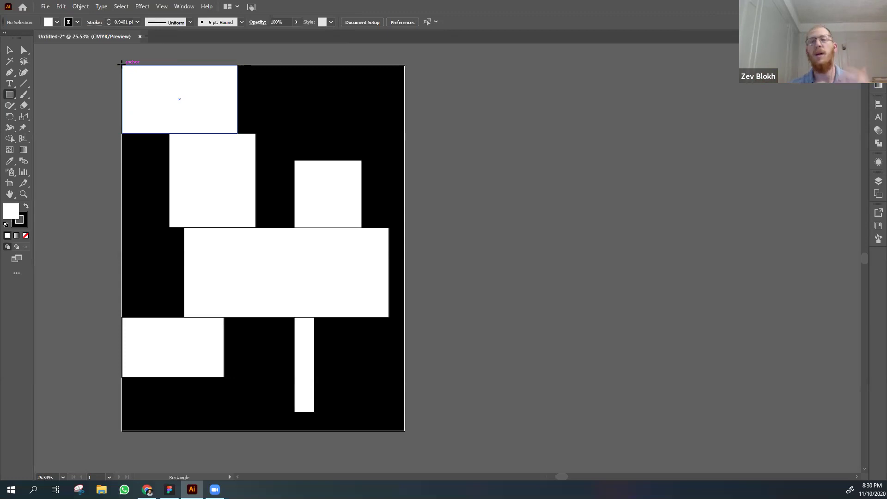
left_click_drag(120, 63, 404, 431)
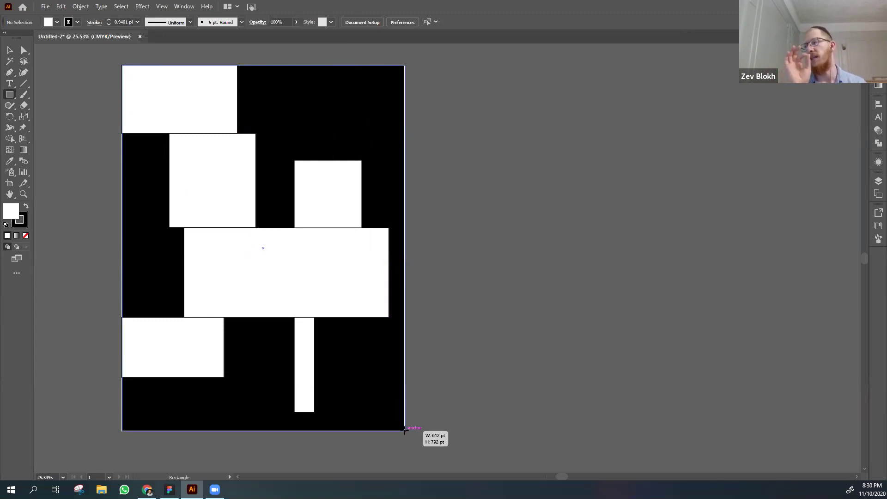
left_click_drag(404, 431, 404, 431)
key("v")
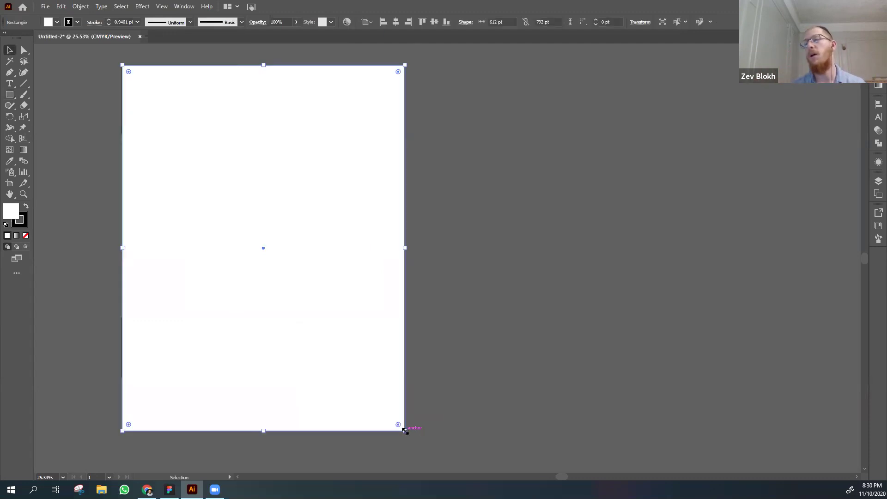
left_click(485, 378)
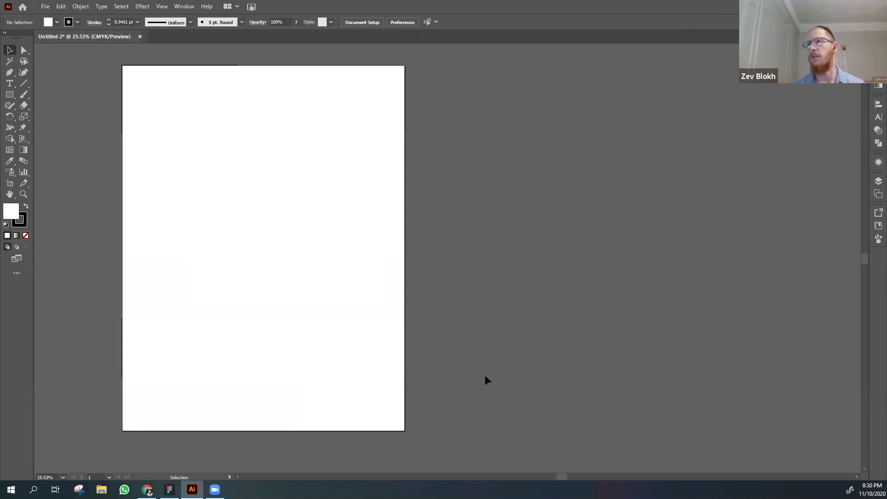
- Move the page-sized white rectangle off the page to its right side and delete it
left_click_drag(257, 198, 550, 192)
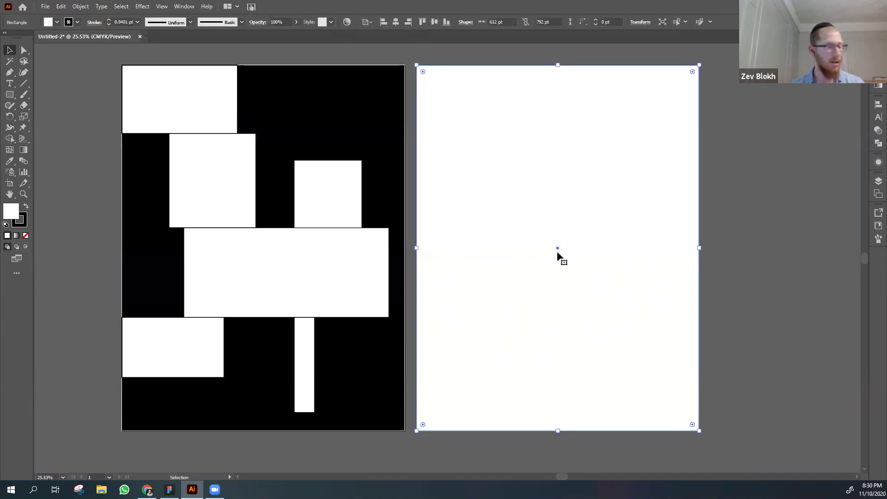
key("Delete")
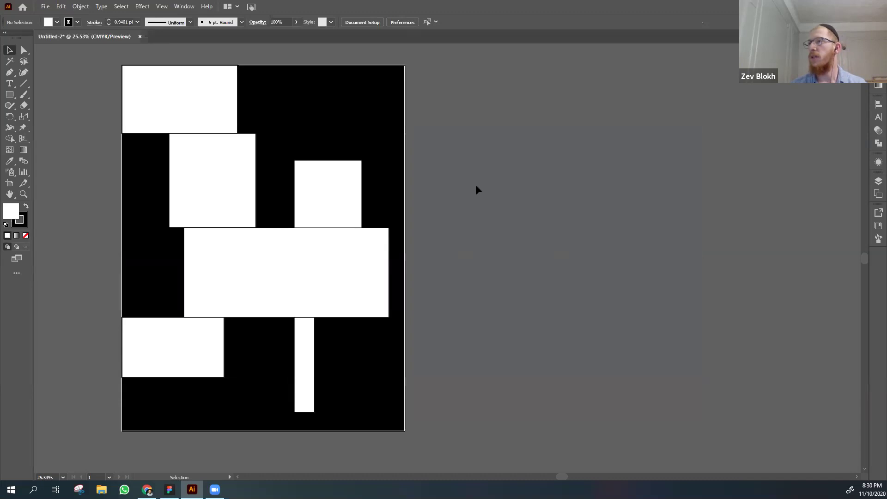
scroll(476, 187, "left", 3)
scroll(475, 187, "right", 2)
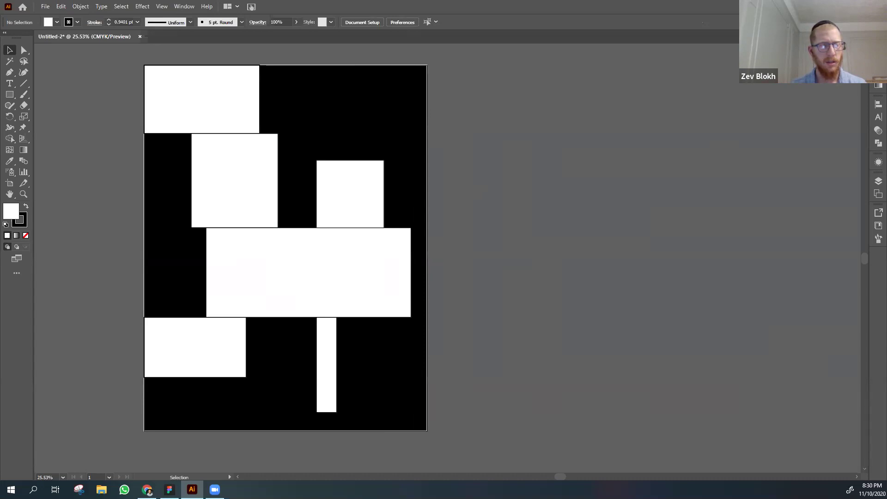
- Delete the white rectangle in the page's top-left corner, and undo the deletion
left_click(212, 96)
left_click(71, 138)
left_click(195, 98)
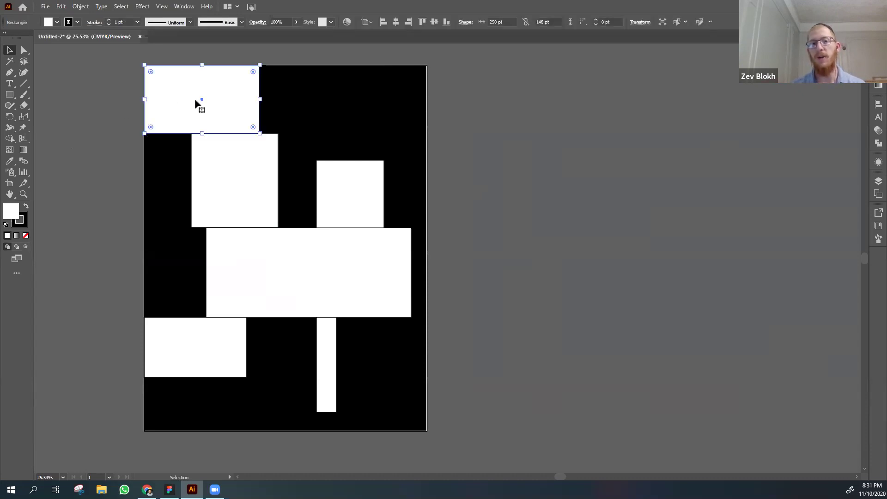
key("Delete")
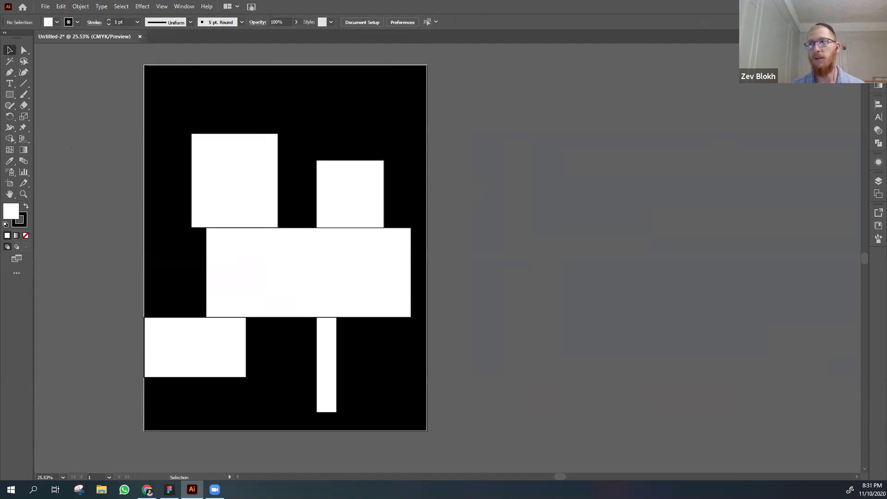
key("ctrl+z")
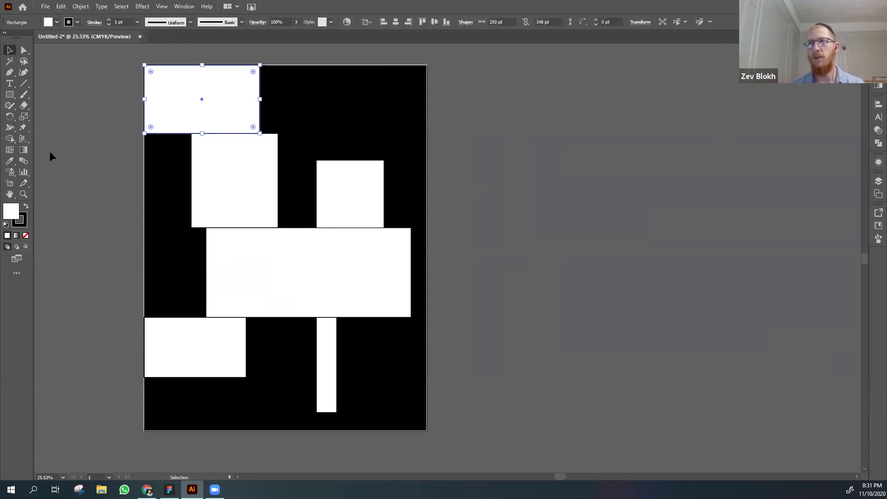
left_click(52, 153)
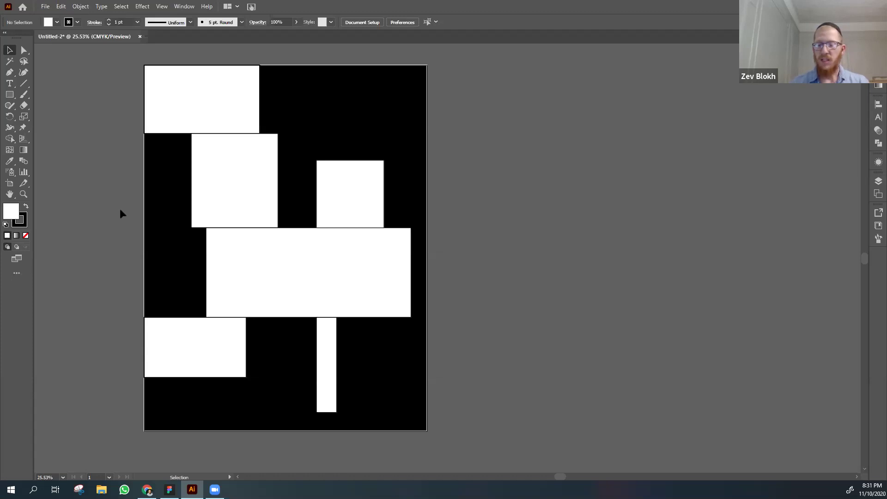
key("ctrl+minus")
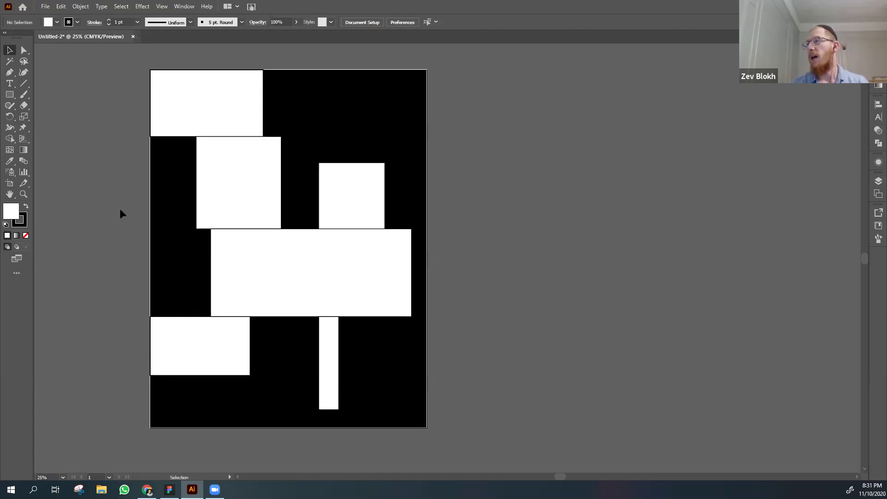
scroll(120, 209, "right", 1)
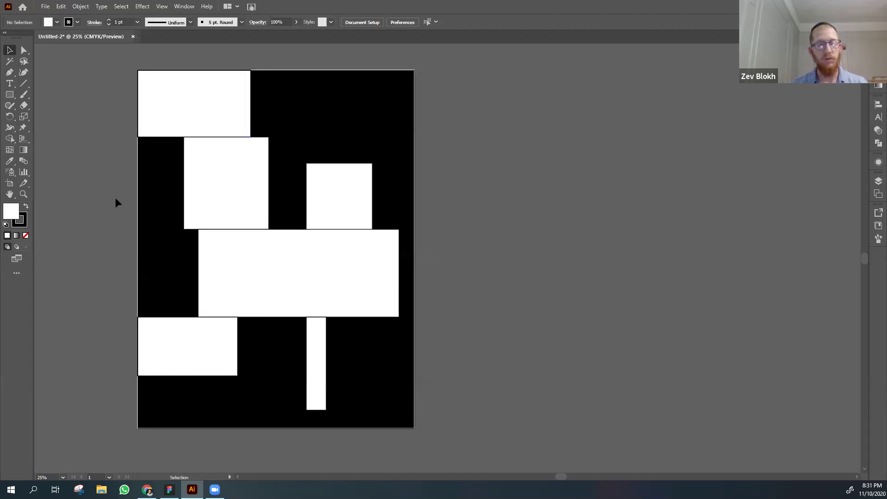
key("ctrl+a")
key("ctrl+shift+a")
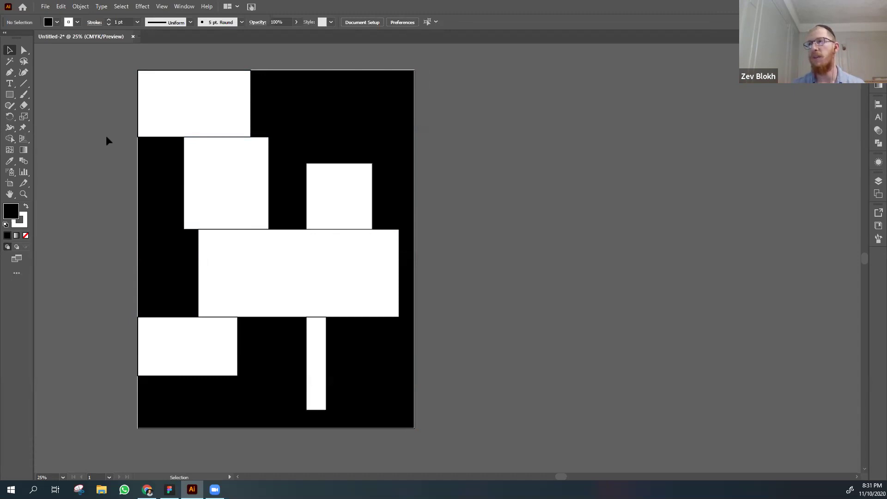
left_click(170, 109)
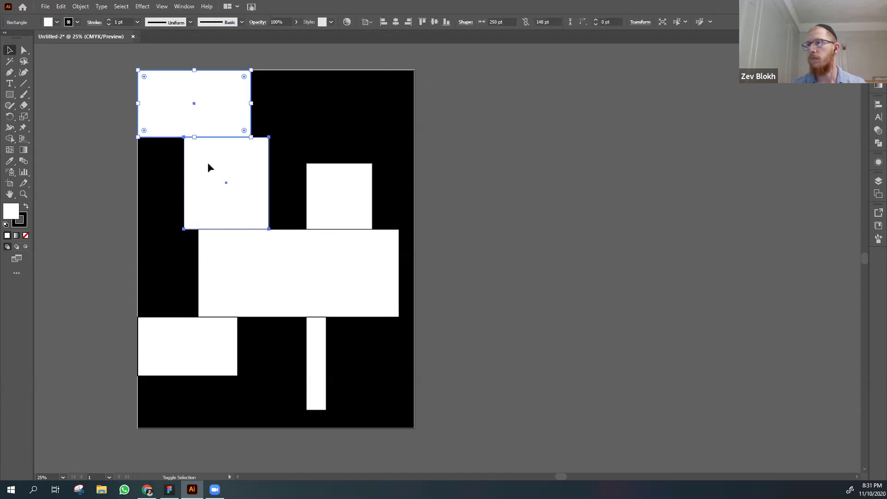
left_click(208, 167, "shift")
left_click(333, 203, "shift")
left_click(292, 246, "shift")
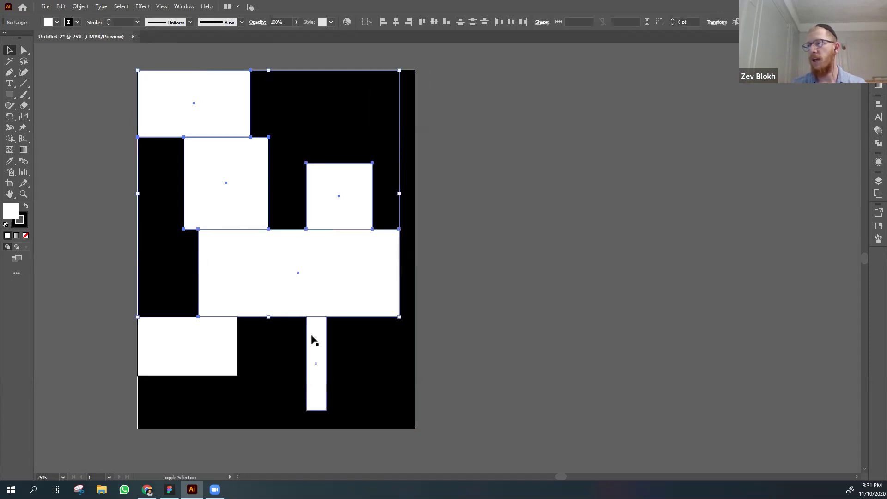
left_click(105, 306)
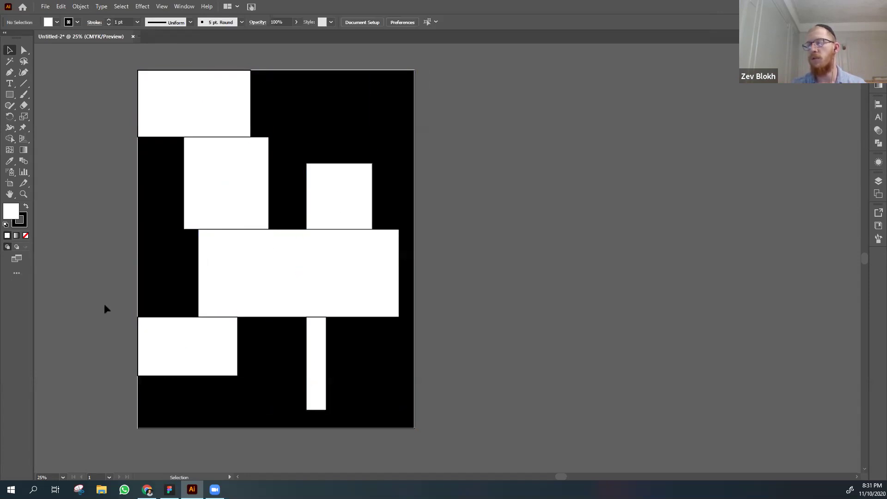
- Try setting the fill of the page's top-left white rectangle to None, and undo the change
left_click(199, 123)
left_click(103, 134)
left_click(235, 111)
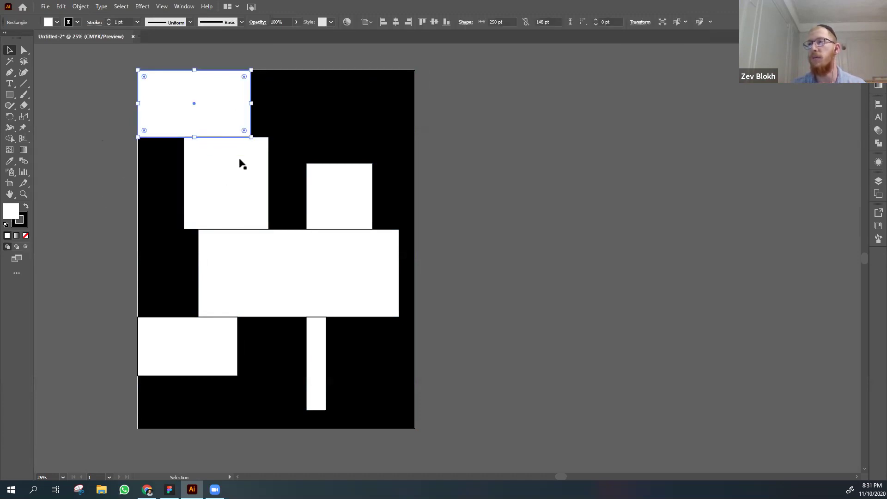
left_click(26, 235)
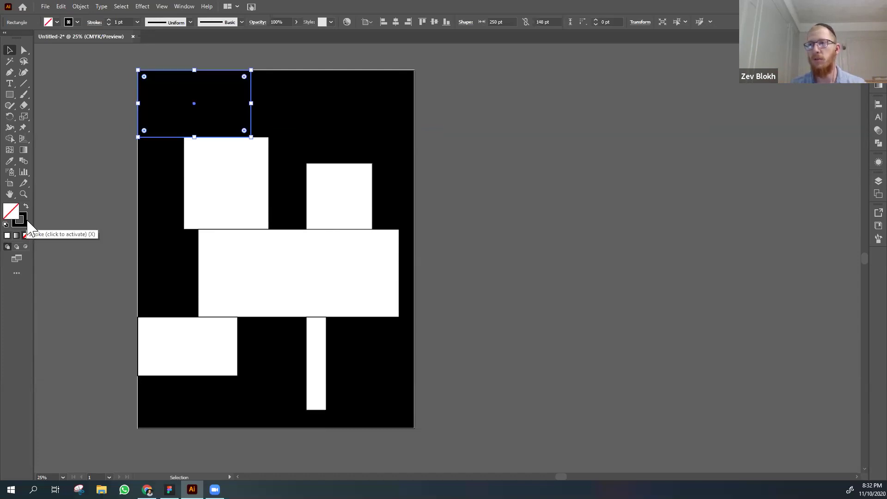
key("ctrl+z")
- Alternate the active colour between stroke and fill, set the top-left rectangle's fill to None, and undo that change
left_click(27, 223)
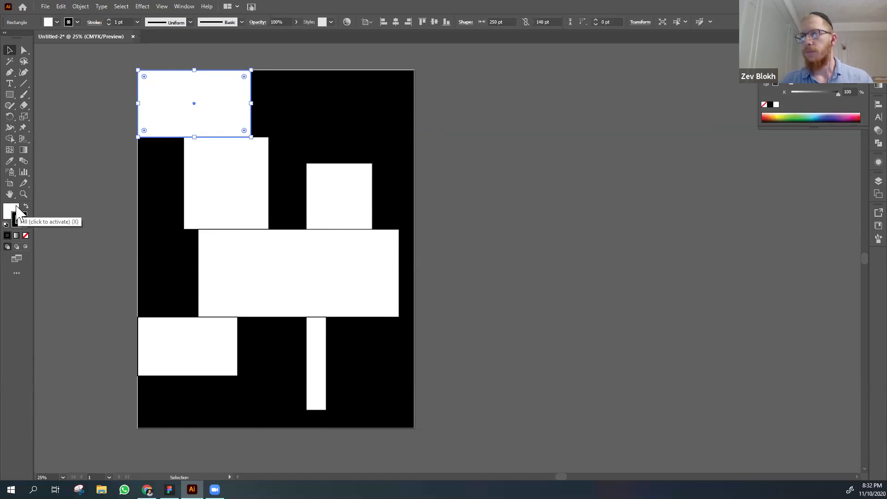
left_click(16, 216)
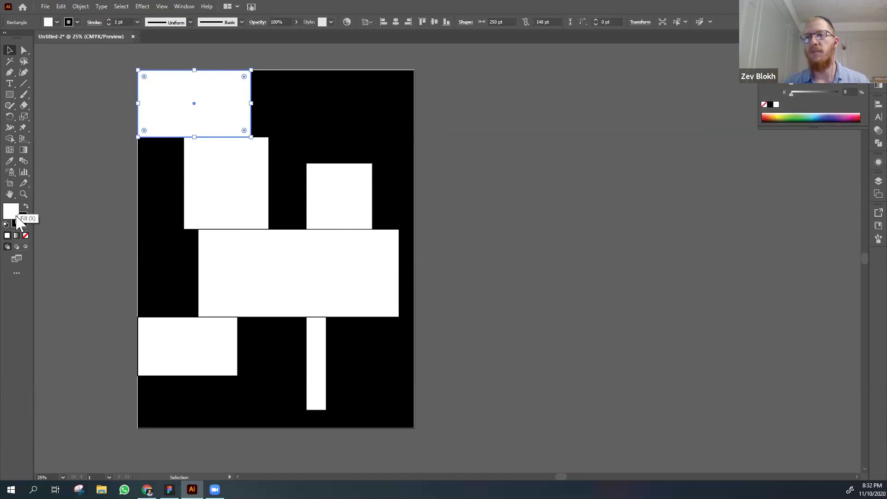
left_click(25, 221)
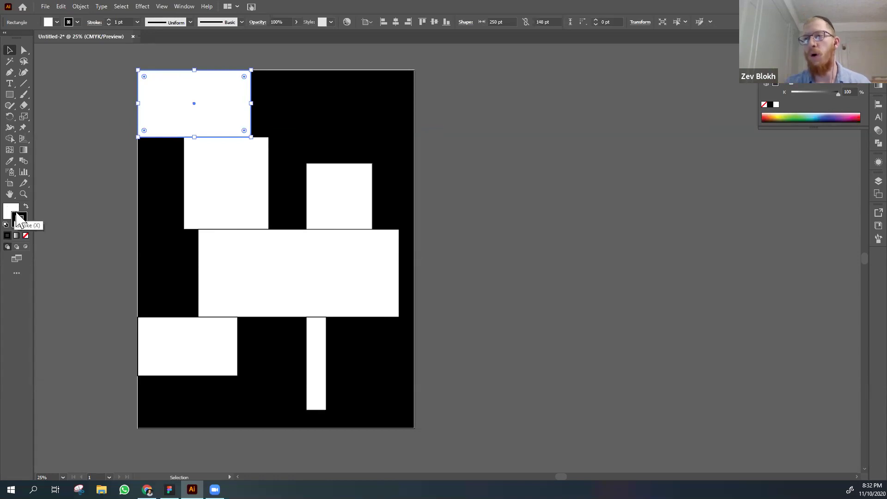
left_click(14, 210)
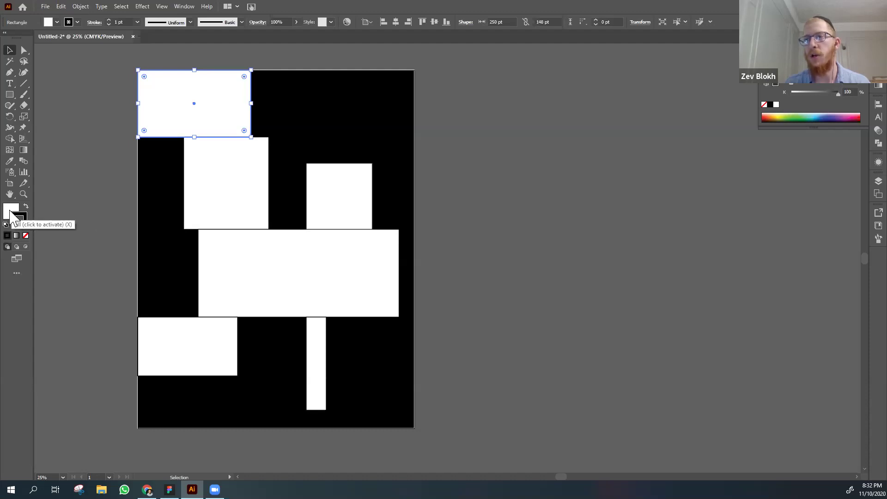
left_click(27, 217)
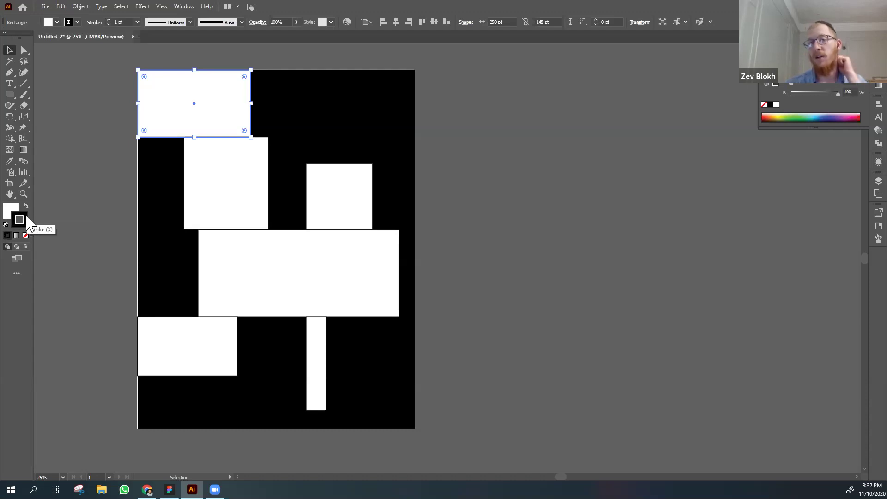
left_click(12, 209)
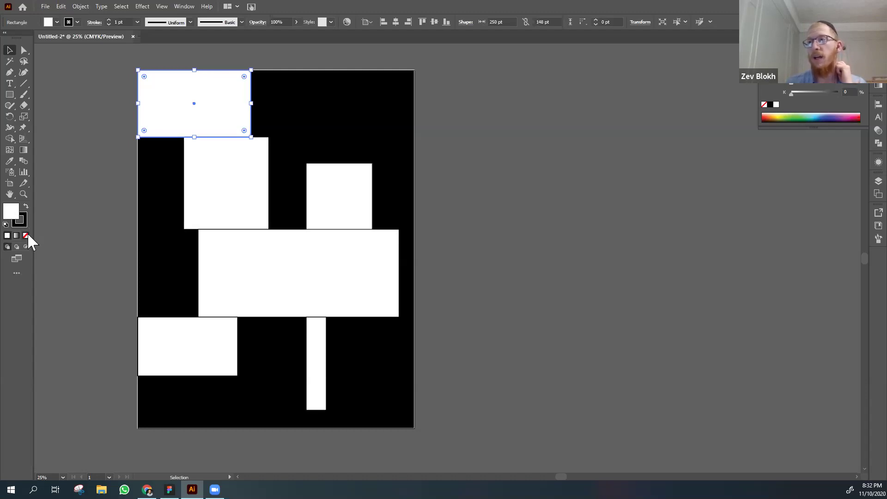
left_click(25, 236)
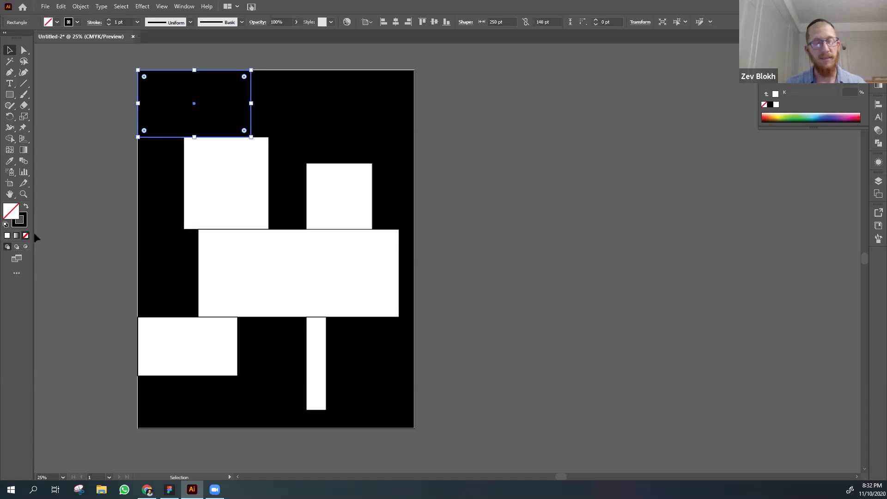
key("ctrl+z")
- Set the stroke of the page's top-left white rectangle to None, keeping its white fill, and deselect it
left_click(21, 219)
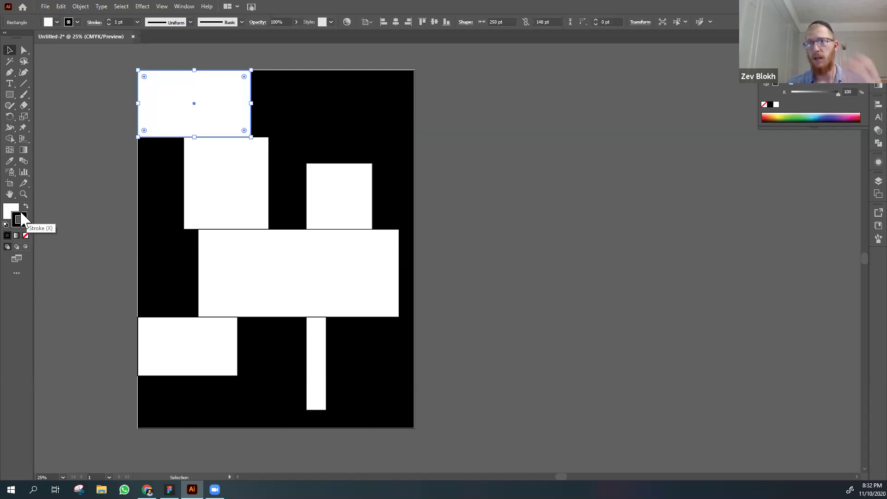
left_click(26, 236)
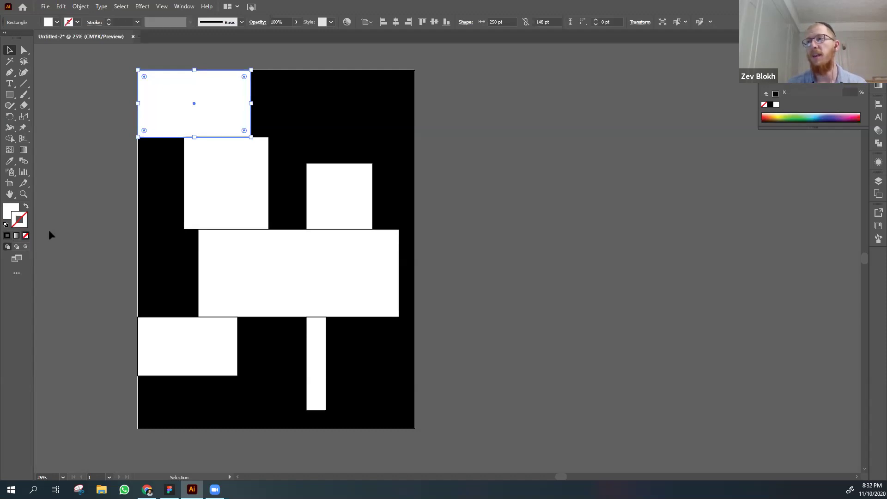
left_click(83, 226)
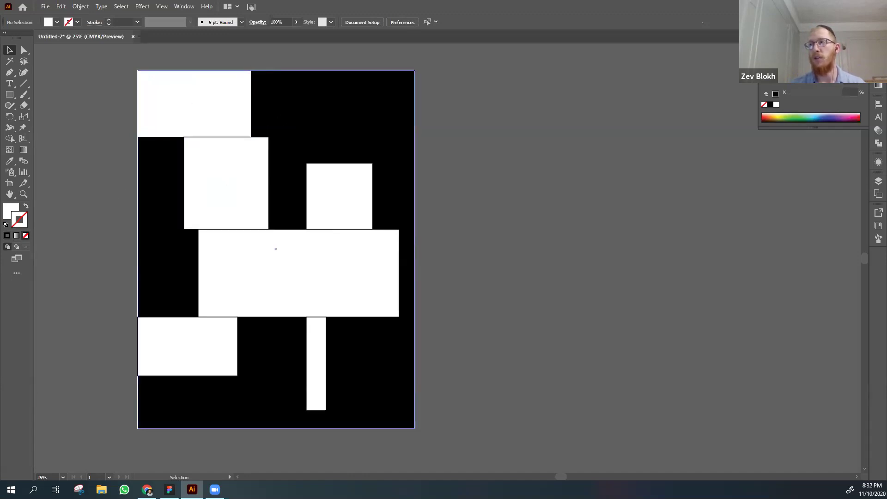
left_click(231, 180)
left_click(347, 214, "shift")
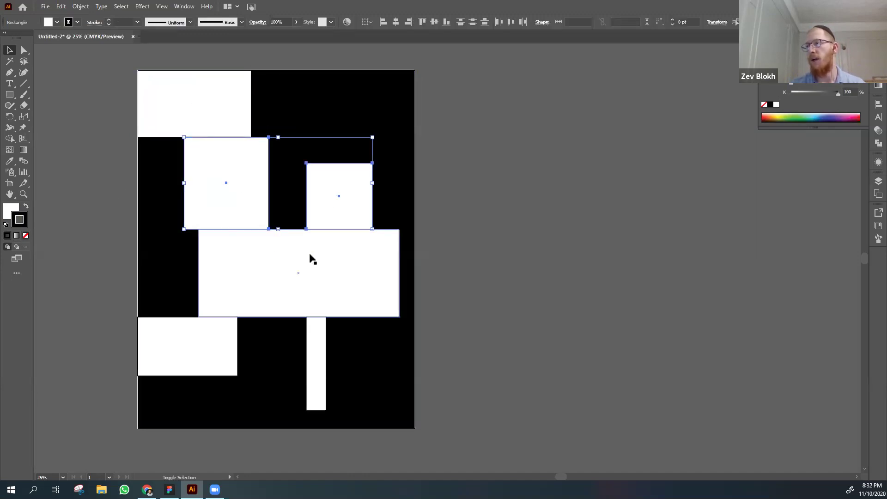
left_click(306, 257)
left_click(514, 263)
- Remove the stroke from the second rectangle, the square block, the wide rectangle and the rectangle at the page's lower left
left_click(217, 194)
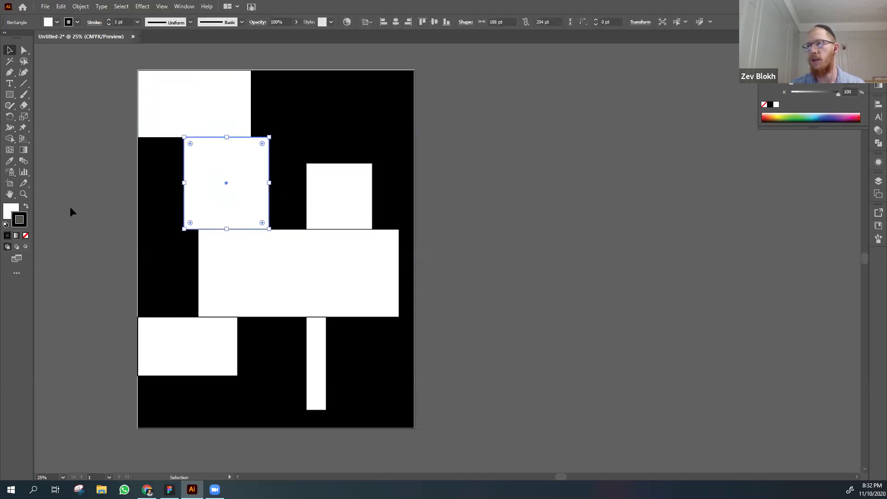
left_click(322, 214)
left_click(199, 271)
left_click(25, 235)
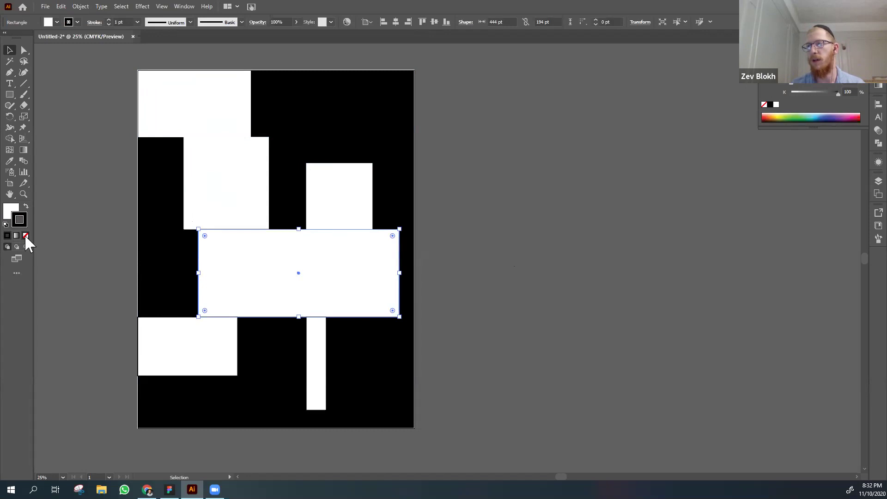
left_click(138, 327)
left_click(26, 235)
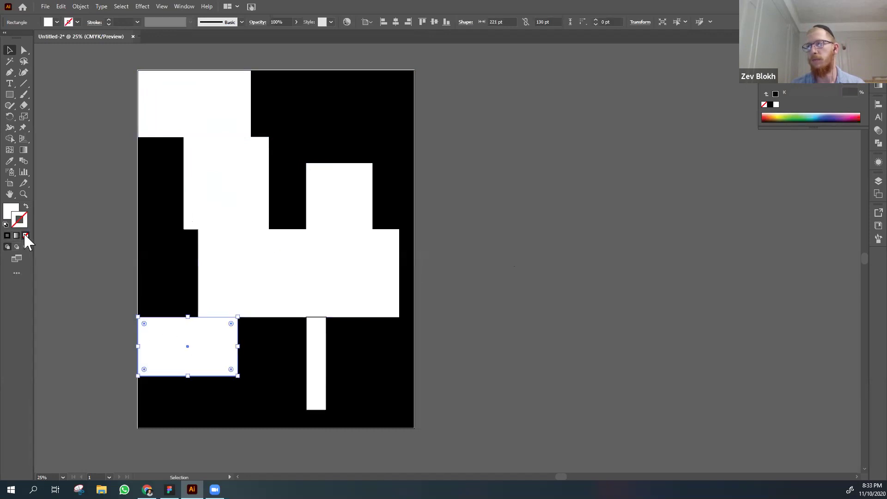
- Set the stroke of the narrow vertical rectangle under the wide one to None, and deselect it
left_click(308, 342)
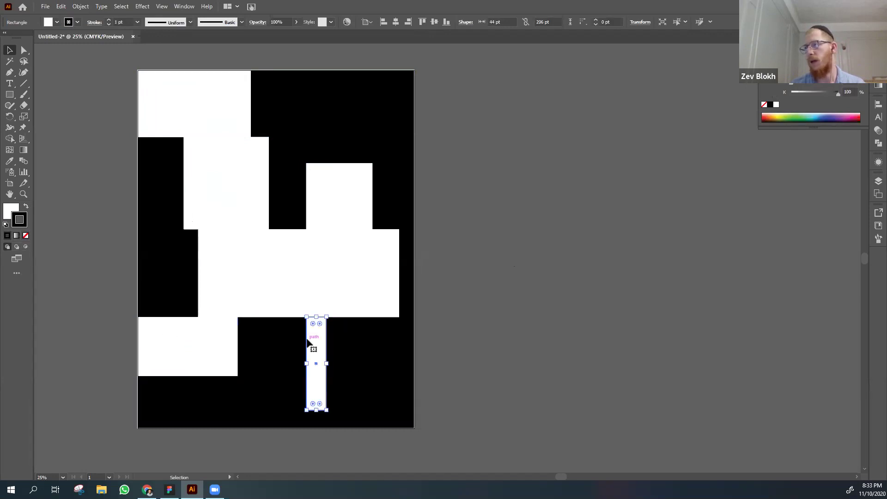
left_click(26, 235)
left_click(90, 296)
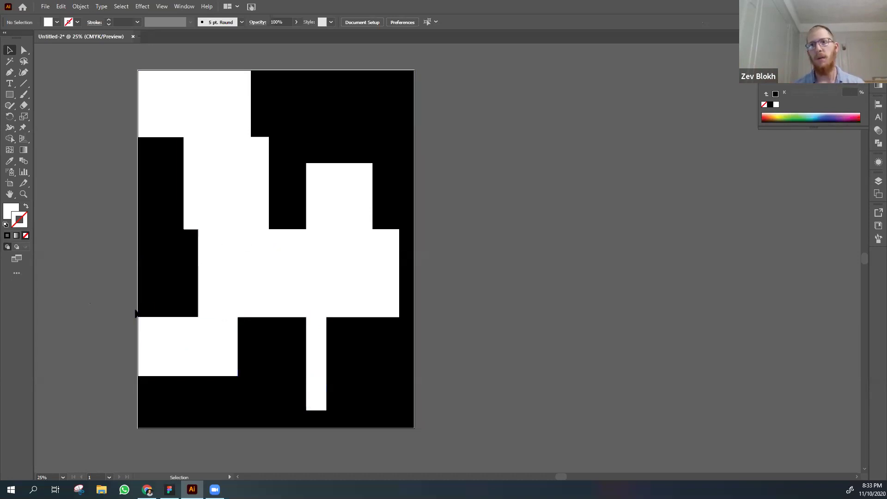
- Move the top-left rectangle to the middle of the page's top edge and the square block up against its underside
left_click_drag(184, 97, 265, 98)
left_click(478, 168)
left_click_drag(348, 186, 342, 161)
left_click(538, 251)
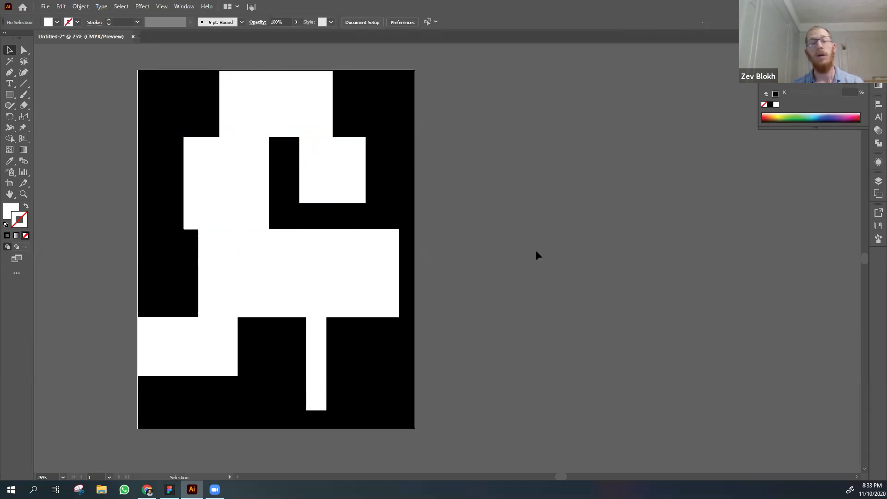
- Move the lower-left rectangle down and right against the narrow bar, and slide the wide rectangle to the page's right edge
left_click_drag(210, 333, 278, 353)
left_click(511, 343)
left_click(278, 281)
left_click_drag(278, 281, 312, 281)
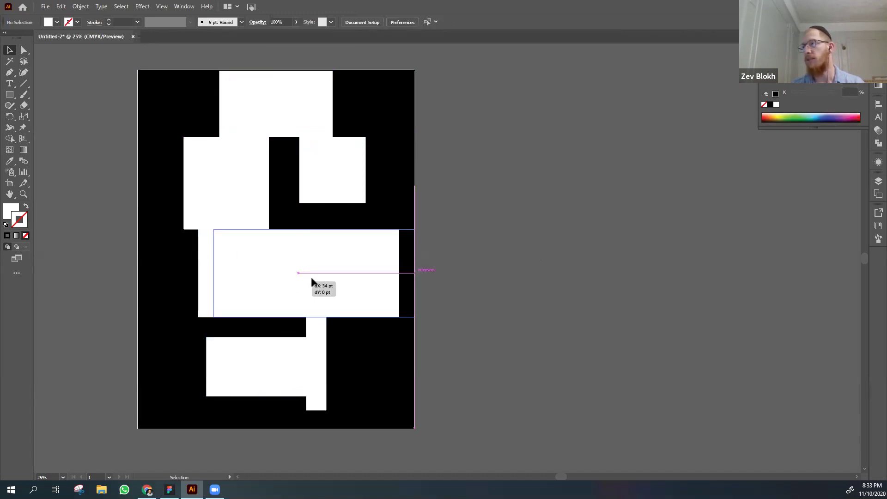
left_click(474, 134)
- Select the black background together with all the white rectangles, and set their stroke to None
left_click_drag(481, 74, 112, 428)
left_click(94, 351)
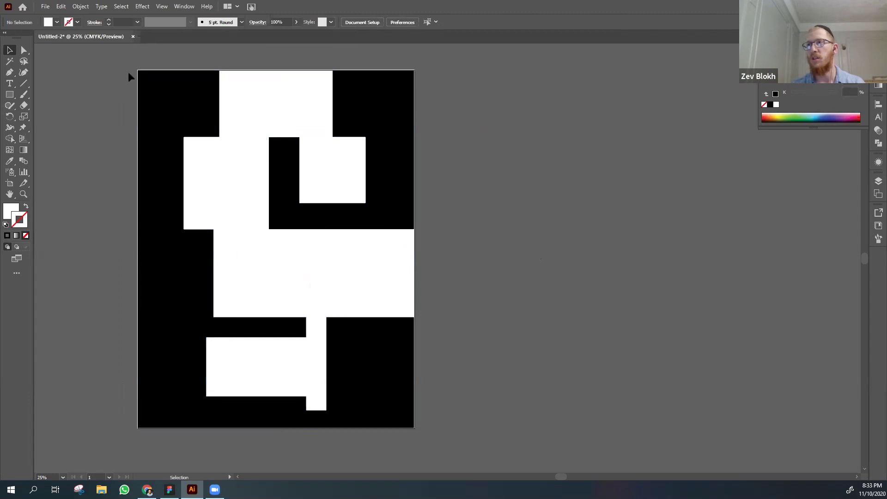
left_click_drag(128, 62, 442, 441)
left_click_drag(465, 53, 112, 443)
left_click(125, 51)
left_click_drag(126, 52, 453, 444)
left_click_drag(453, 56, 115, 459)
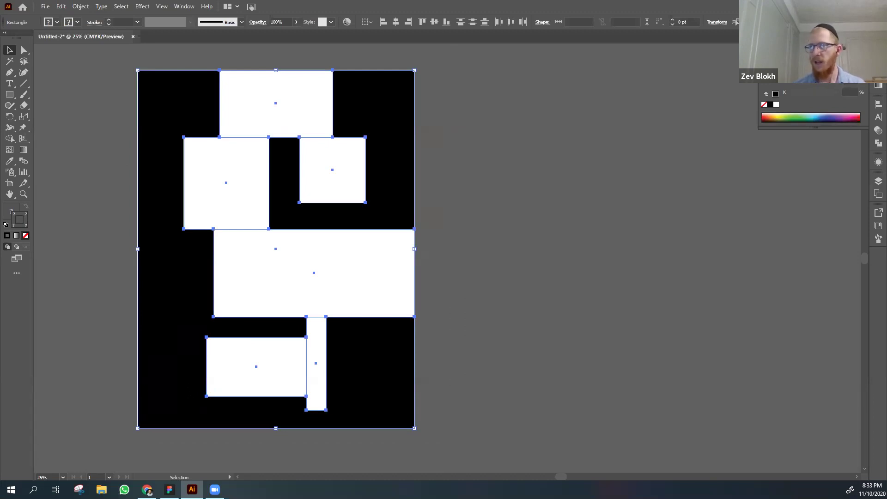
key("slash")
key("x")
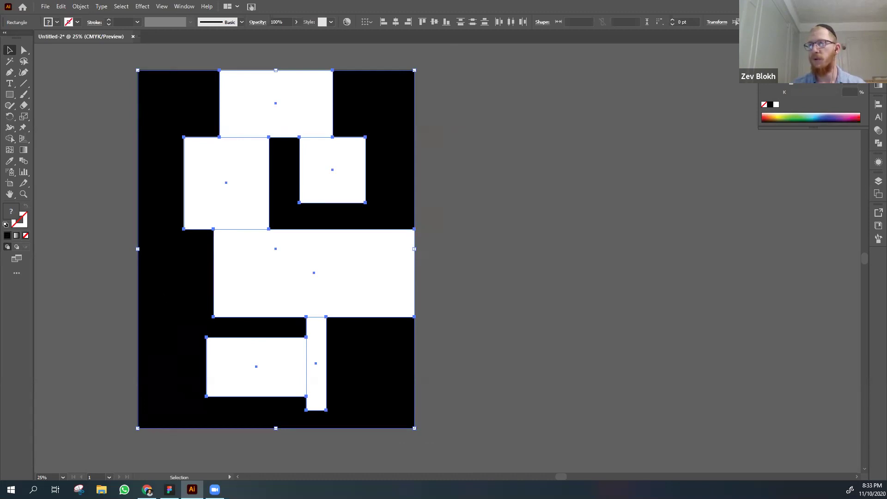
right_click(163, 293)
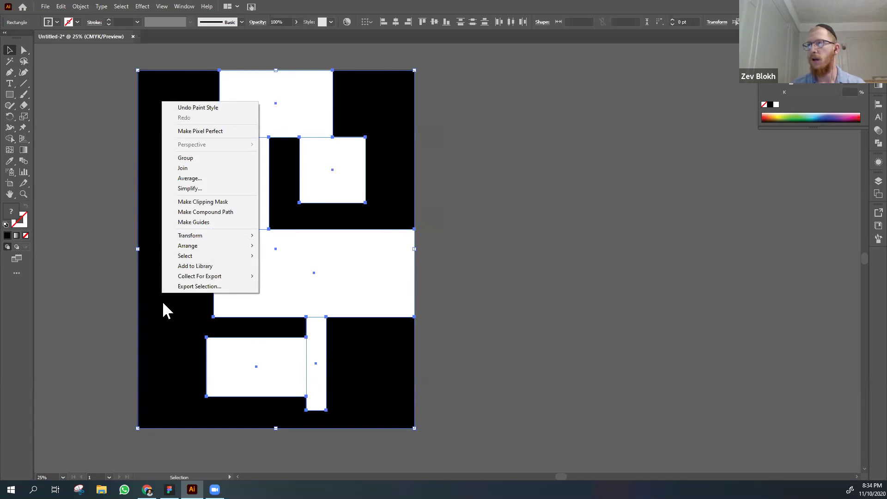
key("Escape")
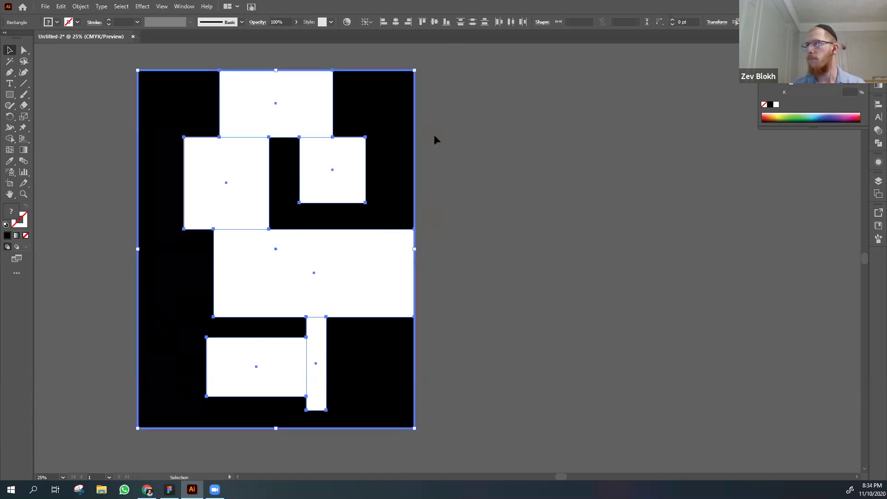
- Duplicate the whole composition with its black background beside the original, to its right
left_click(440, 69)
left_click_drag(439, 68, 105, 410)
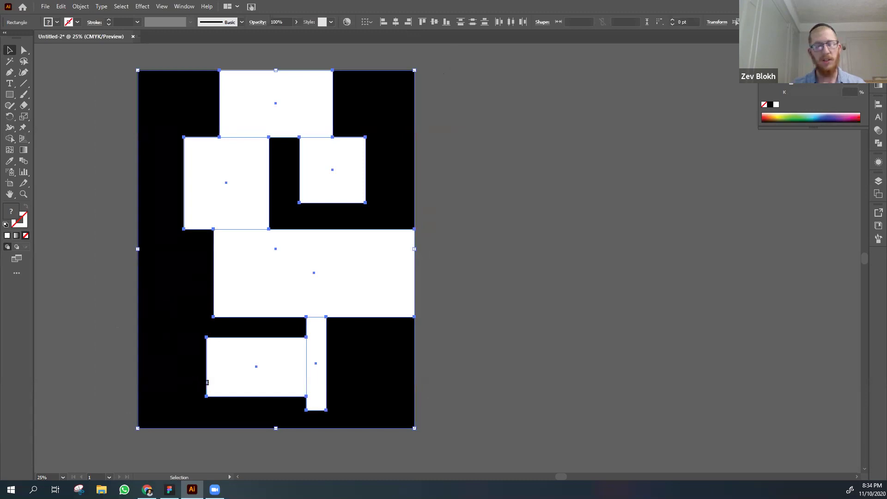
key("a")
key("v")
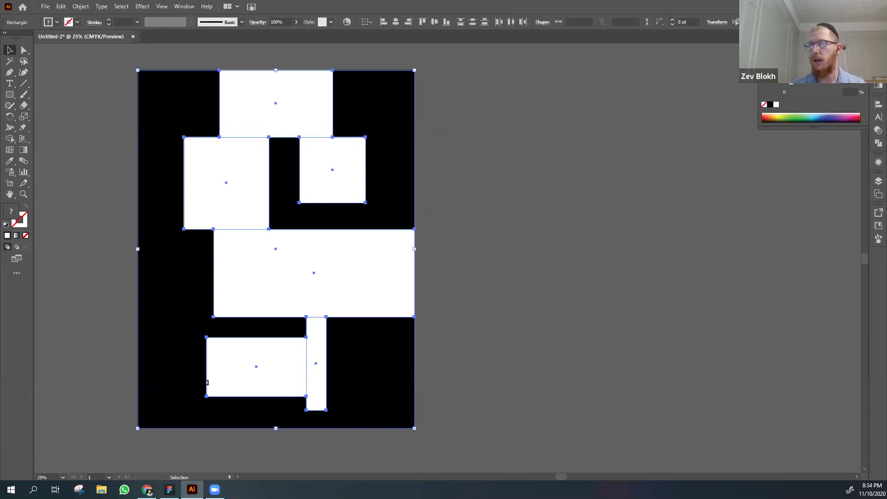
left_click_drag(268, 297, 592, 286)
left_click_drag(646, 264, 451, 247)
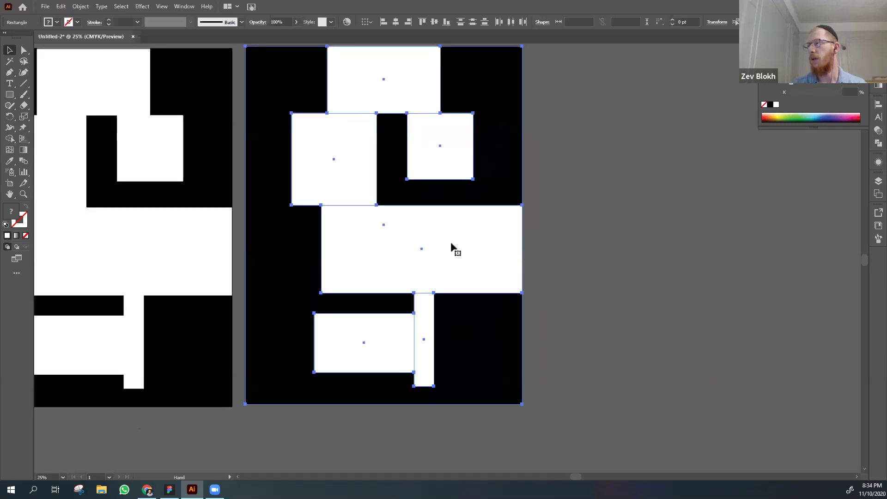
left_click(622, 235)
scroll(600, 217, "up", 1)
key("ctrl+minus")
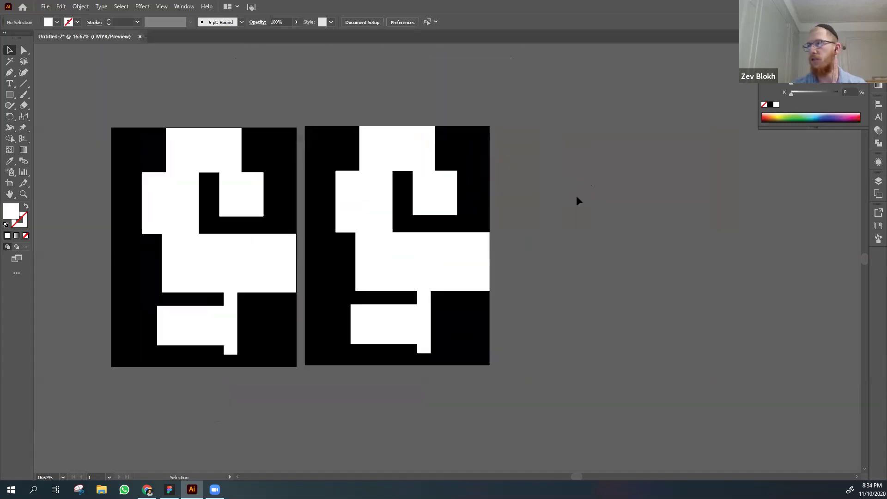
key("ctrl+plus")
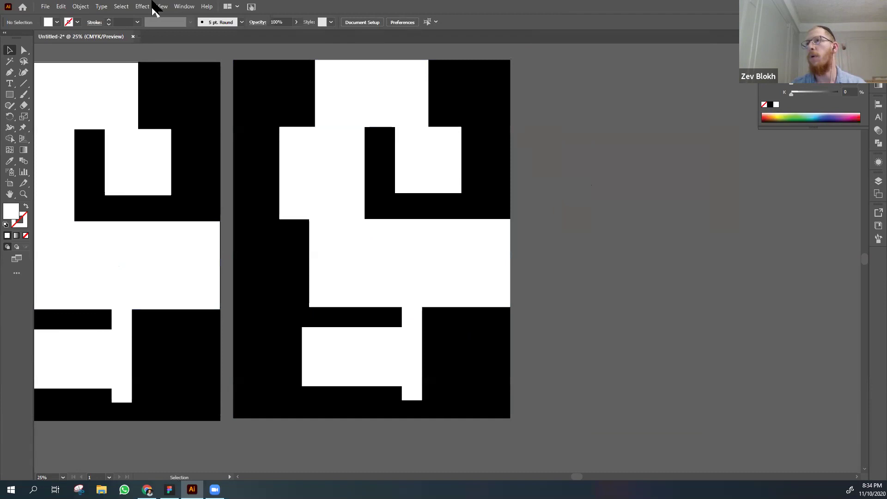
- Undo the duplication of the composition, redo it, and clear the selection
left_click(81, 7)
mouse_move(64, 10)
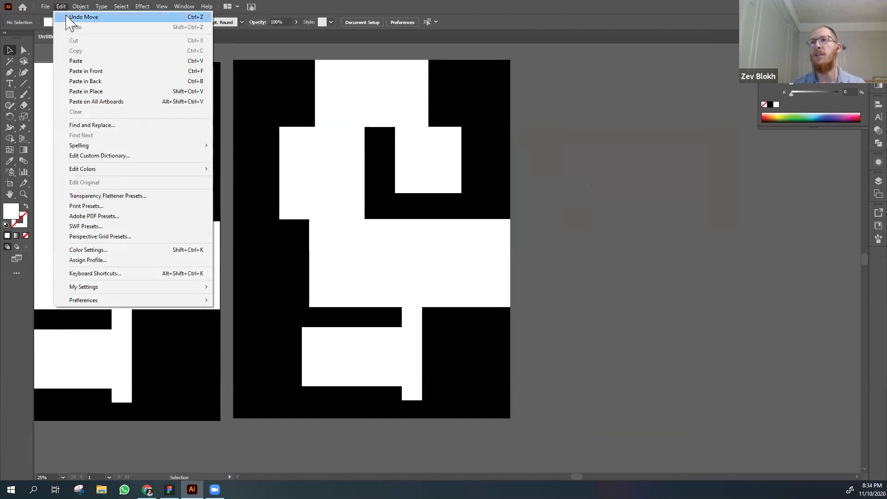
left_click(74, 17)
left_click(439, 198)
key("ctrl+z")
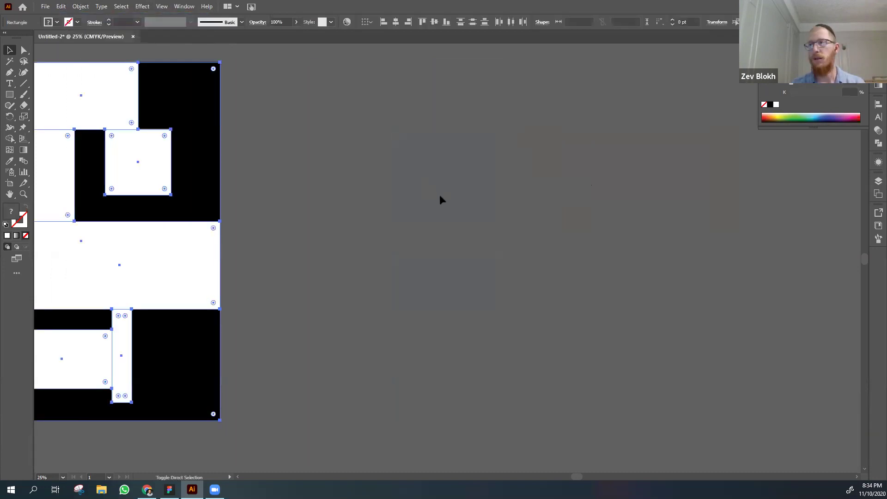
key("ctrl+shift+z")
key("ctrl+shift+z")
left_click(582, 208)
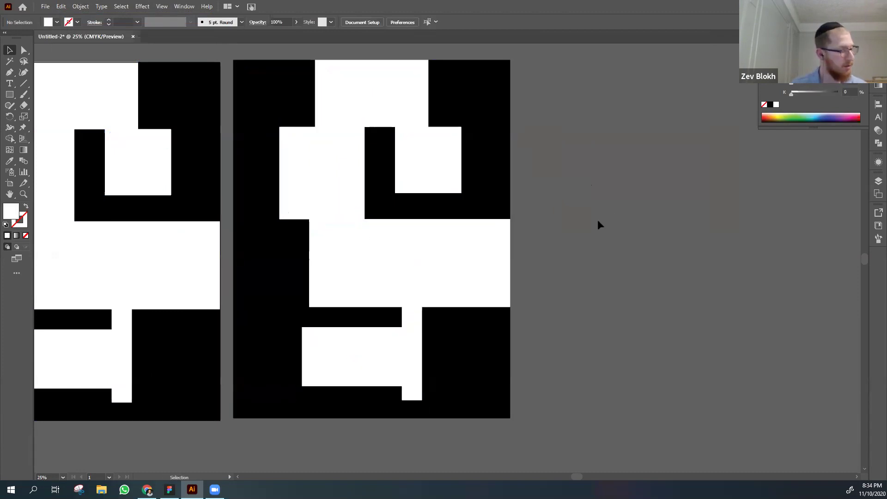
- Break up the copy's layout by moving its square block, top rectangle, second rectangle and narrow bar to new places
left_click_drag(417, 170, 441, 193)
left_click(626, 229)
left_click_drag(550, 220, 606, 161)
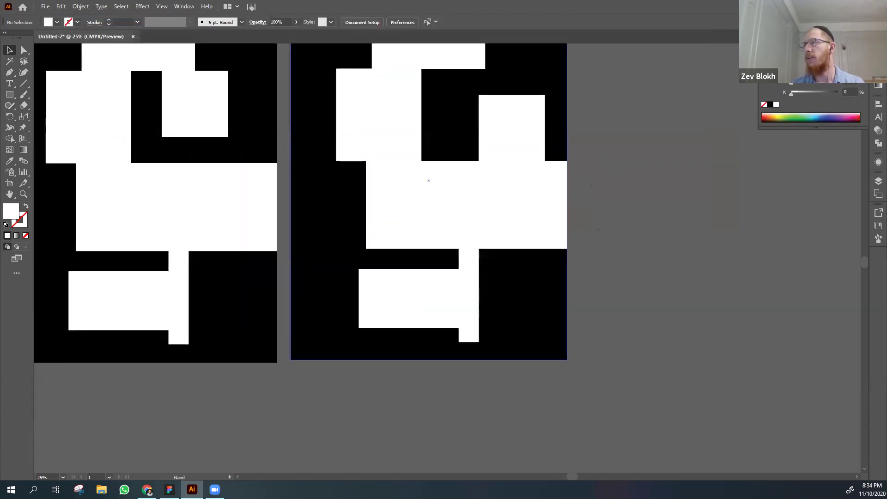
left_click_drag(428, 180, 412, 228)
left_click_drag(427, 93, 485, 119)
left_click_drag(362, 154, 281, 261)
left_click_drag(455, 339, 404, 141)
left_click(619, 177)
- Slide the copy's wide rectangle to the page's left edge, and move the second rectangle across its lower right edge
left_click_drag(506, 242, 430, 245)
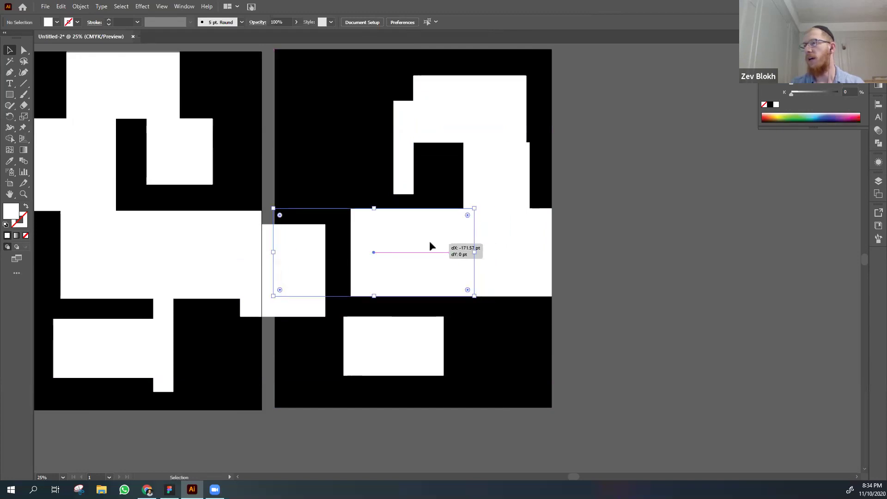
left_click(578, 245)
left_click(271, 305)
left_click_drag(274, 313, 551, 349)
- Move the copy's narrow bar and top rectangle to the upper left, with the square block touching the top rectangle's lower-right corner
left_click_drag(408, 182, 317, 158)
left_click_drag(463, 119, 375, 108)
left_click_drag(490, 155, 464, 146)
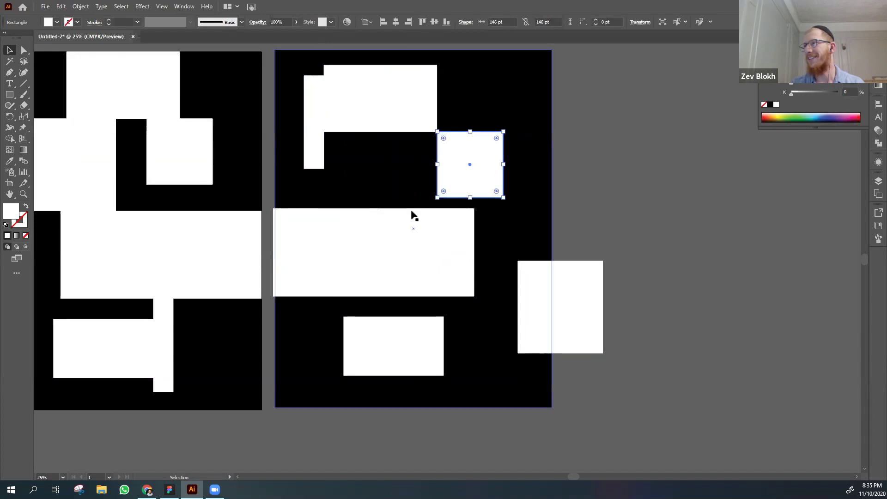
- Stack the wide rectangle under the square block and the lower rectangle beneath it, with the tall block adjoining at the lower right
left_click_drag(410, 235, 423, 226)
left_click(641, 185)
left_click_drag(383, 338, 357, 307)
left_click_drag(549, 305, 450, 344)
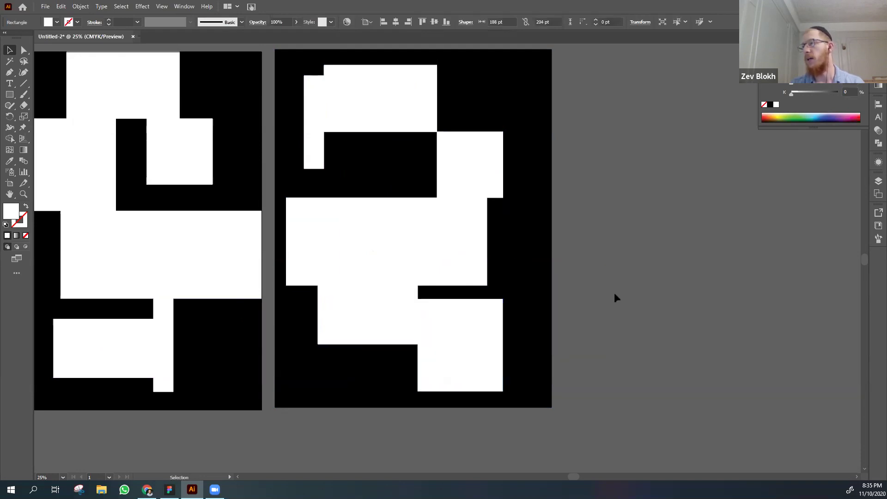
left_click(613, 292)
- Duplicate the second composition with its black background to its right as a third composition
key("ctrl+minus")
left_click_drag(600, 270, 503, 277)
left_click_drag(489, 120, 260, 370)
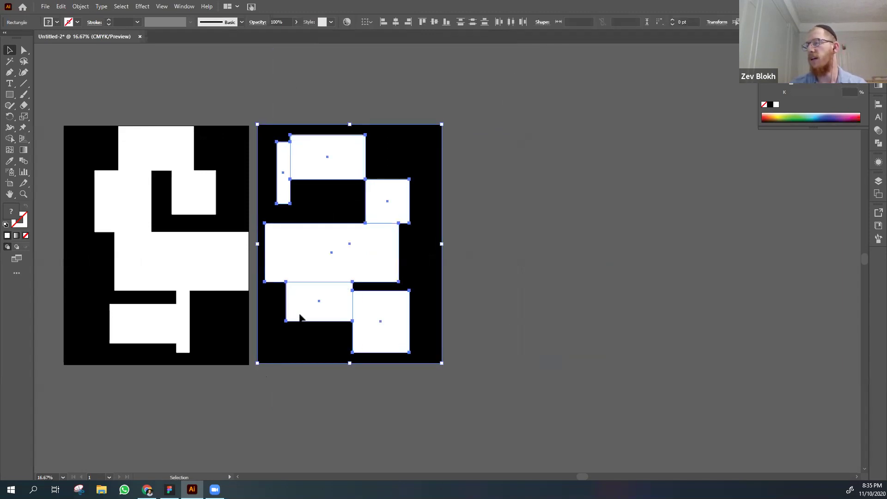
left_click_drag(313, 306, 584, 263)
scroll(584, 251, "right", 3)
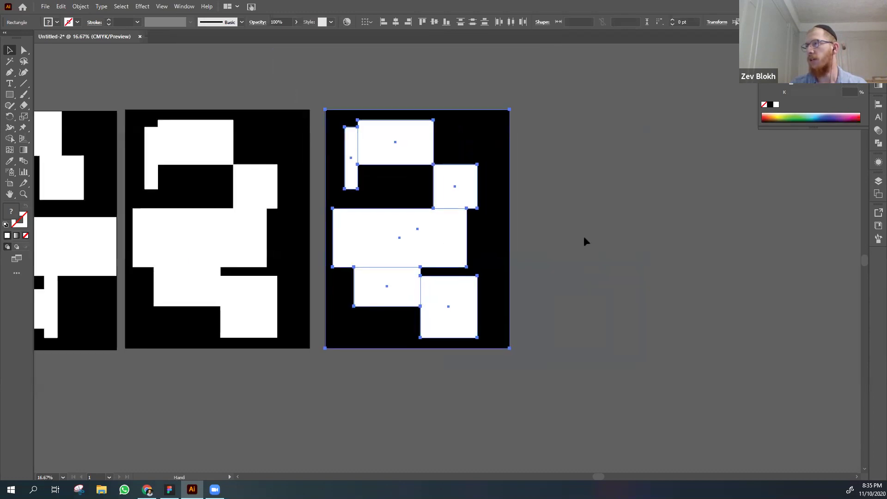
left_click(584, 241)
- In the third composition, set the square block aside off the page and move the wide rectangle up beneath the top rectangle
left_click(454, 227)
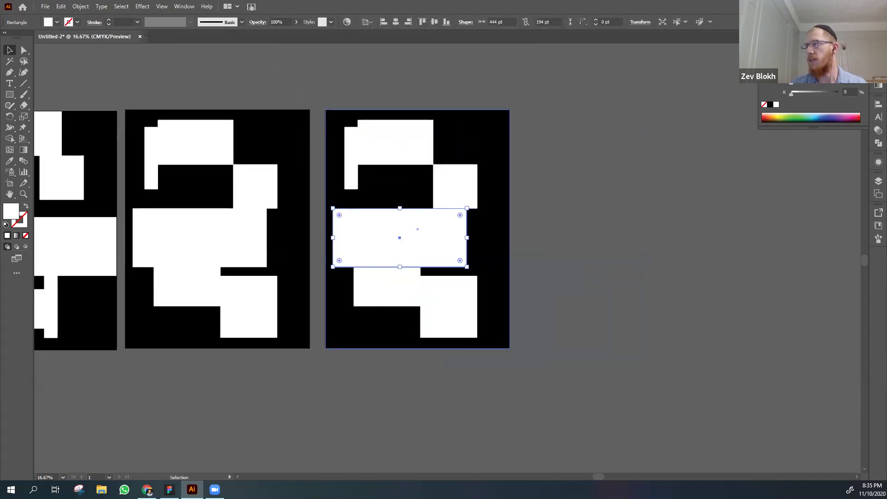
left_click_drag(431, 234, 464, 231)
left_click_drag(463, 174, 570, 196)
left_click(443, 237)
left_click_drag(448, 236, 459, 187)
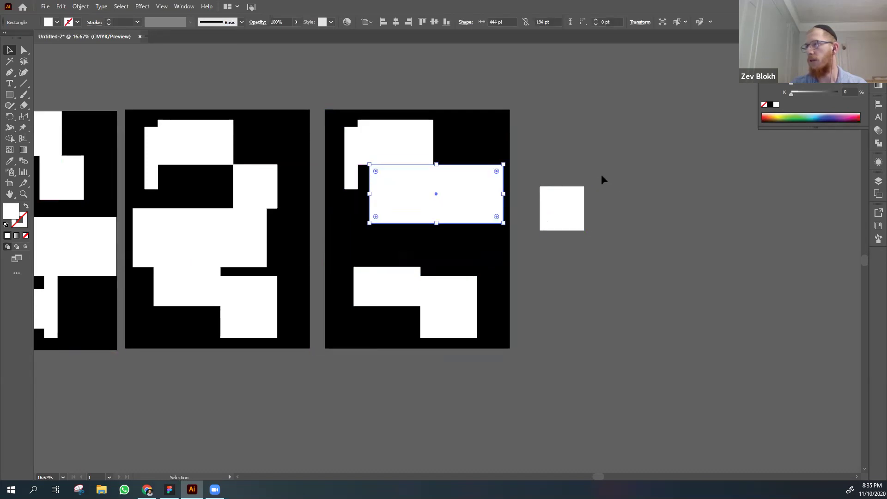
left_click(605, 165)
- Move the third composition's lower rectangle up beneath the wide one, and the tall block up and left below it
left_click_drag(401, 281, 417, 242)
left_click(453, 301)
left_click_drag(441, 306, 426, 289)
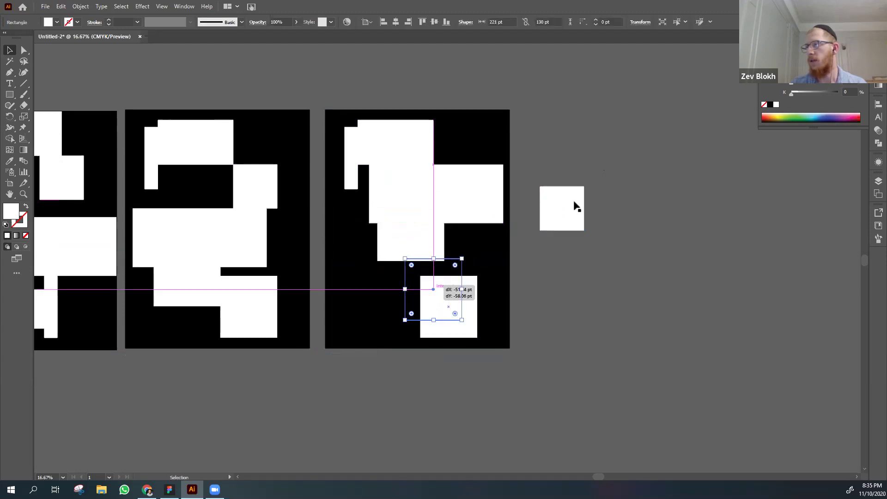
- Place the square block at the third page's lower left and the narrow bar at its lower right
left_click_drag(562, 208, 396, 306)
left_click_drag(375, 306, 382, 303)
left_click(590, 237)
left_click_drag(351, 181, 489, 317)
- Shift the third composition's top rectangle to the left, and nudge its square block up and left
left_click(411, 158)
left_click_drag(412, 148, 396, 147)
left_click(369, 290)
left_click_drag(370, 290, 351, 281)
left_click(550, 242)
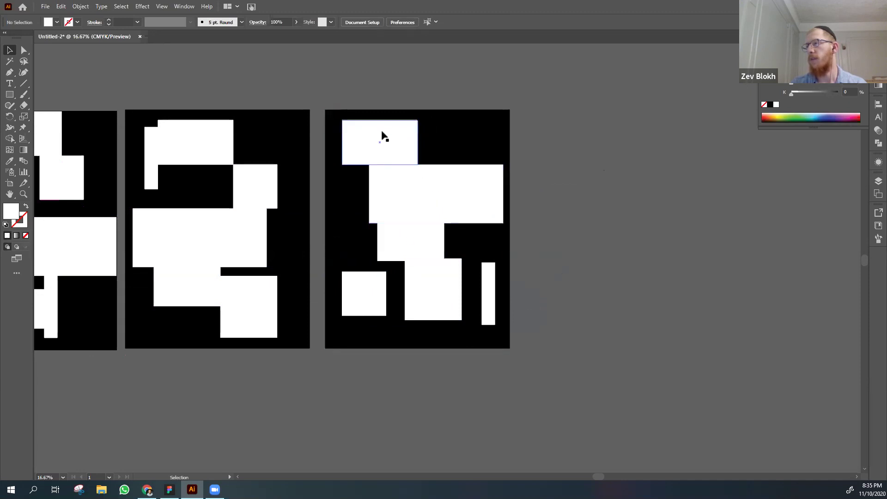
- Move the tall block and adjoining small rectangle down together, and lower the square block and narrow bar as well
left_click(433, 285)
left_click(425, 237, "shift")
left_click_drag(431, 296, 440, 304)
left_click_drag(354, 295, 354, 314)
left_click_drag(489, 289, 493, 297)
- Shift the third composition's wide rectangle slightly up and left, and move the top rectangle down and right to overlap it
left_click_drag(414, 194, 409, 187)
left_click(383, 141, "shift")
mouse_move(383, 142)
left_mouse_down()
mouse_move(404, 143)
mouse_move(397, 149)
left_mouse_up()
left_click(548, 171)
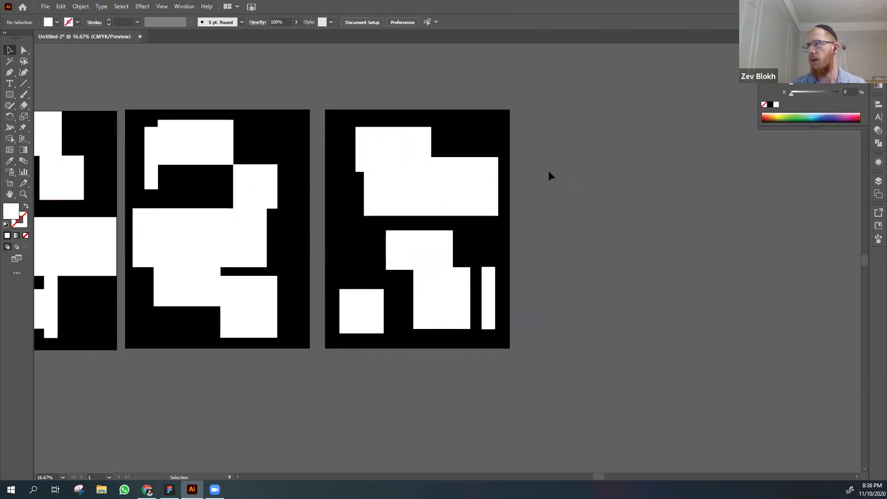
- Lock the first composition's black background, and unlock all locked objects
key("ctrl+minus")
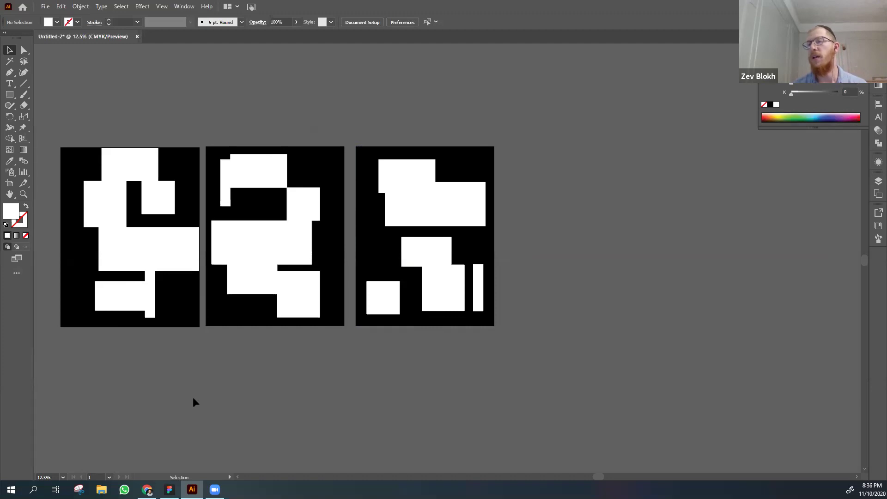
left_click(138, 323)
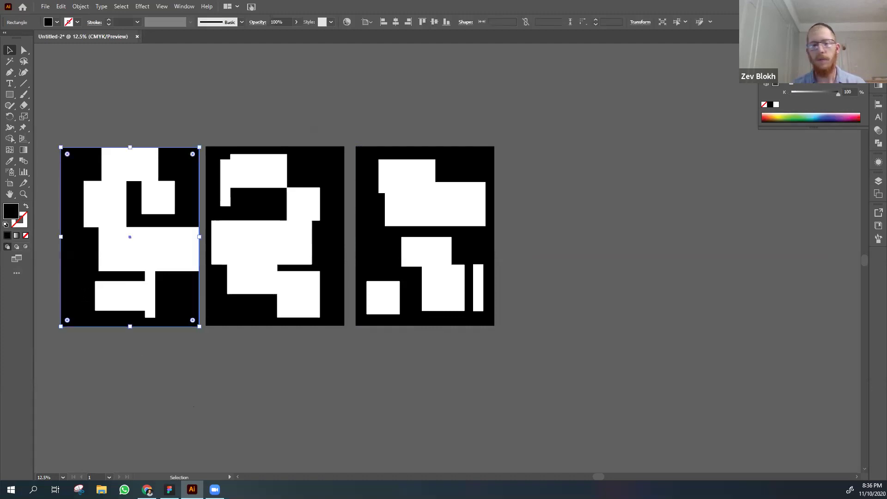
key("ctrl+2")
right_click(80, 290)
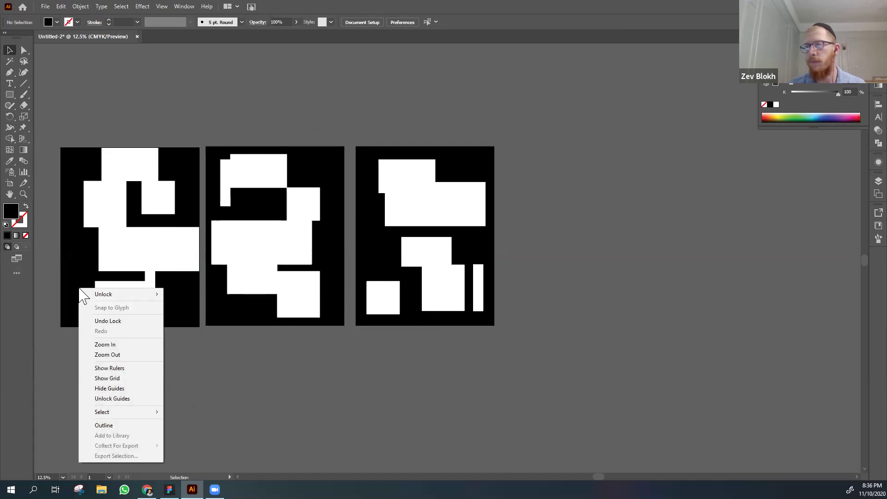
key("Escape")
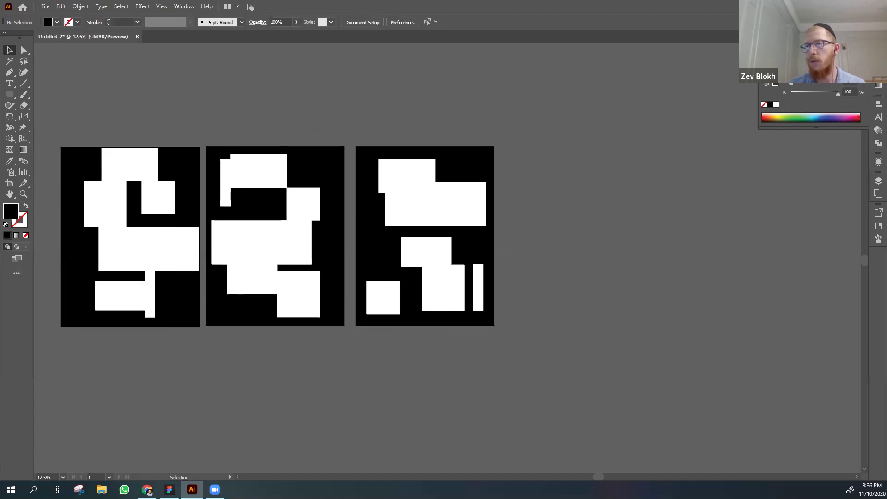
left_click(81, 6)
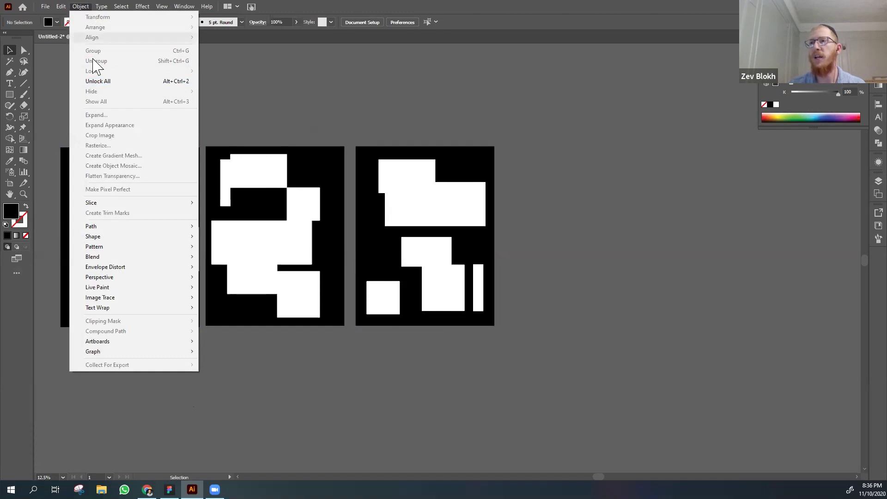
left_click(110, 83)
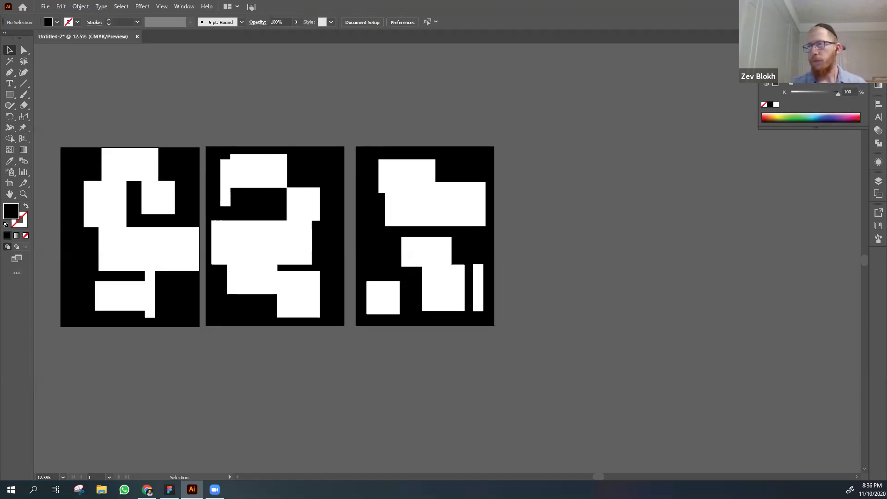
scroll(181, 389, "left", 5)
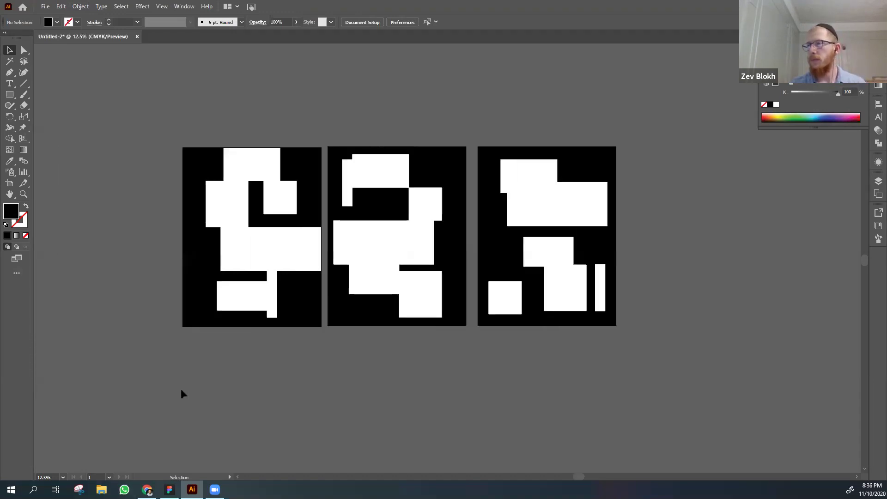
- Duplicate the third composition with its black background and place the copy beside it as a fourth composition
scroll(181, 392, "right", 4)
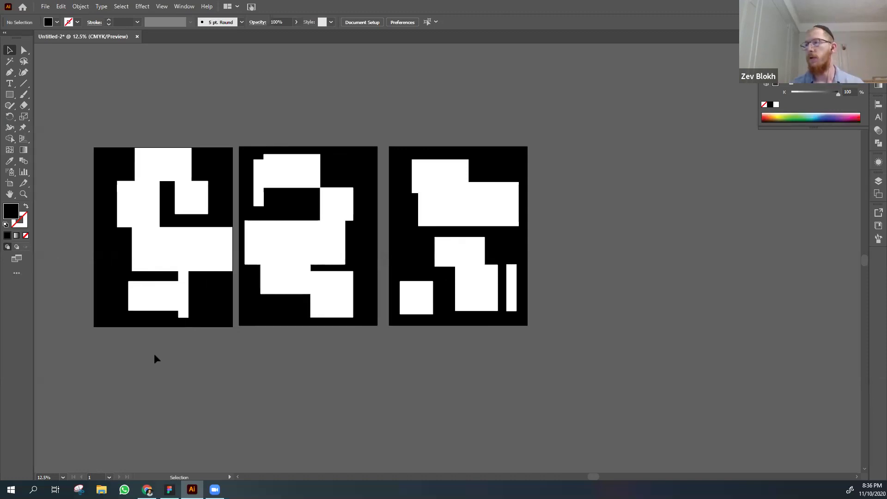
scroll(157, 375, "right", 2)
scroll(174, 375, "left", 1)
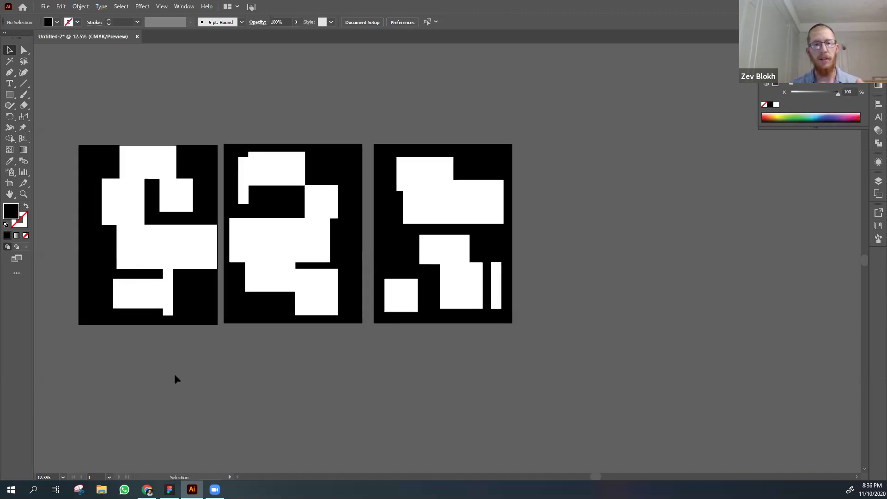
key("space")
left_click_drag(565, 177, 527, 182)
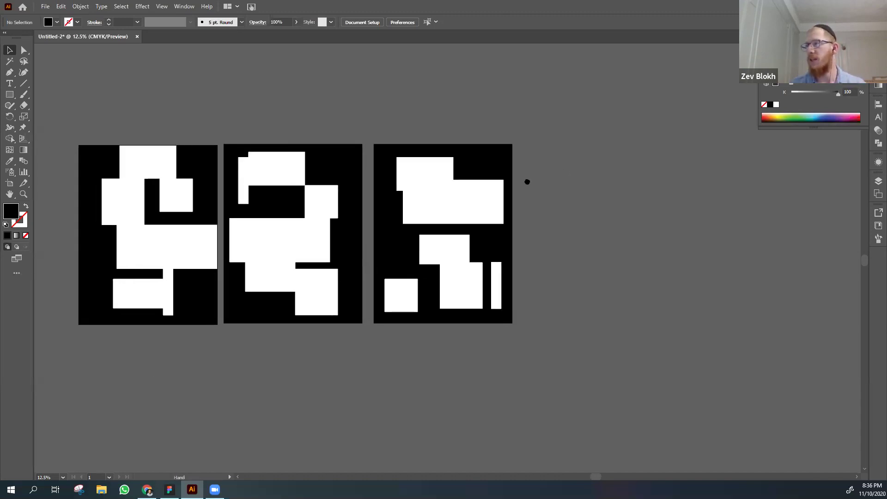
left_click_drag(478, 147, 512, 295)
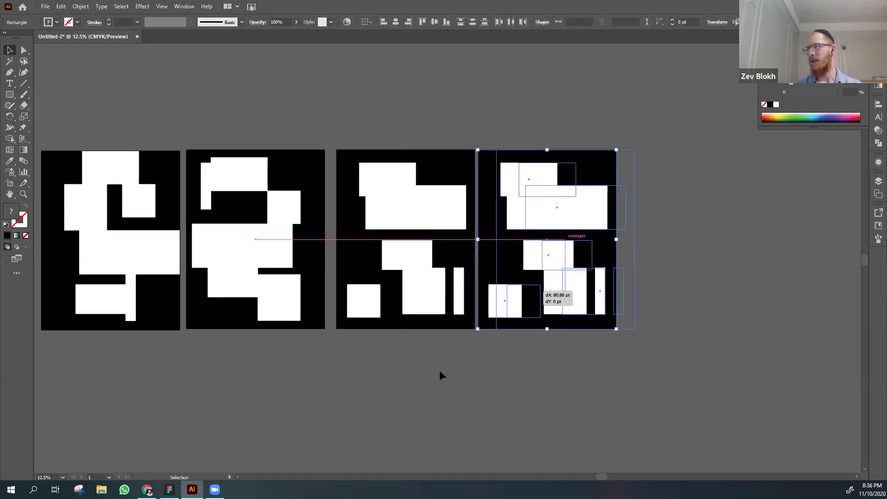
left_click(364, 366)
scroll(499, 356, "left", 2)
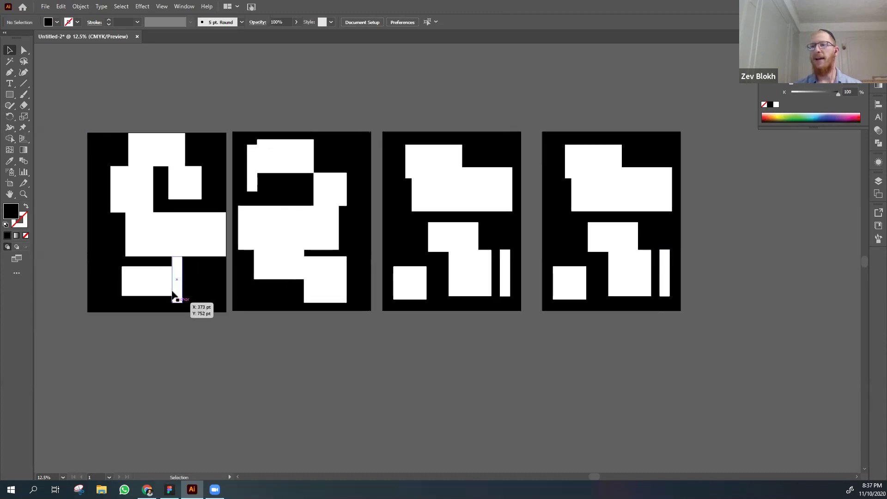
left_click_drag(67, 118, 222, 305)
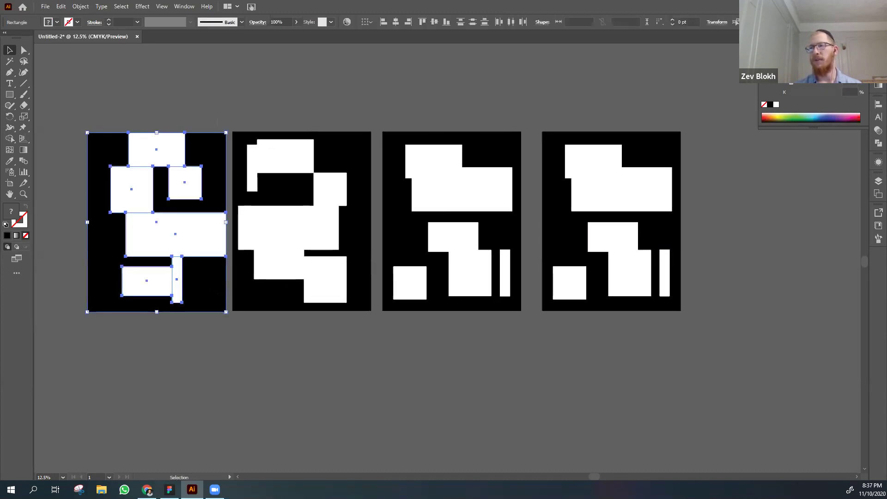
left_click(231, 328)
scroll(267, 339, "right", 2)
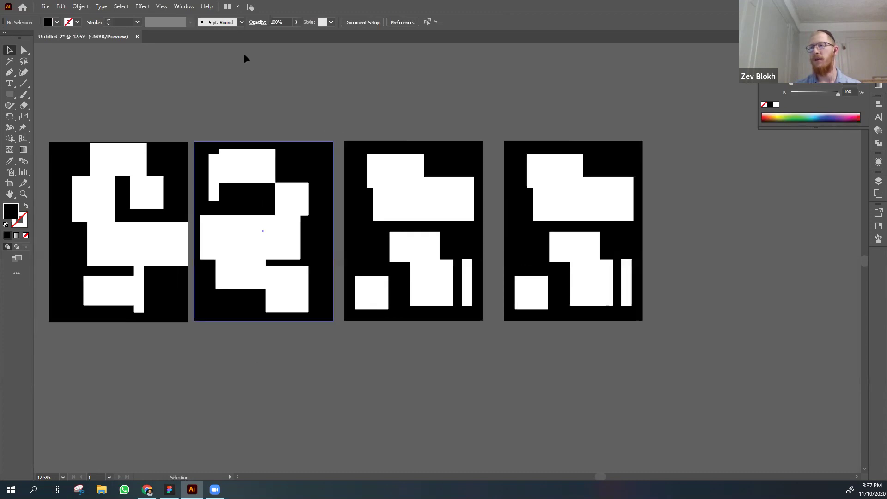
- Lower the fourth composition's wide rectangle slightly, and centre the top rectangle directly on its upper edge
scroll(370, 134, "right", 5)
left_click(412, 198)
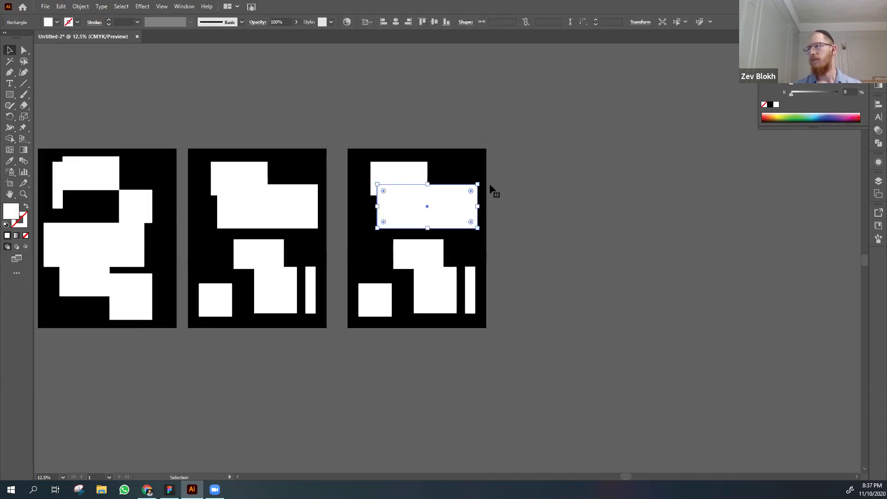
left_click_drag(452, 203, 450, 206)
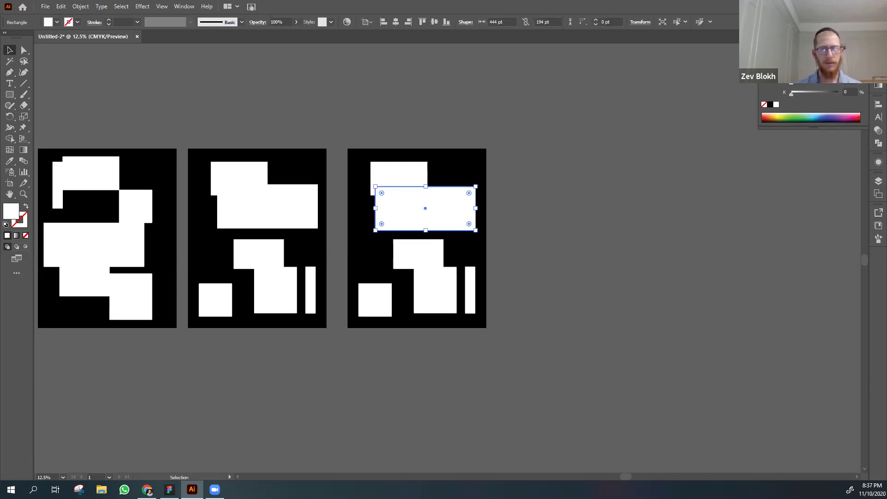
left_click(543, 141)
left_click_drag(396, 182, 438, 211)
left_click(553, 237)
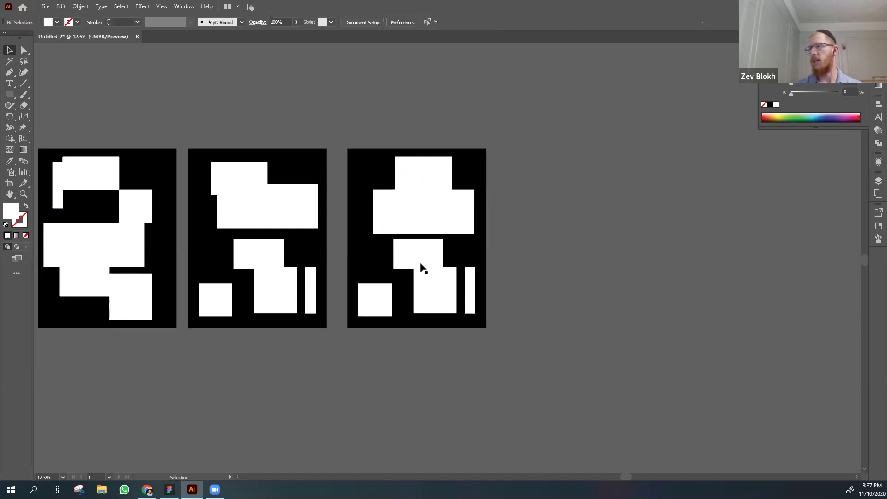
- Place the fourth composition's square and small rectangle side by side beneath the wide rectangle, with the tall block and narrow bar below them
left_click_drag(429, 258, 453, 267)
left_click_drag(384, 293, 469, 292)
left_click(525, 283)
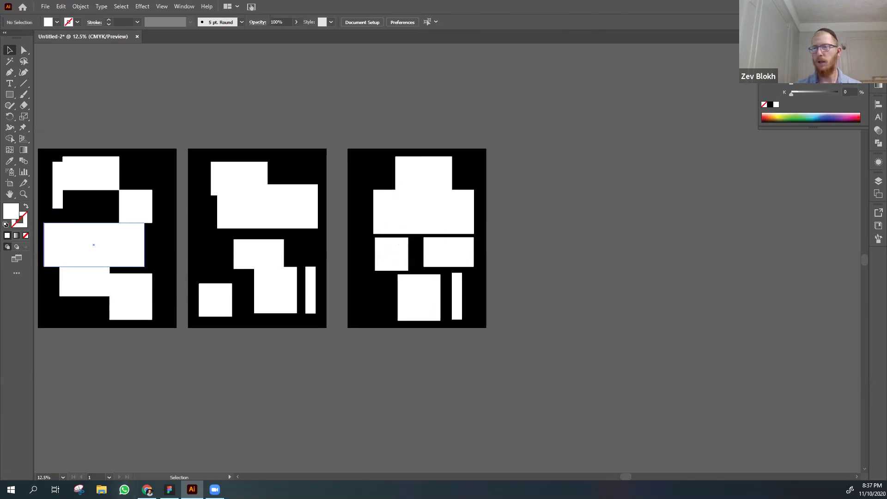
scroll(239, 406, "left", 3)
scroll(240, 407, "left", 3)
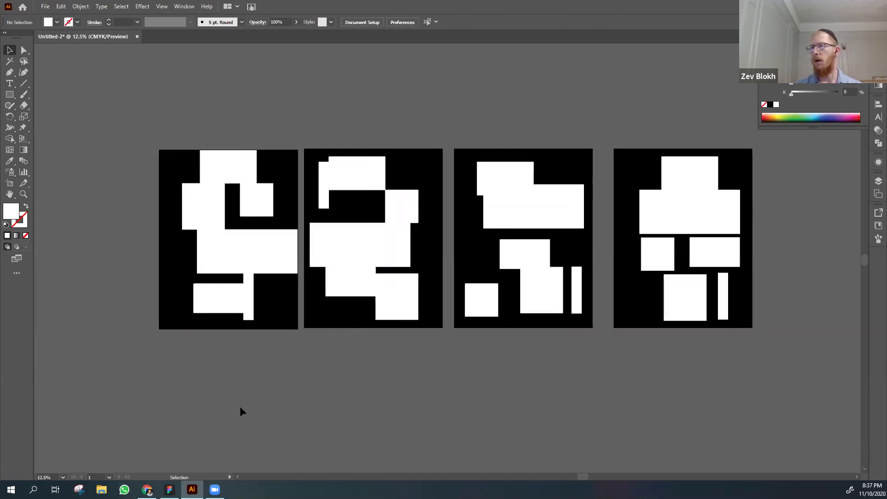
- Duplicate the second composition to the right of the fourth, and delete the copy
scroll(240, 407, "right", 4)
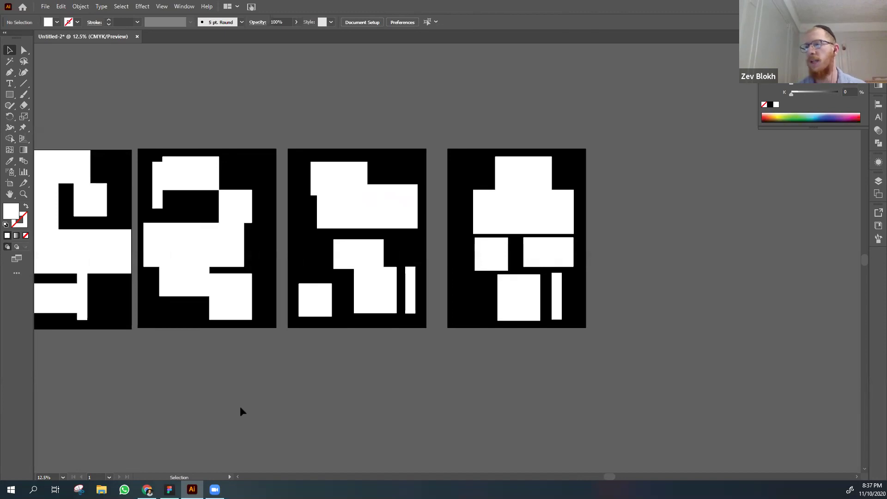
left_click_drag(255, 124, 151, 354)
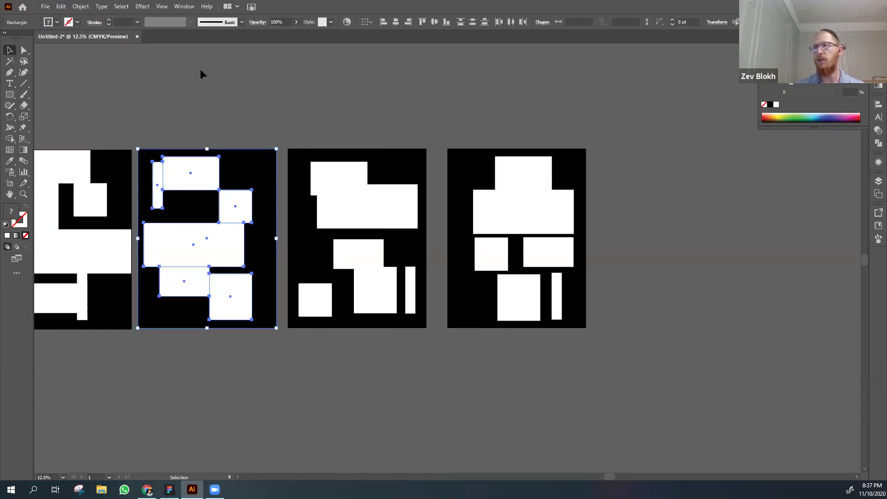
left_click(245, 101)
left_click_drag(275, 123, 151, 361)
left_click_drag(174, 294, 659, 264)
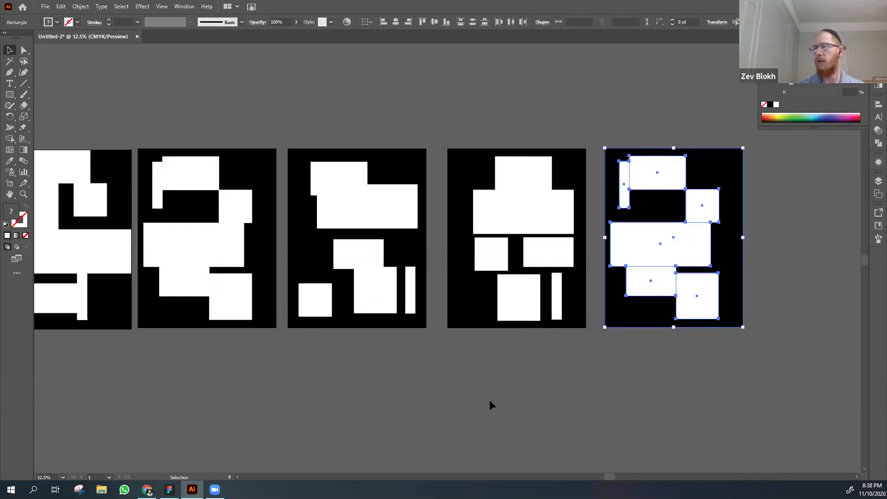
key("Delete")
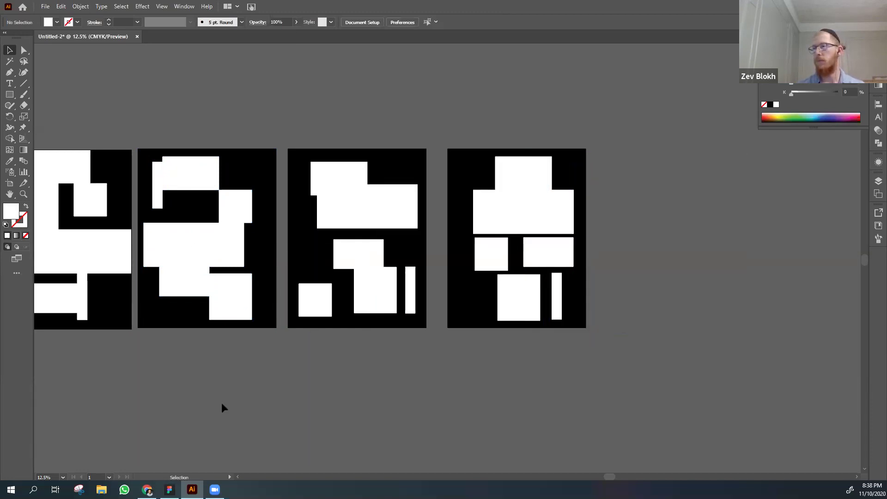
- Give the second composition's wide rectangle a black stroke, and set its stroke back to none
left_click_drag(221, 404, 296, 404)
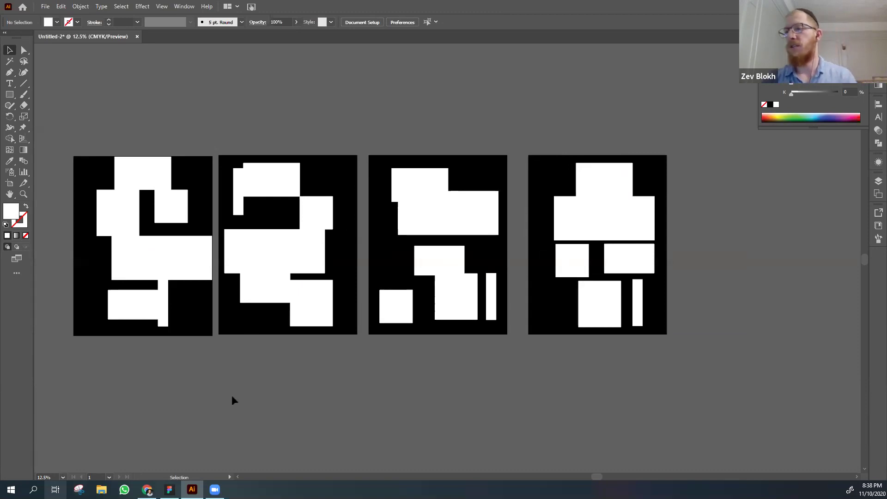
left_click_drag(197, 374, 256, 353)
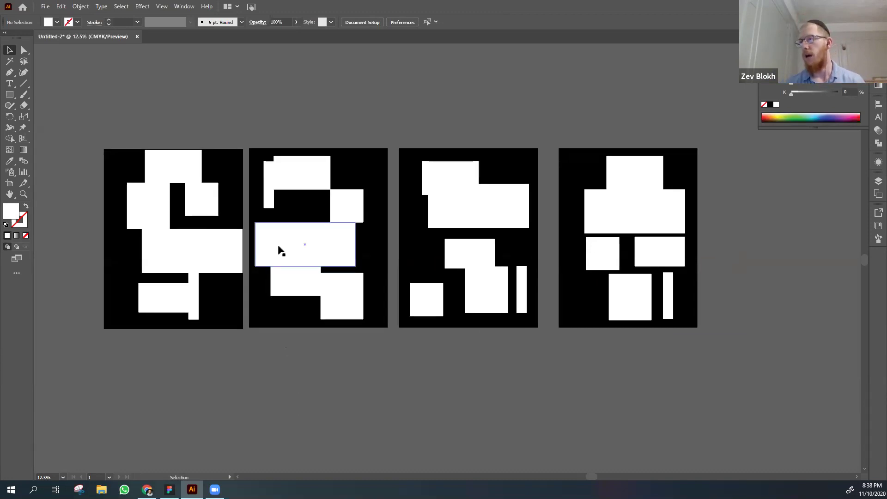
left_click(279, 247)
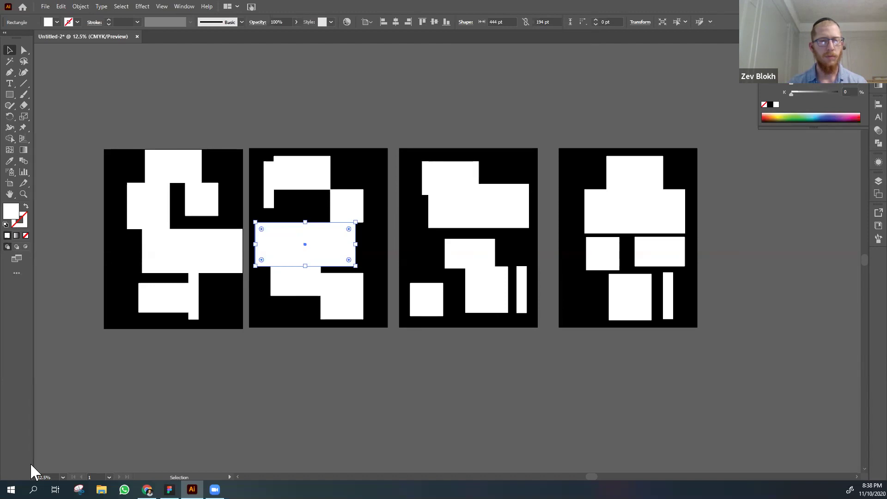
left_click(25, 224)
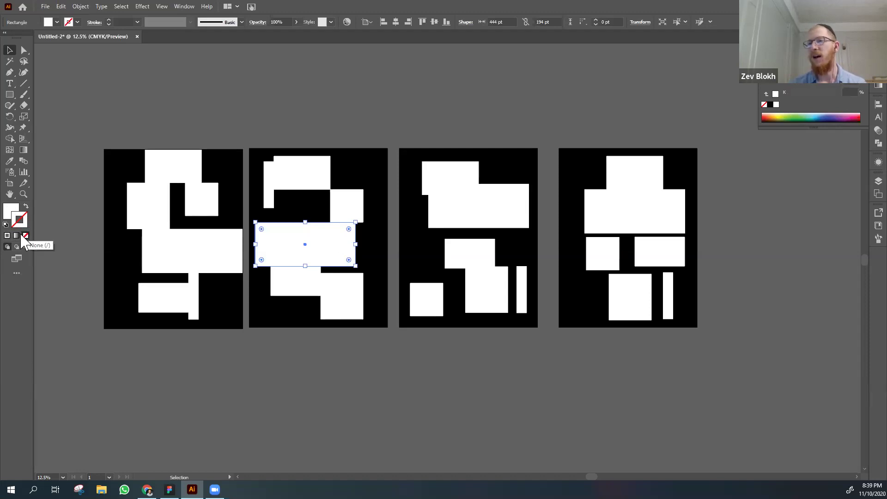
left_click(770, 105)
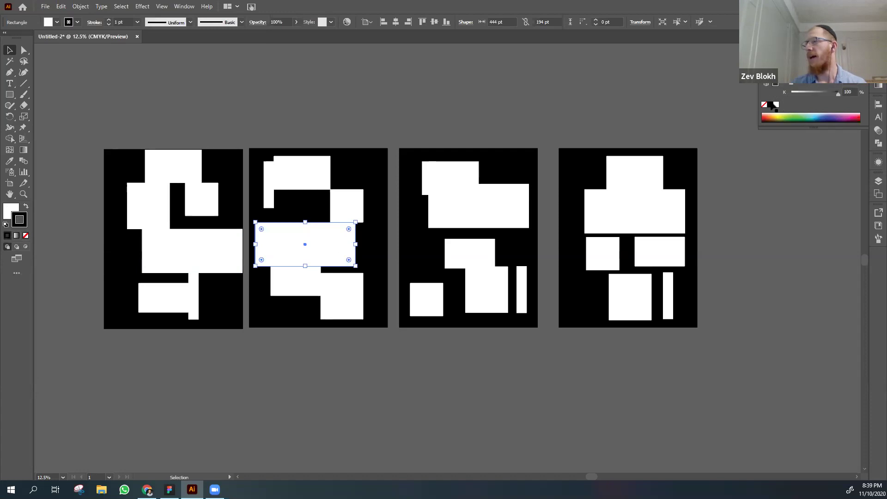
left_click(26, 236)
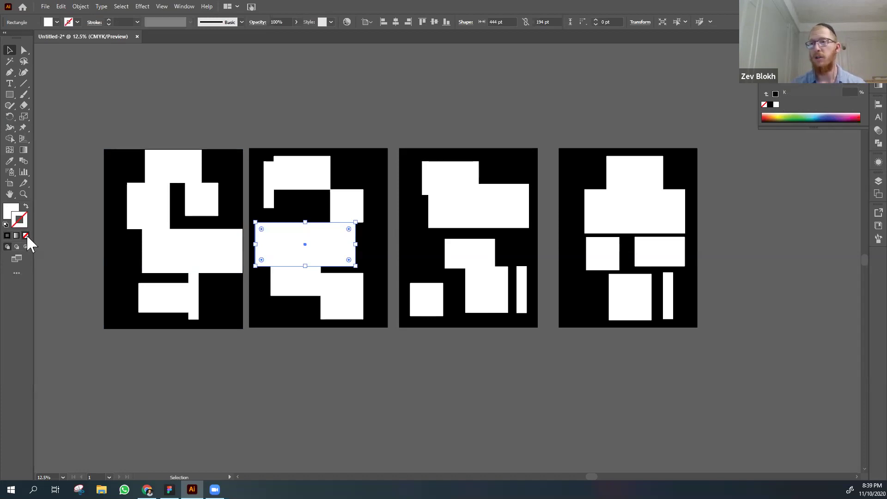
left_click(73, 278)
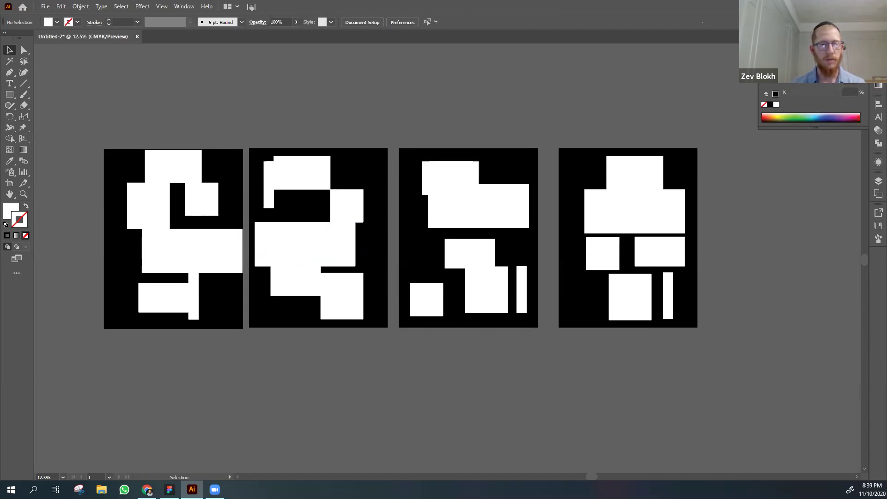
- Switch to the Figma class presentation and go through the slides on communication, big and small, and left to right
left_click_drag(271, 367, 190, 359)
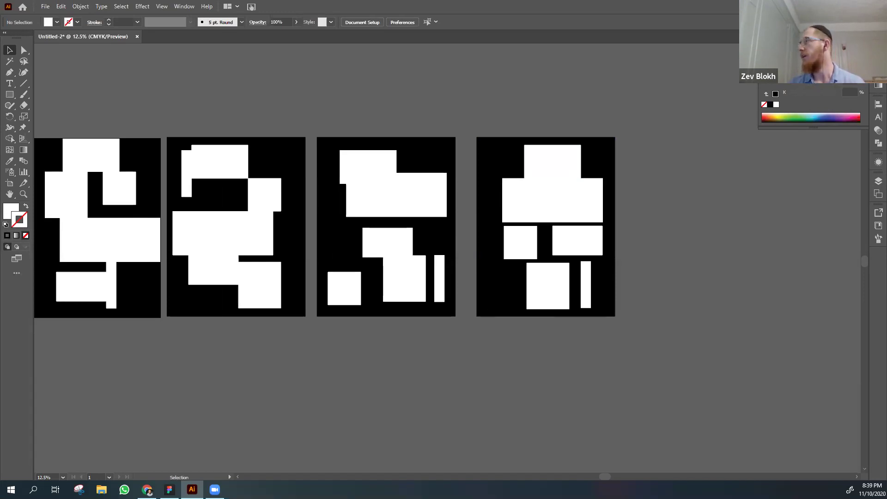
key("alt+Tab")
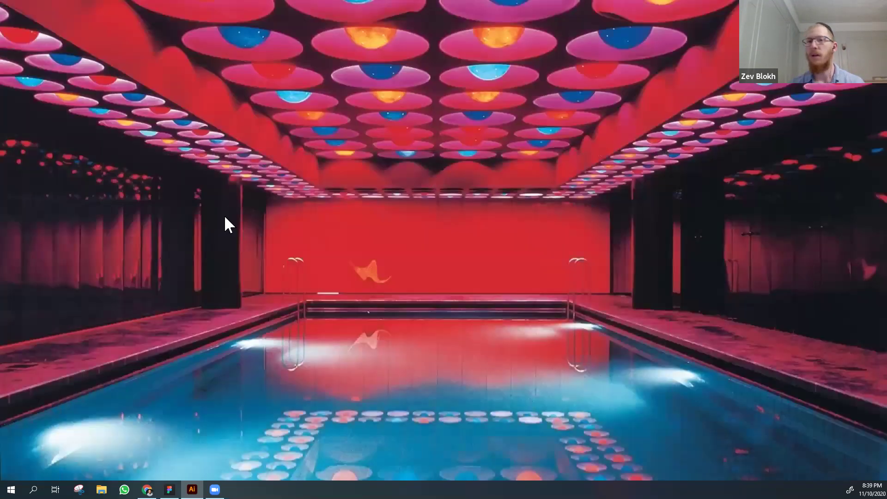
key("alt+Tab")
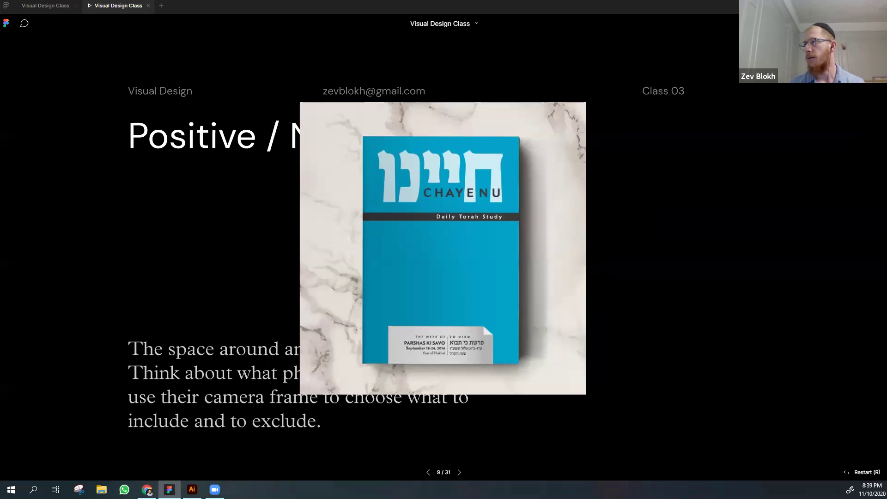
key("Right")
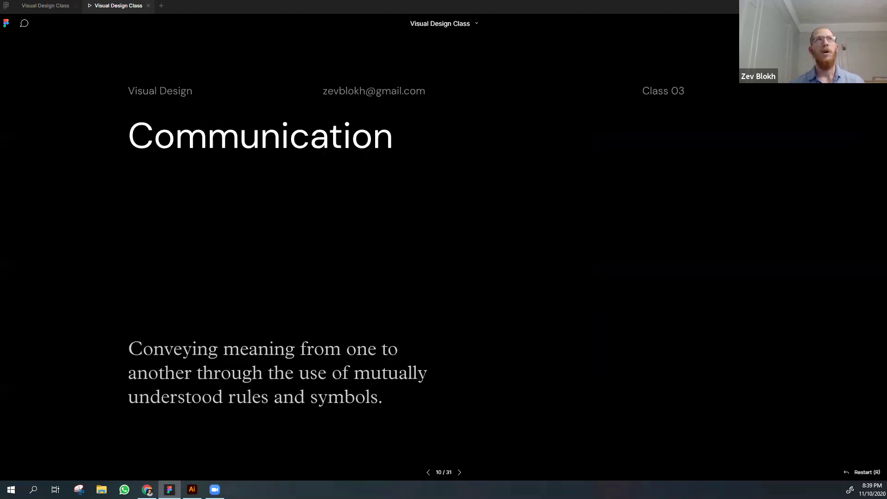
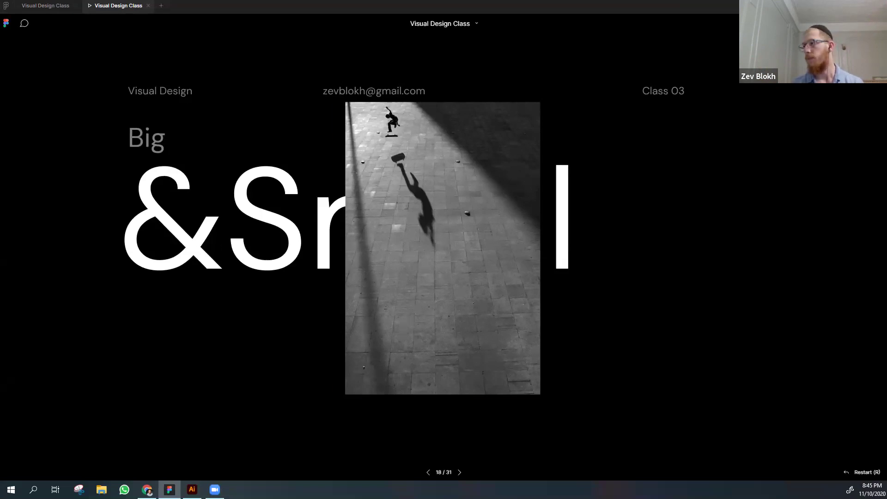
key("Right")
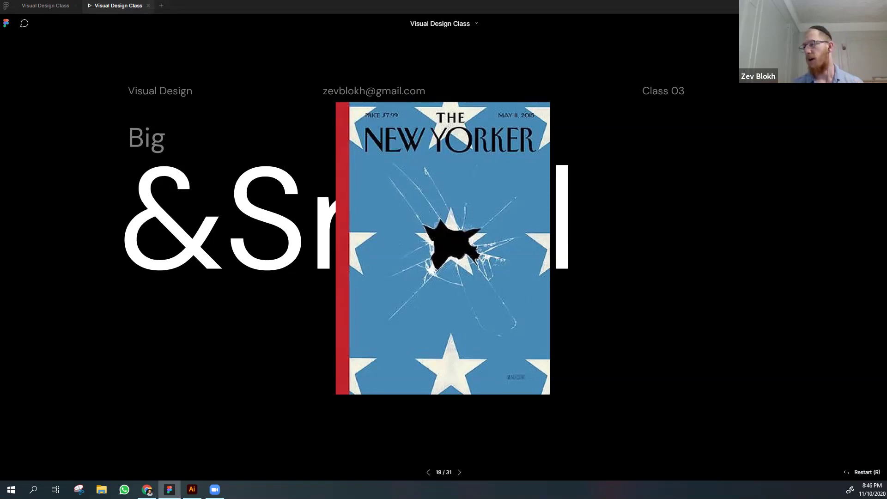
key("Right")
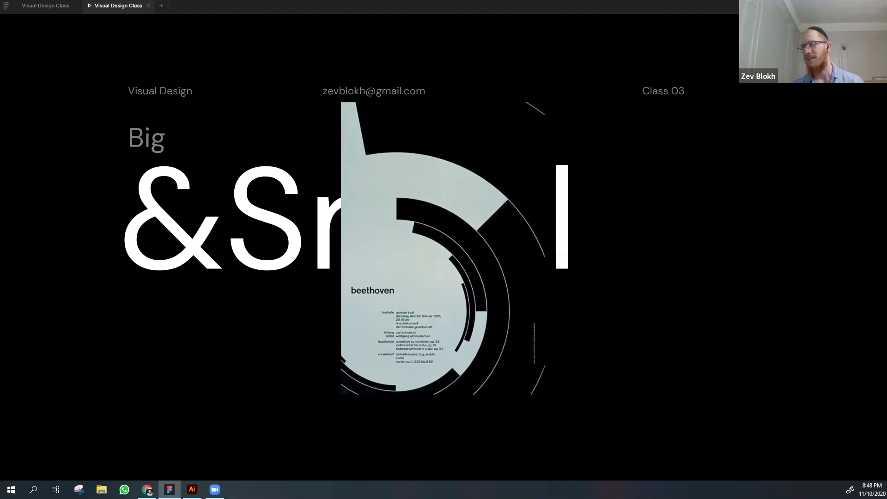
key("Right")
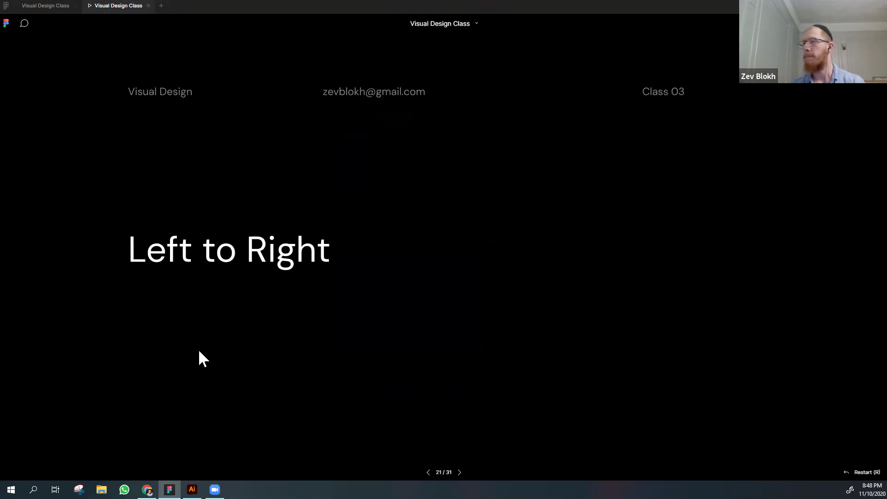
key("Right")
- Switch back to Illustrator and open the recent file Skyline.ai
key("alt+Tab")
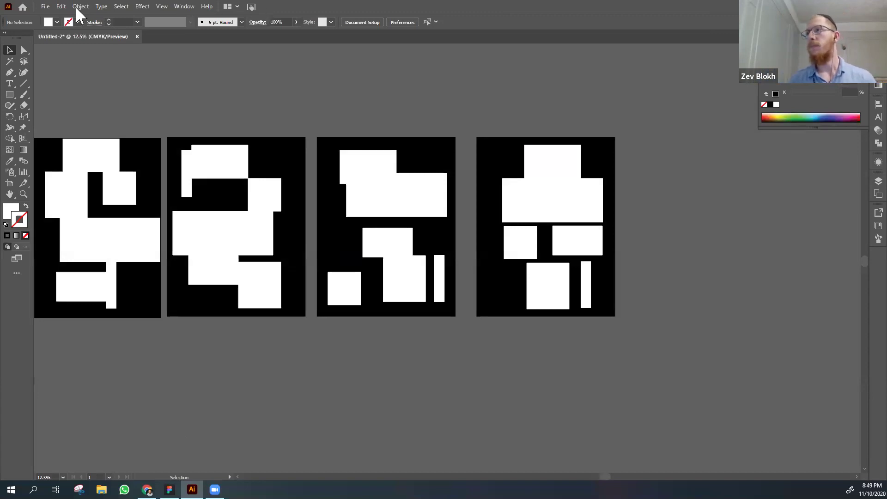
left_click(45, 7)
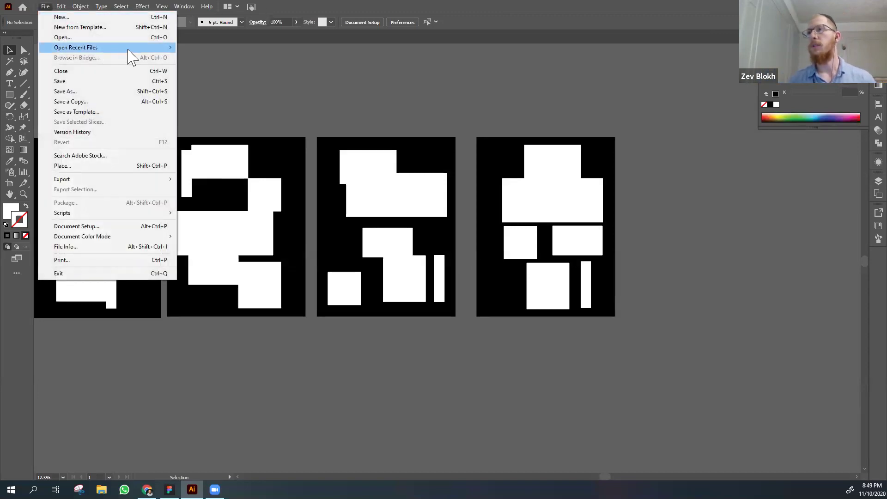
mouse_move(129, 49)
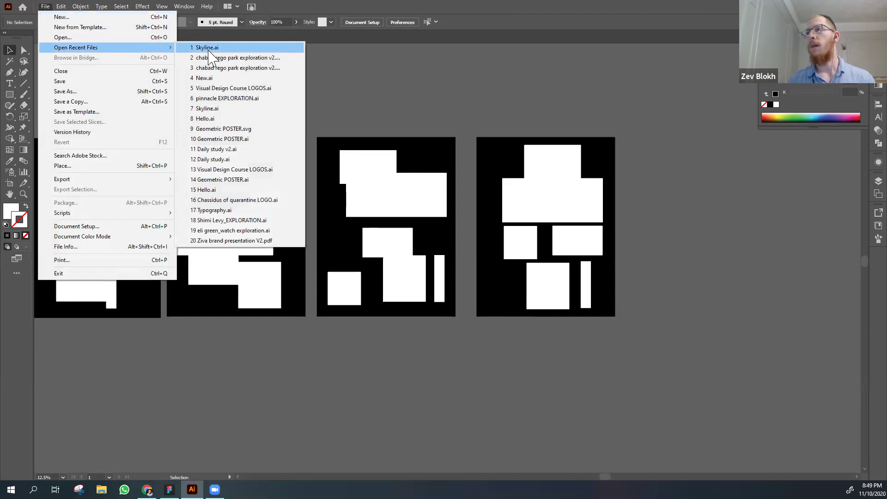
left_click(222, 48)
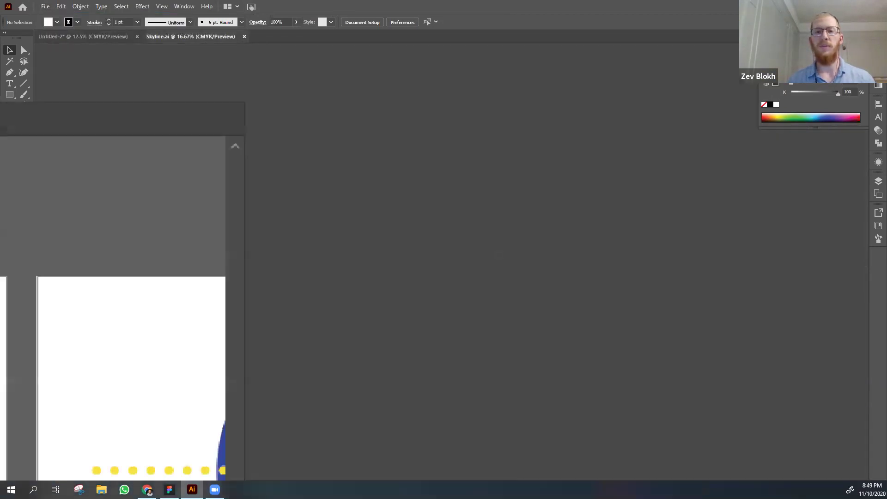
- Close Skyline.ai and show the empty canvas to the right of the fourth composition in Untitled-2
key("ctrl+w")
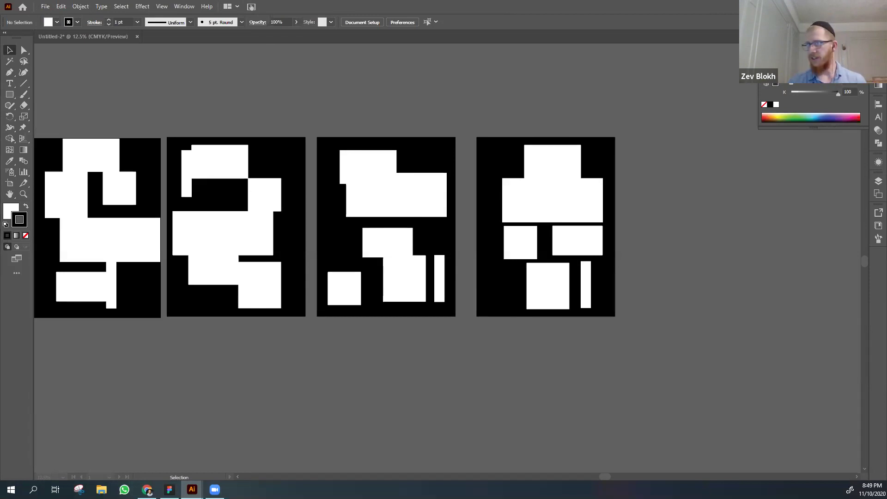
left_click_drag(522, 389, 414, 365)
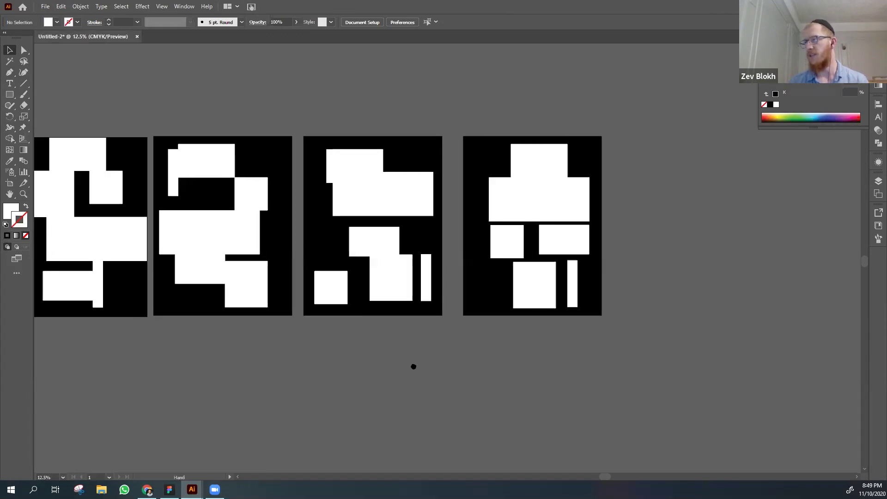
left_click_drag(518, 362, 362, 353)
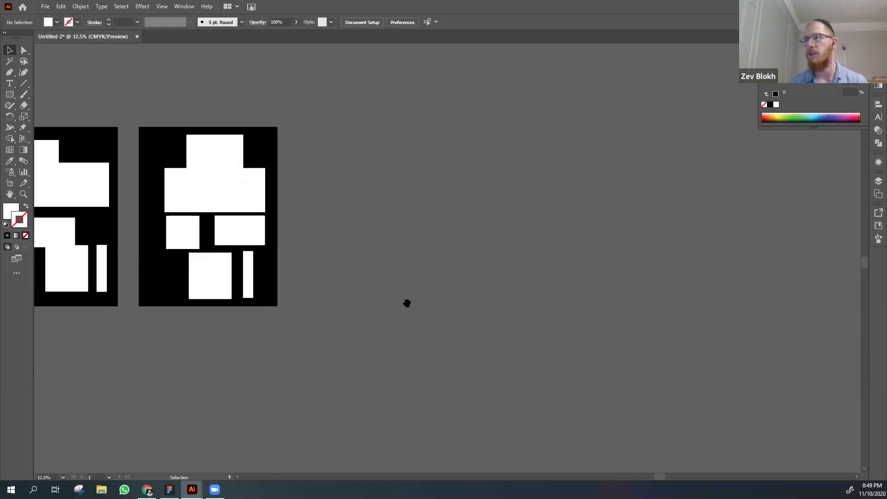
left_click_drag(406, 303, 347, 307)
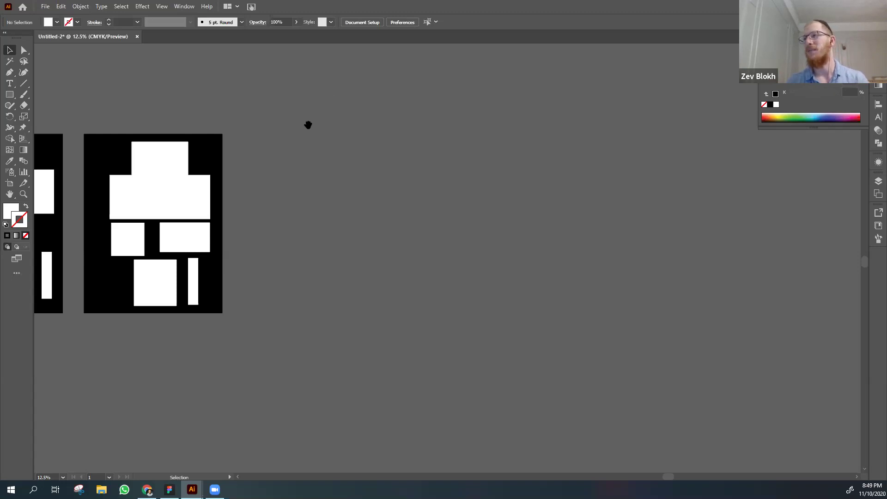
left_click_drag(313, 174, 294, 147)
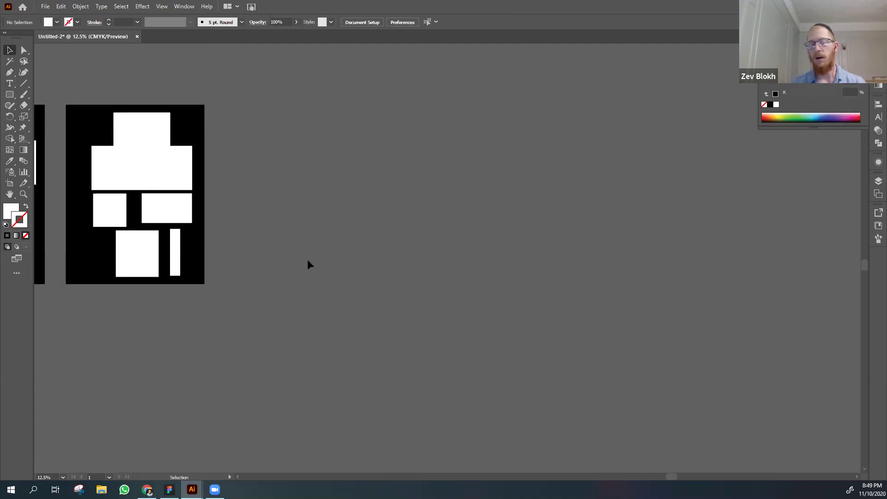
- Draw a white square about 270 pt wide to the right of the fourth composition
left_click(9, 95)
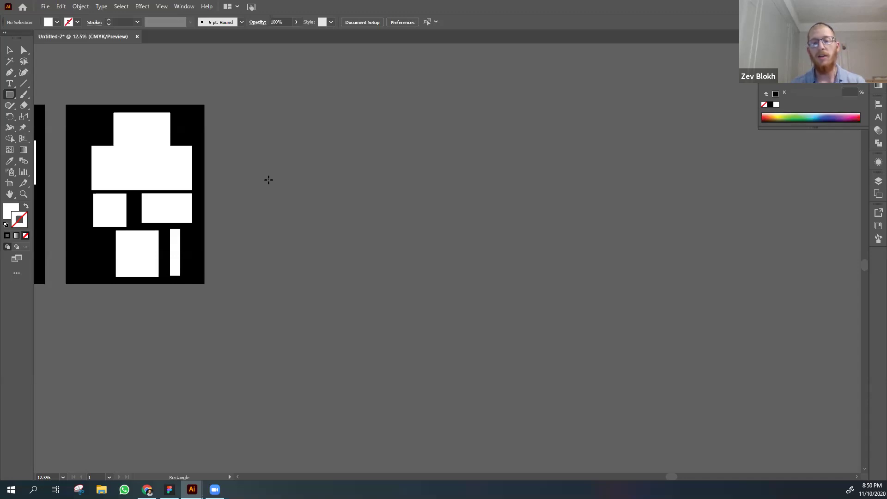
left_click_drag(268, 179, 329, 240)
key("v")
left_click(376, 235)
scroll(376, 235, "up", 2)
left_click_drag(376, 236, 297, 206)
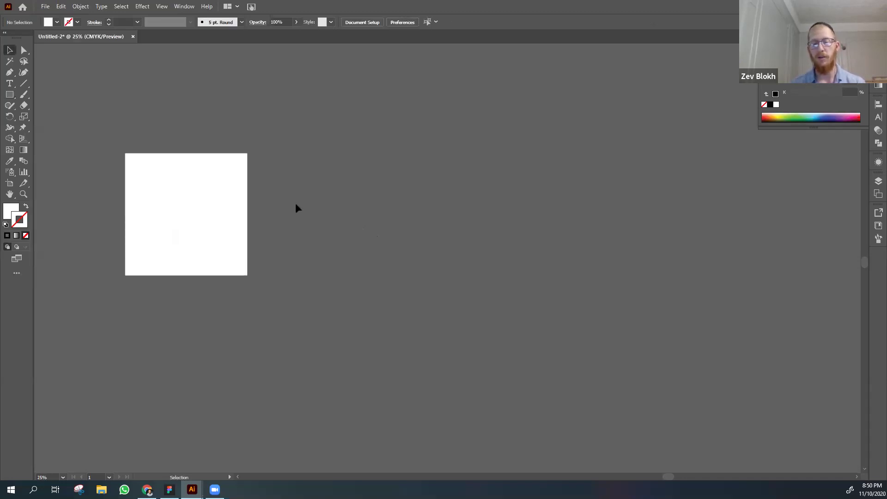
- Move the white square slightly down and farther away from the fourth composition, and deselect it
key("m")
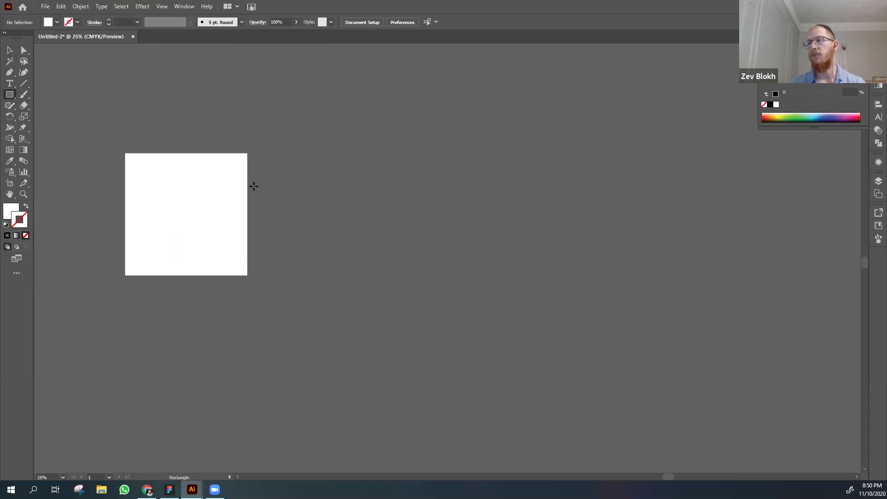
left_click_drag(282, 152, 408, 279)
key("v")
left_click(456, 263)
left_click(328, 228)
left_click_drag(328, 228, 105, 216)
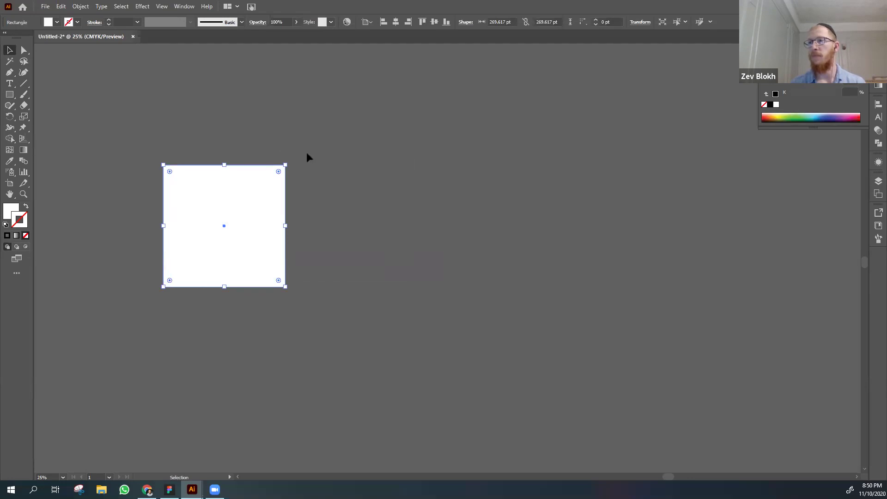
left_click(135, 154)
- Look through the shape tools grouped with the Rectangle tool, from Rounded Rectangle and Ellipse to Polygon, Star and Flare
right_click(9, 95)
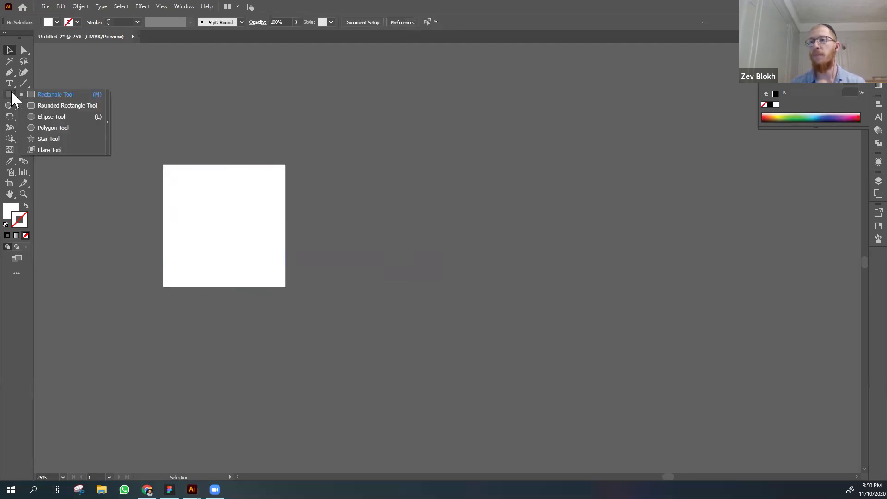
left_click(170, 113)
left_click(193, 198)
left_click(194, 193)
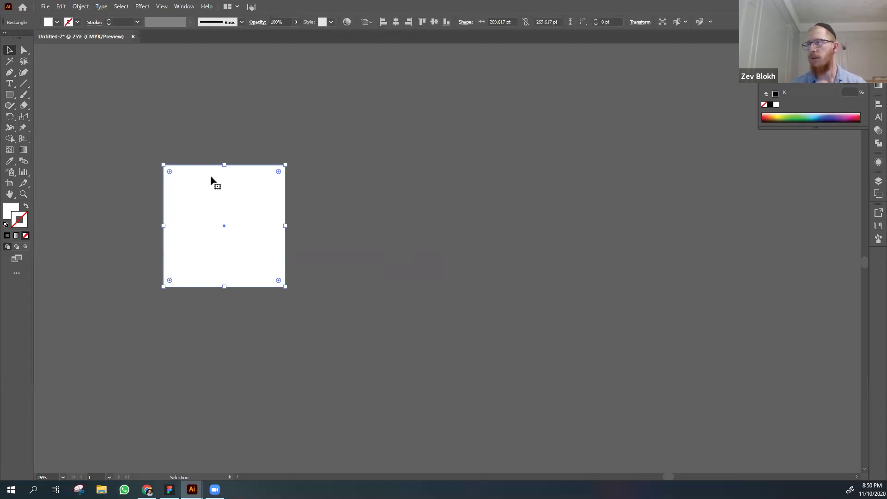
left_click(259, 132)
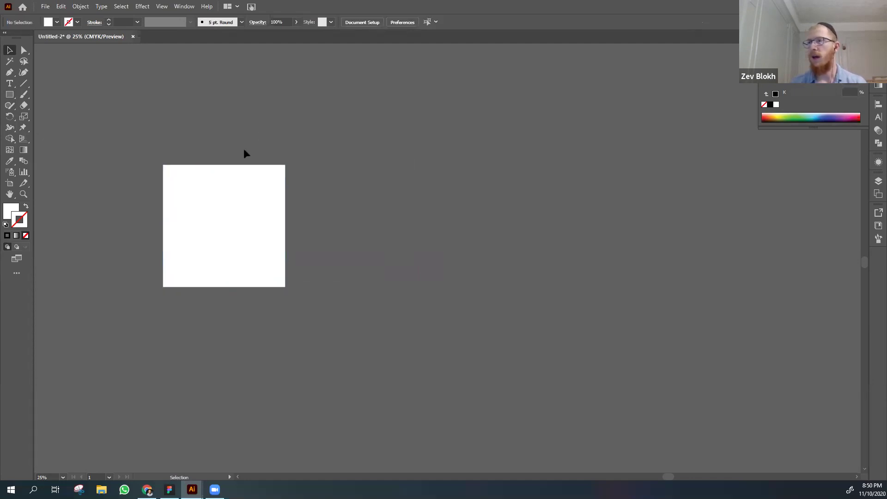
left_click(220, 182)
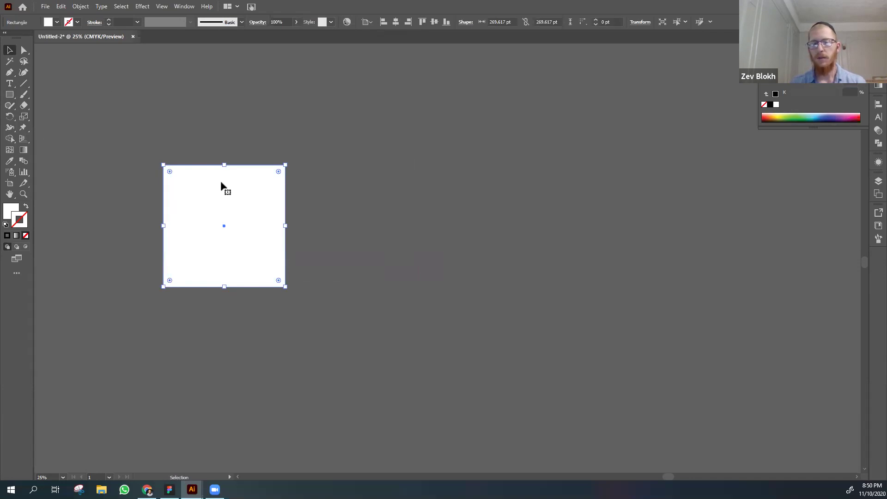
left_click(176, 142)
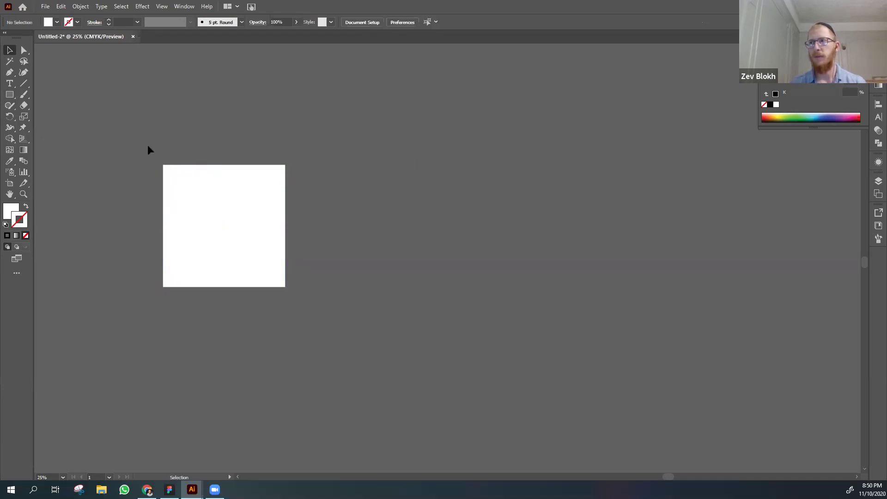
left_click(10, 95)
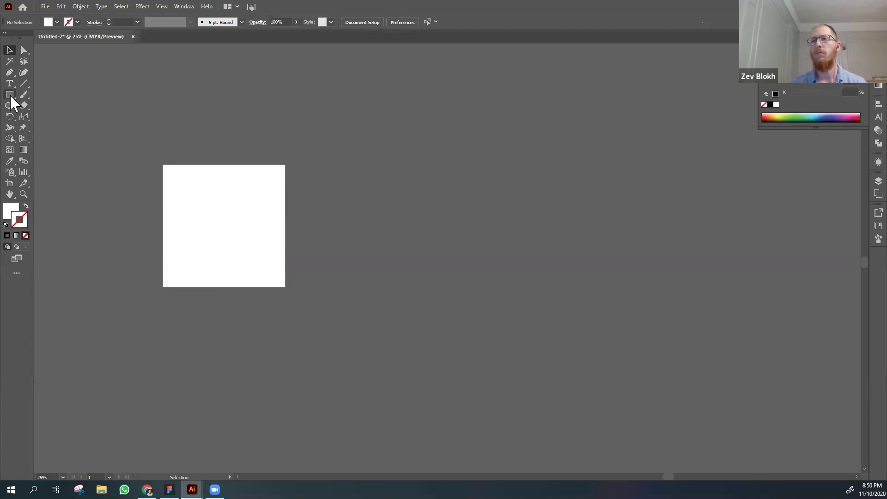
left_click(10, 94)
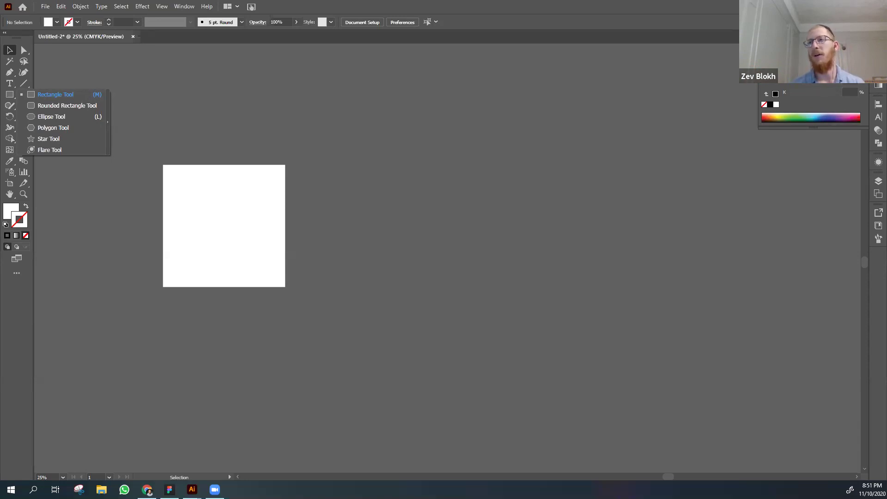
left_click(158, 148)
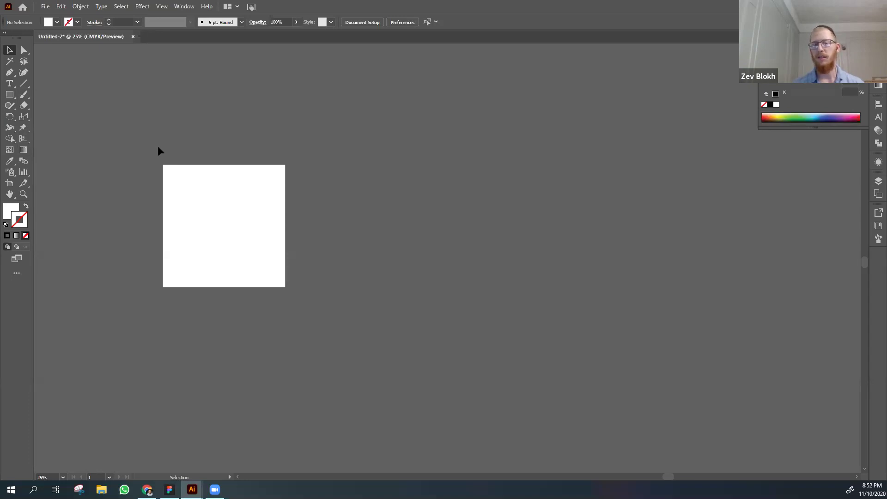
left_click(277, 186)
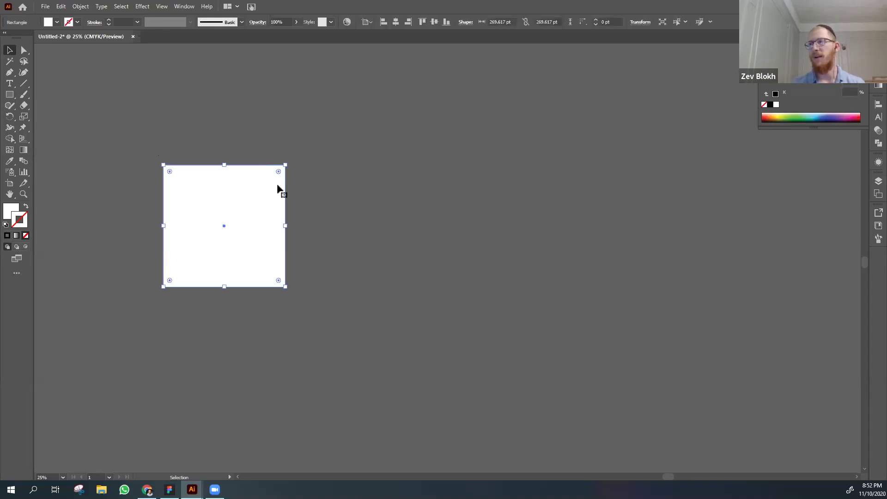
left_click(299, 186)
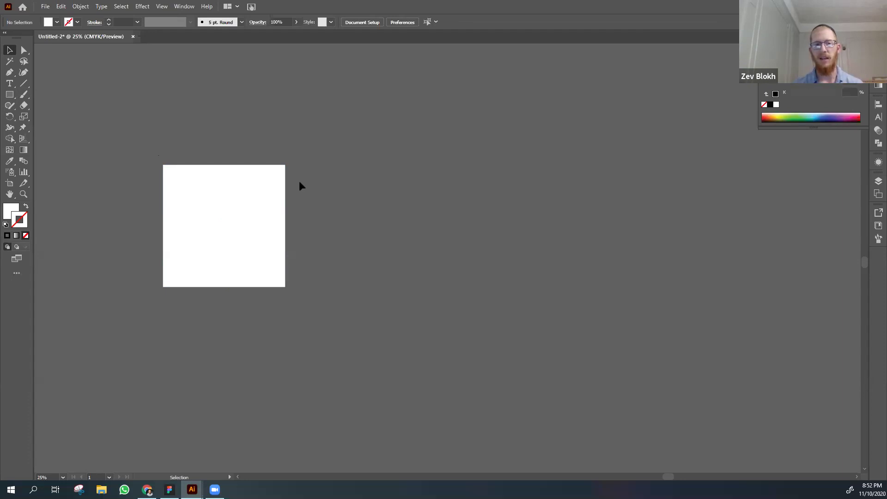
left_click(213, 202)
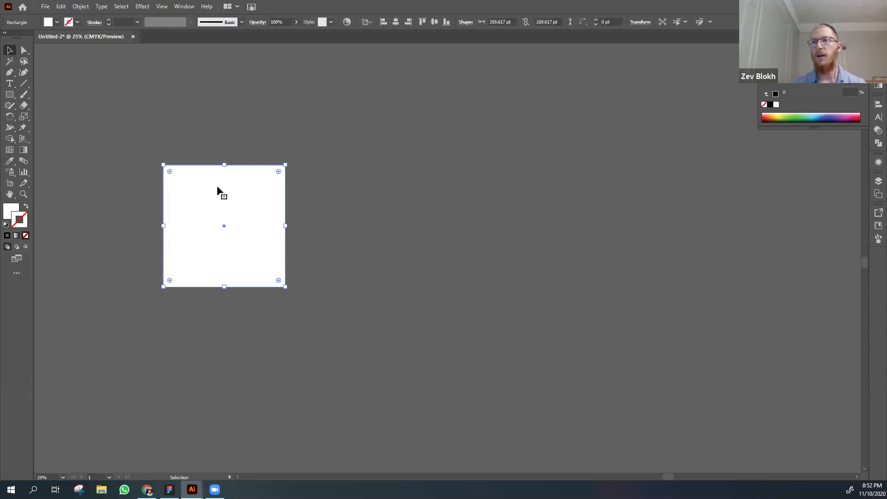
left_click(11, 73)
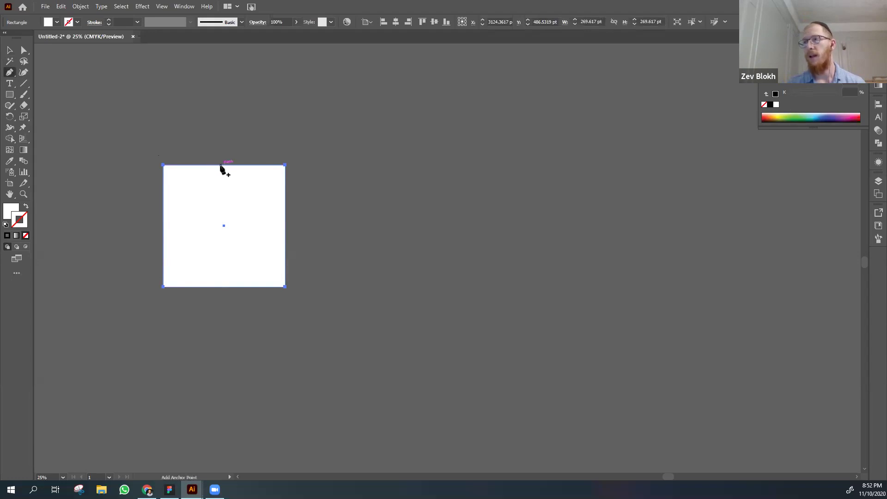
key("v")
left_click(132, 187)
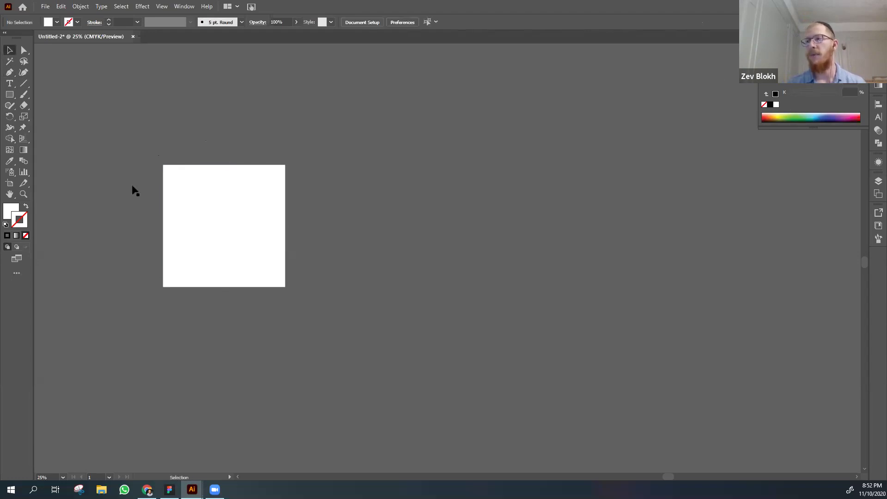
- Add an anchor point at the middle of the white square's top edge with the Pen tool
left_click(228, 245)
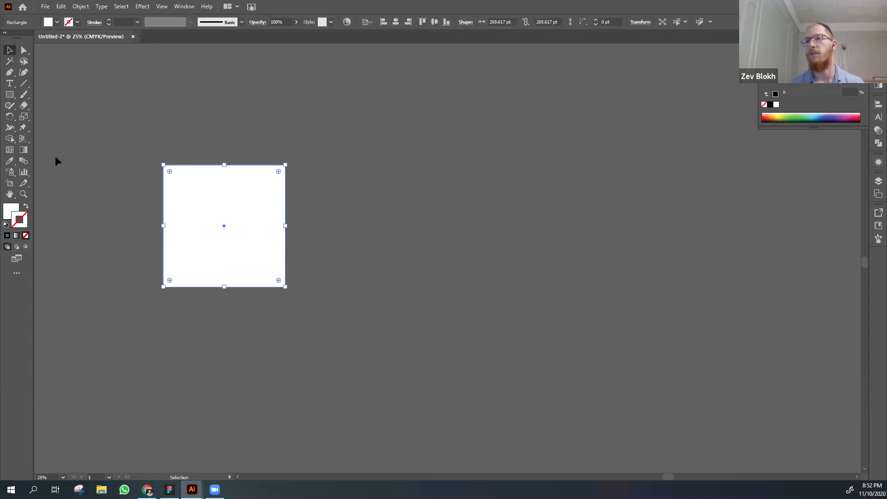
left_click(11, 74)
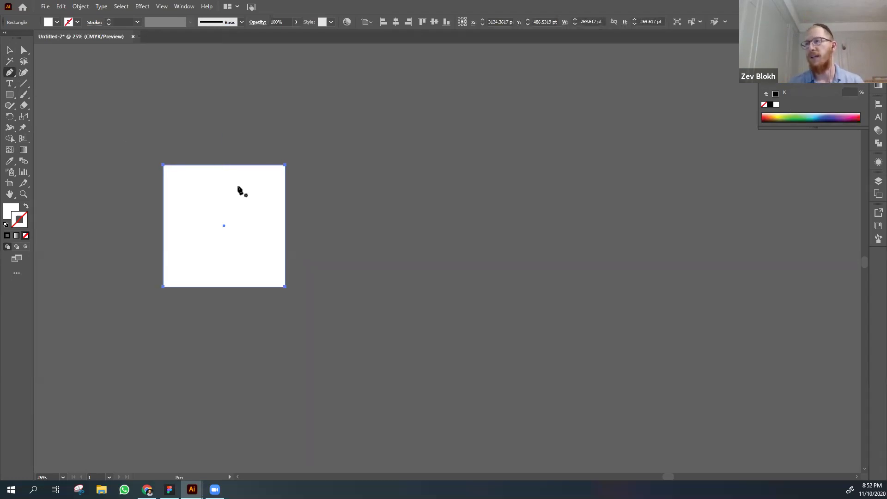
left_click(223, 225)
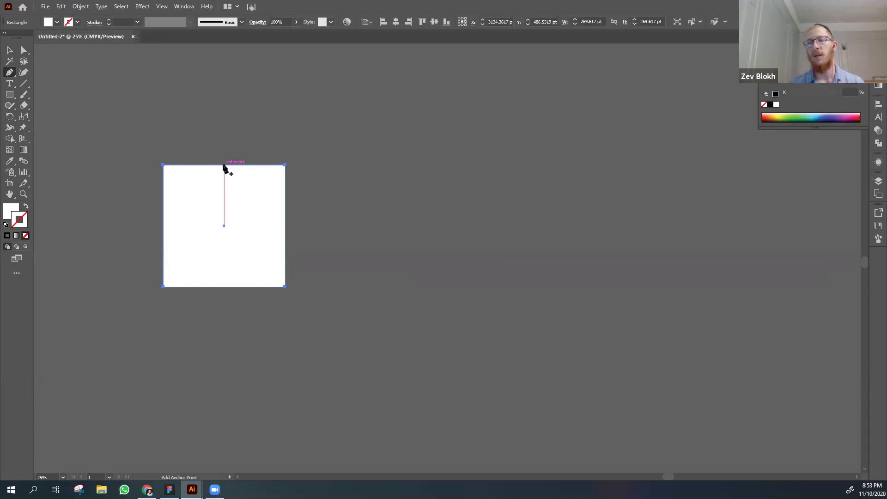
left_click(223, 165)
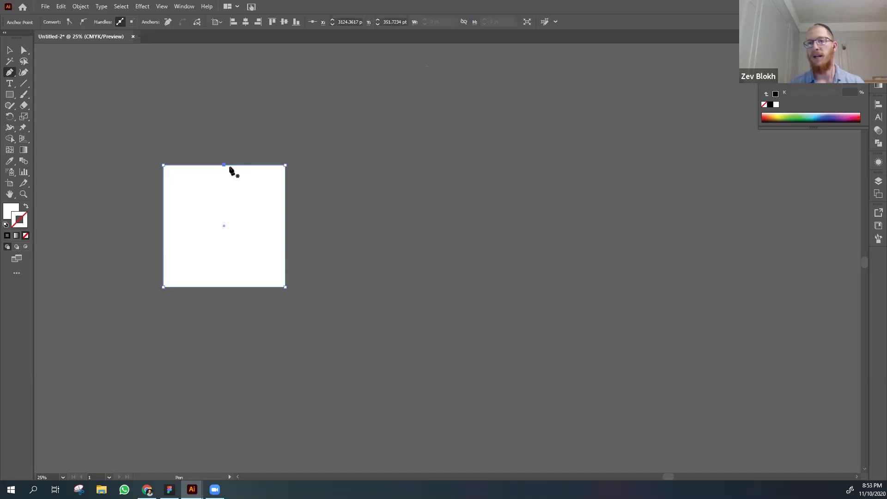
key("v")
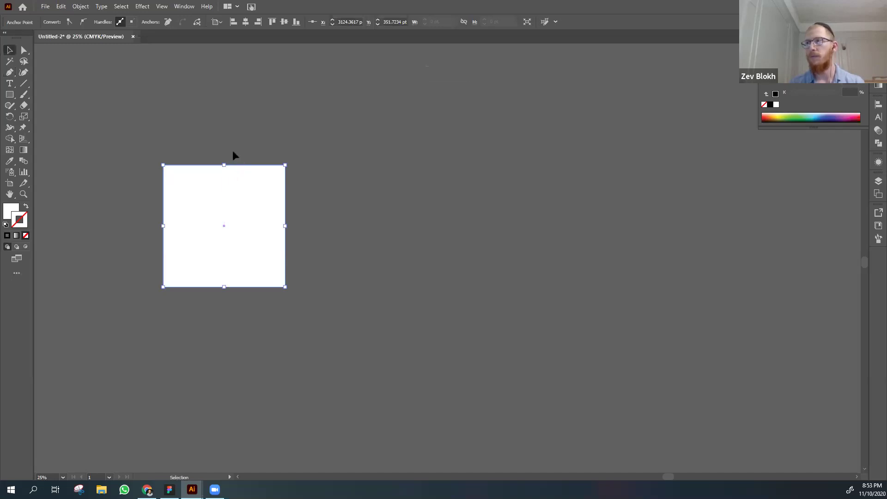
- Raise the square's top middle anchor point straight up by about 105 pt with Direct Selection to form a house shape
left_click(222, 186)
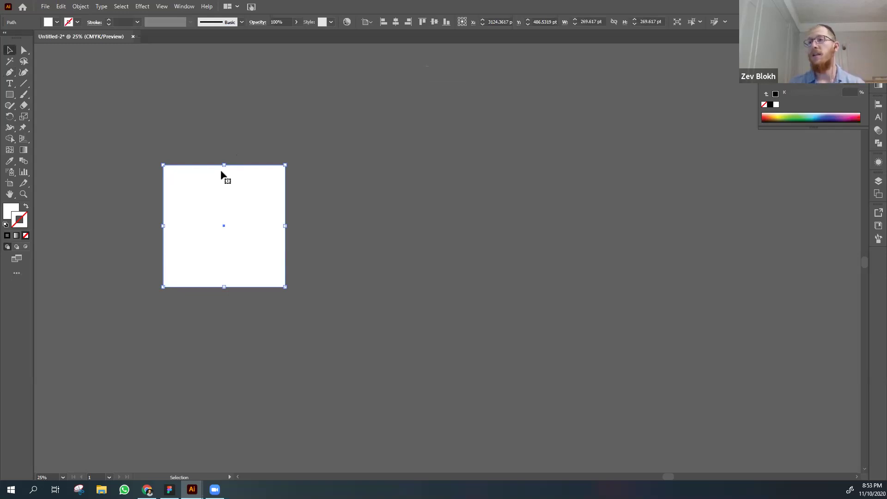
left_click(24, 50)
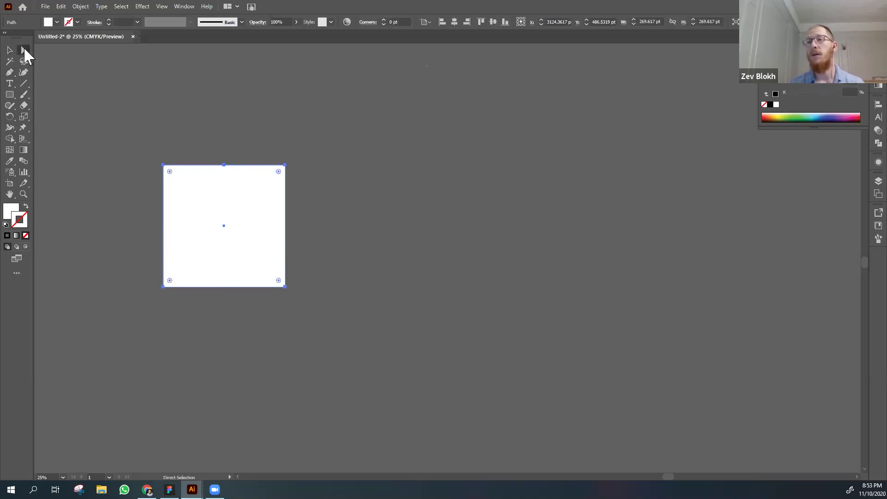
left_click(224, 166)
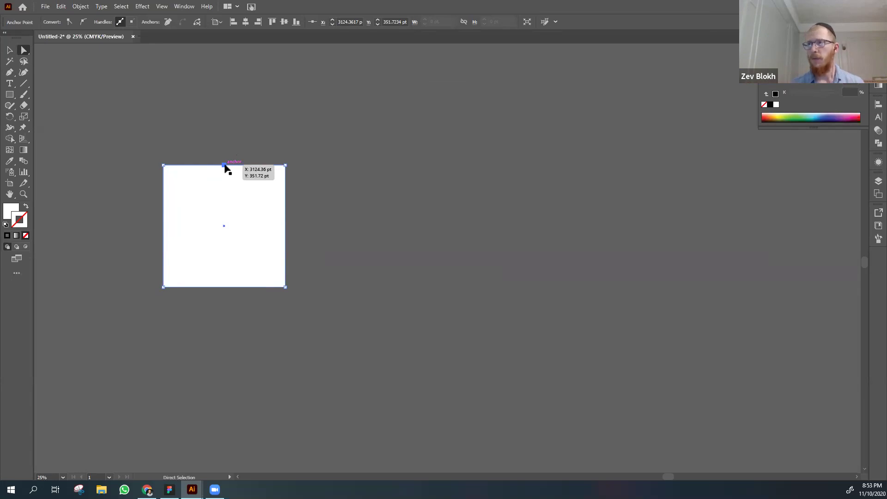
left_click_drag(225, 165, 225, 146)
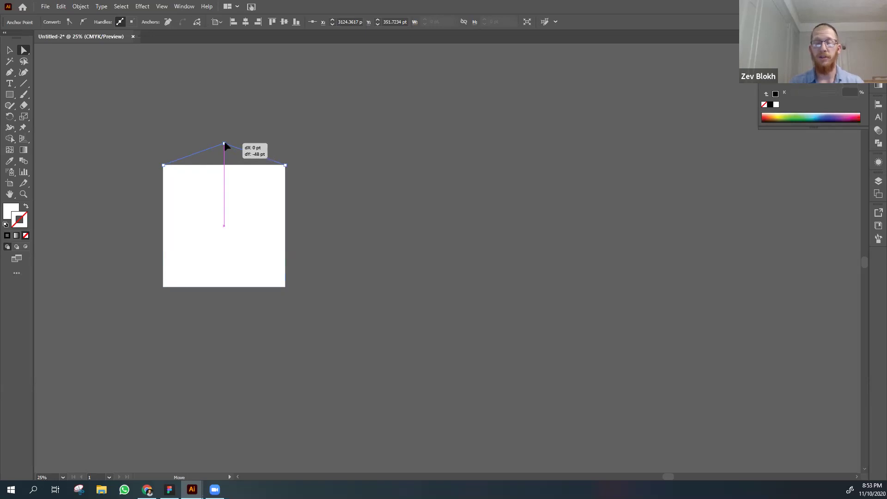
left_click_drag(225, 146, 232, 117)
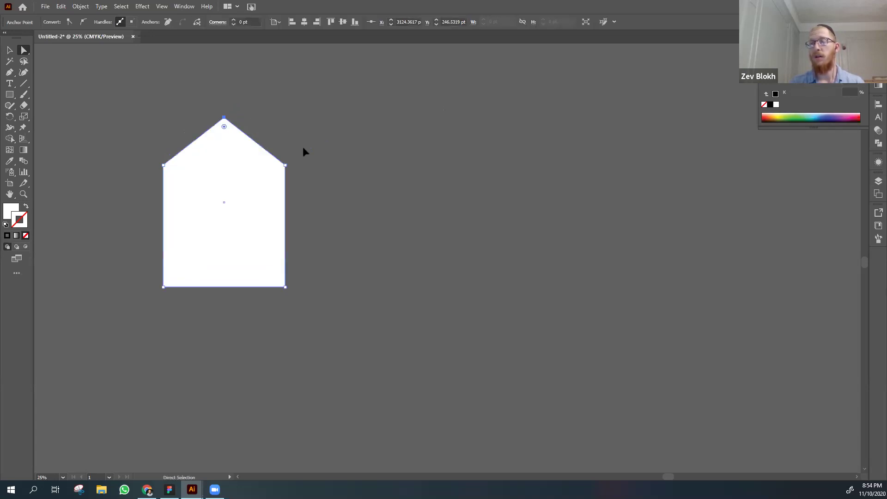
key("v")
left_click(369, 193)
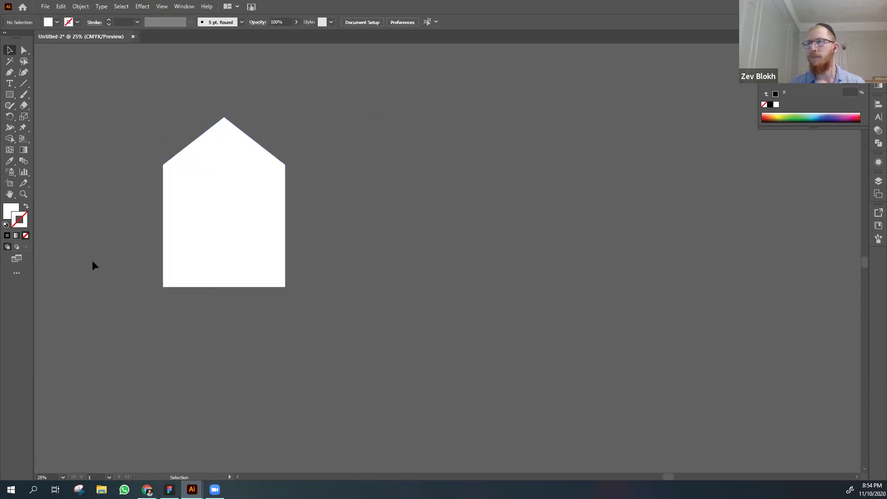
scroll(92, 266, "left", 3)
scroll(92, 266, "right", 2)
key("ctrl+minus")
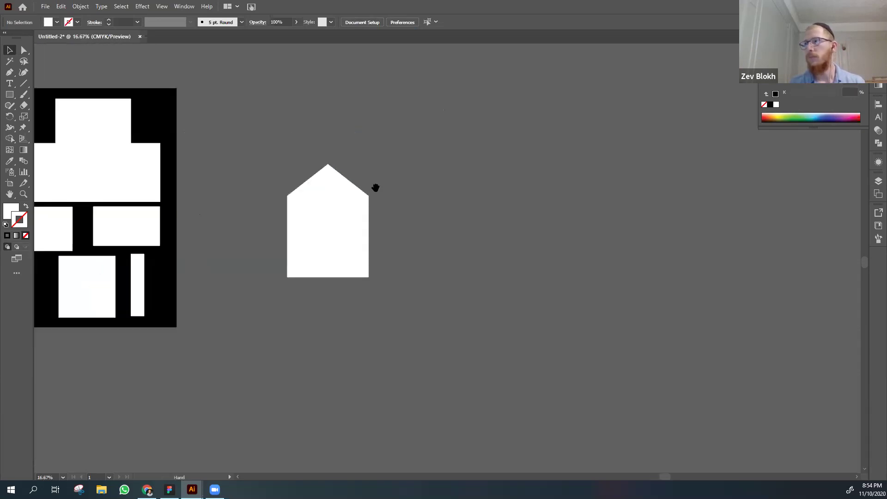
left_click_drag(374, 186, 245, 214)
key("ctrl+z")
left_click(256, 289)
scroll(236, 281, "up", 1)
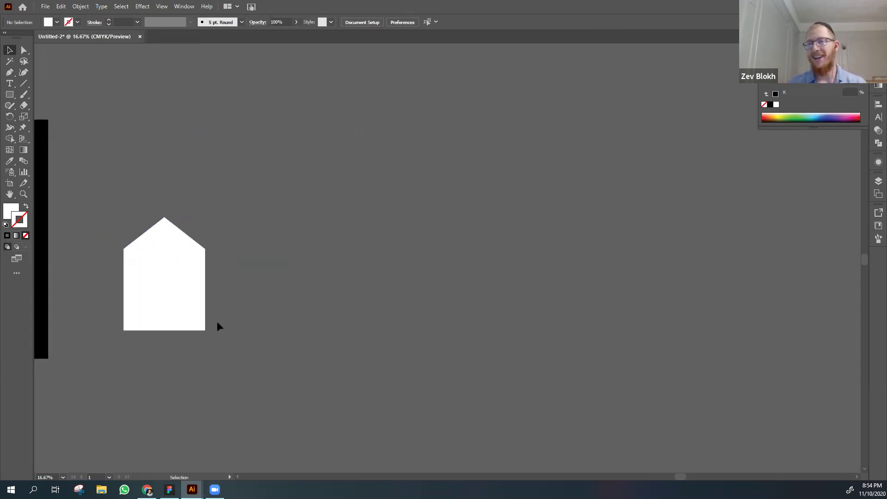
- Draw a tall white rectangle beside the house shape, with its base level with the house's bottom edge
left_click(9, 94)
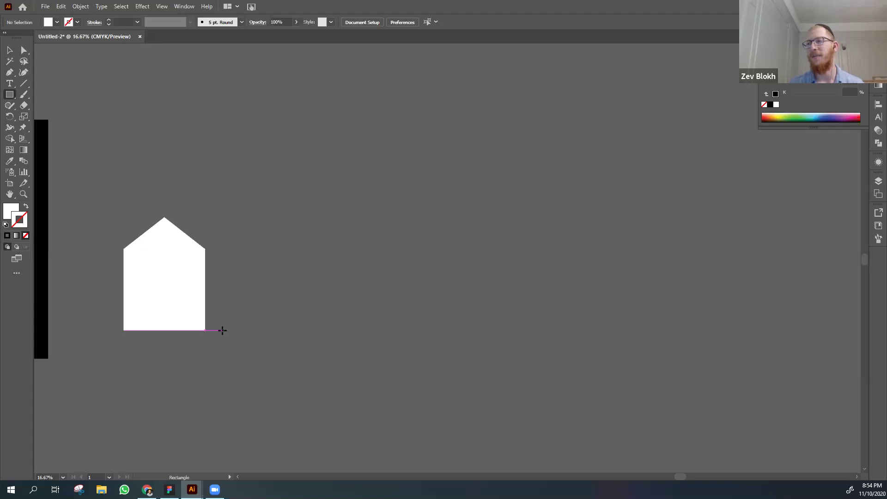
left_click_drag(222, 331, 335, 63)
key("v")
left_click(442, 145)
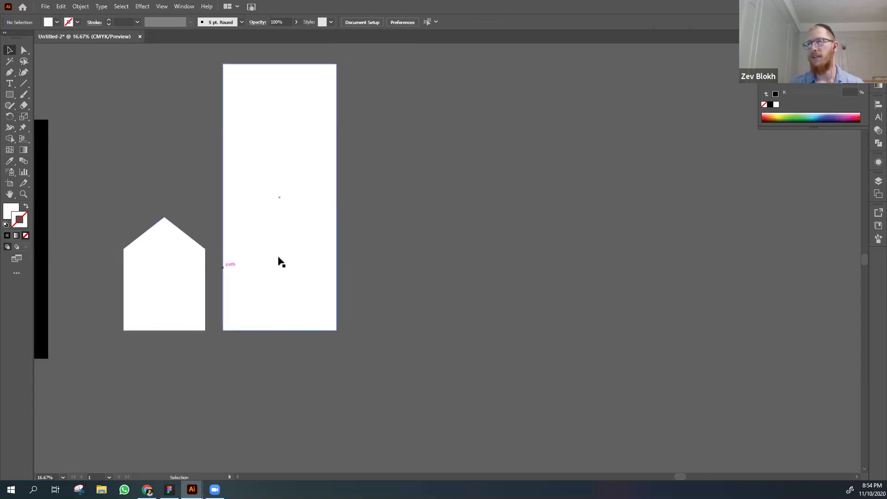
- Draw a shorter, narrower white tower of about 270 by 714 pt beside the tall rectangle, on the same baseline
left_click_drag(383, 244, 345, 239)
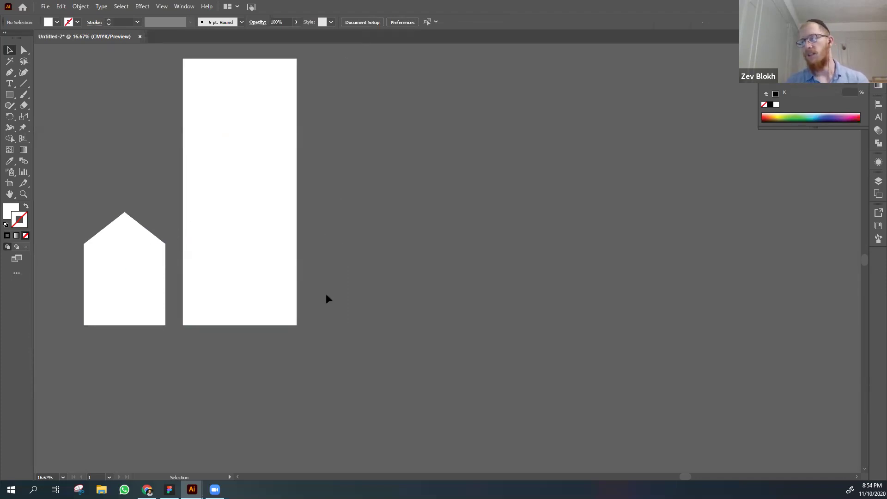
left_click(10, 95)
left_click_drag(322, 326, 405, 110)
key("v")
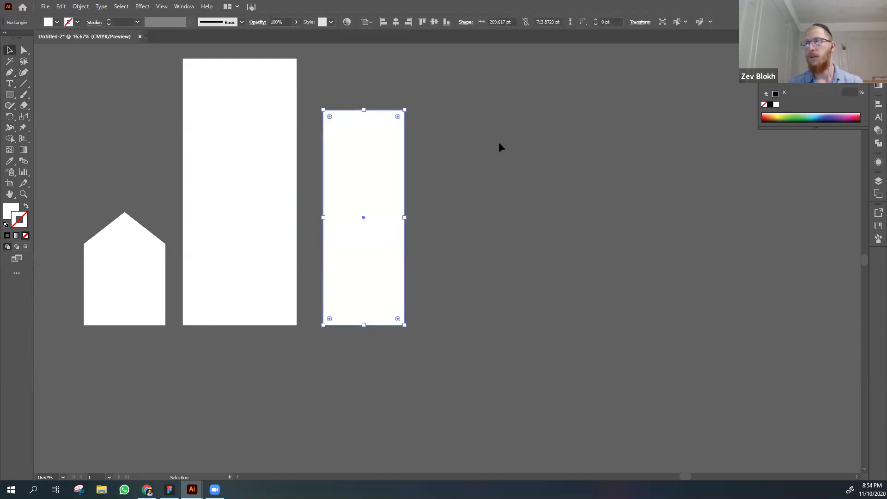
left_click(462, 145)
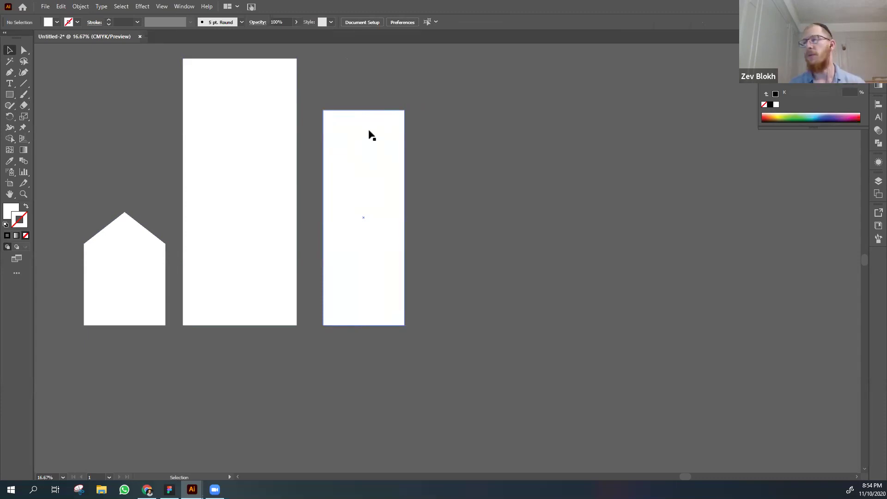
- Draw a white block about 187 pt wide and 67 pt high on top of the narrower tower
left_click(8, 95)
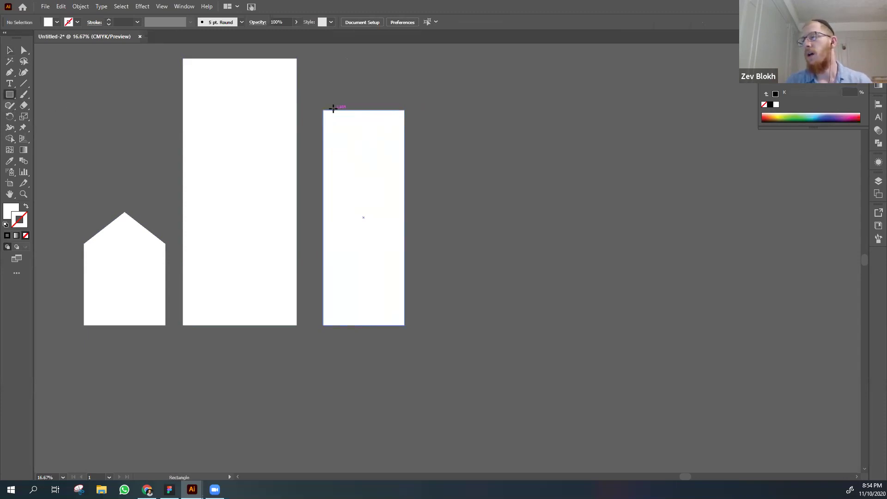
left_click_drag(333, 110, 390, 89)
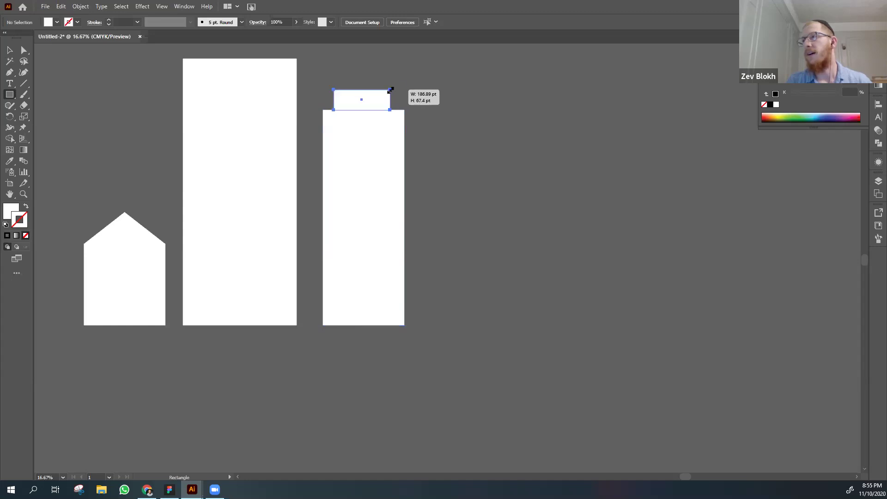
key("v")
left_click(484, 119)
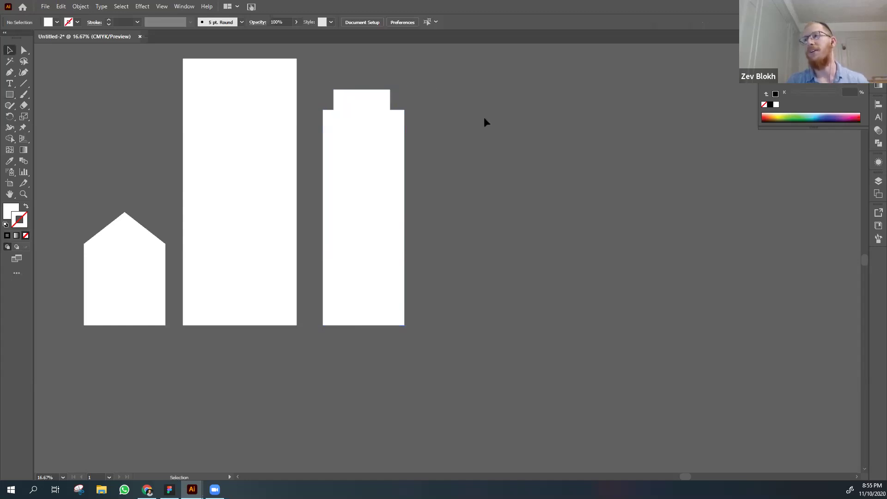
- Shorten the narrower tower together with its top block, keeping the base in place, and nudge the block sideways to center it
left_click(355, 156)
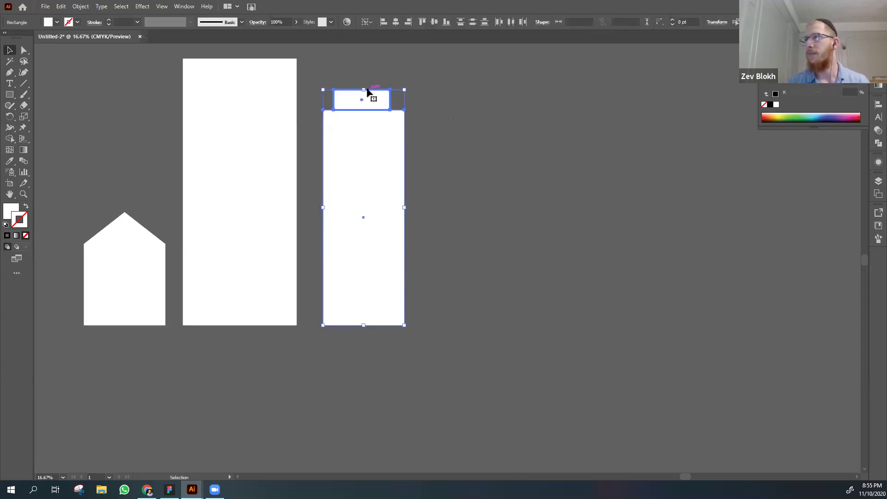
left_click(440, 82)
left_click(351, 121)
left_click_drag(369, 94, 355, 174)
left_click(459, 157)
left_click(477, 118)
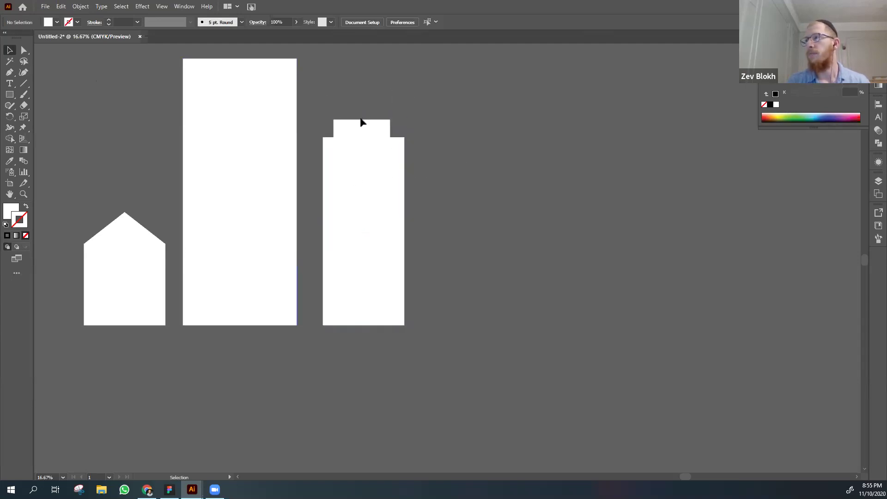
left_click_drag(364, 125, 368, 127)
left_click(451, 125)
- Draw a smaller white tier of about 113 by 52 pt, centered on top of the tower's upper block
left_click(9, 94)
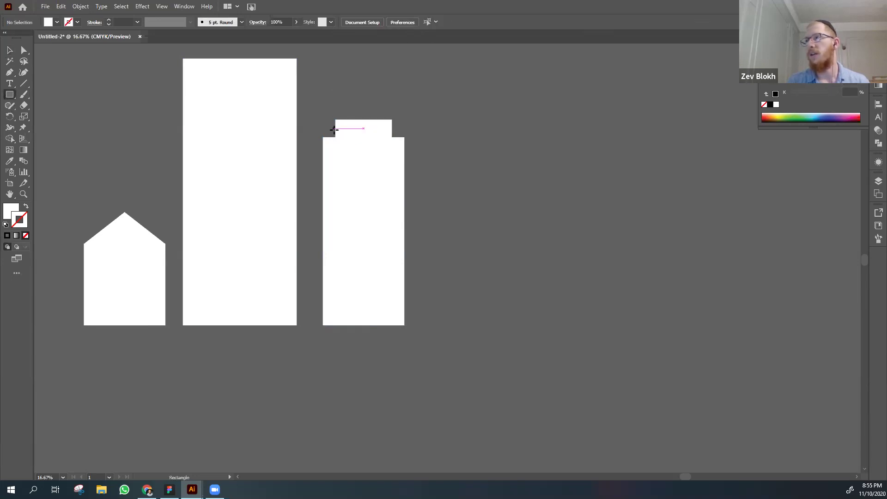
left_click_drag(347, 119, 382, 105)
key("c")
left_click(458, 105)
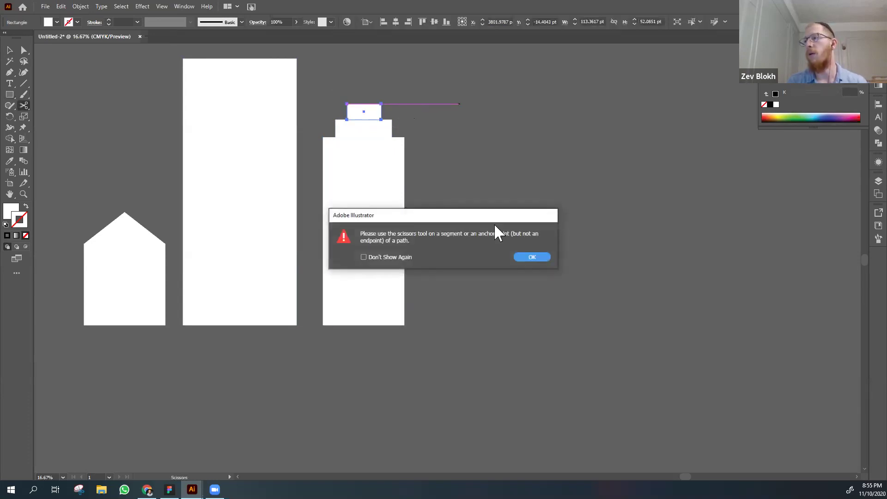
left_click(535, 256)
key("v")
left_click(389, 96)
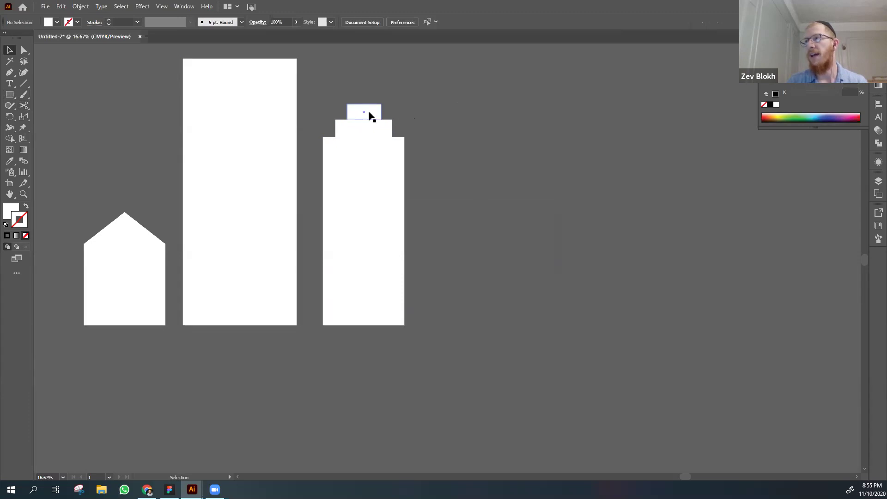
left_click(369, 114)
left_click(171, 111)
- Draw a thin white spire rising from the middle of the tower's uppermost tier
left_click(10, 94)
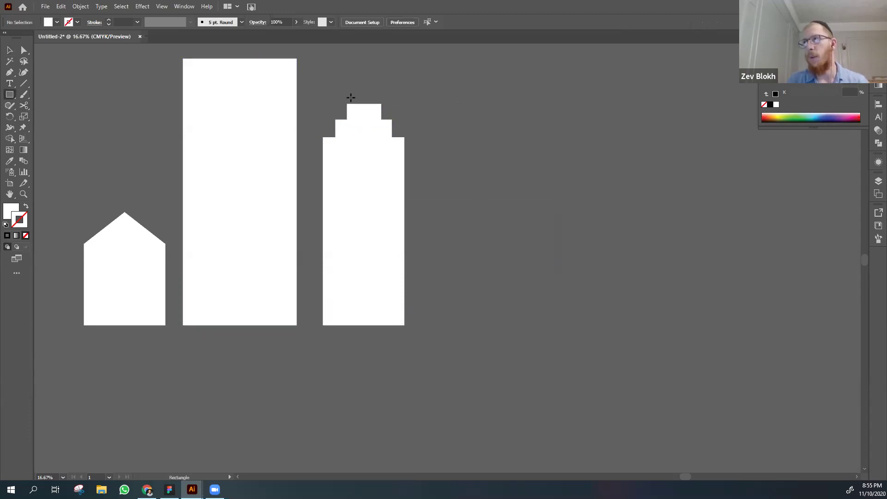
mouse_move(360, 104)
left_mouse_down()
mouse_move(364, 62)
mouse_move(365, 90)
left_mouse_up()
key("v")
left_click(397, 81)
left_click(325, 135)
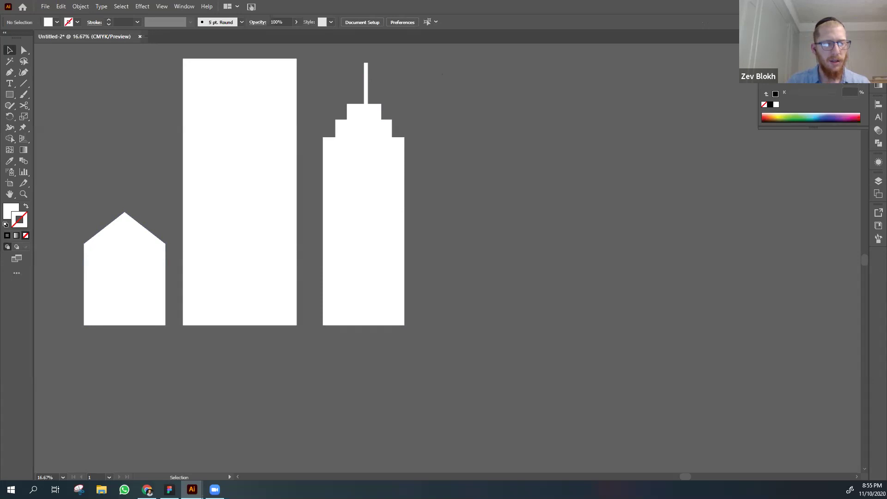
- Draw a white square of about 332 pt beyond the spired tower, on the same baseline, and select it
left_click_drag(125, 389, 84, 392)
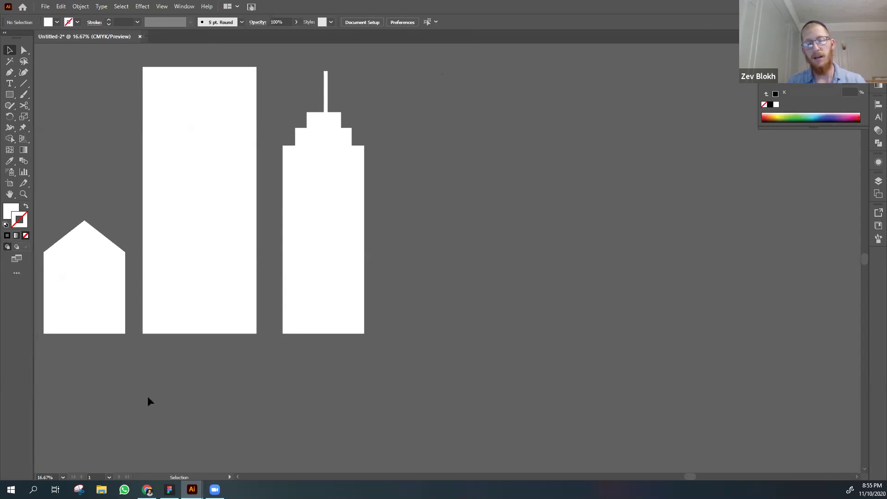
key("m")
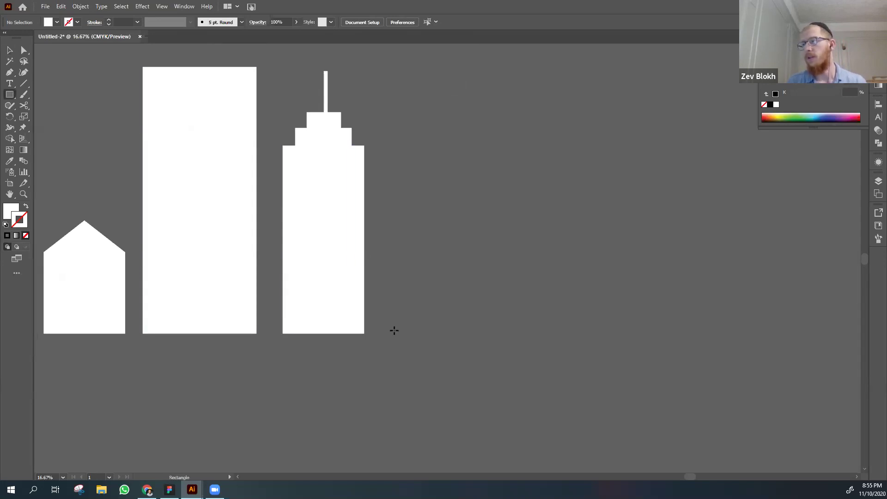
left_click_drag(394, 333, 493, 233)
key("v")
left_click(572, 261)
left_click(437, 297)
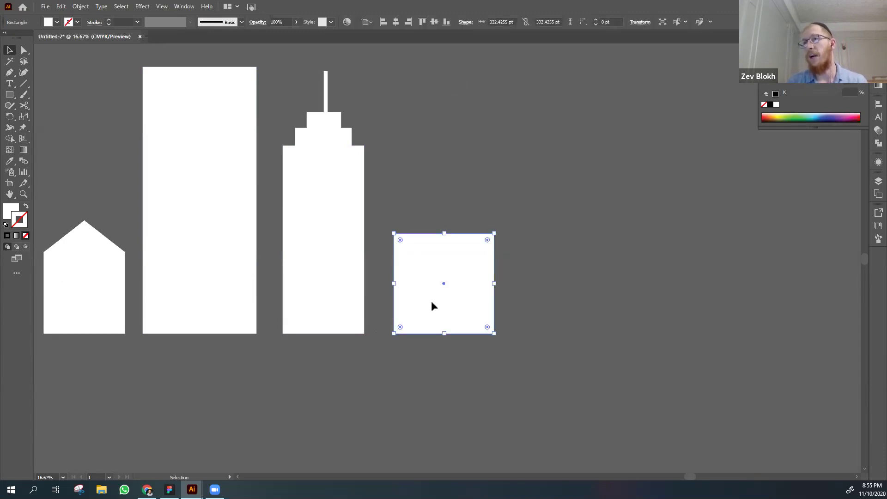
- Add an anchor point at the middle of the new square's top edge with the Pen tool
left_click(8, 76)
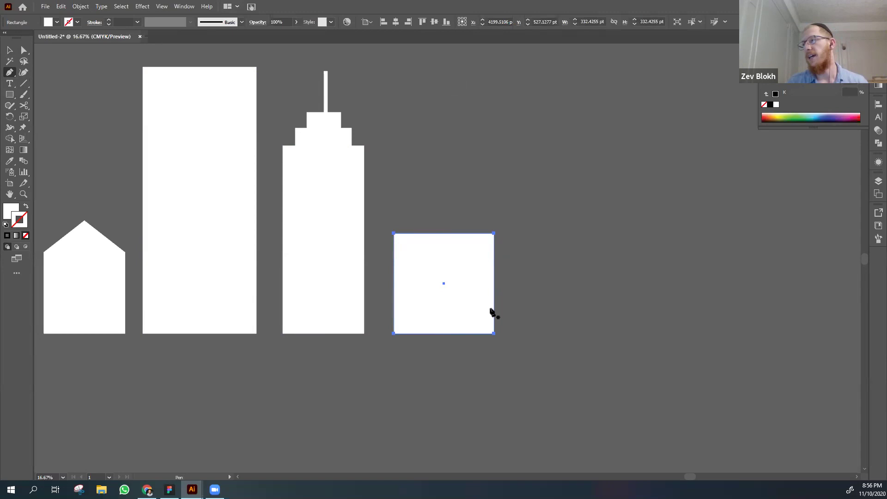
left_click(444, 234)
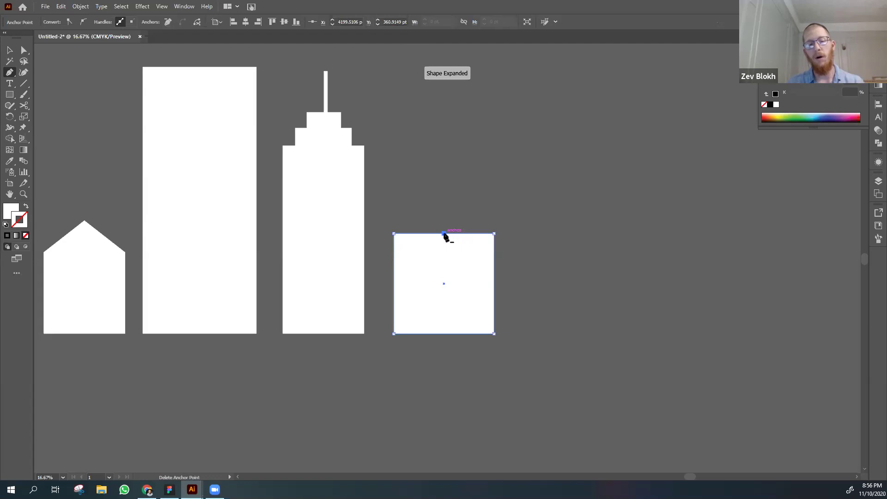
key("a")
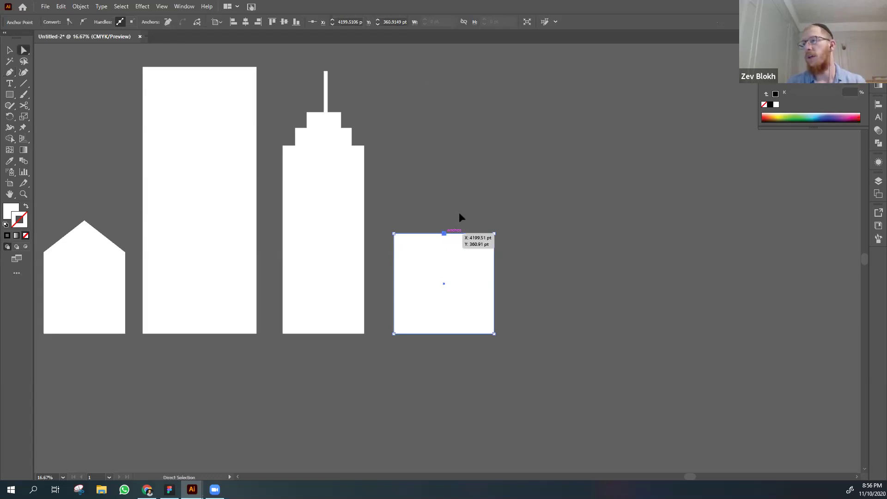
left_click(460, 211)
left_click(466, 242)
key("v")
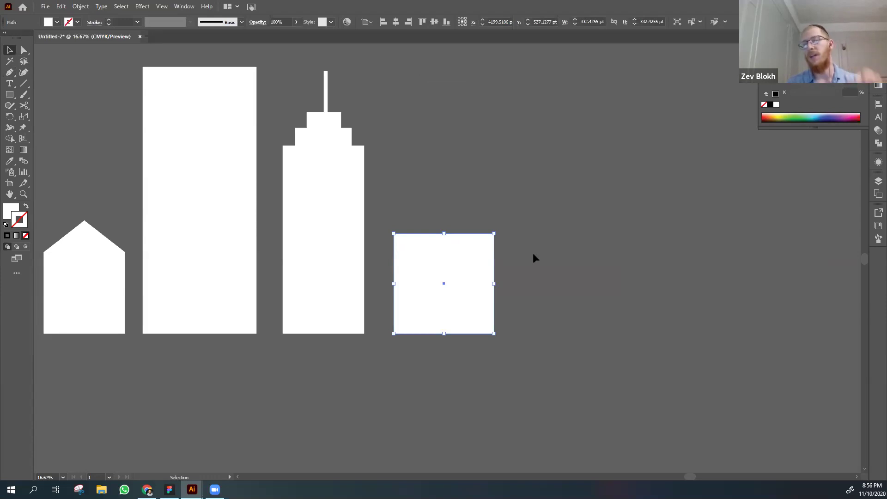
- Raise the new square's top middle anchor point straight up by about 118 pt with Direct Selection to form a second house
left_click(24, 50)
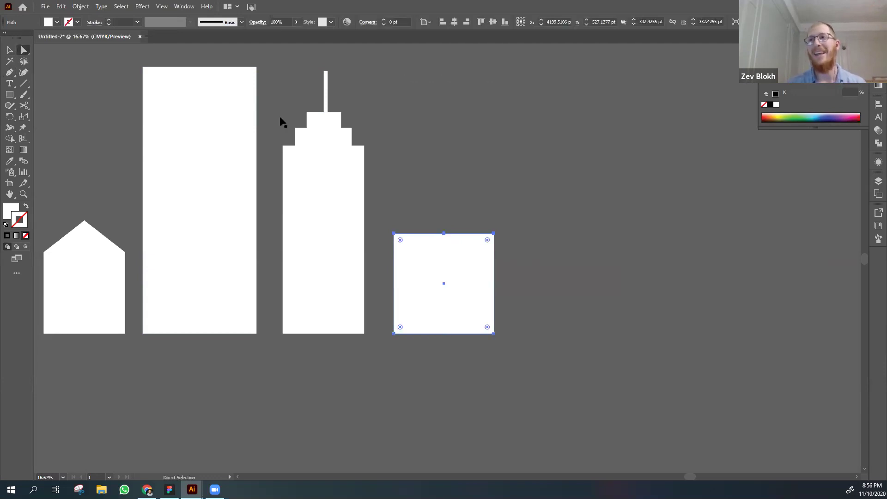
left_click(444, 234)
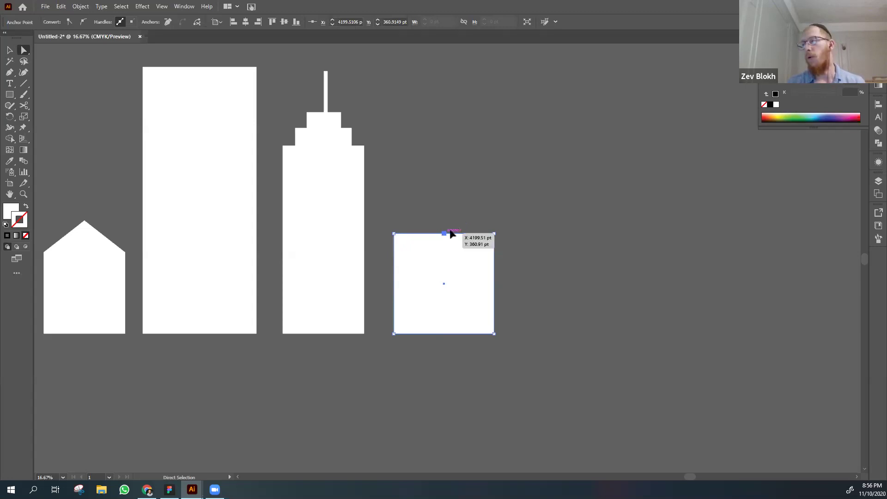
left_click(467, 219)
left_click(448, 244)
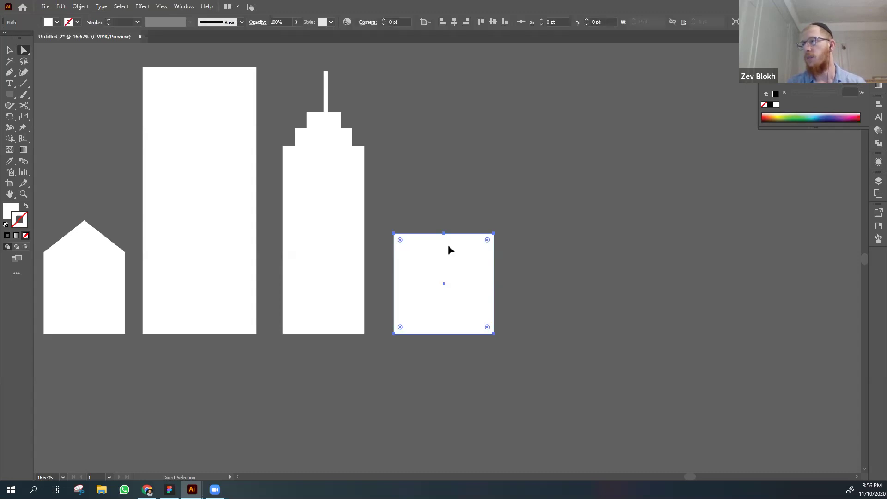
left_click(443, 234)
left_click_drag(443, 234, 443, 200)
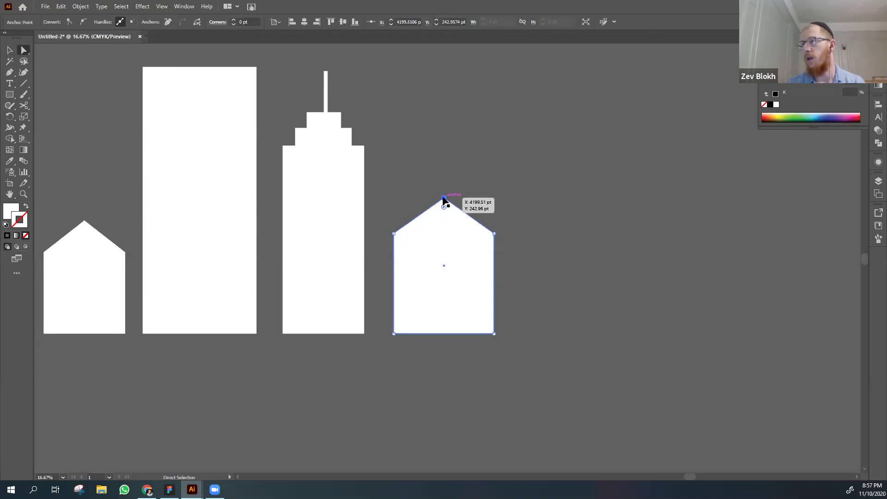
mouse_move(442, 200)
left_mouse_down()
mouse_move(444, 233)
mouse_move(446, 199)
left_mouse_up()
key("v")
left_click(566, 236)
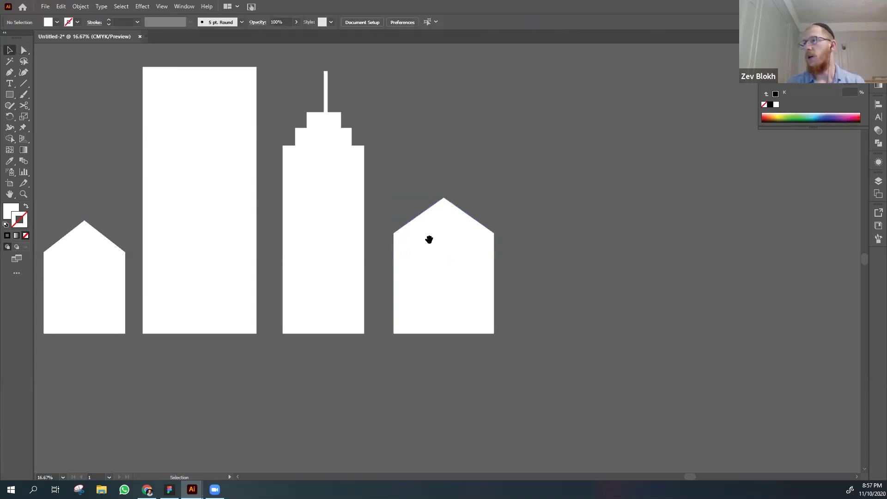
- Set the fill color for new rectangles to black in the Color Picker, leaving the stroke at none
left_click_drag(429, 240, 508, 256)
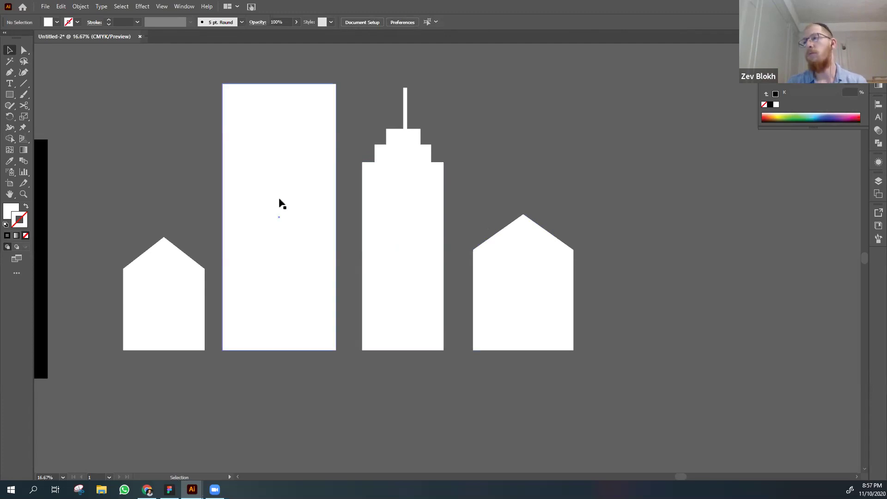
left_click(10, 94)
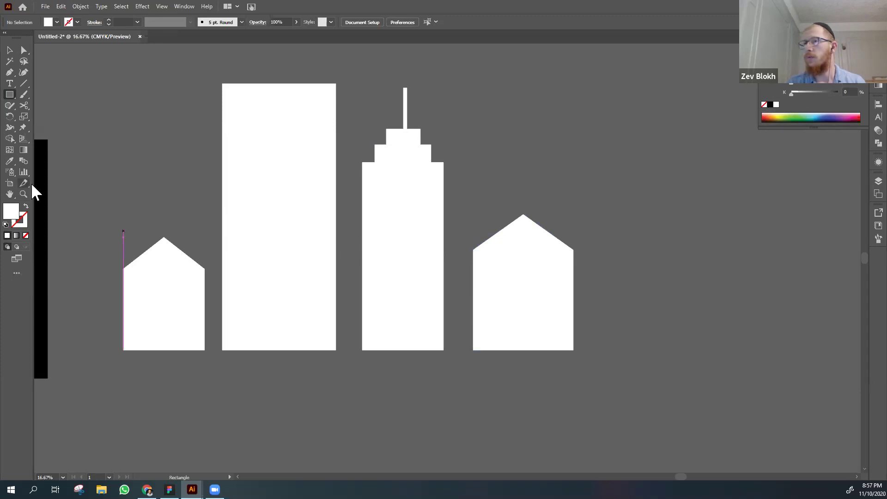
double_click(13, 213)
left_click(536, 201)
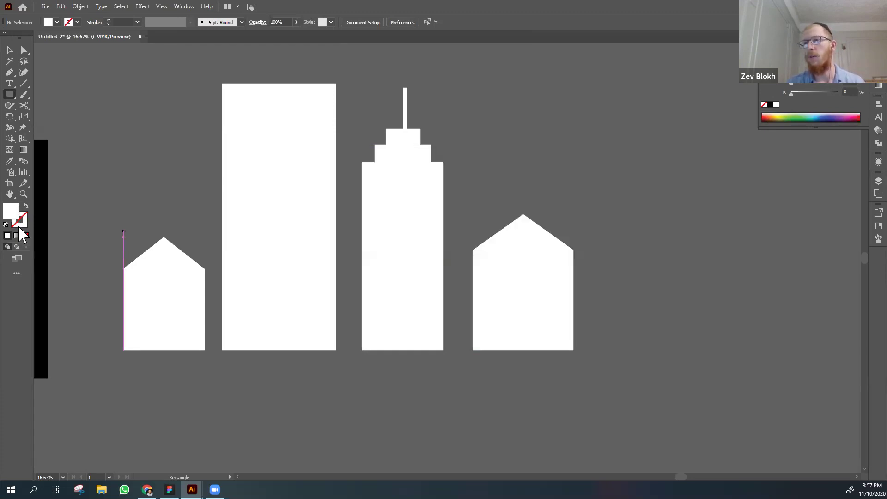
left_click(24, 225)
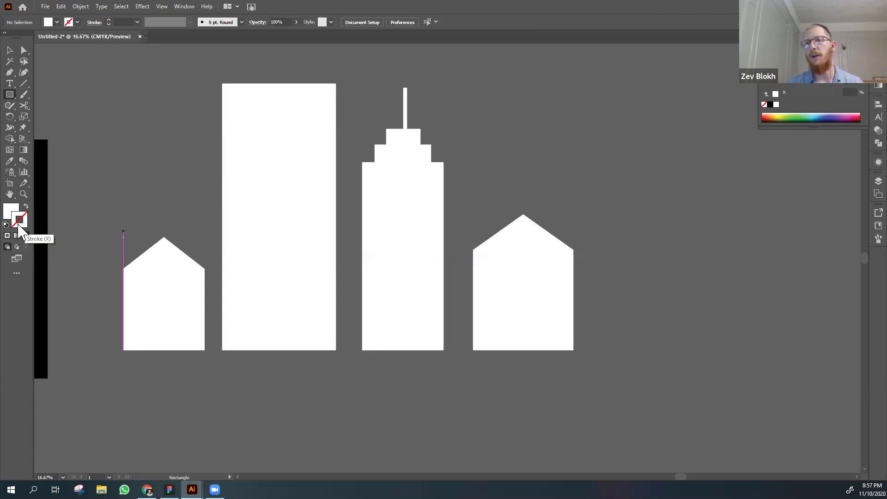
left_click(13, 215)
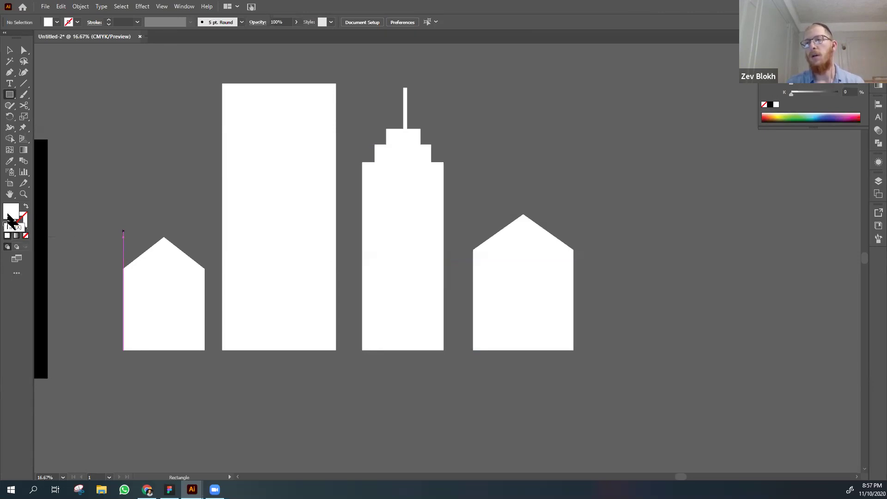
double_click(12, 213)
left_click(362, 284)
mouse_move(372, 256)
left_mouse_down()
mouse_move(417, 257)
mouse_move(422, 196)
mouse_move(372, 212)
mouse_move(411, 211)
mouse_move(313, 299)
mouse_move(309, 319)
mouse_move(420, 200)
mouse_move(311, 307)
left_mouse_up()
left_click(540, 186)
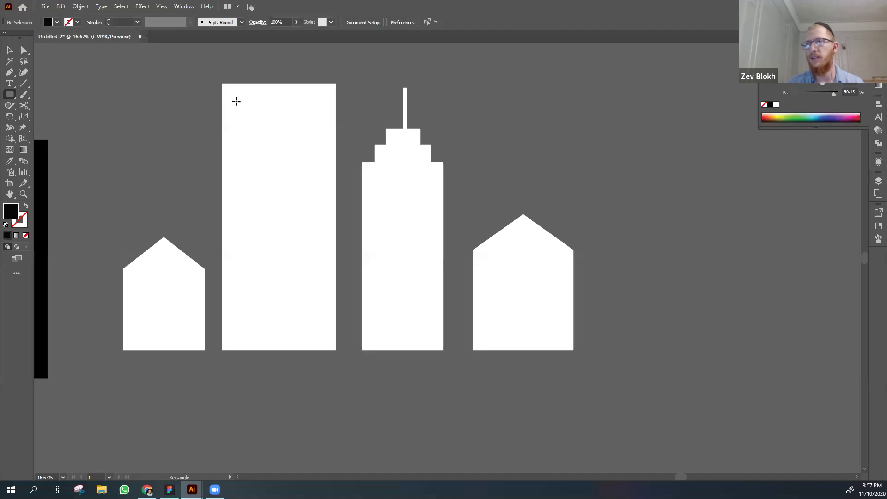
- Draw a black window of about 118 by 170 pt near the upper left corner of the tallest building
left_click_drag(234, 99, 270, 150)
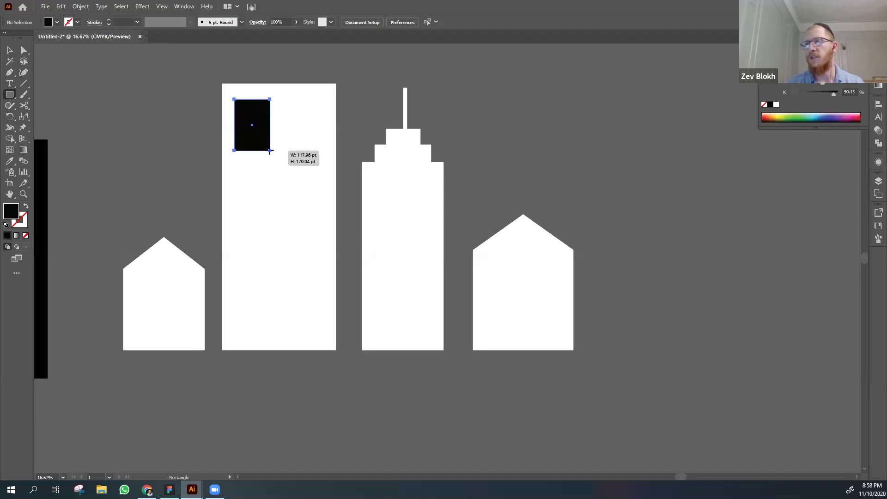
key("v")
left_click(157, 130)
- Draw two more black windows on the tallest building, one at mid-height on the right and one lower on the left
left_click(15, 95)
left_click_drag(323, 166, 279, 227)
key("v")
left_click(226, 386)
key("m")
left_click_drag(287, 258, 241, 309)
key("v")
left_click(213, 389)
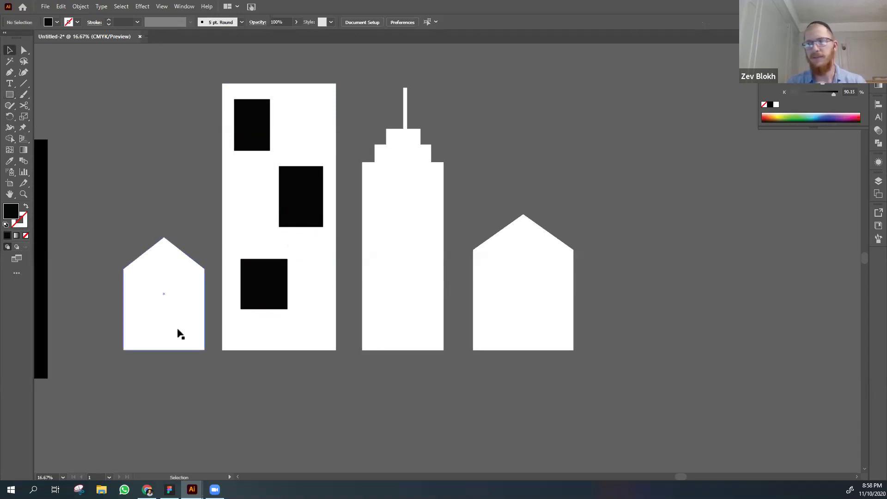
- Delete the mid-height and lower black windows from the tallest building, keeping only the upper one
left_click(301, 192)
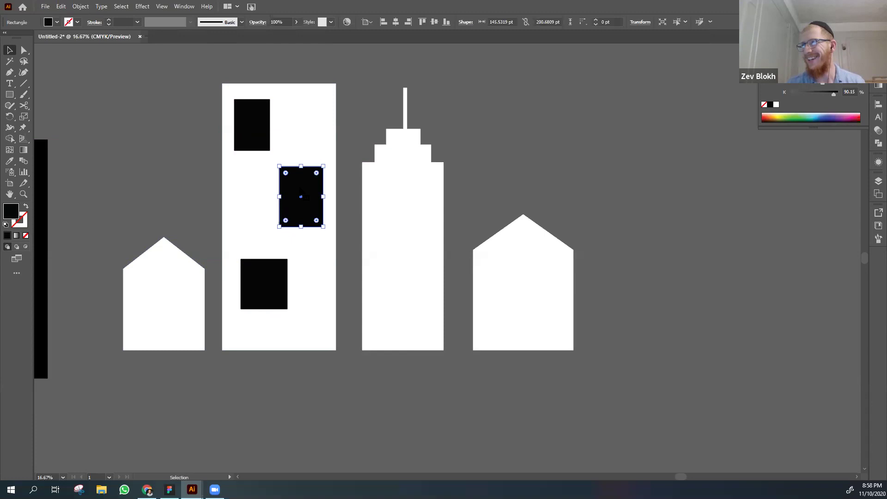
key("Delete")
left_click(262, 273)
key("Delete")
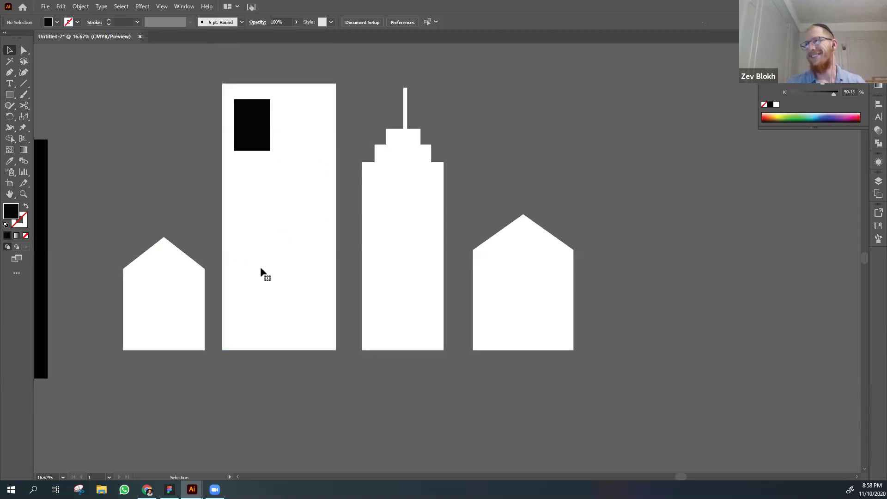
- Duplicate the remaining upper window and place the copy at mid-height near the tallest building's right edge
left_click(259, 132)
key("v")
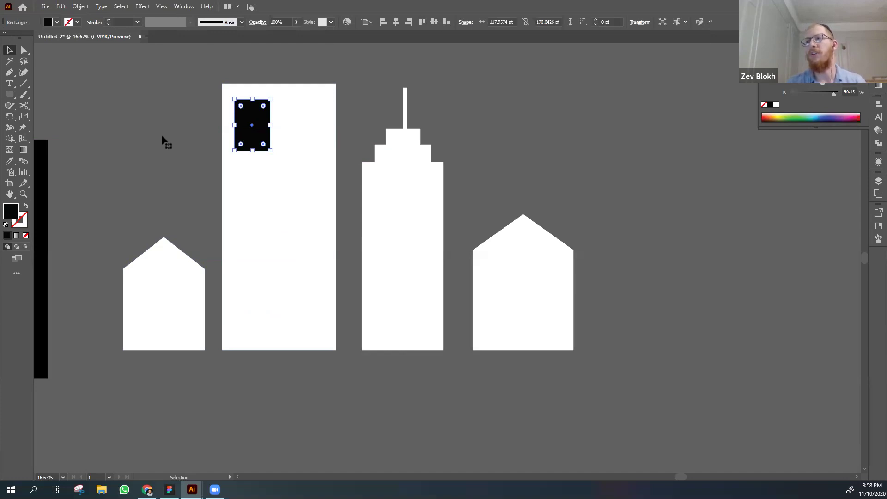
key("ctrl+c")
key("ctrl+v")
left_click(450, 296)
left_click_drag(463, 276, 320, 217)
left_click(283, 198)
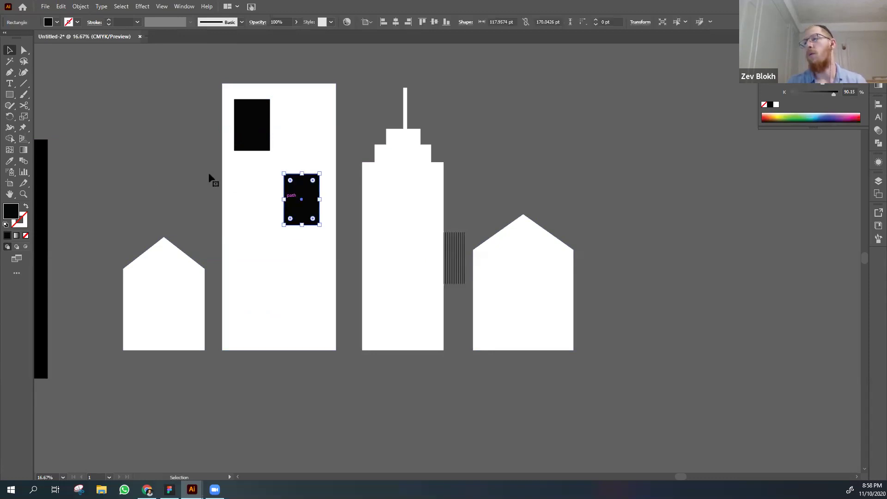
- Paste another copy of the window and place it on the lower left part of the tallest building
key("ctrl+c")
key("ctrl+v")
left_click(483, 265)
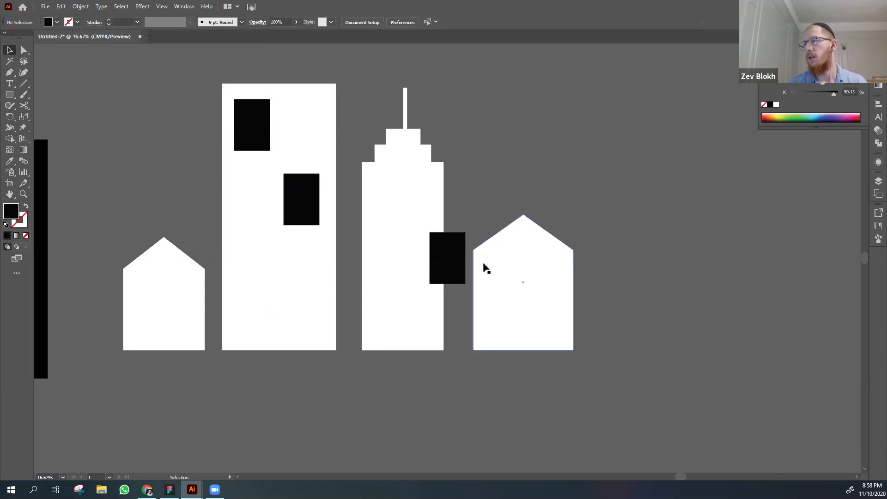
left_click_drag(437, 257, 255, 276)
left_click(255, 433)
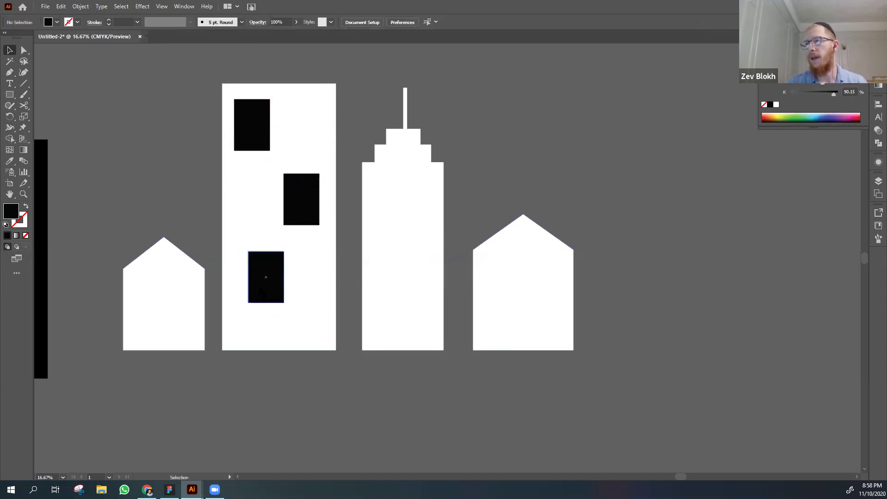
- Paste one more window copy and place it on the small house's base as a centered door
left_click(261, 291)
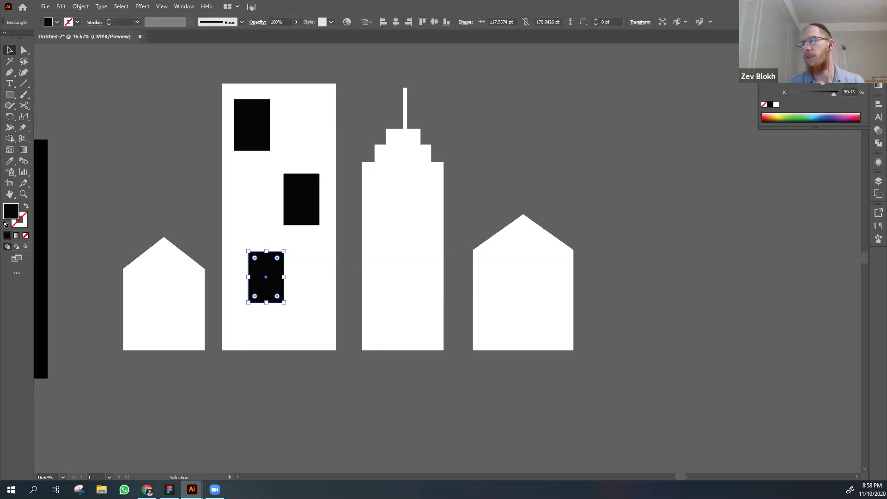
key("ctrl+v")
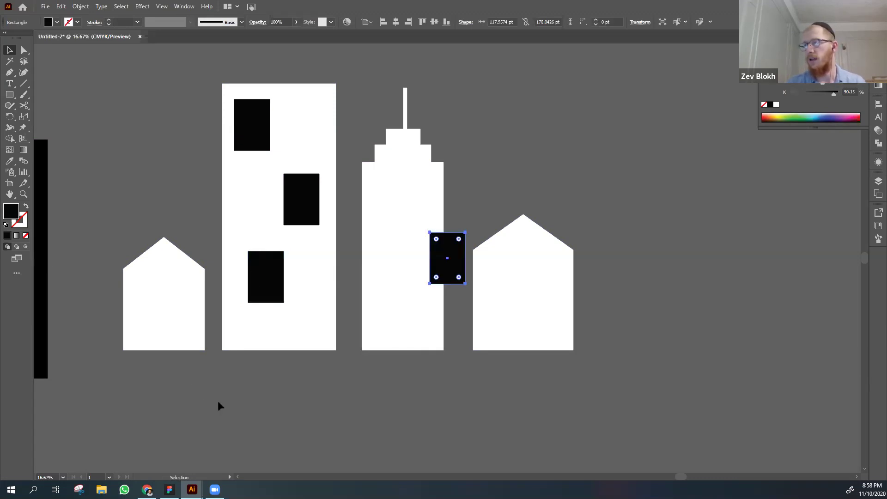
left_click_drag(440, 247, 160, 315)
left_click(240, 386)
- Delete the house to the right of the spire tower
left_click(547, 279)
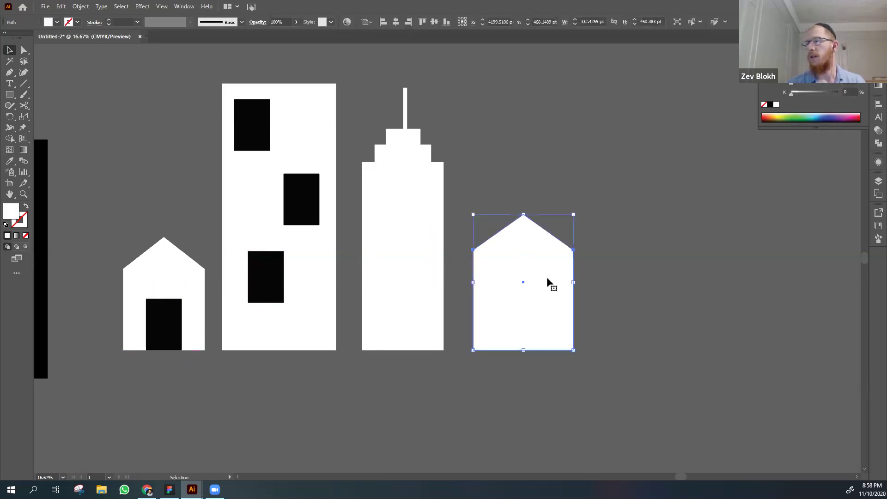
key("Delete")
key("ctrl+minus")
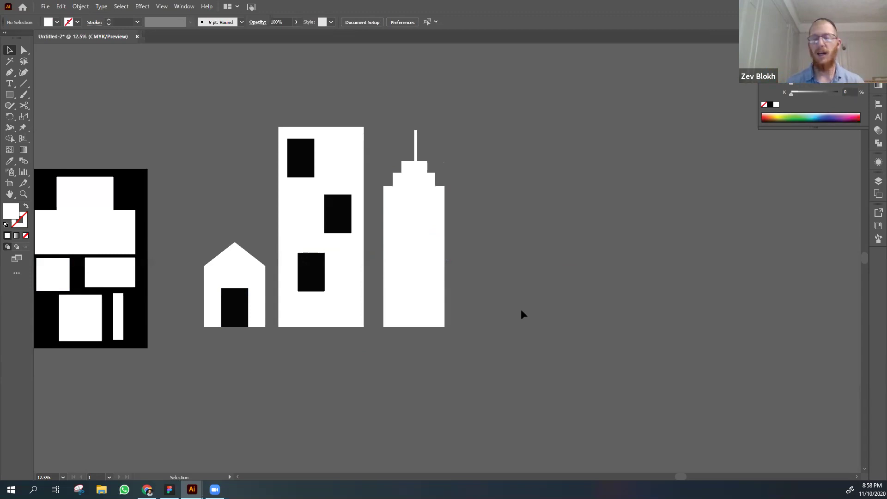
- Select all the rectangles of the spire tower, including its antenna, and group them
left_click_drag(507, 129, 373, 345)
left_click(497, 151)
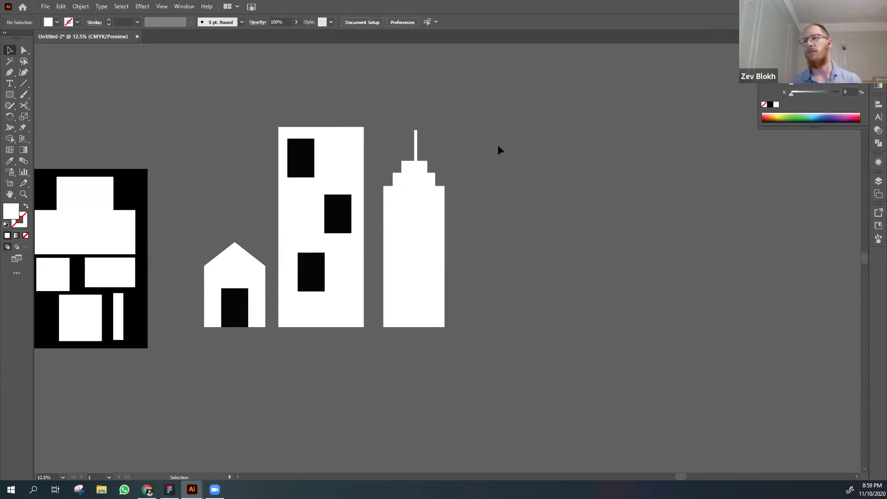
left_click_drag(497, 146, 381, 342)
left_click(517, 248)
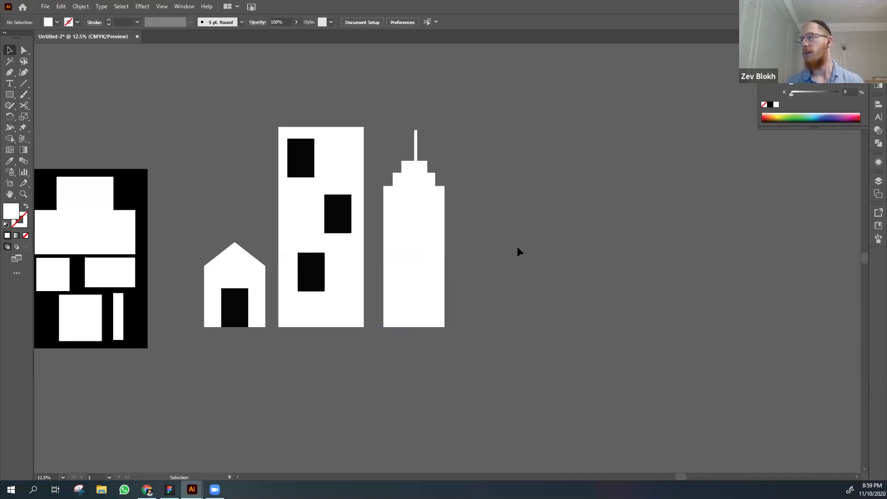
left_click_drag(543, 104, 378, 342)
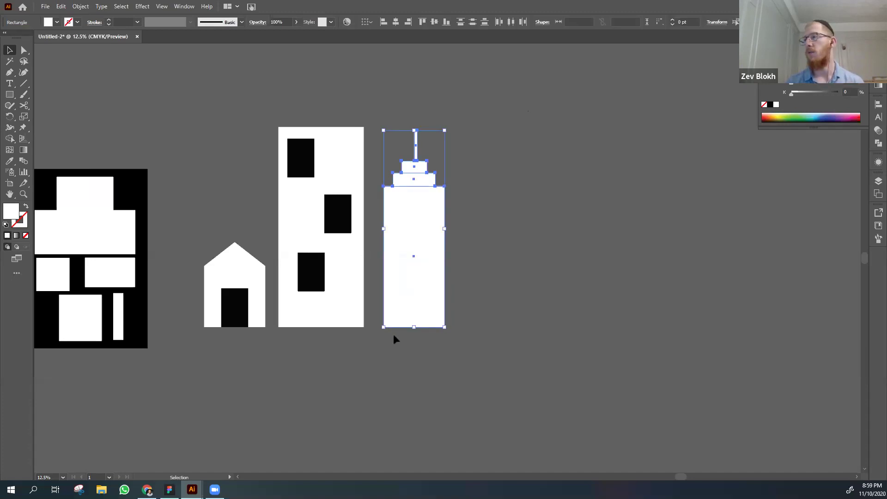
right_click(415, 258)
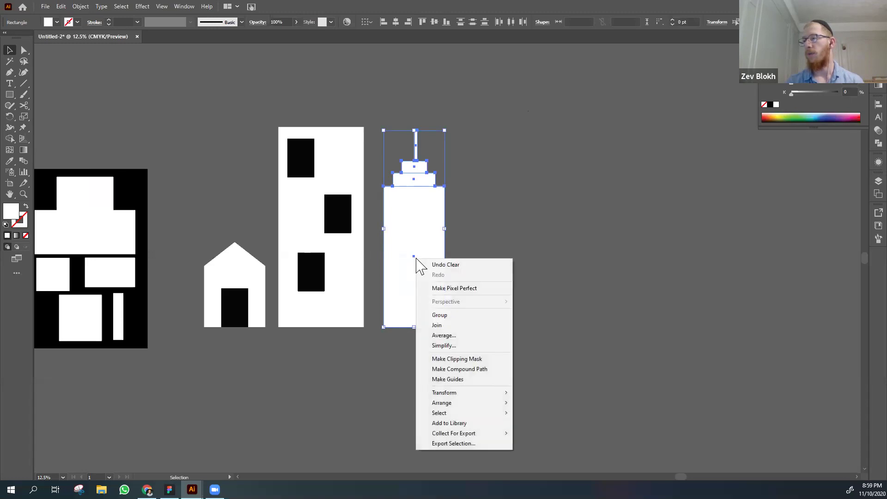
left_click(445, 315)
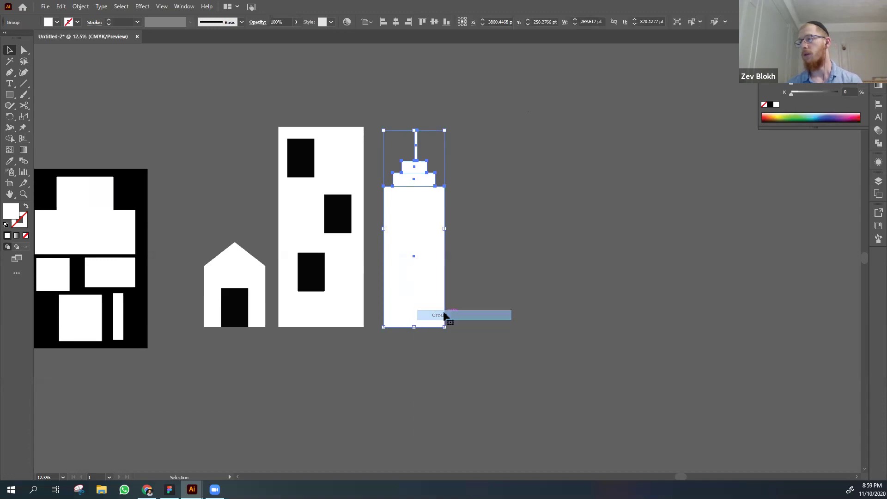
- Try moving the grouped spire tower around as a single object
left_click(516, 310)
left_click_drag(427, 254, 480, 235)
left_click_drag(459, 246, 439, 222)
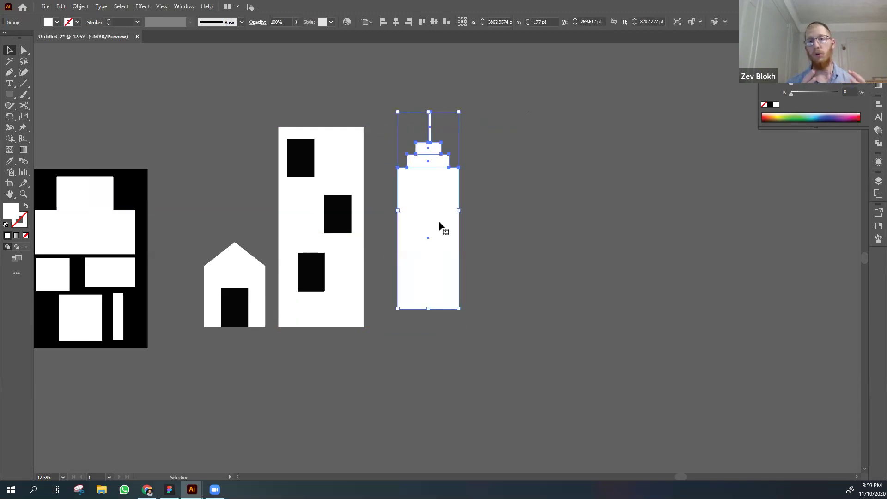
- Undo the spire tower's moves and its grouping, leaving nothing selected
key("ctrl+z")
key("ctrl+z")
key("ctrl+z")
key("ctrl+z")
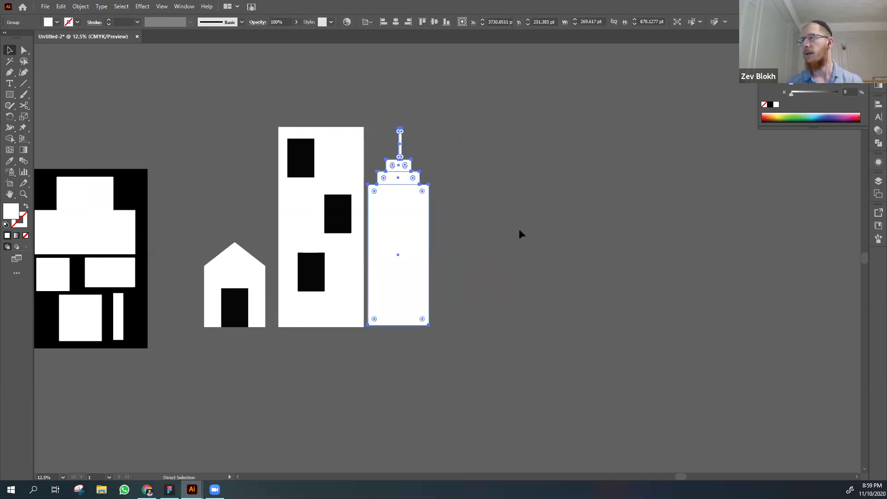
left_click(519, 228)
left_click(437, 227)
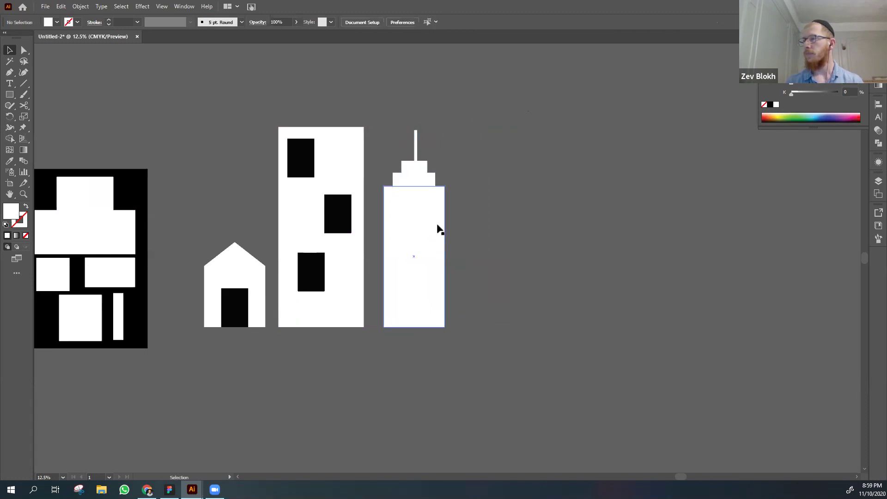
left_click(485, 159)
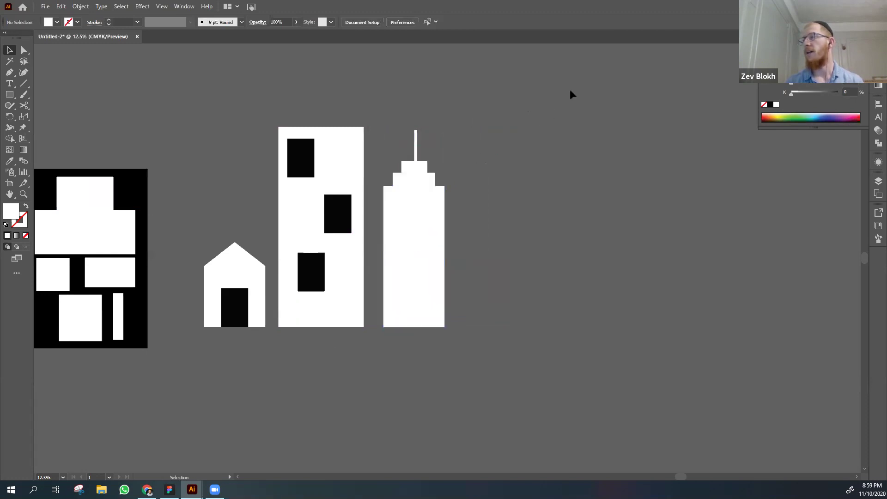
- Group all the stacked rectangles of the spire tower, including the antenna, into one object
left_click_drag(375, 339, 536, 103)
left_click(536, 103)
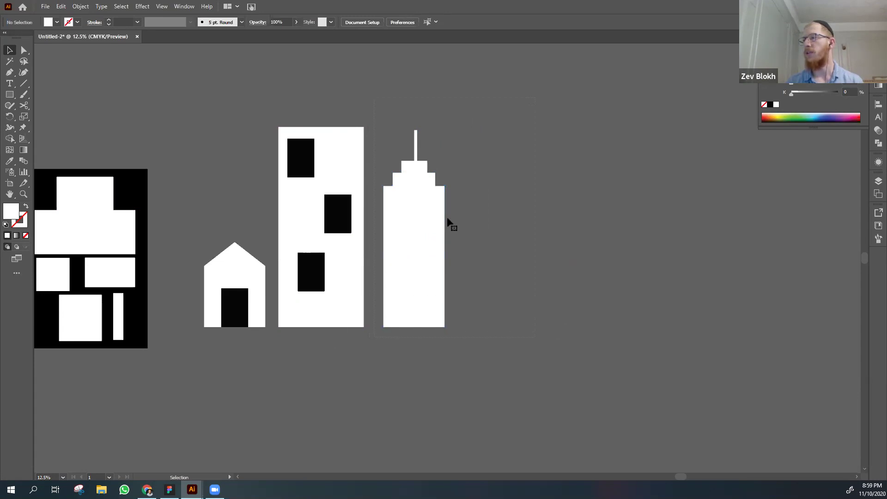
left_click(423, 234)
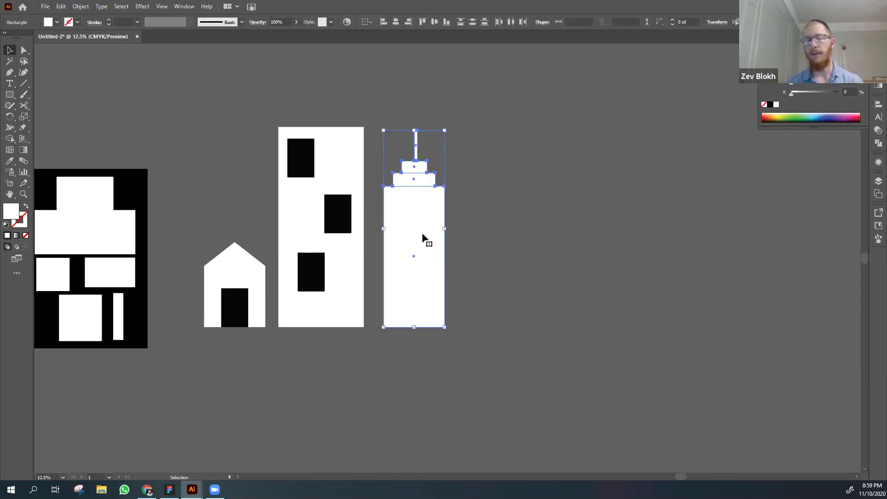
right_click(422, 235)
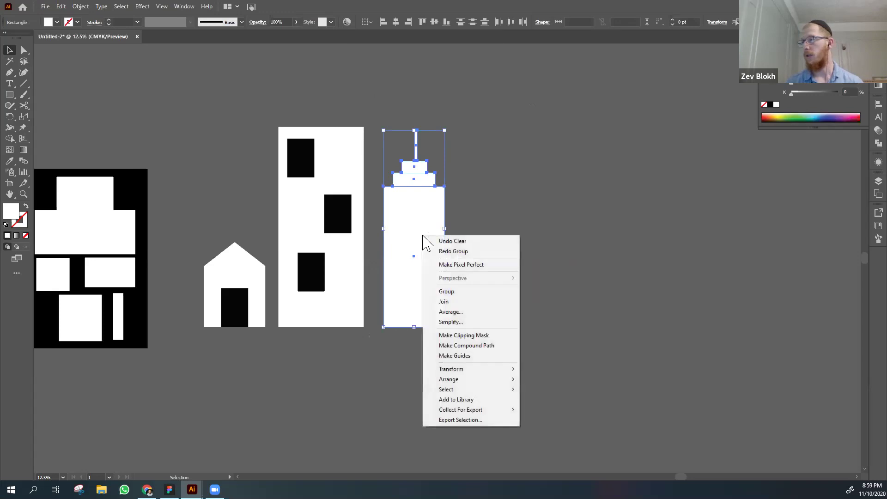
left_click(445, 291)
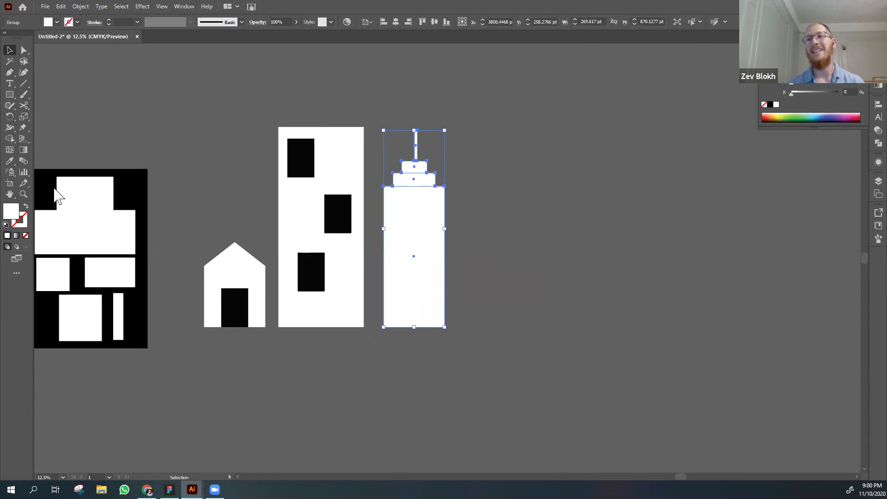
left_click(17, 273)
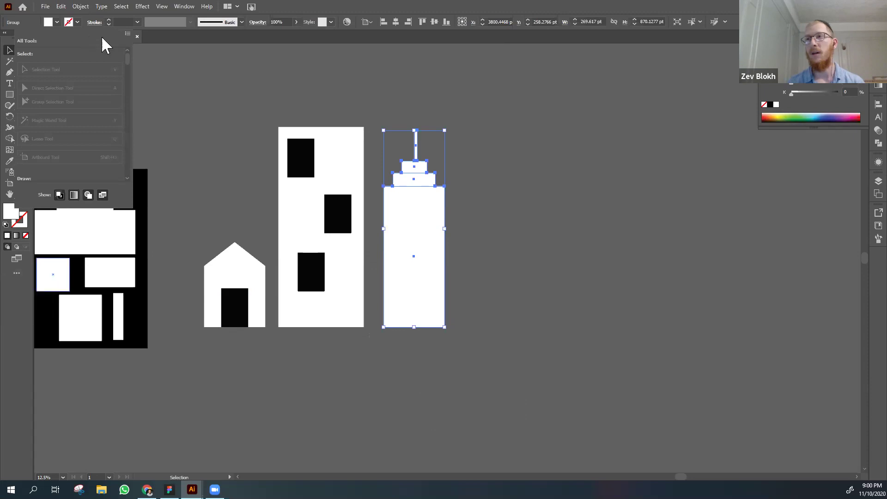
left_click(5, 33)
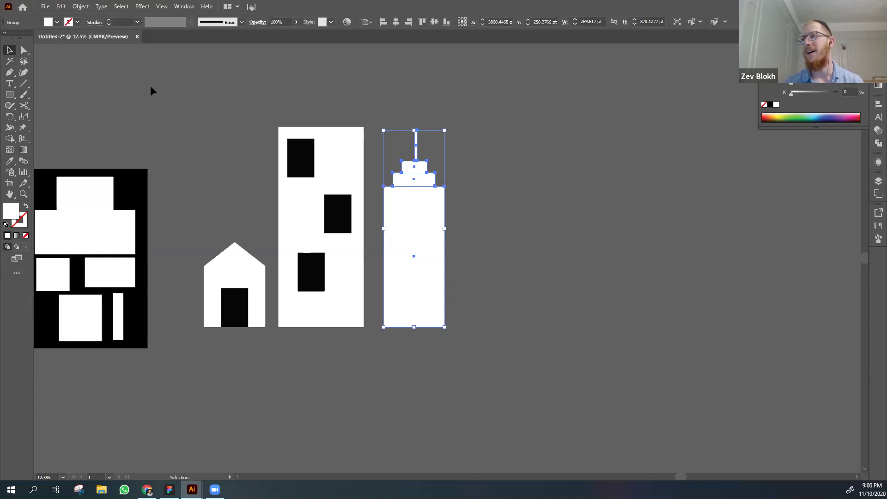
- Group the tallest building together with its three black windows
left_click(222, 97)
left_click_drag(291, 339, 275, 343)
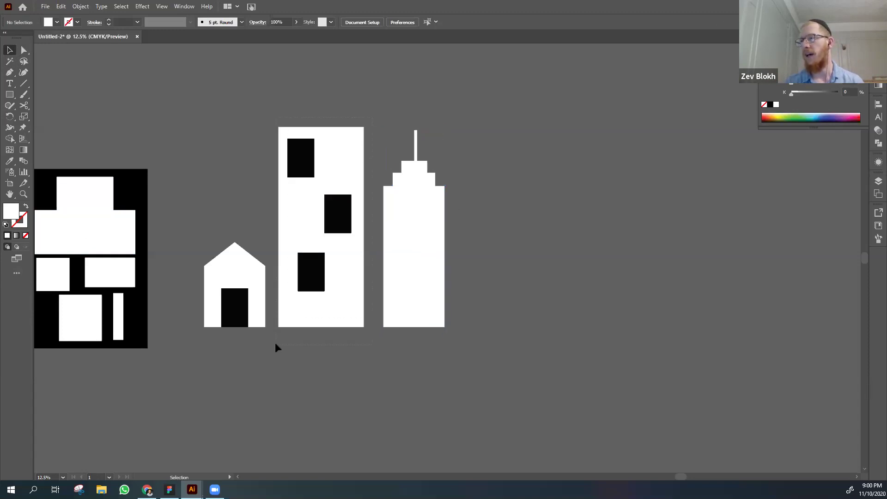
left_click(276, 344)
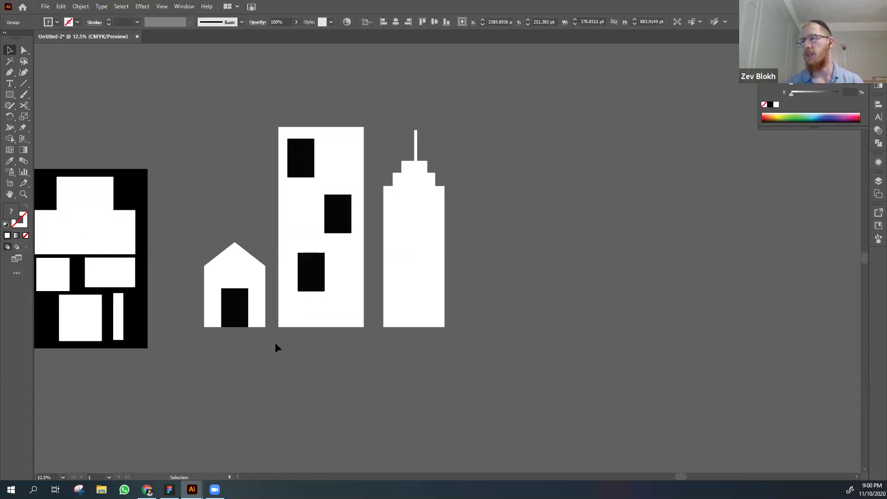
- Group the small house together with its black door
left_click_drag(196, 255, 259, 324)
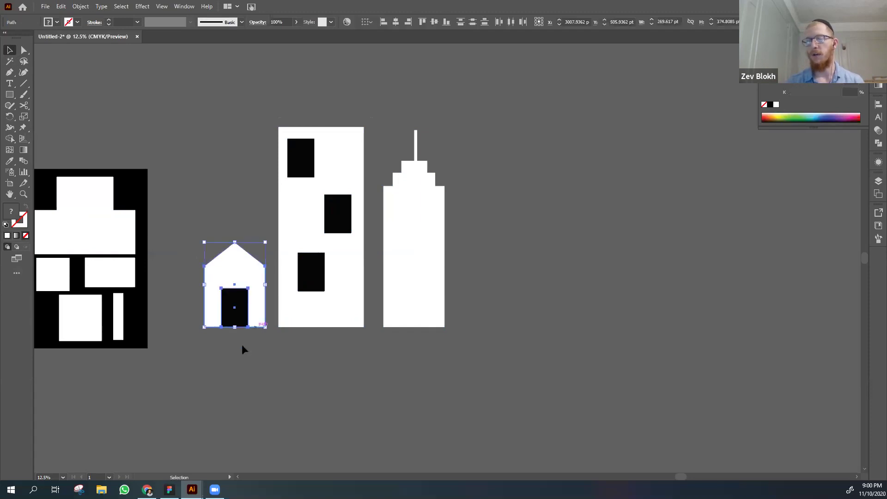
left_click(229, 359)
left_click_drag(185, 239, 260, 324)
right_click(234, 298)
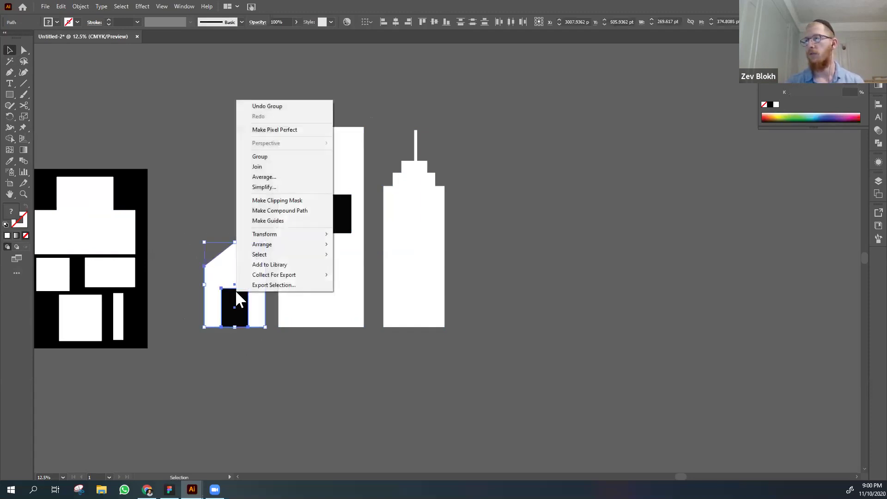
left_click(296, 156)
left_click(212, 162)
- Rearrange the grouped buildings so the house comes first, the spire tower second and the windowed building last
key("ctrl+minus")
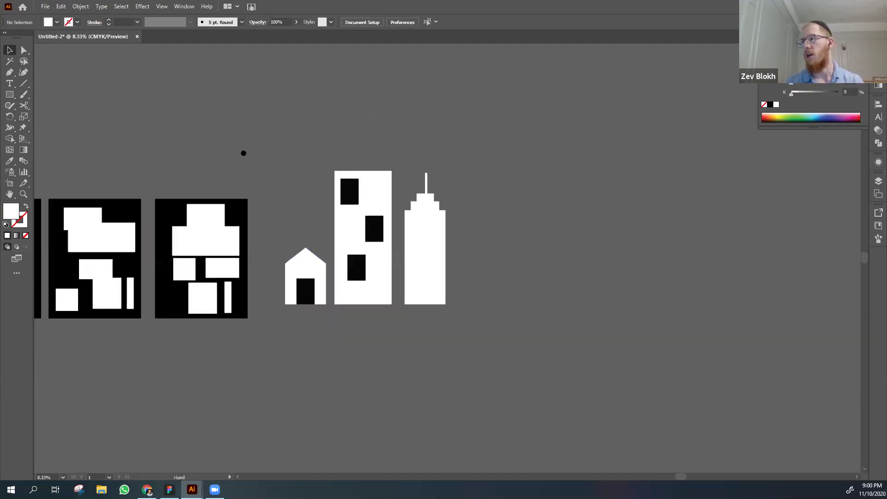
scroll(244, 152, "right", 5)
left_click_drag(207, 204, 318, 202)
left_click_drag(283, 226, 280, 256)
left_click_drag(134, 273, 154, 222)
left_click(108, 325)
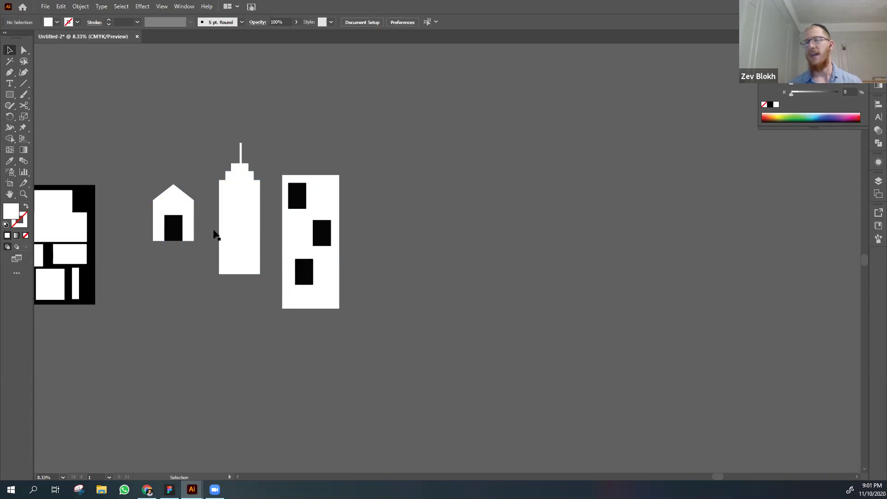
- Move the house to the right of the windowed building and line up all three buildings closely on a common baseline
left_click(173, 227)
left_click_drag(173, 227, 403, 239)
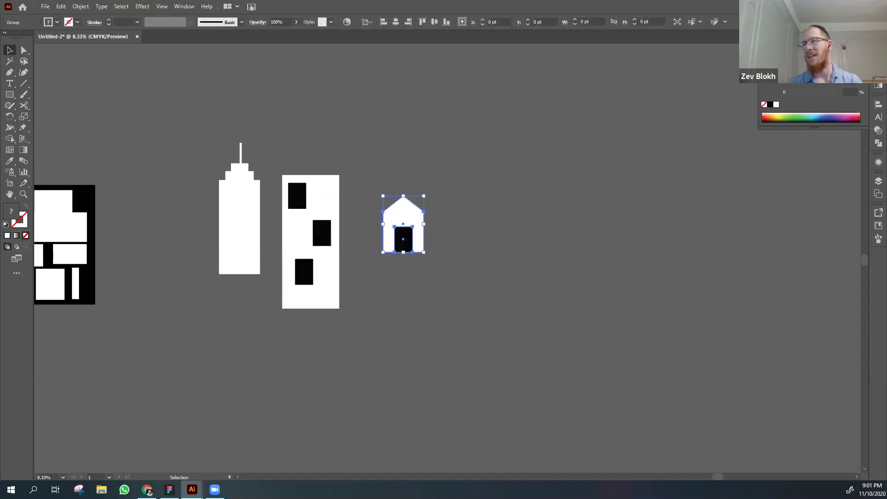
left_click_drag(308, 239, 303, 145)
left_click_drag(232, 208, 245, 150)
left_click_drag(406, 243, 365, 204)
left_click_drag(270, 203, 272, 200)
left_click(382, 175)
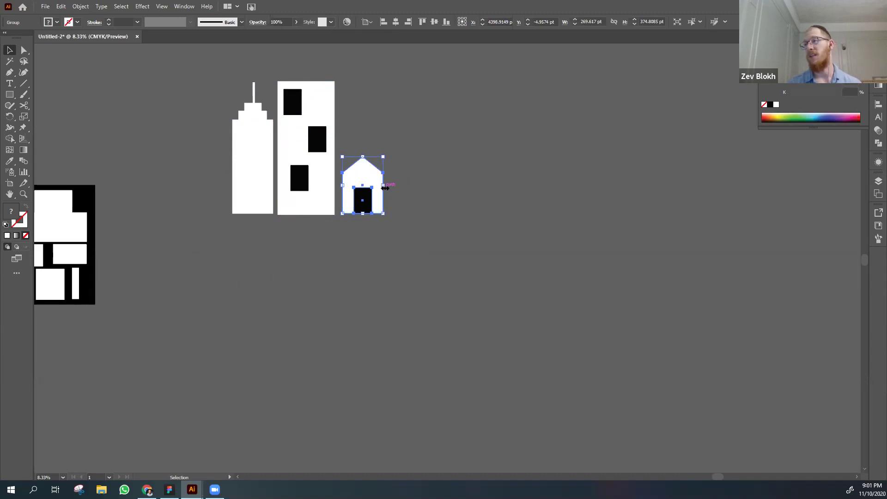
- Try stretching the house group horizontally to several times its width, and undo the stretch
left_click_drag(384, 188, 593, 187)
left_click_drag(539, 208, 539, 208)
key("ctrl+z")
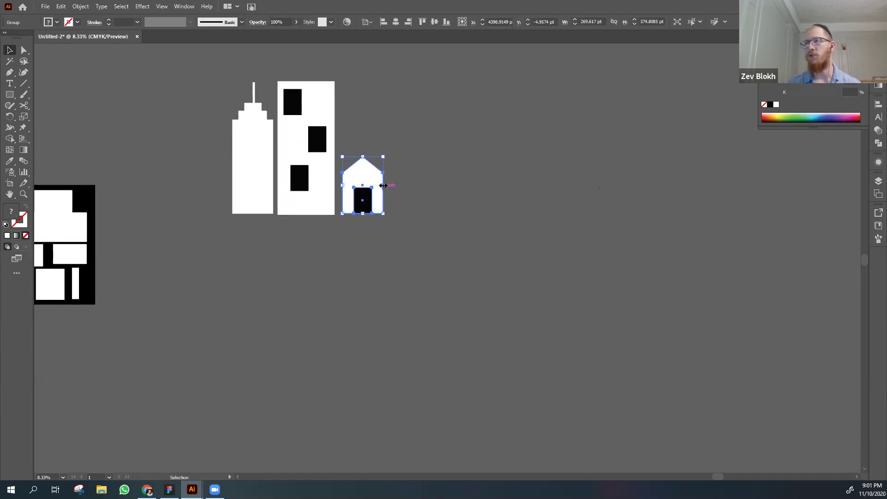
- Stretch the house group to the right to about ten times its width, keeping its height, to form a long low building
left_click_drag(384, 185, 745, 186)
left_click(510, 309)
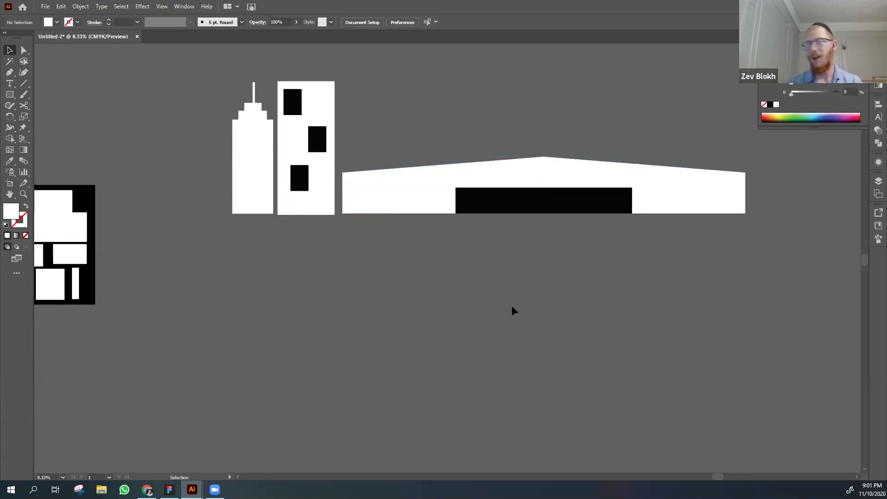
- Undo the house's long horizontal stretch and enlarge it proportionally to about 531 by 738 pt, keeping its lower-left corner fixed
key("ctrl+z")
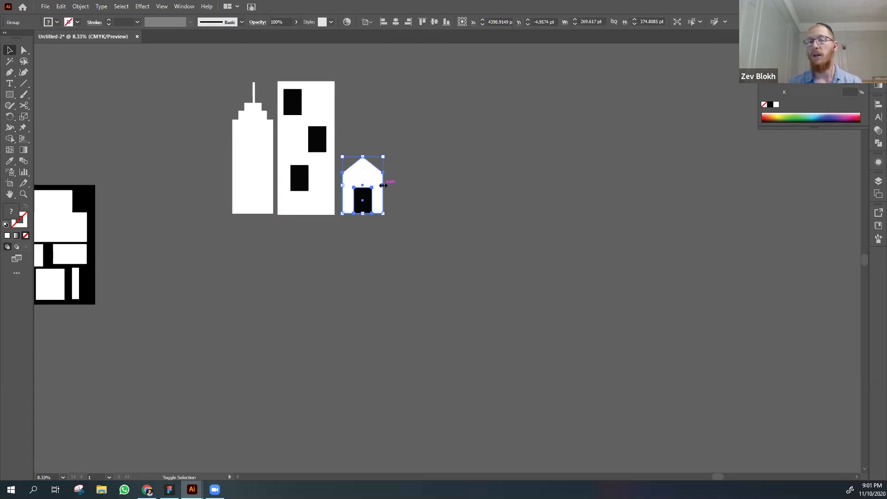
left_click_drag(382, 186, 500, 196)
key("ctrl+z")
left_click_drag(383, 213, 524, 340)
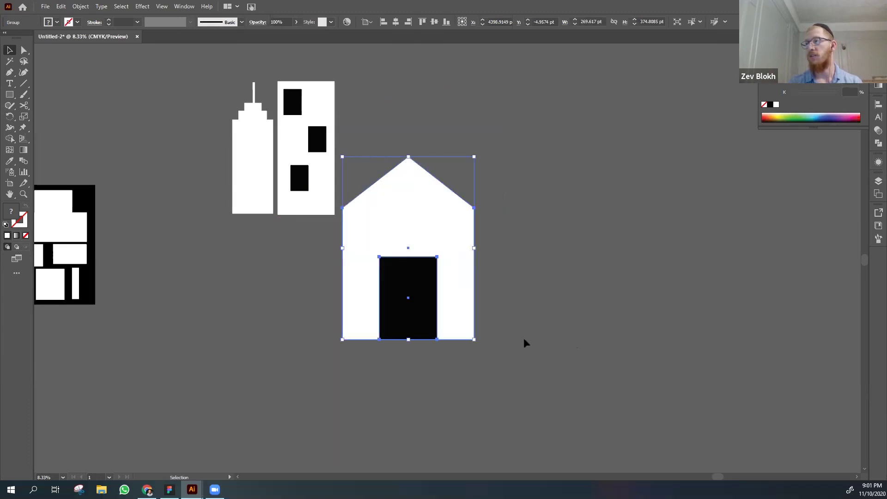
key("ctrl+z")
left_click_drag(384, 156, 507, 103)
left_click(453, 208)
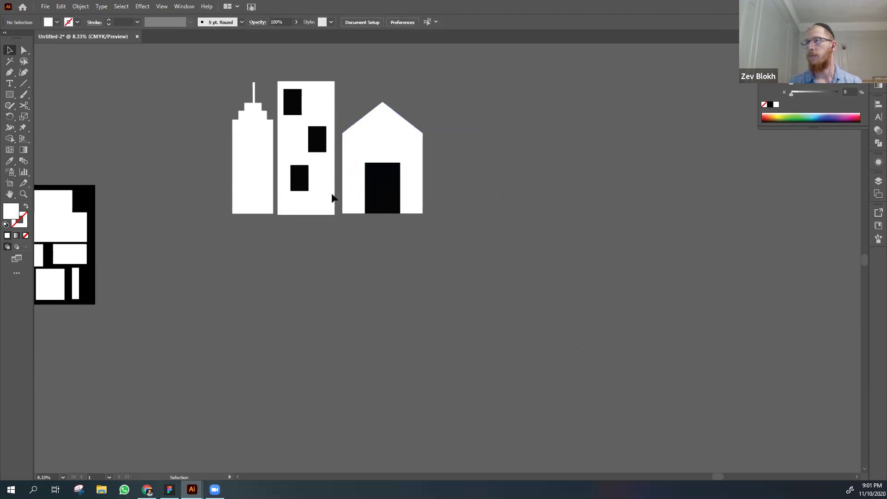
- Try resizing the windowed building from its base and enlarging the spire tower proportionally, undoing both changes
left_click(310, 186)
left_click_drag(305, 214, 328, 128)
key("ctrl+z")
left_click(293, 225)
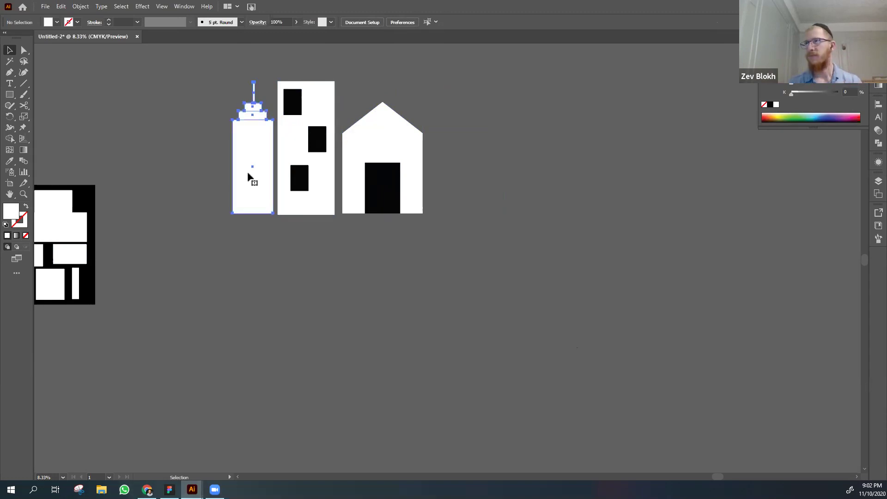
left_click(239, 156)
left_click_drag(231, 149, 201, 171)
left_click(199, 172)
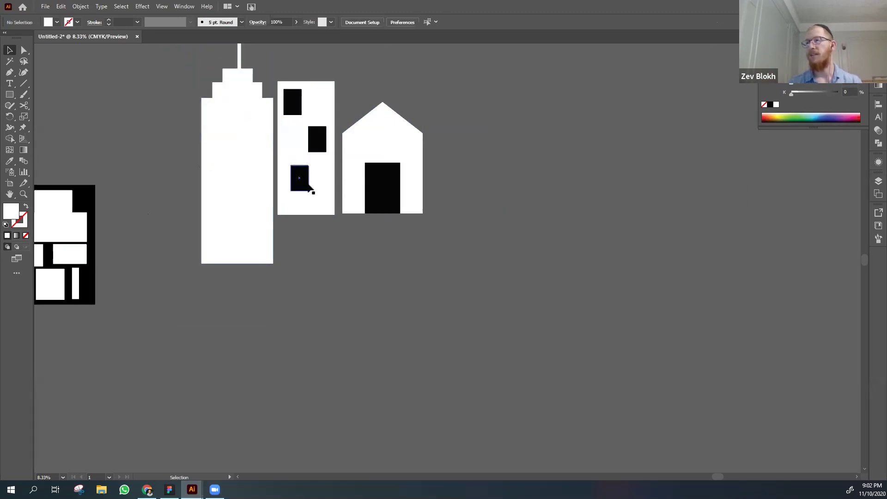
key("ctrl+z")
- Enlarge the house proportionally until its roof peak is level with the top of the windowed building
left_click_drag(531, 128, 294, 206)
left_click(365, 147)
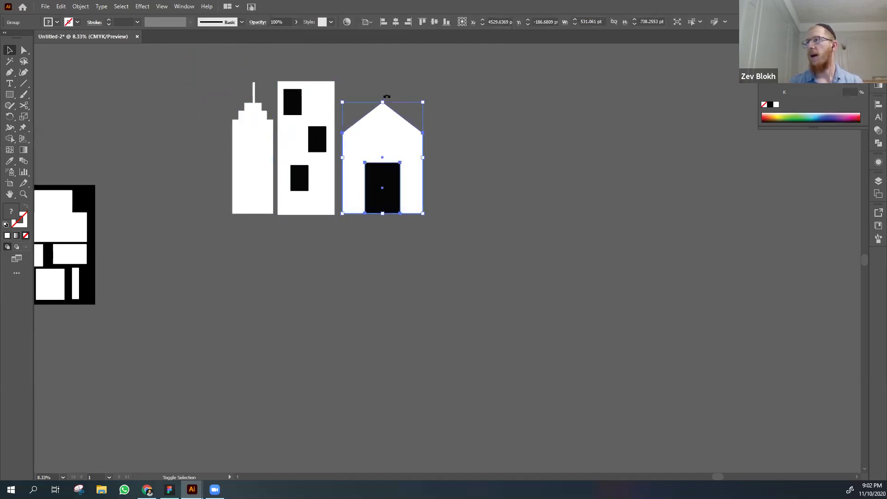
left_click_drag(386, 102, 394, 83)
left_click(351, 65)
- Shift the spire tower about 41 pt left and the house slightly right, leaving a gap on each side of the windowed building
left_click(257, 140)
left_click_drag(253, 82, 252, 83)
left_click_drag(239, 165, 241, 170)
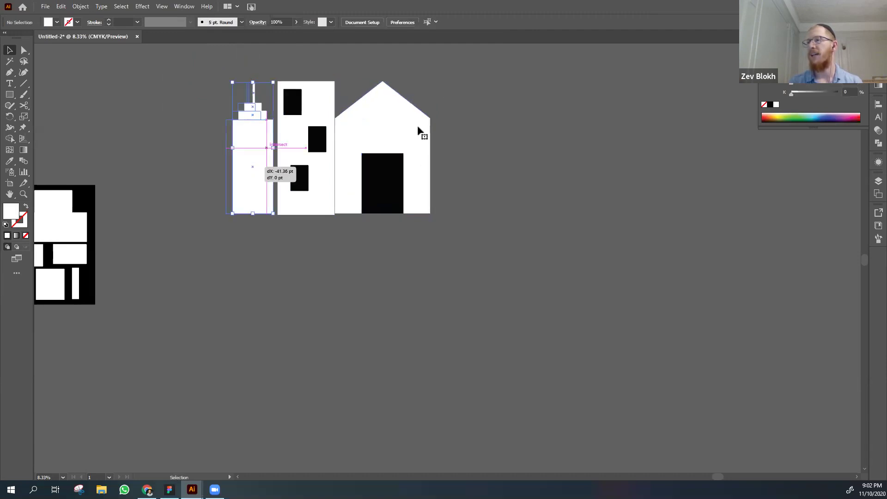
left_click_drag(429, 133, 400, 127)
left_click(481, 135)
left_click(489, 137)
left_click(226, 163)
left_click(403, 81)
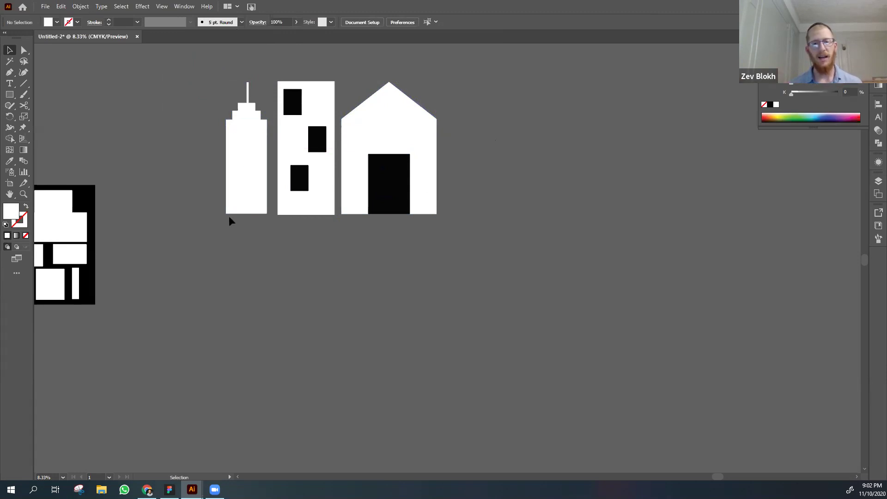
- Enlarge the spire tower proportionally downward to about 445 by 1436 pt, keeping its top level with the other buildings
left_click(239, 181)
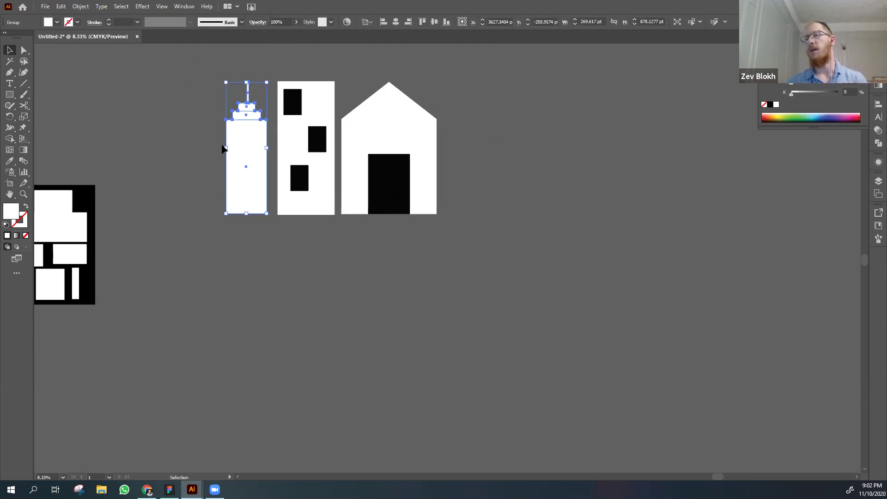
left_click_drag(226, 212, 132, 298)
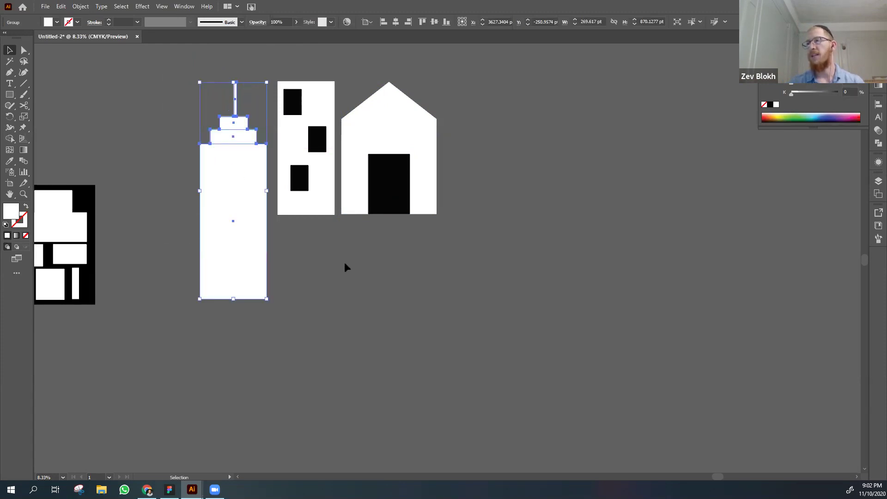
left_click(345, 263)
- Shrink the house to a tiny building and place it on the ground line just right of the spire tower's base
left_click_drag(384, 148, 299, 299)
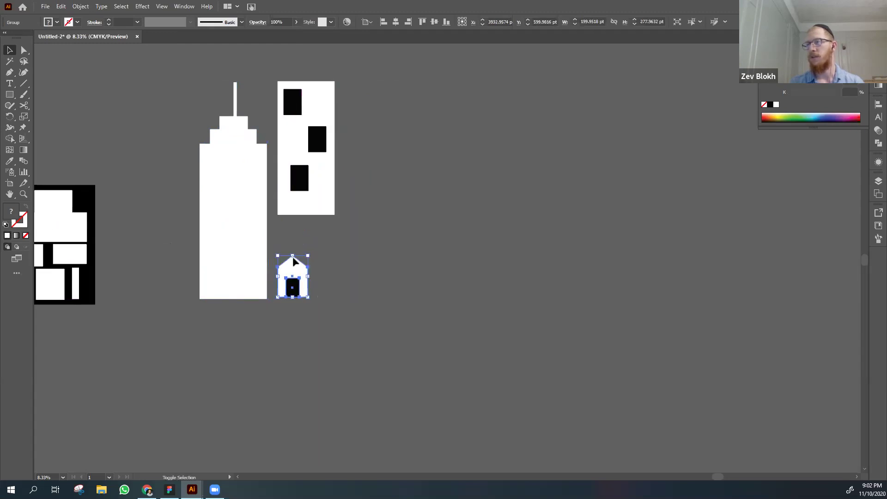
left_click_drag(293, 255, 278, 293)
left_click(305, 288)
left_click(375, 292)
- Move the windowed building down to the tower's baseline and shrink it to about 78 by 183 pt beside the tiny house
left_click_drag(301, 165, 322, 247)
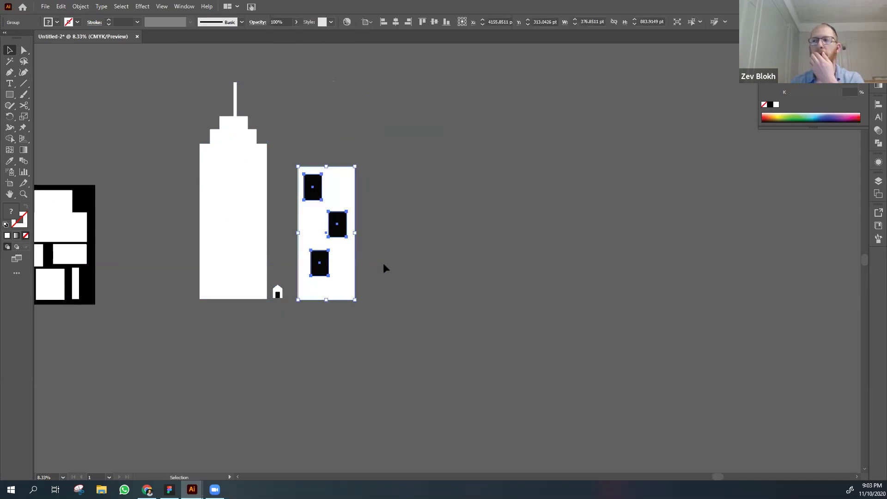
left_click(259, 167)
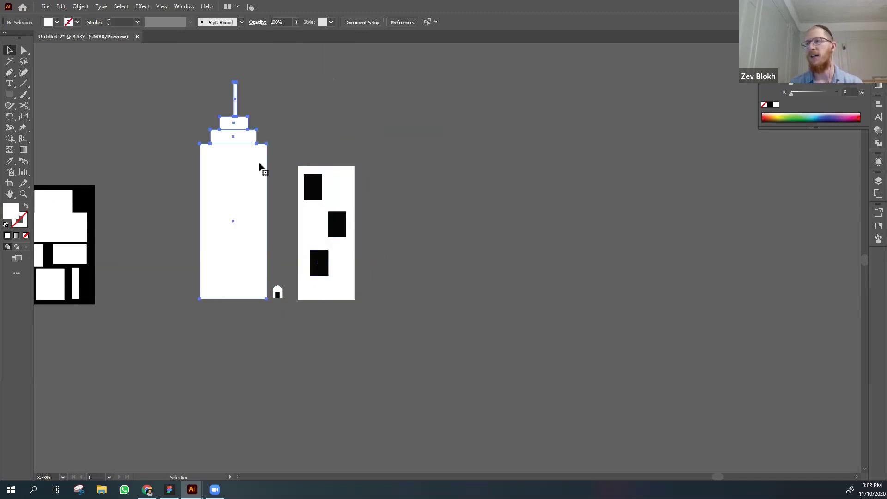
left_click(330, 170)
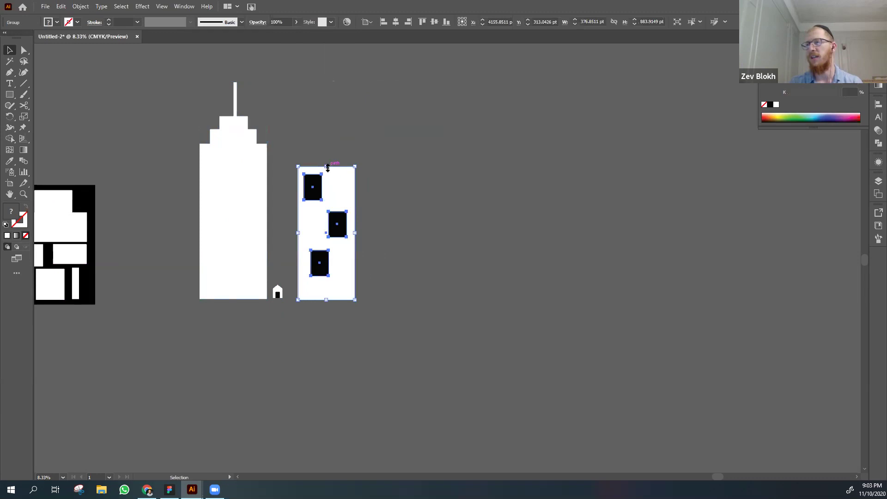
left_click_drag(327, 168, 287, 279)
left_click(350, 311)
left_click(304, 280)
left_click(228, 306)
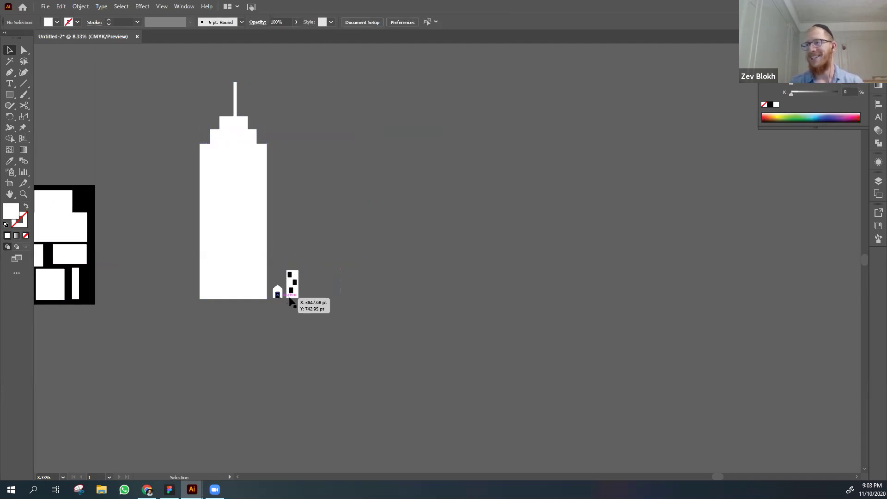
- Enlarge the windowed building proportionally from its base to about 581 by 1362 pt, nearly as tall as the spire tower
left_click(233, 224)
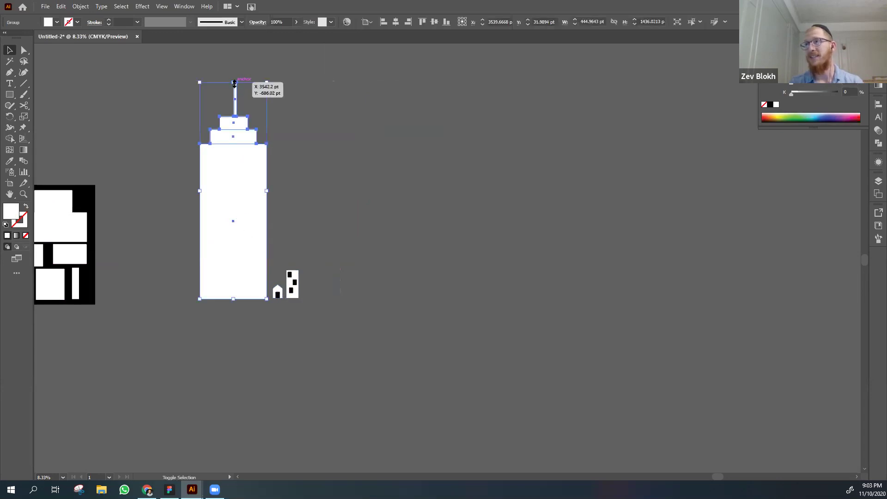
left_click(291, 296)
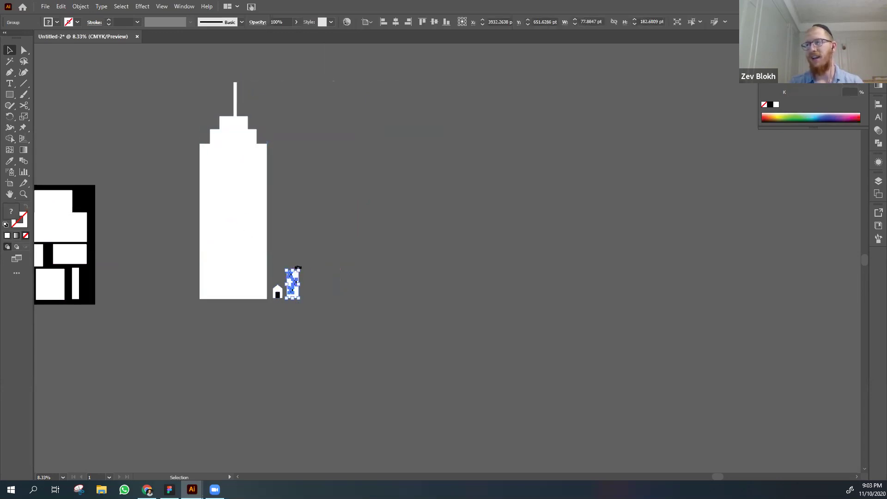
left_click_drag(300, 268, 471, 97)
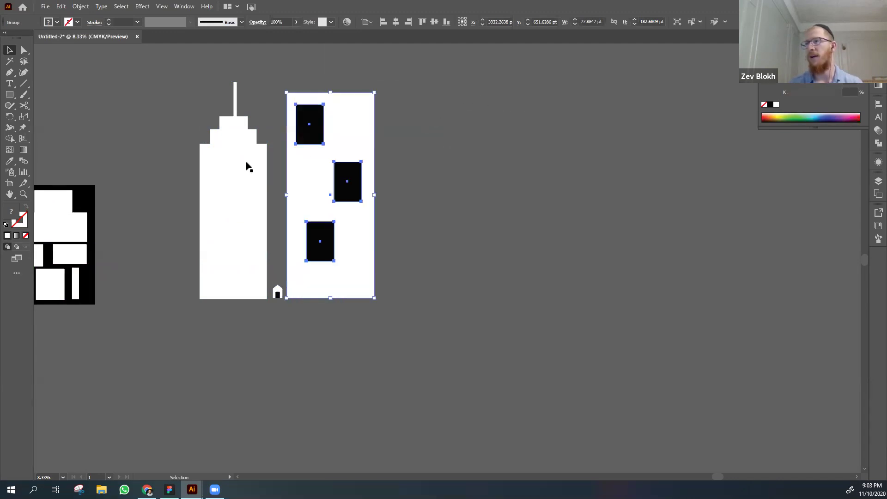
- Shrink the spire tower to a tiny size on the baseline and enlarge the house to about 980 by 1362 pt beside the windowed building
left_click(246, 166)
left_click_drag(213, 136, 212, 259)
left_click(253, 352)
left_click_drag(279, 299, 637, 91)
- Reduce the tiny spire tower to about 58 by 189 pt and place it at the windowed building's lower-left edge
left_click(234, 286)
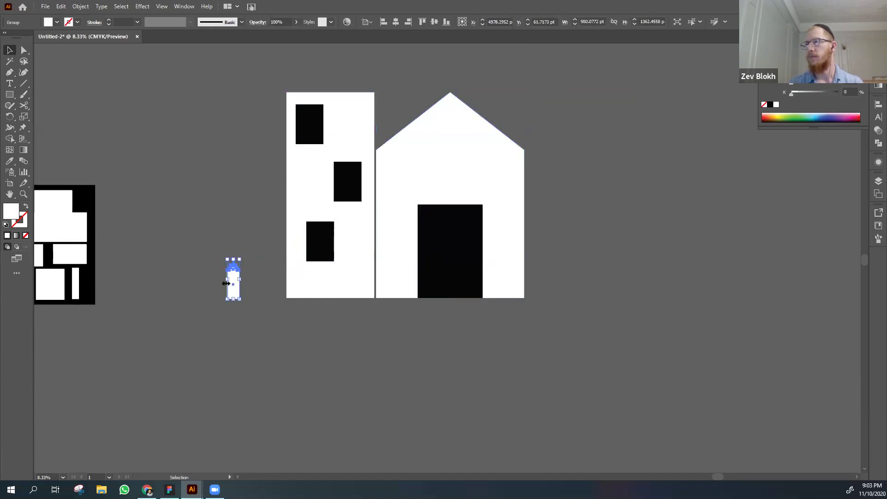
left_click_drag(231, 257, 272, 289)
left_click(189, 277)
left_click(203, 374)
- Move the house down and left so it overlaps the lower-right part of the windowed building
key("ctrl+minus")
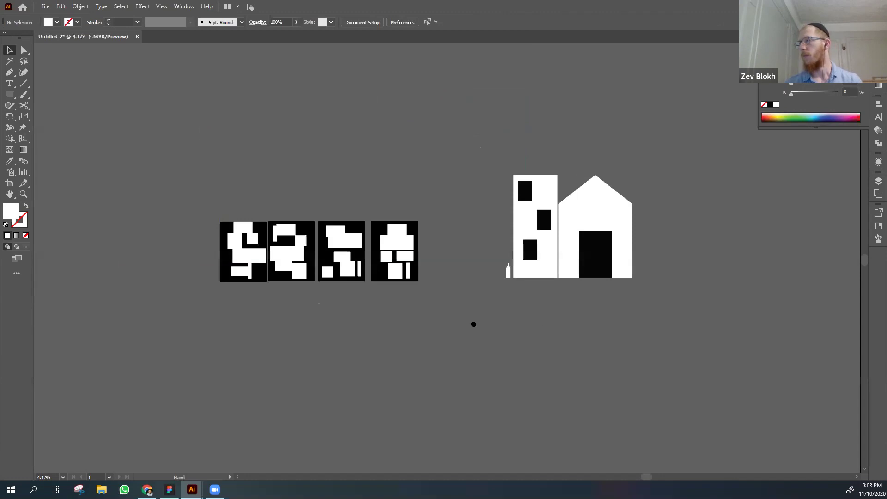
scroll(325, 323, "right", 5)
key("ctrl+plus")
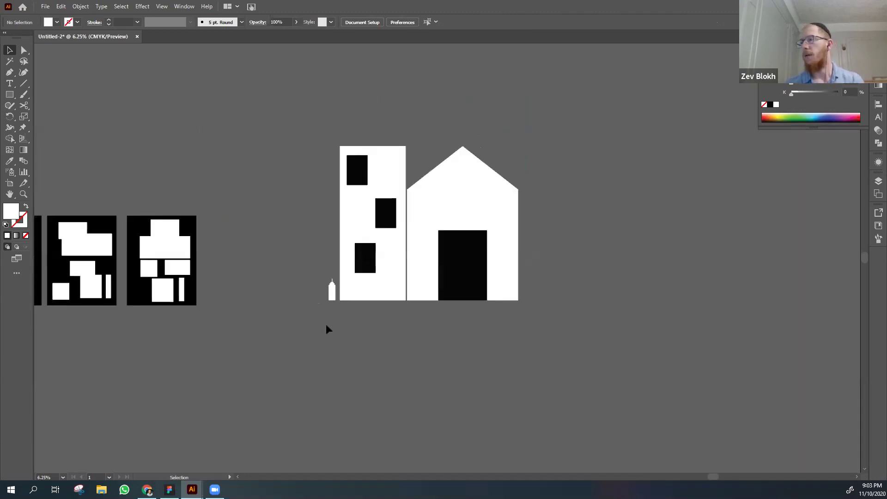
left_click(376, 257)
left_click_drag(469, 214, 448, 272)
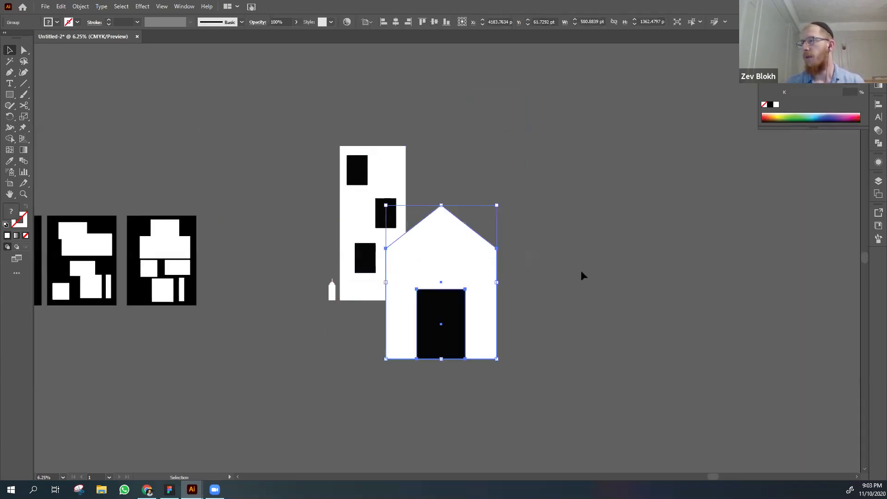
left_click(582, 276)
- Enlarge the spire tower to about 626 by 2021 pt and move it up and right to overlap the windowed building's left side
left_click(332, 292)
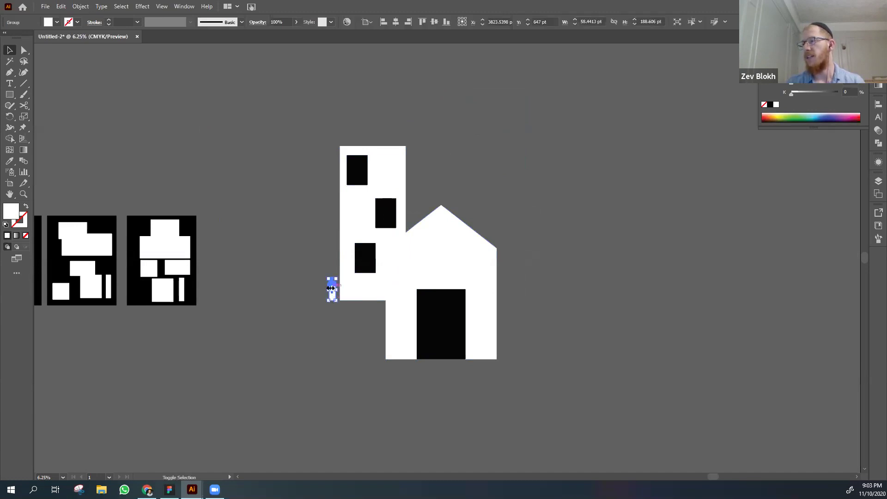
left_click_drag(329, 279, 211, 79)
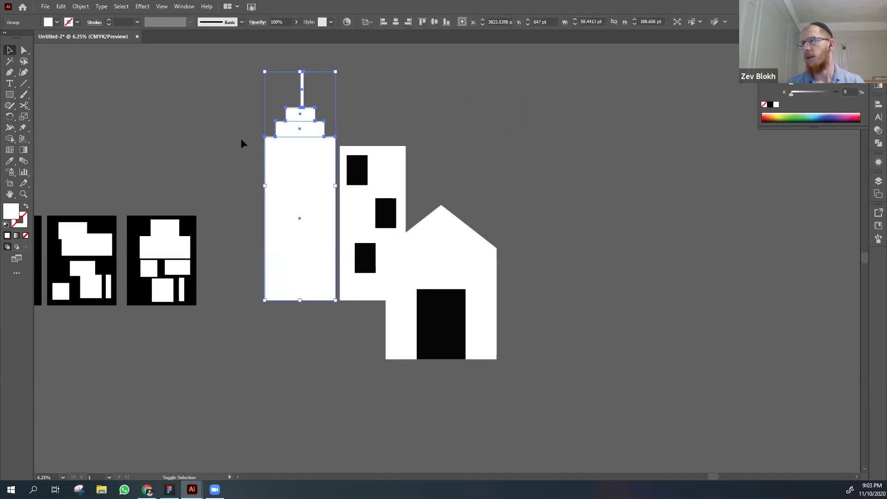
left_click_drag(277, 182, 328, 145)
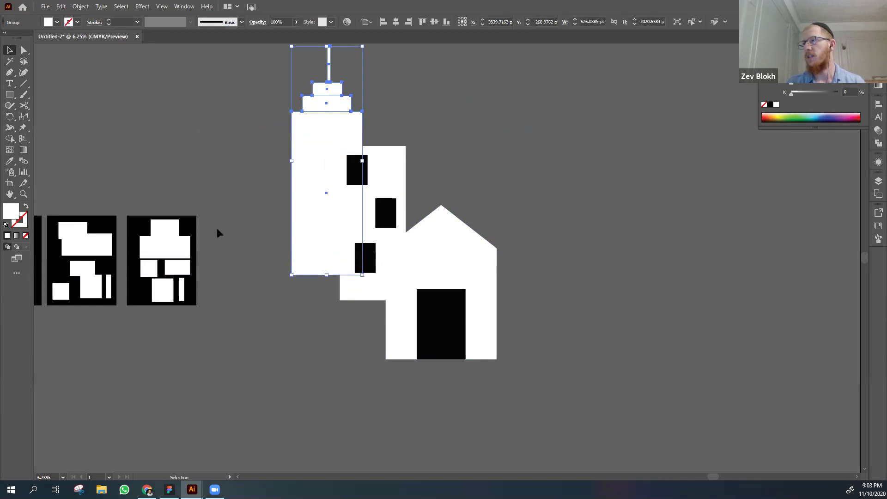
left_click(233, 228)
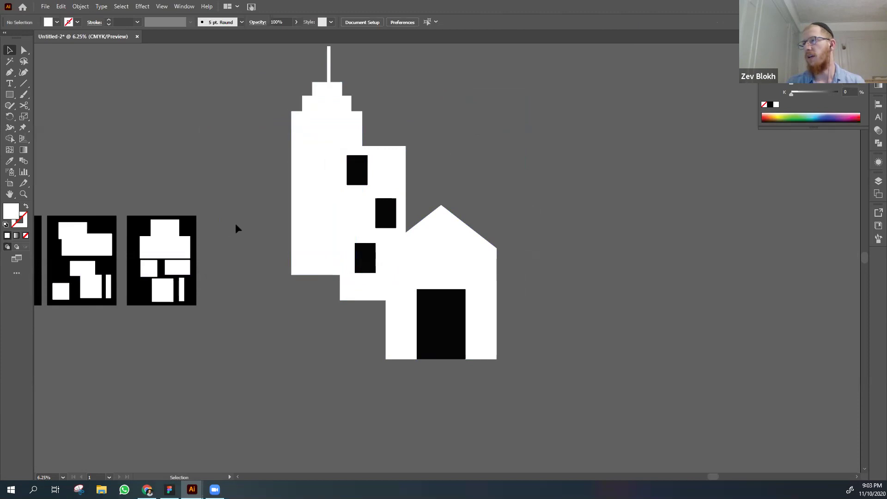
- Move the spire tower left to the windowed building's edge, and enlarge it proportionally up and right to about 1.4 times its size
left_click(314, 221)
key("ctrl+minus")
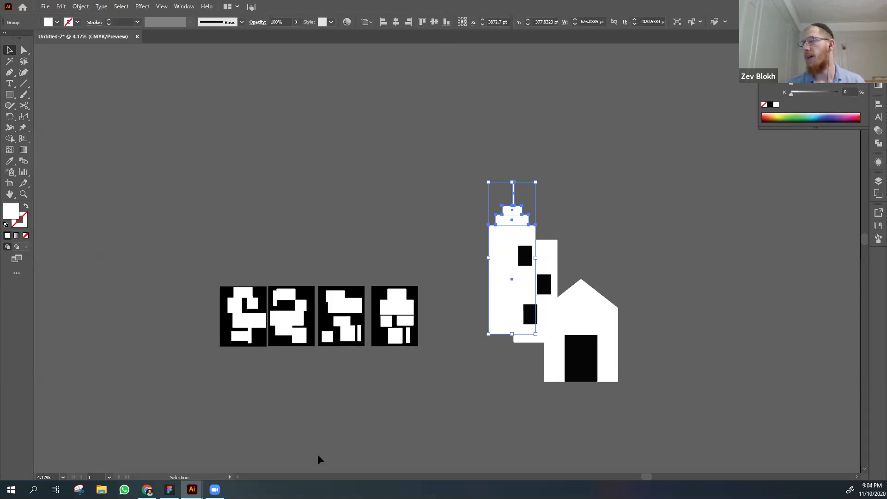
left_click(480, 306)
left_click_drag(511, 317, 486, 301)
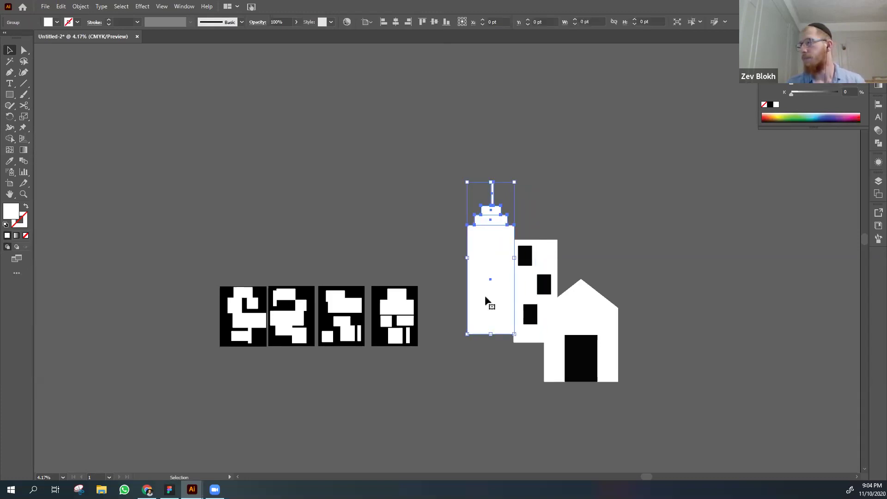
left_click_drag(514, 183, 584, 119)
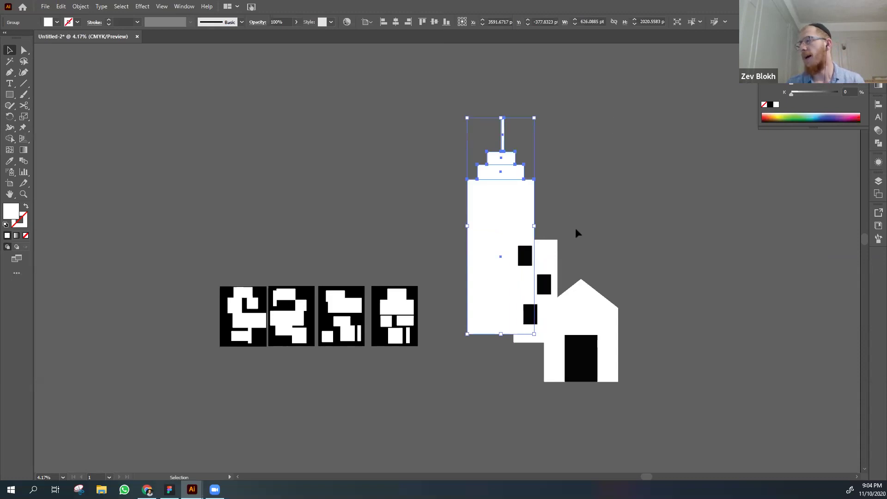
left_click(577, 252)
- Ungroup the house, and move the windowed building in front of the spire tower's lower part, ungrouping it as well
left_click(596, 303)
right_click(596, 301)
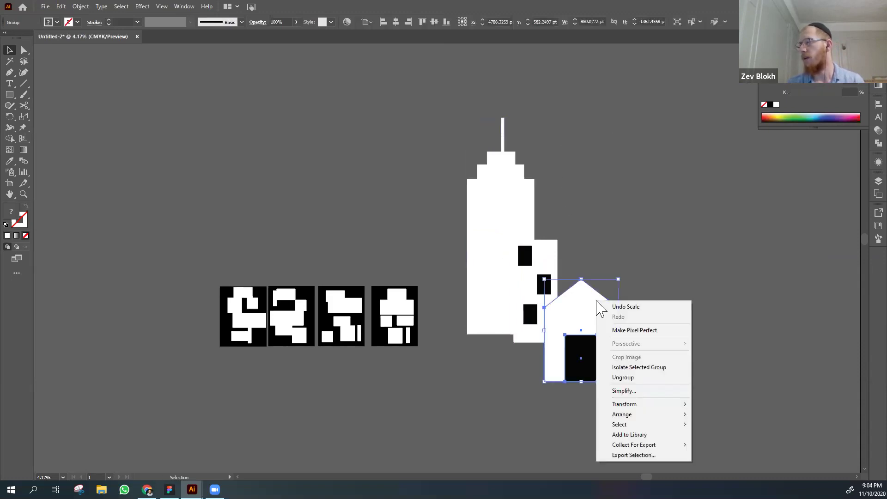
left_click(618, 377)
left_click(538, 392)
left_click_drag(534, 257, 509, 283)
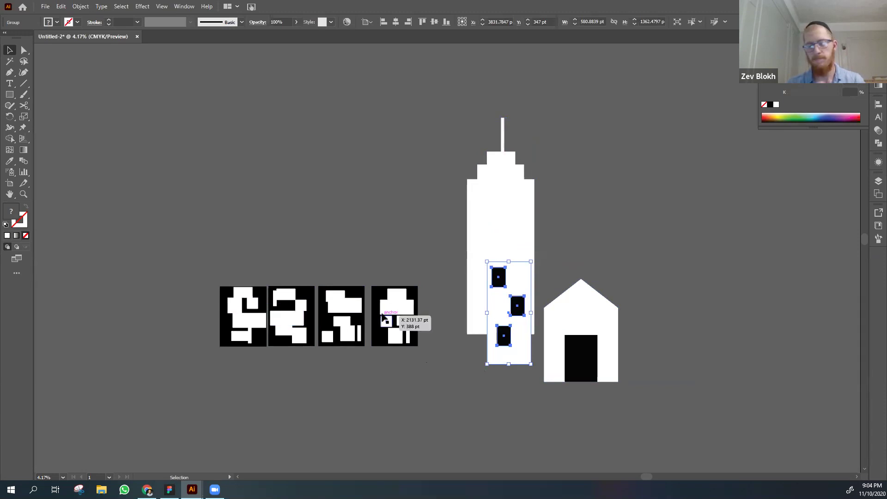
left_click(481, 408)
- Change the fill of the windowed building's main rectangle to black
left_click(501, 307)
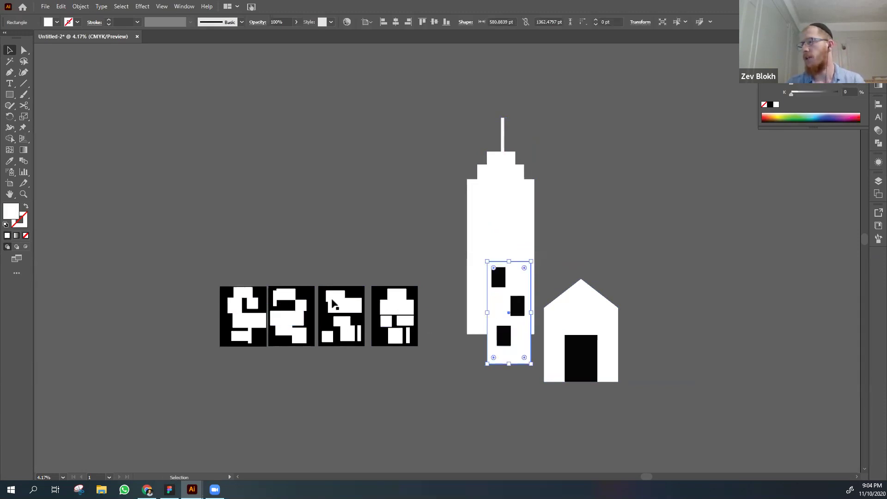
double_click(15, 208)
key("Left")
left_click_drag(358, 290, 326, 297)
left_click(538, 188)
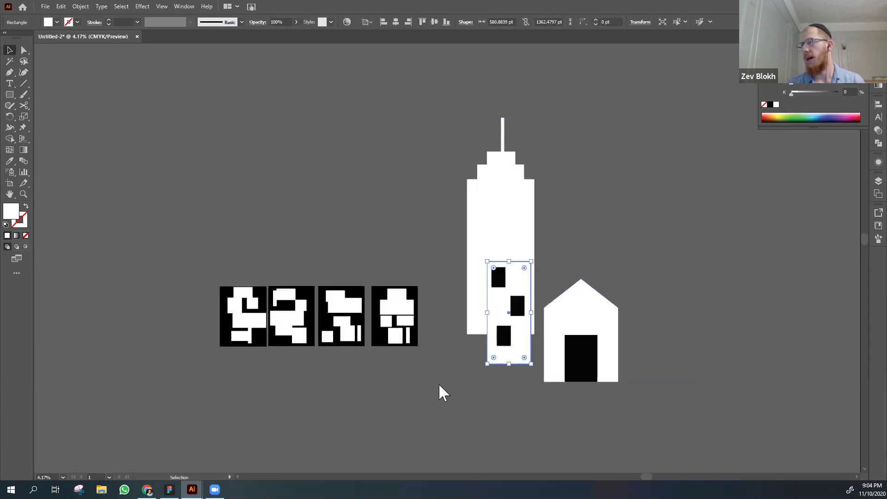
left_click(439, 390)
- Change the fill of the windowed building's three windows to off-white F4F4F4
left_click(503, 336)
left_click(517, 305, "shift")
left_click(503, 274, "shift")
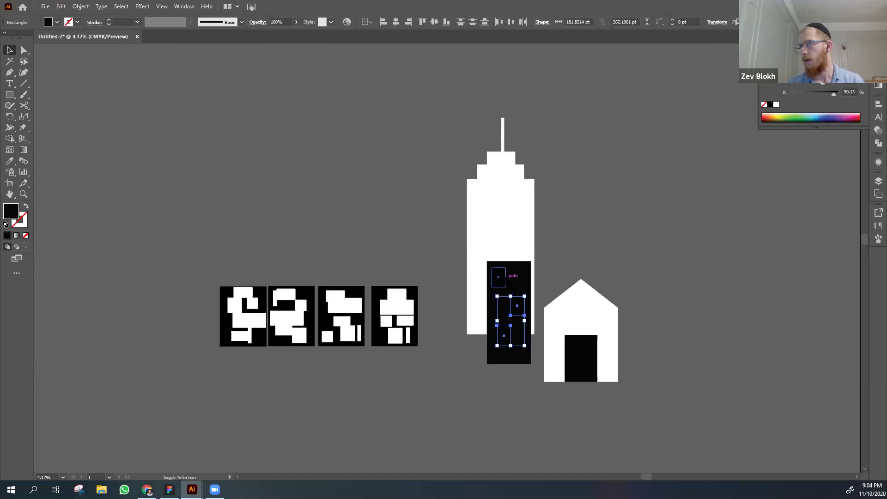
double_click(14, 212)
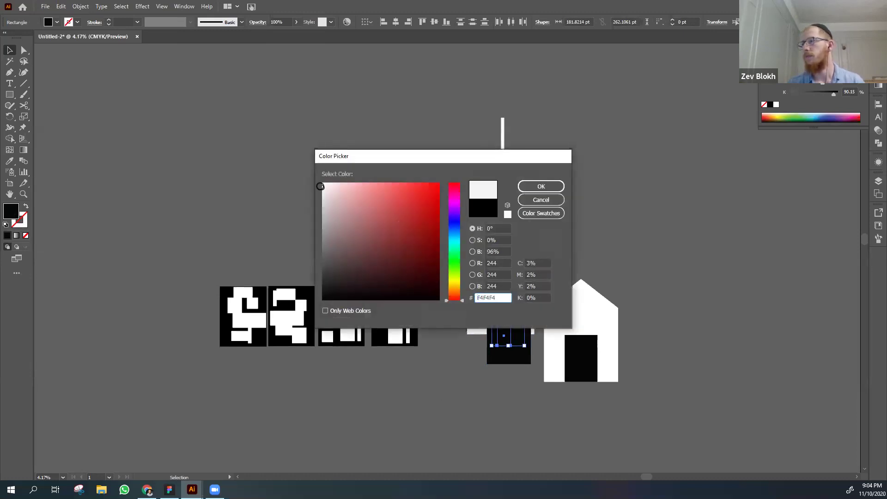
left_click(539, 187)
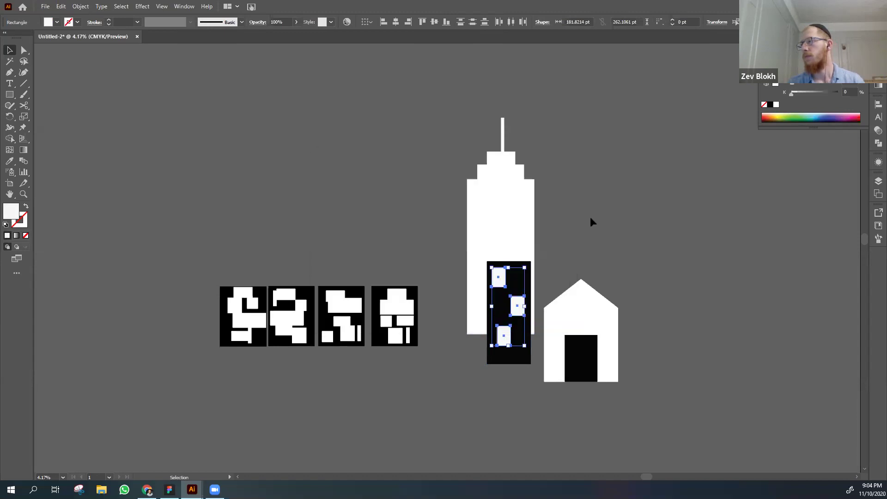
left_click(585, 229)
- Examine the skyline up close and as a whole, comparing the black windowed building with the white tower and house
left_click_drag(580, 234, 461, 172)
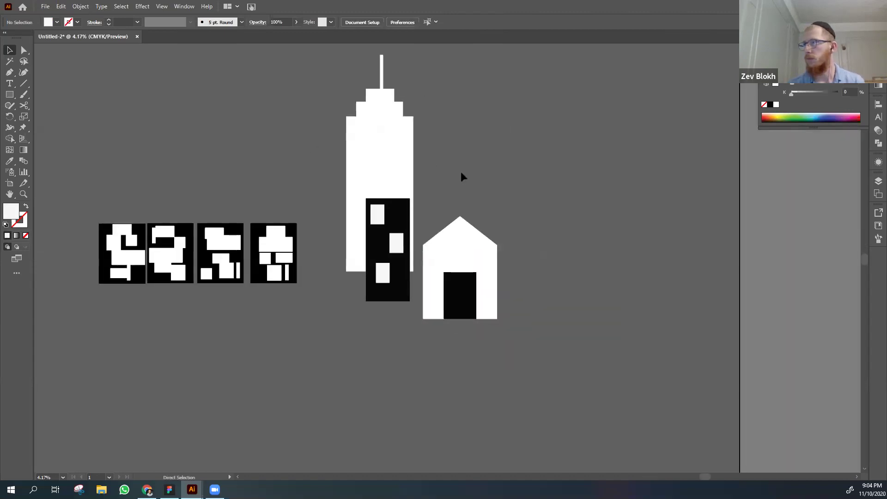
key("ctrl+minus")
key("ctrl+plus")
key("ctrl+plus")
key("ctrl+plus")
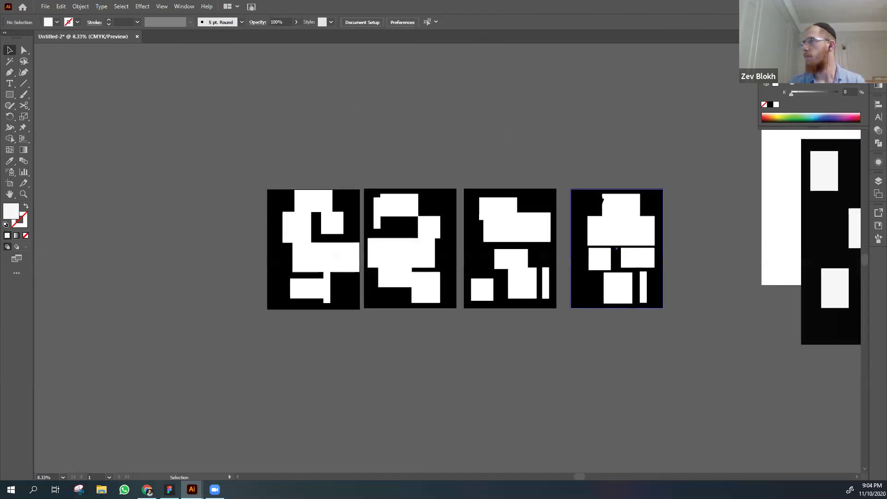
scroll(430, 152, "right", 5)
left_click_drag(465, 135, 554, 357)
left_click_drag(468, 92, 444, 129)
left_click(443, 348)
left_click_drag(444, 348, 331, 432)
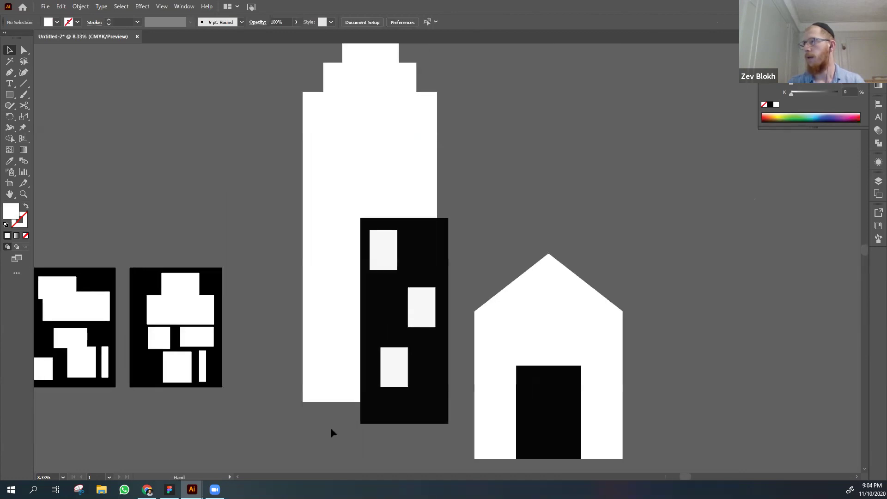
key("ctrl+minus")
left_click_drag(406, 349, 317, 389)
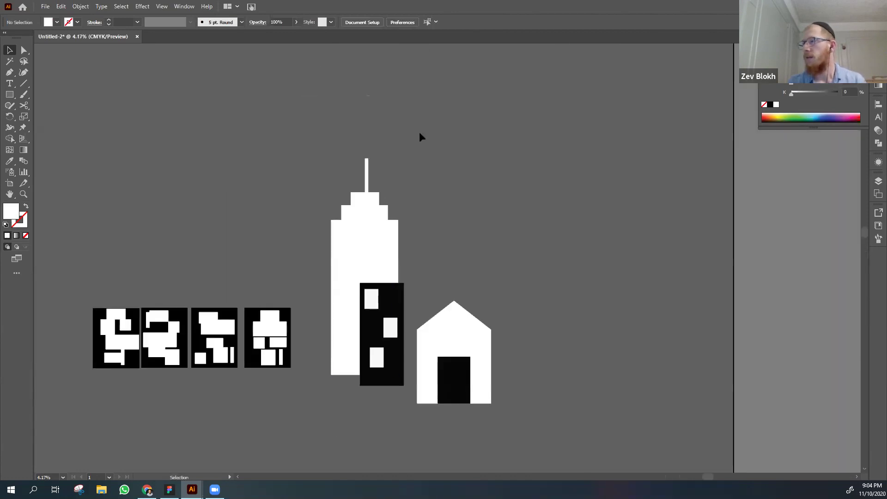
- Enlarge the spire tower to about 1125 by 3629 pt, and the house to about 1611 by 2240 pt overlapping the windowed building's right side
left_click_drag(331, 203, 261, 102)
left_click(480, 203)
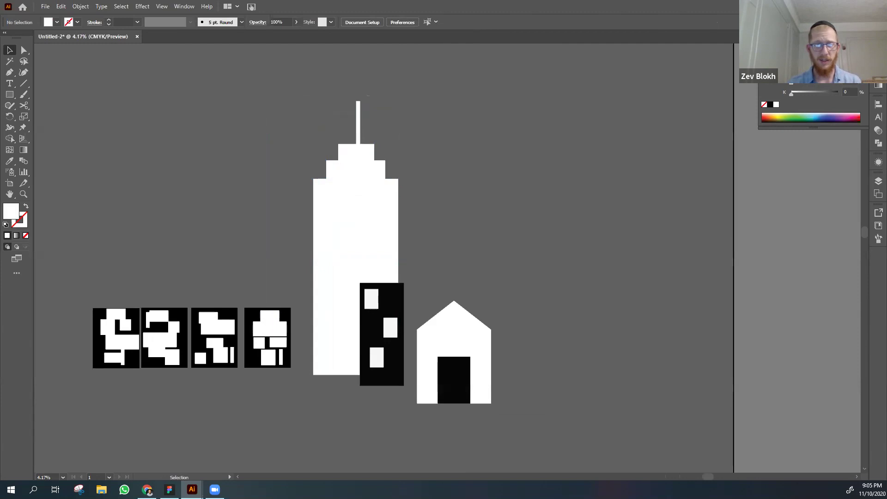
left_click_drag(481, 360, 454, 383)
left_click(570, 367)
left_click(461, 342)
left_click_drag(463, 323, 553, 257)
left_click_drag(459, 345, 452, 343)
left_click(572, 342)
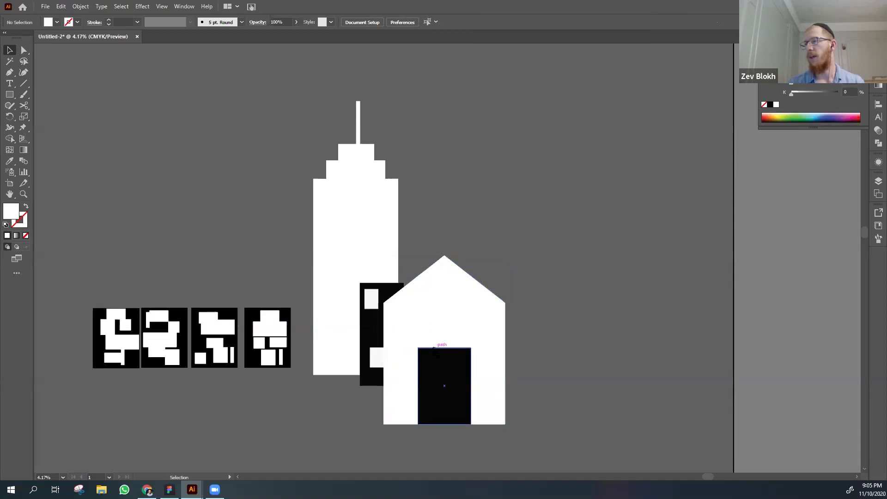
- Move the house right, clear of the windowed building, and stretch the windowed building leftward to about 771 pt wide
left_click(376, 357)
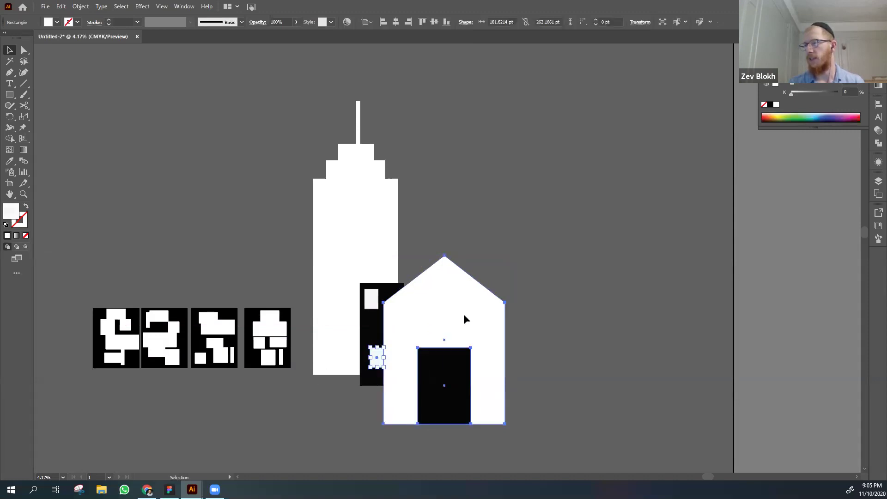
left_click_drag(467, 317, 539, 312)
left_click(347, 334)
left_click(361, 333)
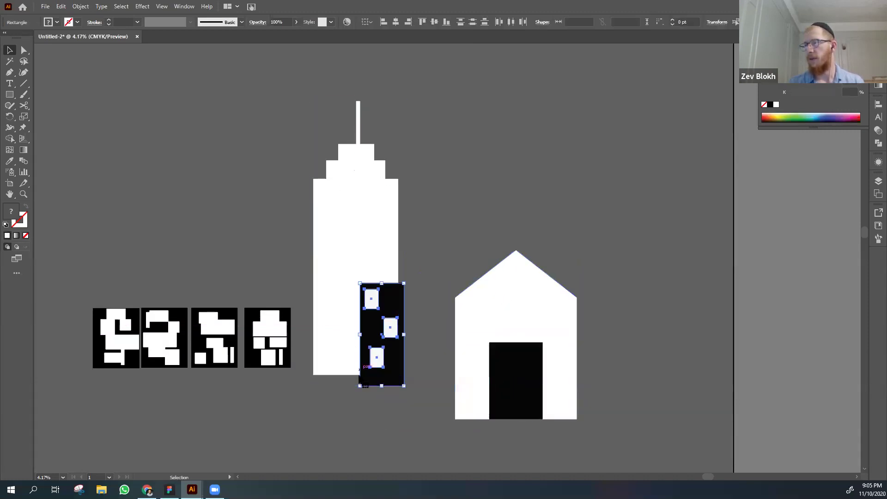
left_click_drag(360, 333, 345, 334)
- Move the house back left over the windowed building's right part, and nudge the windowed building slightly down
left_click(503, 253)
left_click_drag(487, 306, 418, 304)
left_click(584, 307)
left_click_drag(522, 307, 564, 305)
left_click_drag(394, 343, 396, 348)
left_click(347, 414)
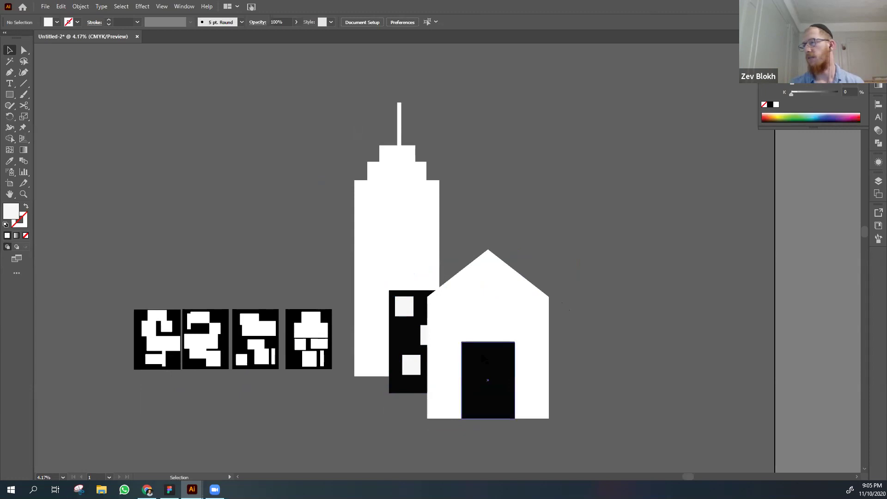
- Select the house, spire tower and windowed building in turn to examine how they are layered
left_click(485, 301)
left_click(387, 216)
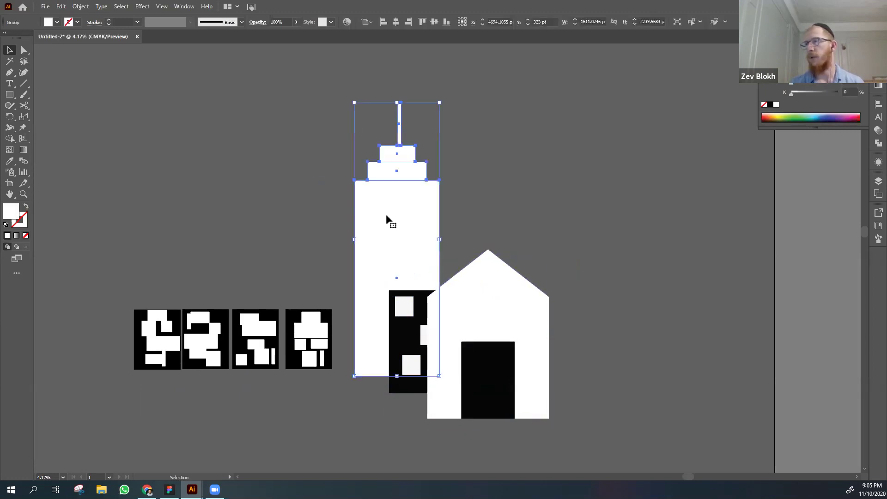
left_click(403, 305)
left_click(398, 230)
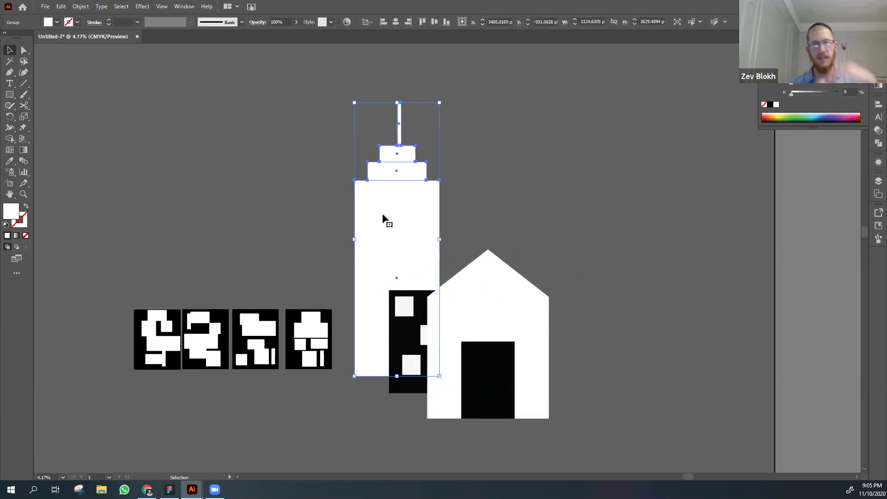
left_click(404, 317)
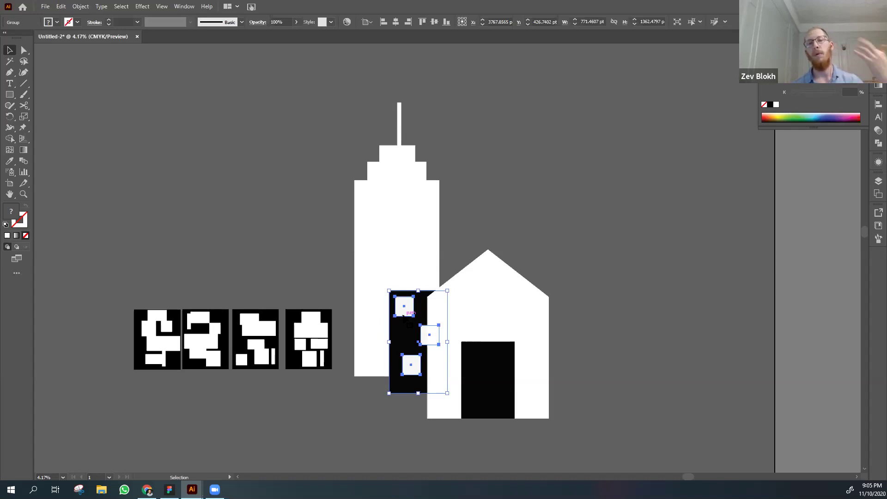
left_click(516, 215)
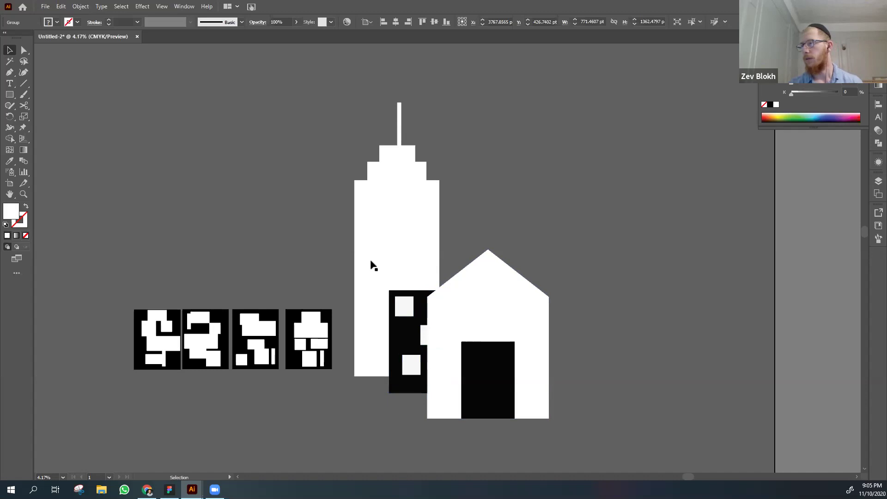
- Move the windowed building slightly left and the house slightly up and left, still overlapping each other
left_click(396, 329)
left_click_drag(396, 329, 382, 331)
left_click_drag(504, 306, 489, 296)
left_click(599, 288)
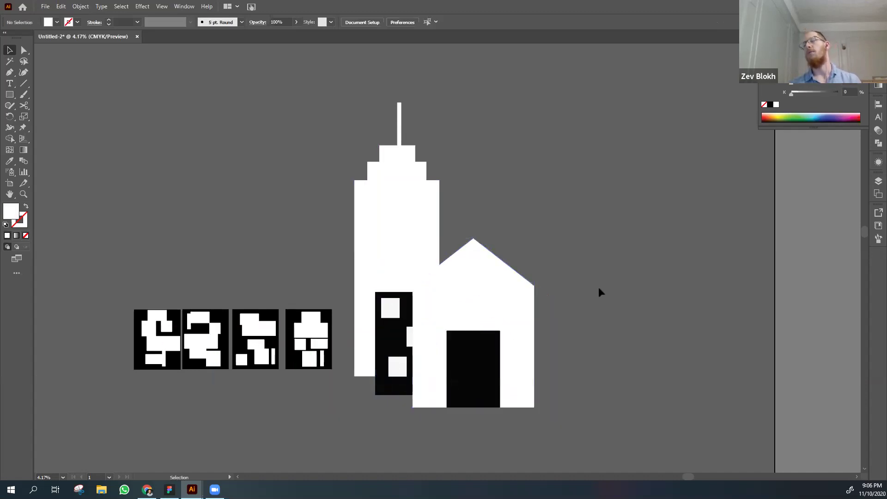
- Move the windowed building aside, and shrink the house to about 896 by 1246 pt beside the spire tower's base on the right
left_click_drag(396, 329, 622, 258)
left_click_drag(473, 316, 417, 286)
left_click_drag(417, 207, 424, 283)
left_click_drag(421, 323, 480, 336)
left_click(525, 336)
- Place the windowed building centrally in front of the spire tower's base, and nudge the house right
left_click_drag(638, 281, 401, 346)
left_click_drag(475, 314, 484, 314)
left_click(548, 327)
- Duplicate the small house and place the copy just to its right on the same baseline
left_click(483, 318)
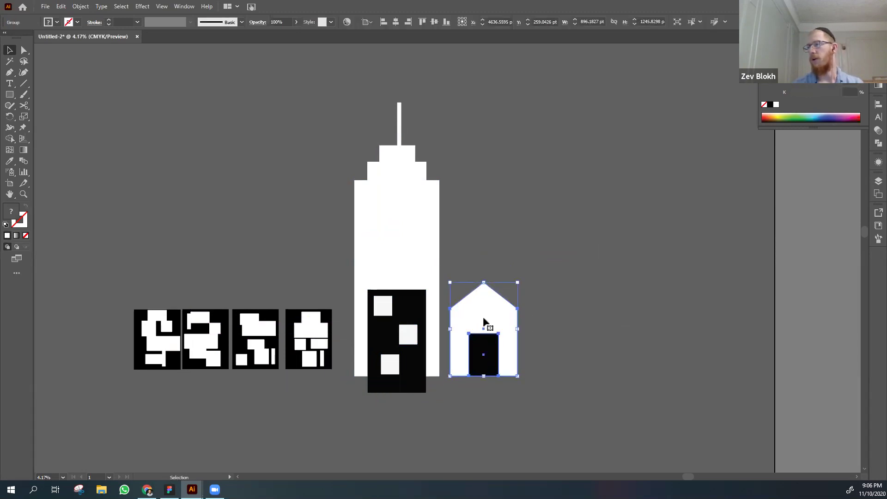
key("ctrl+v")
left_click(564, 315)
left_click_drag(452, 271, 567, 342)
left_click(657, 331)
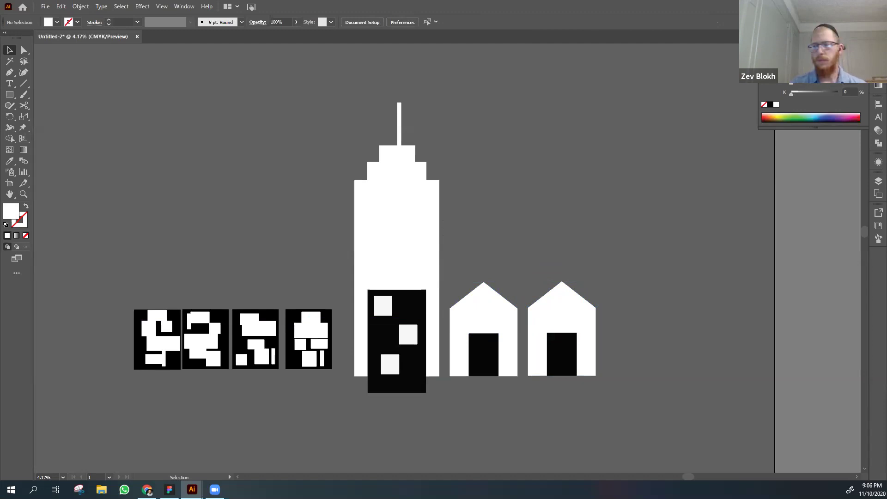
- Select the tower, windowed building and both houses together and scale them down to about 810 by 974 pt
left_click_drag(613, 211, 370, 367)
left_click_drag(476, 102, 475, 384)
key("ctrl+z")
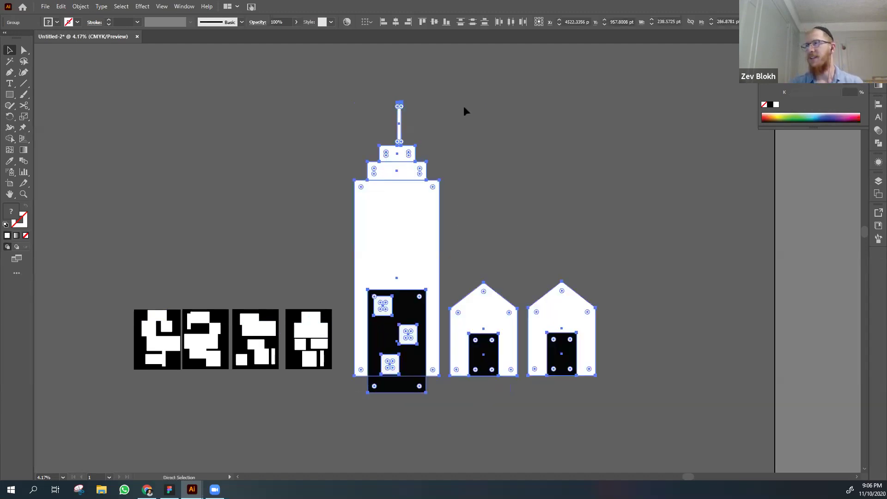
left_click_drag(475, 102, 388, 311)
key("ctrl+equal")
key("ctrl+equal")
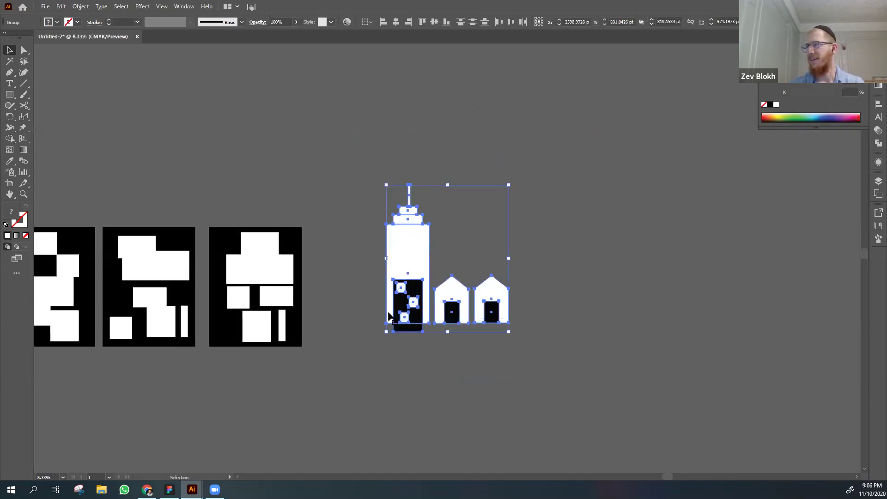
scroll(378, 395, "right", 3)
left_click(378, 395)
- Draw a wide white rectangle about 413 by 217 pt to the right of the second house, on the same baseline
key("ctrl+equal")
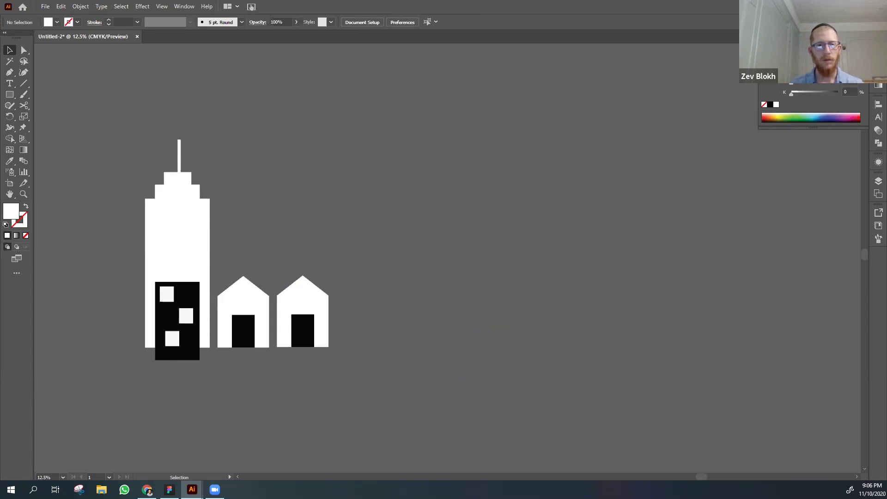
left_click_drag(300, 356, 281, 316)
left_click(10, 95)
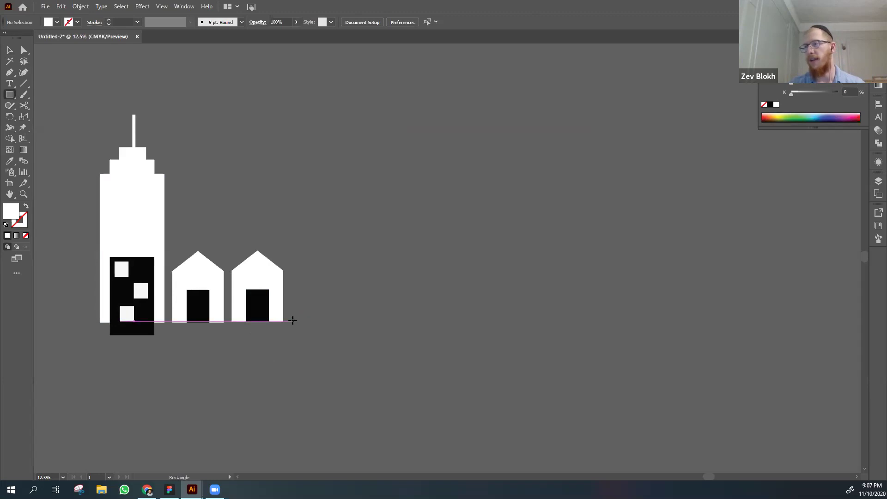
mouse_move(292, 320)
left_mouse_down()
mouse_move(386, 260)
mouse_move(386, 272)
left_mouse_up()
key("v")
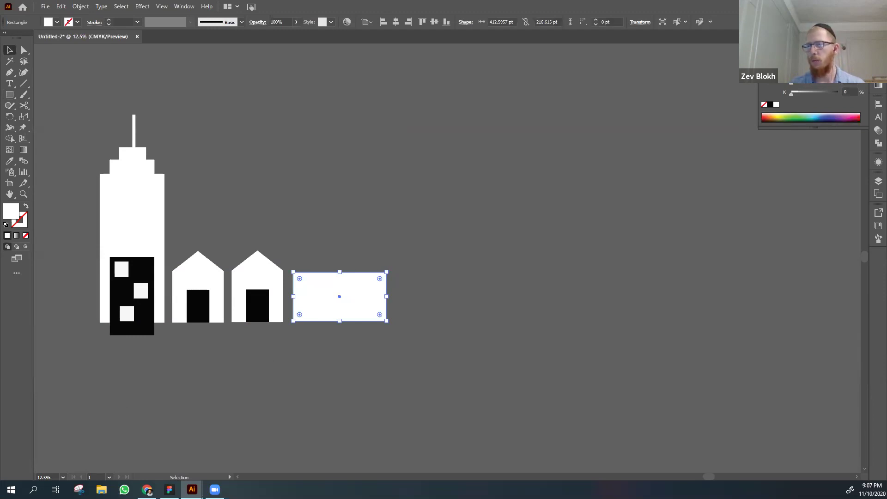
left_click(166, 403)
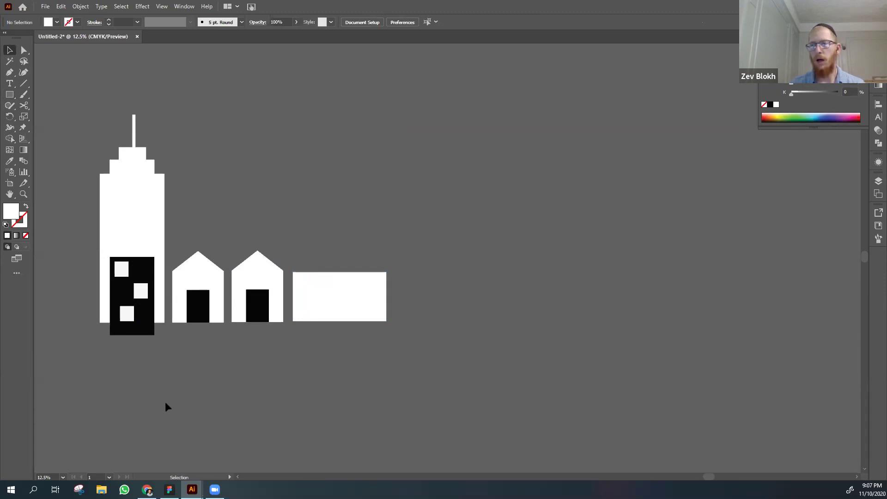
left_click(330, 299)
left_click(281, 399)
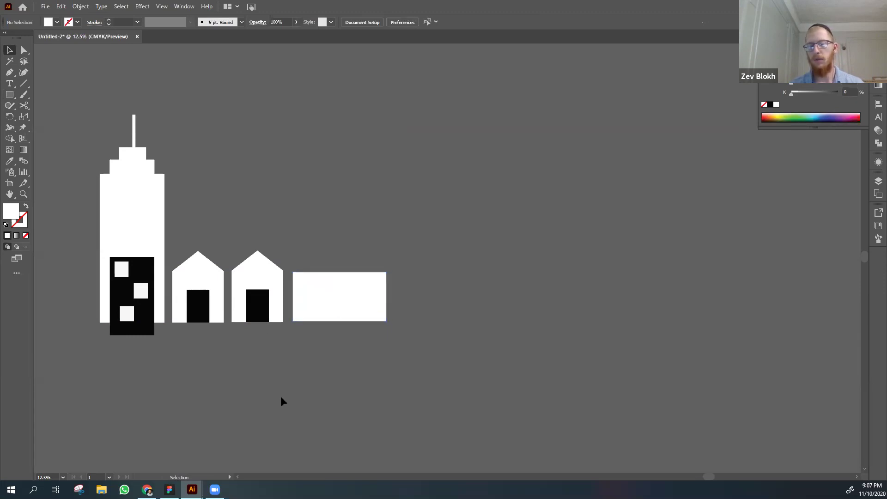
- Draw a small rectangle about 134 by 123 pt overlapping the upper-left edge of the wide rectangle
key("ctrl+equal")
key("space")
left_click_drag(166, 373, 224, 352)
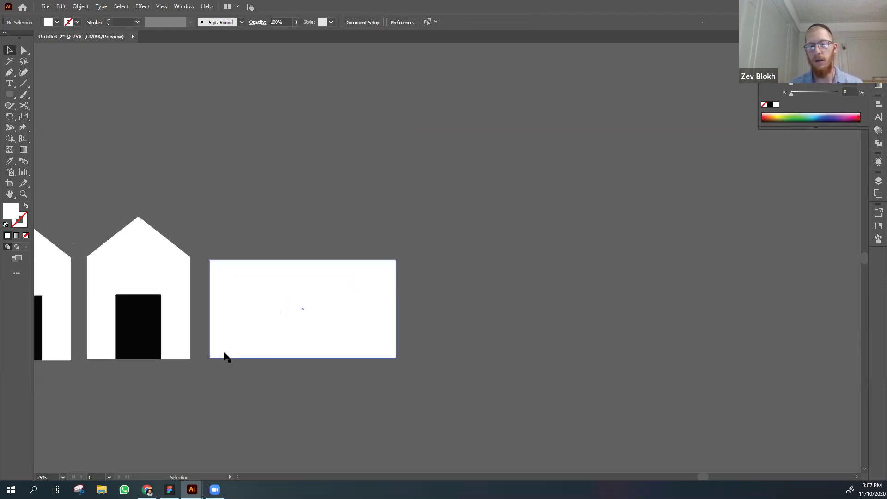
left_click(237, 306)
key("ctrl+shift+a")
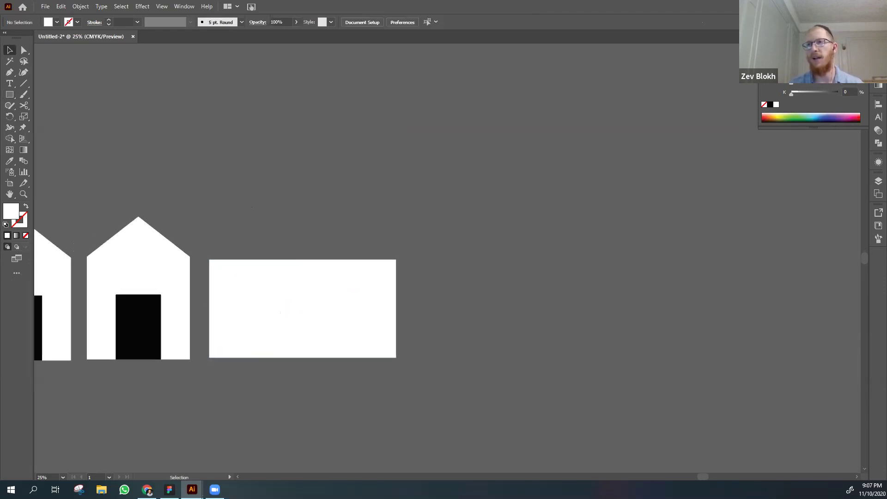
left_click(9, 94)
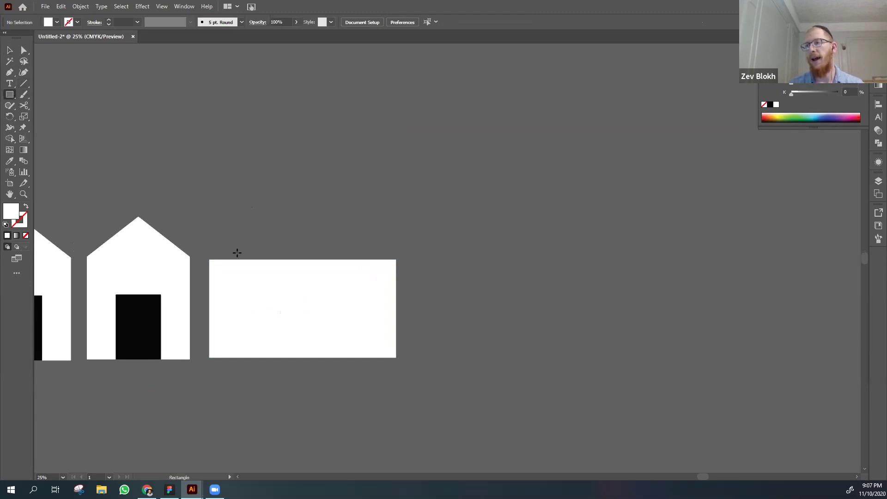
left_click_drag(231, 247, 291, 301)
key("v")
left_click(351, 199)
- Fill the small rectangle with near-black 0C0B0B, and delete it
left_click(267, 263)
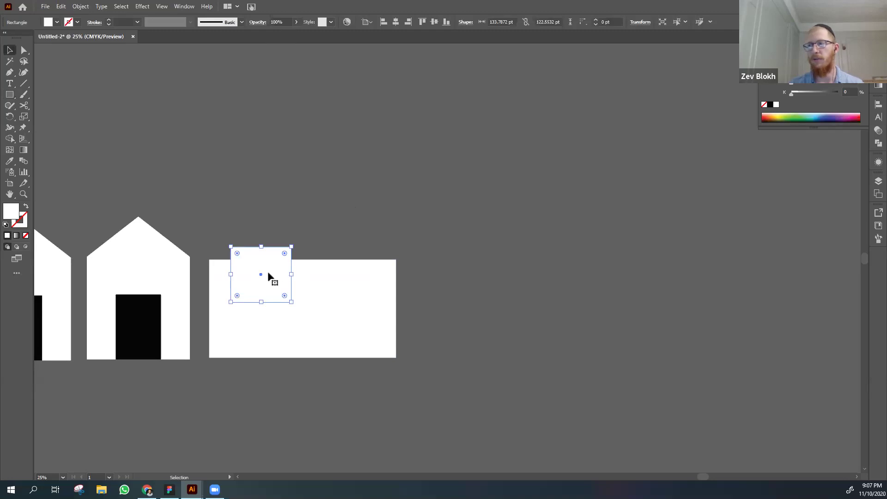
double_click(15, 215)
left_click(329, 295)
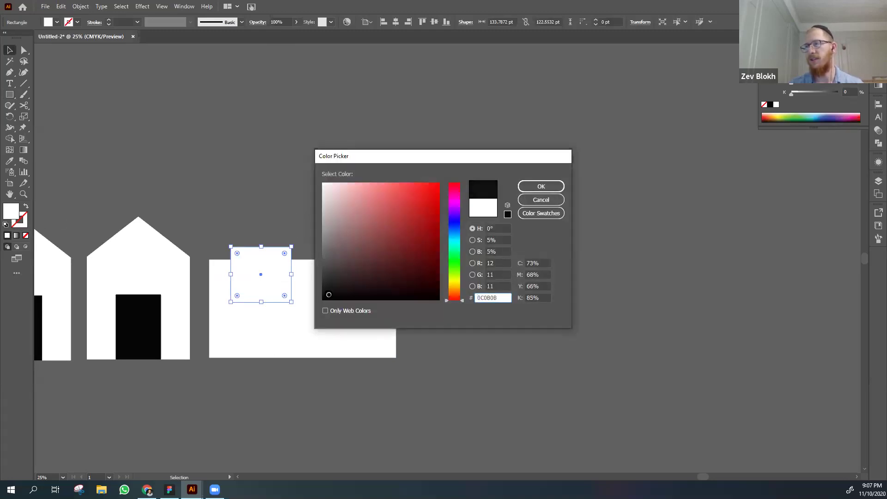
left_click(535, 186)
left_click(509, 234)
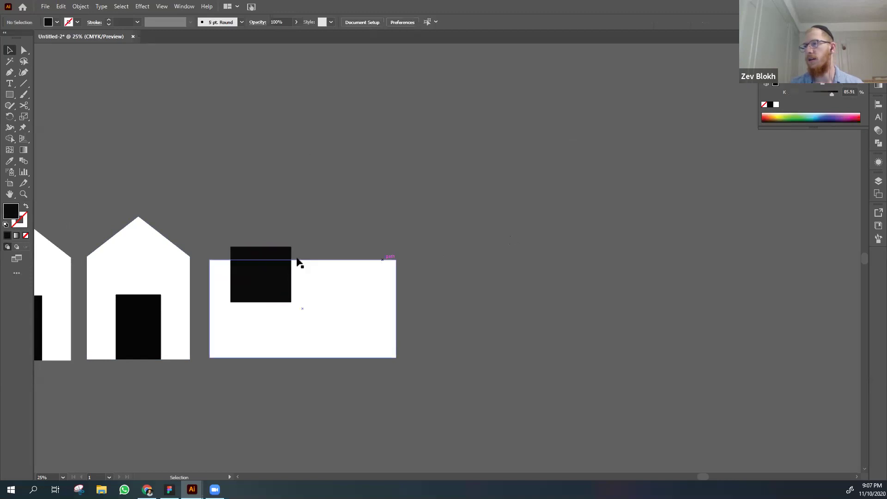
left_click(276, 274)
key("Delete")
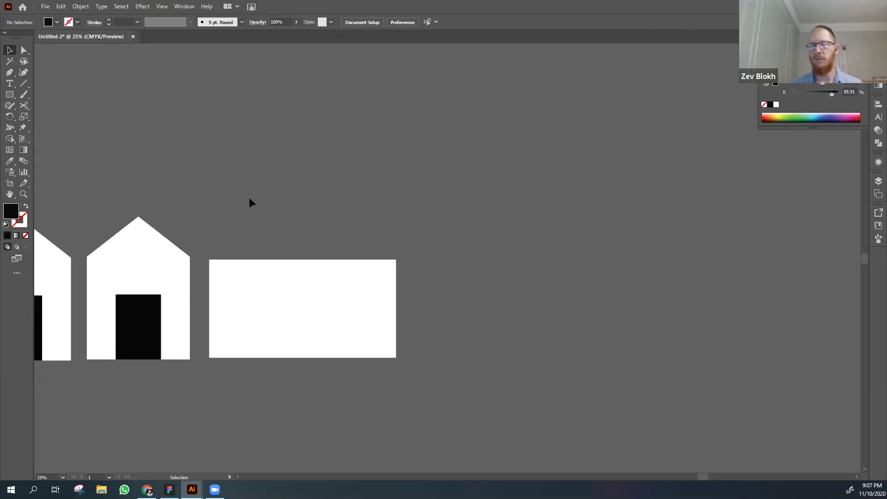
- Draw a near-black right triangle about 112 by 144 pt with the Pen tool, just above the wide rectangle's upper-left corner
key("p")
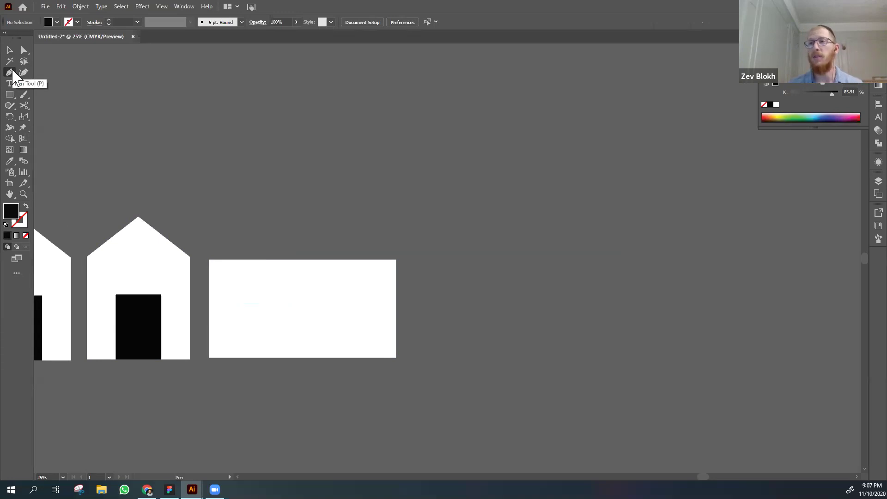
left_click(216, 251)
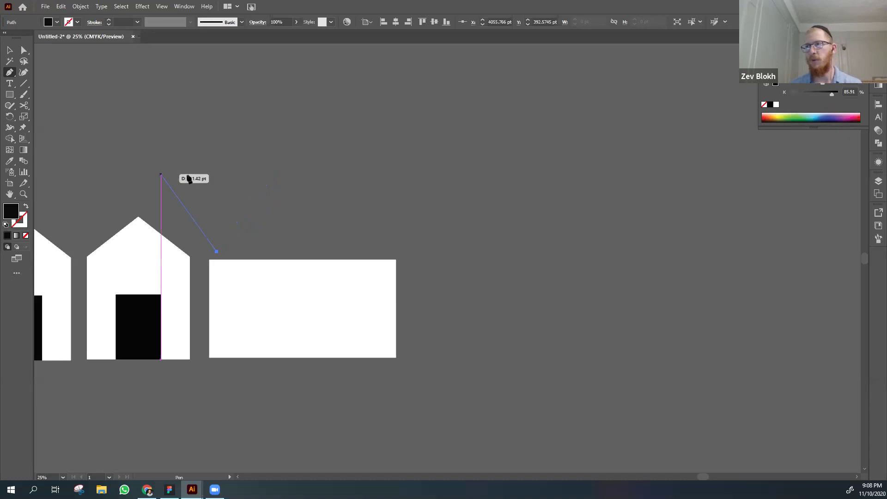
left_click(267, 186)
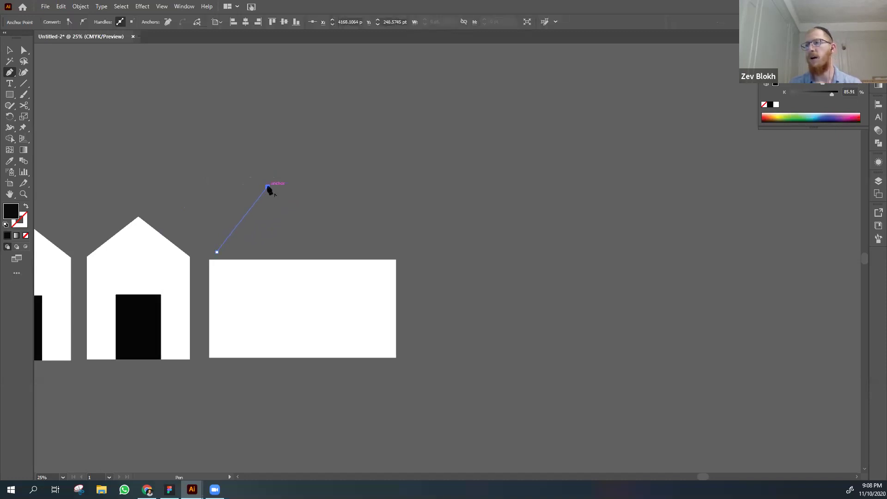
left_click(268, 252)
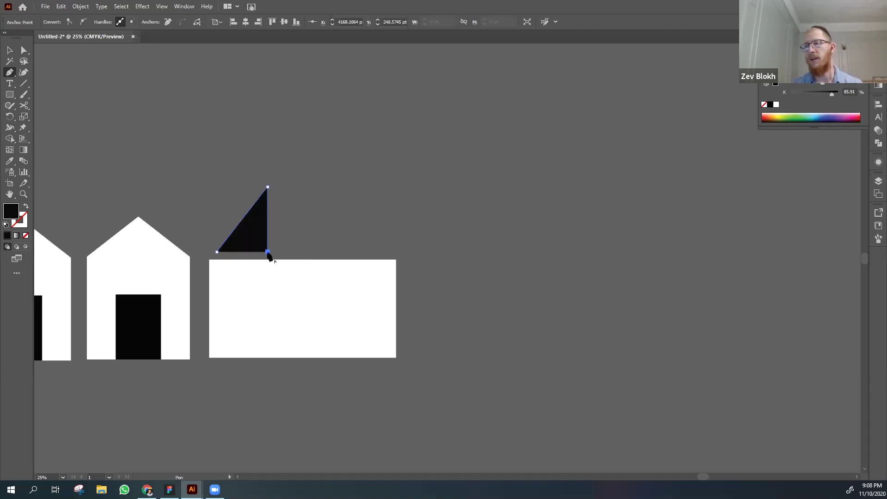
left_click(217, 252)
key("v")
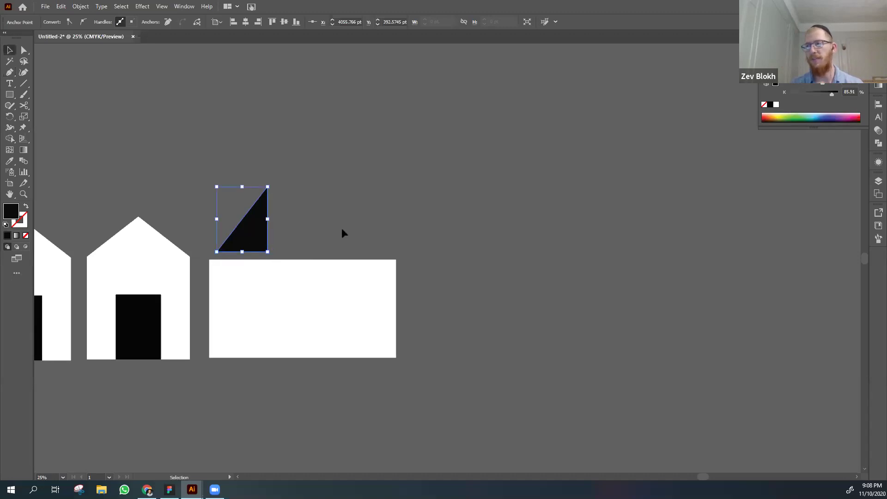
left_click(309, 234)
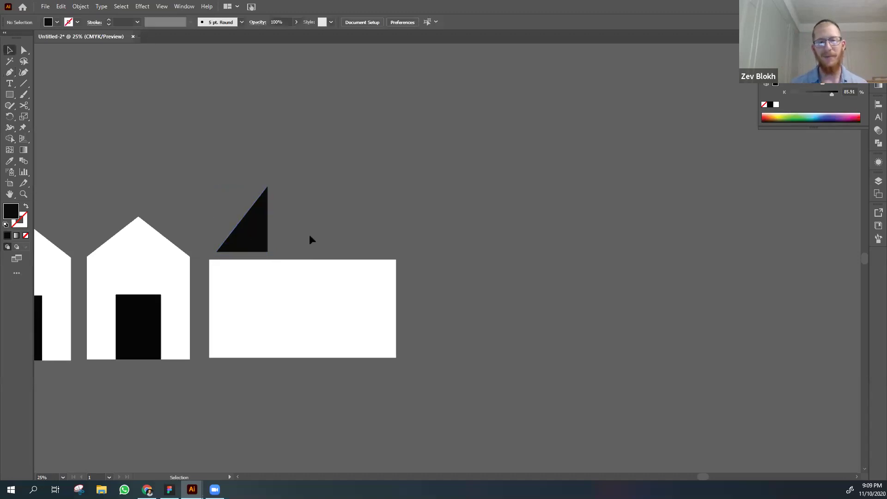
- Draw another right triangle about 150 pt high with the Pen tool, to the lower right of the wide rectangle
key("p")
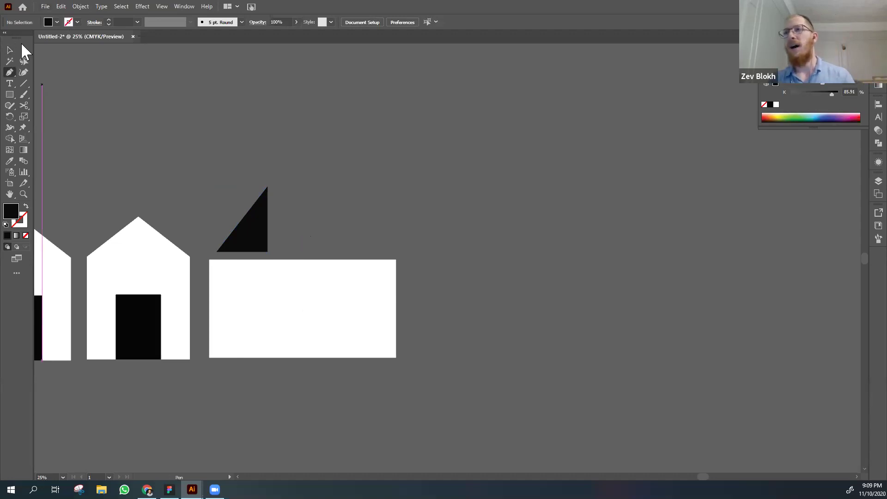
left_click(10, 50)
left_click(9, 73)
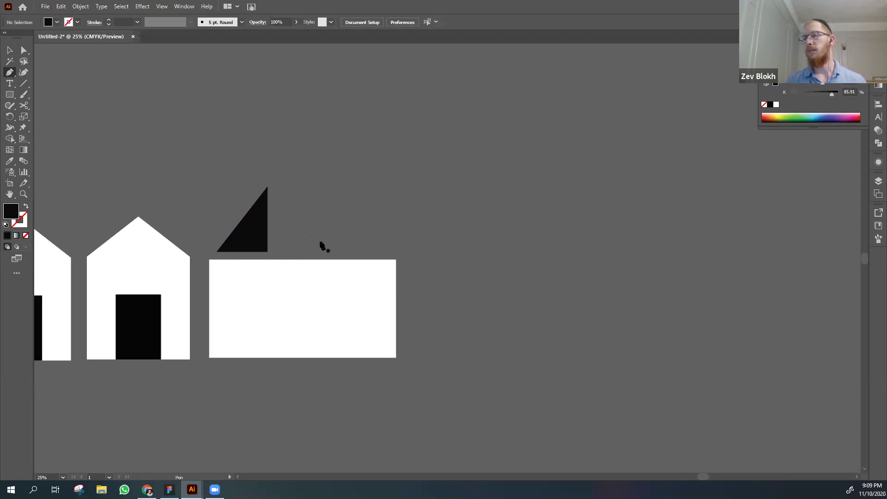
scroll(421, 257, "down", 3)
scroll(421, 257, "right", 3)
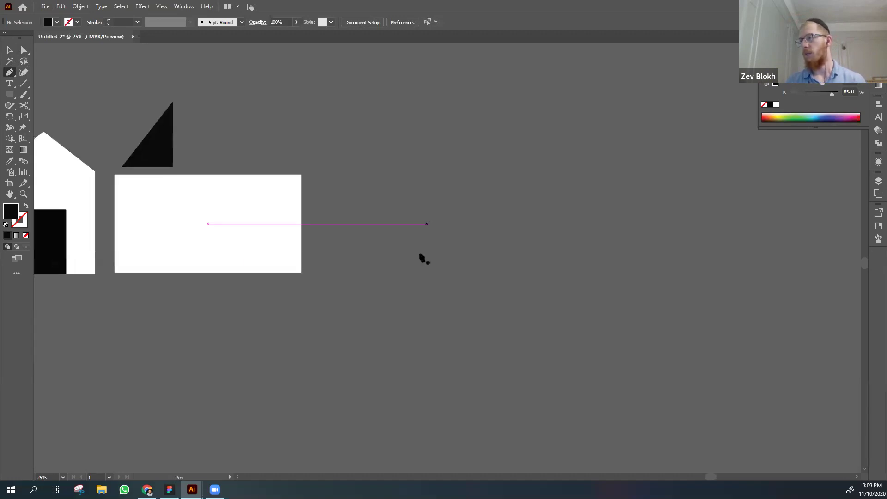
left_click(353, 318)
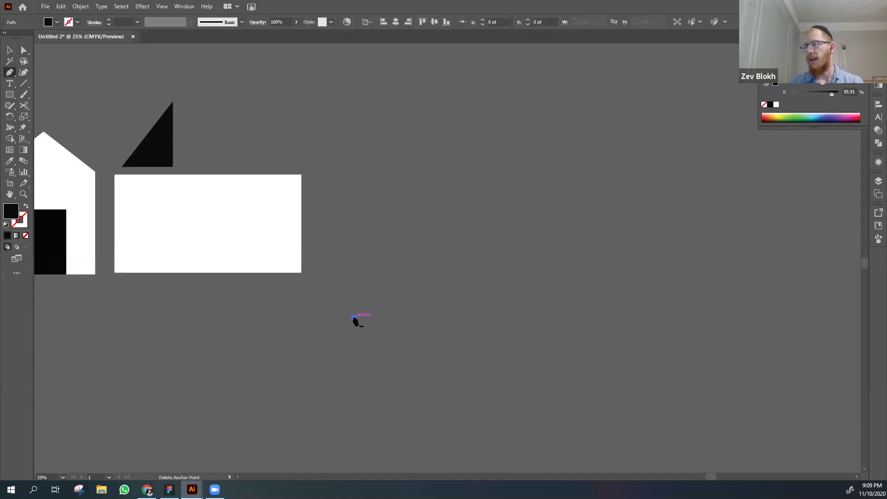
left_click(428, 249)
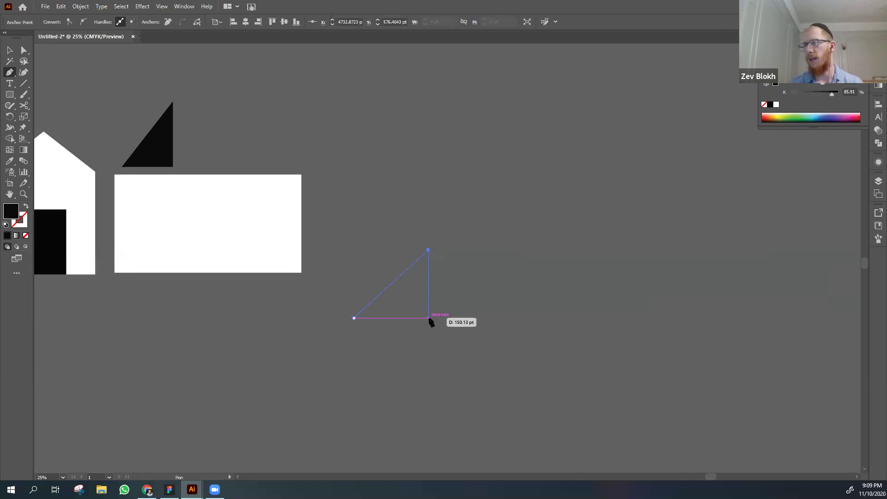
left_click(428, 318)
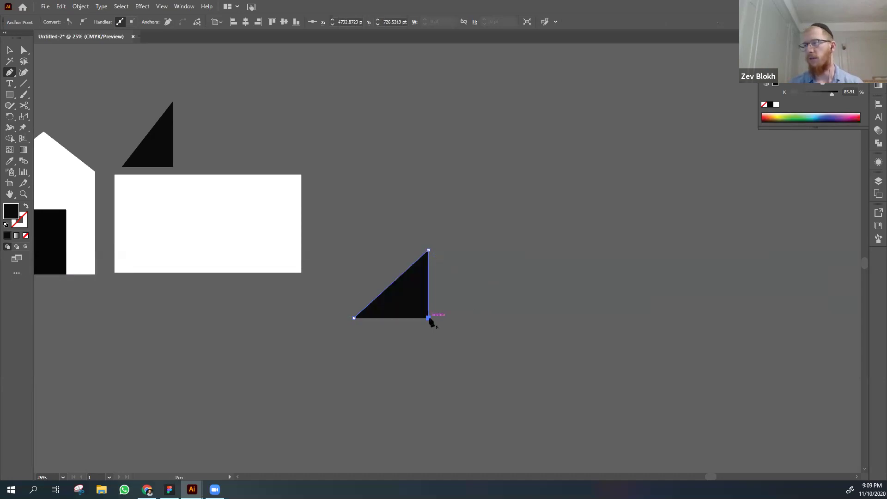
left_click(354, 318)
key("v")
left_click(353, 370)
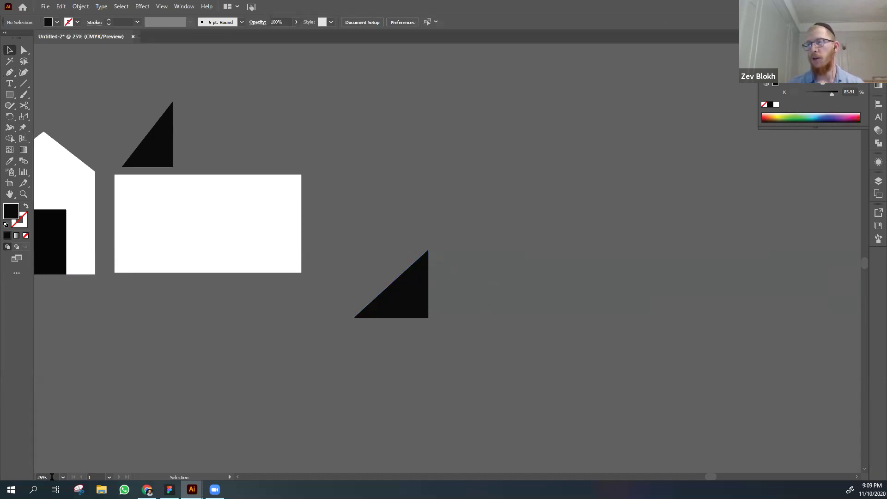
- Draw a smaller right triangle about 112 by 123 pt with the Pen tool, below the wide rectangle
key("p")
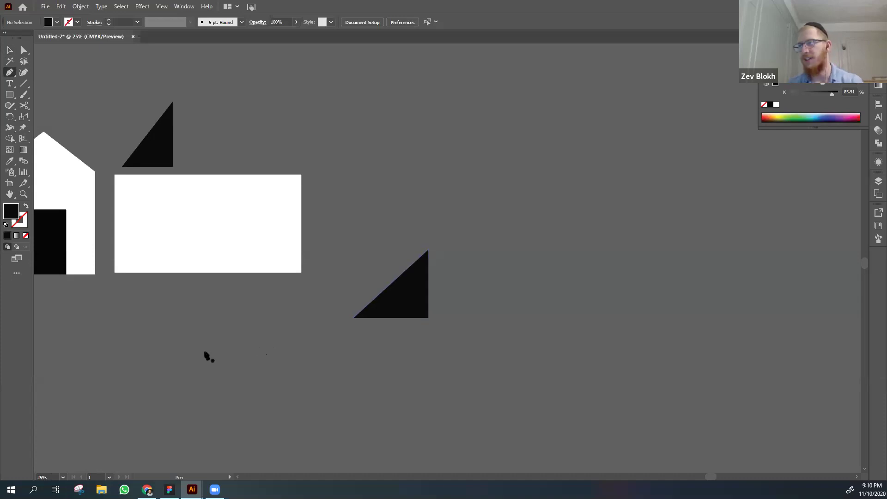
left_click(204, 352)
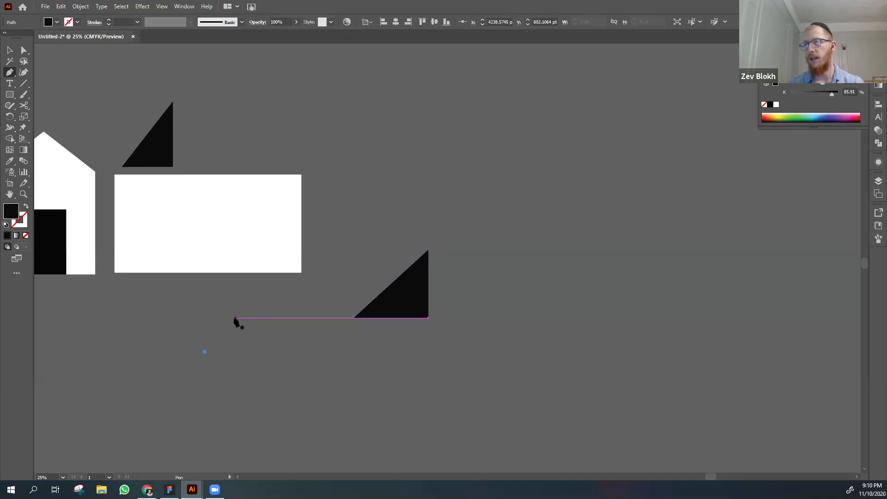
key("ctrl")
left_click_drag(207, 346, 186, 344)
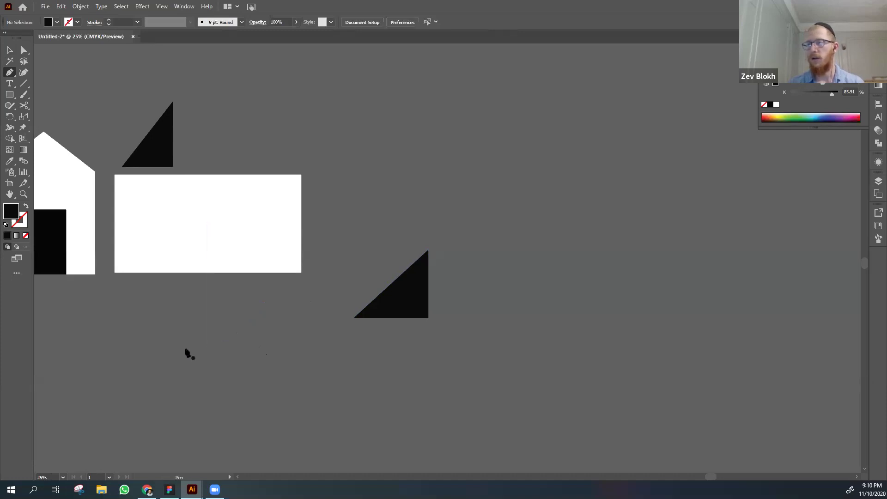
left_click(233, 293)
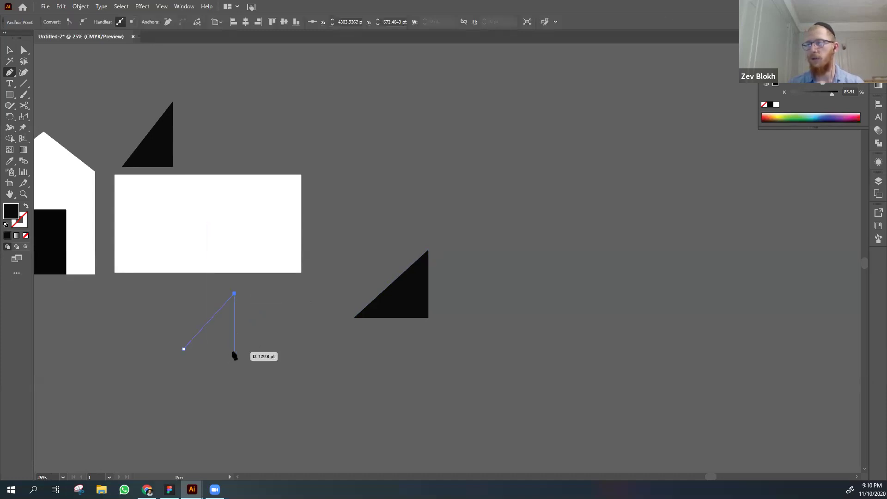
left_click(234, 348)
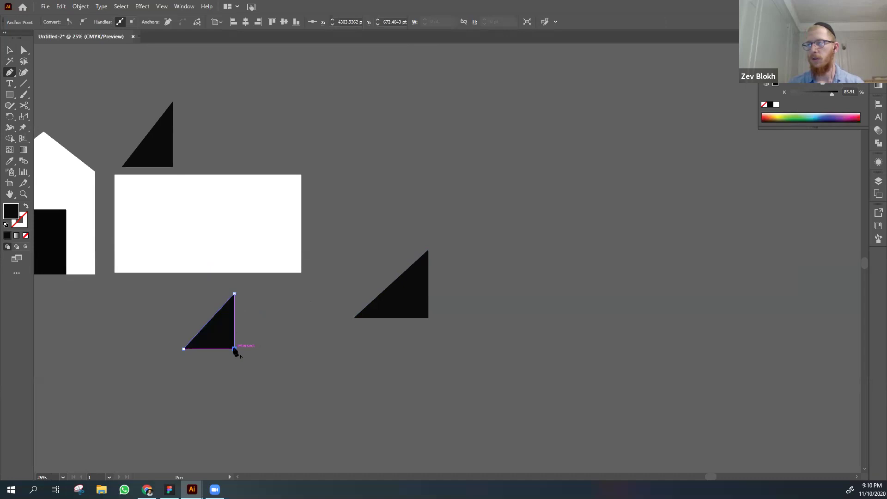
left_click(184, 349)
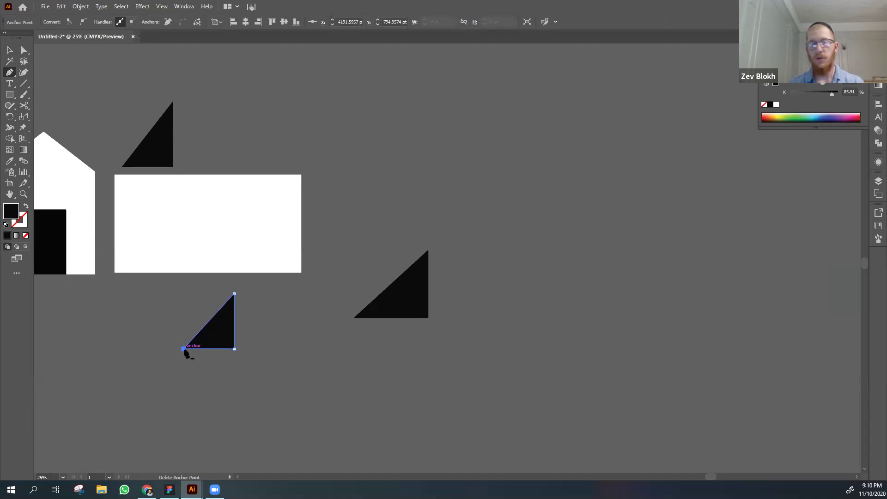
left_click(9, 51)
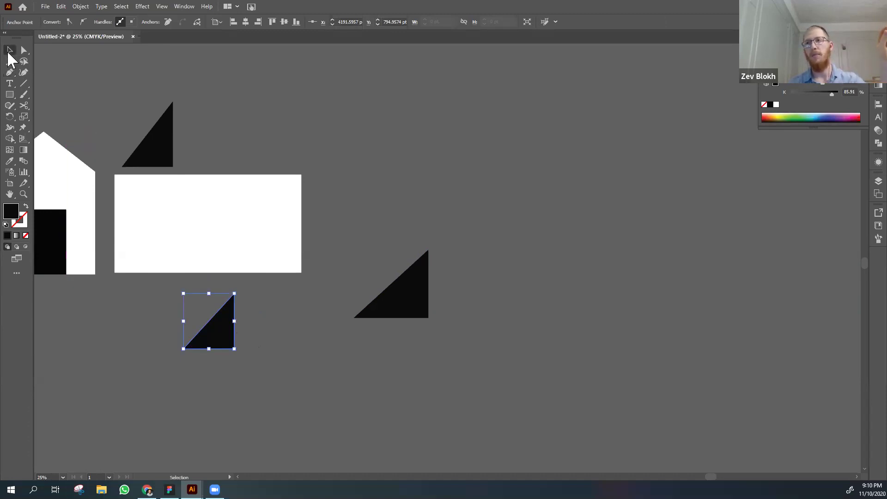
left_click(156, 314)
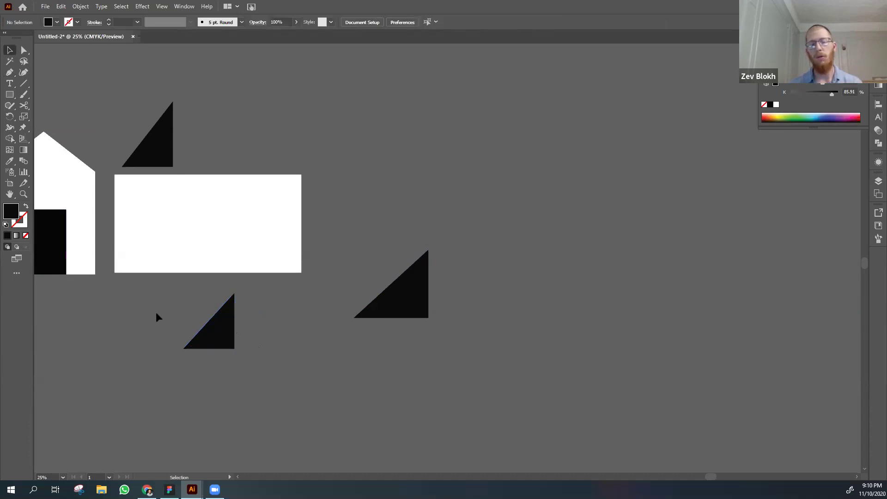
- Seat the first triangle on the wide rectangle's upper-left corner, and place a copy of it directly to its right
left_click_drag(153, 131, 143, 141)
left_click(270, 146)
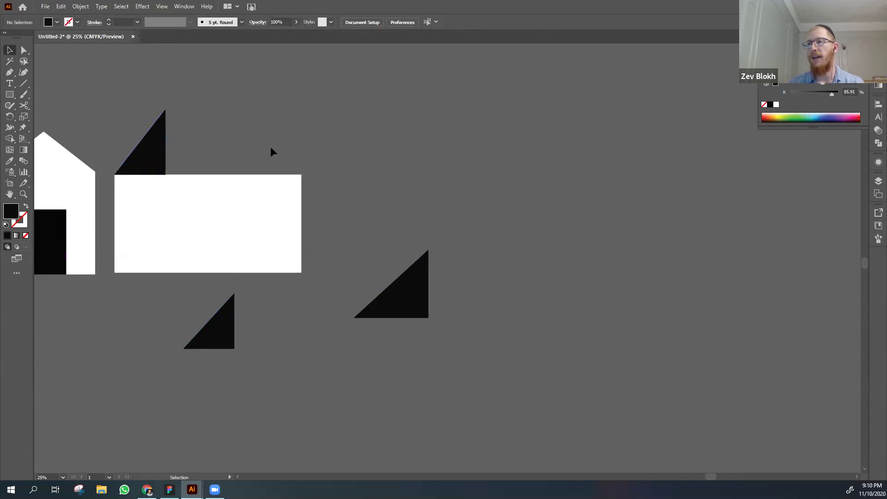
left_click(148, 147)
key("a")
key("v")
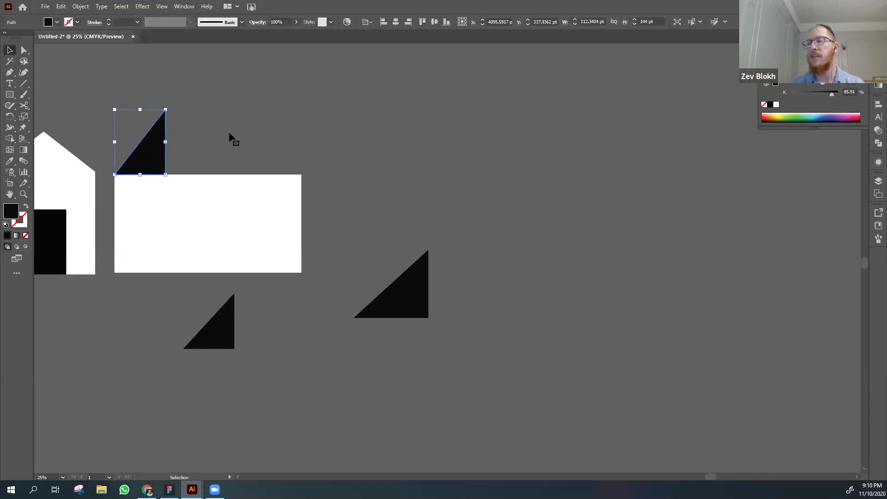
key("ctrl+v")
left_click(480, 270)
left_click_drag(465, 274, 214, 159)
left_click(277, 146)
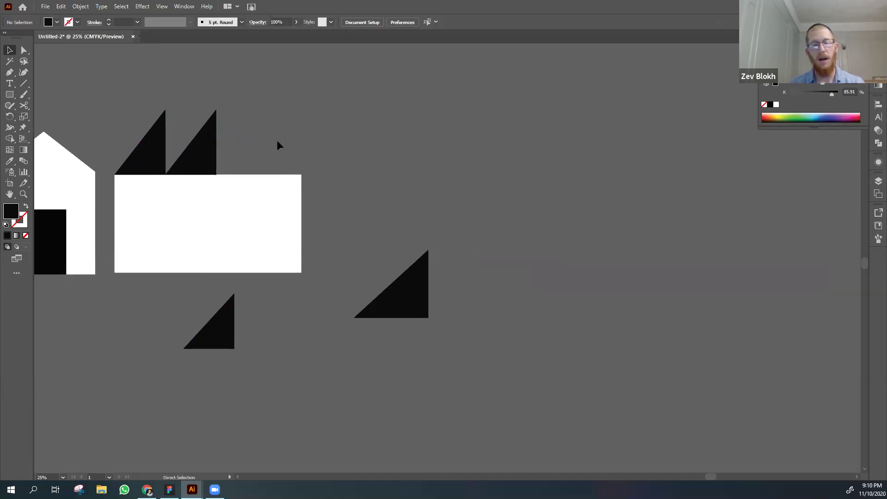
- Paste a third copy of the triangle and place it on the rectangle's top edge, touching the second one
key("ctrl+v")
right_click(278, 143)
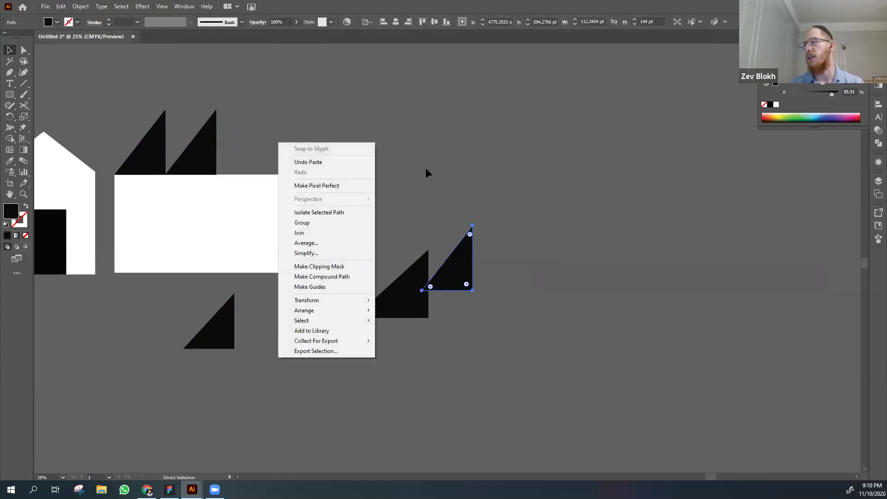
left_click(425, 168)
left_click_drag(465, 265, 260, 148)
left_click(361, 333)
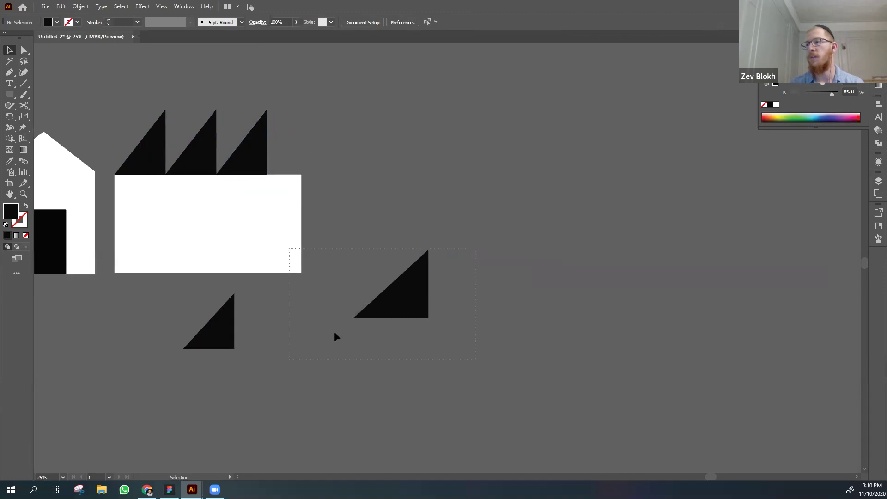
- Delete the two spare triangles lying below and to the lower right of the wide rectangle
left_click(374, 312)
left_click(213, 329, "shift")
key("Delete")
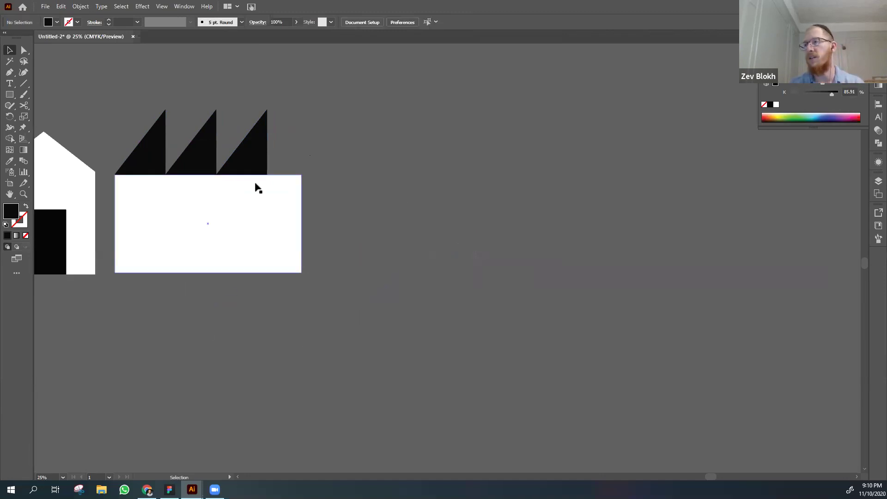
- Select the three roof triangles together and fill them with white
left_click_drag(337, 130, 142, 154)
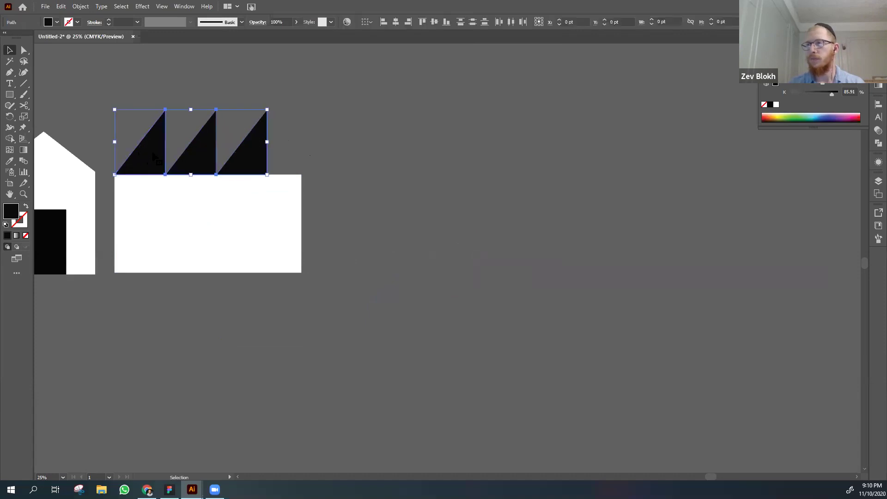
double_click(11, 212)
type("050505")
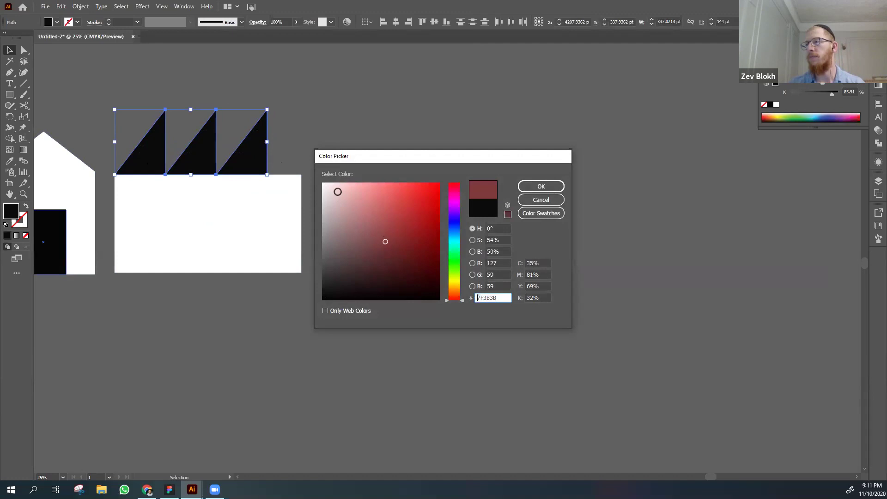
mouse_move(358, 216)
left_mouse_down()
mouse_move(327, 206)
mouse_move(322, 184)
left_mouse_up()
key("Return")
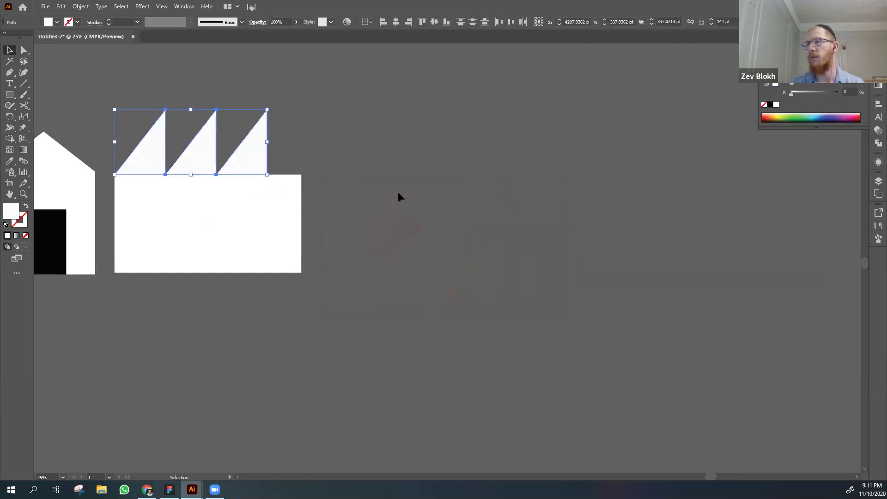
left_click(356, 178)
- Draw a tall narrow rectangle about 53 by 276 pt as a chimney rising from the wide rectangle's upper-right corner
left_click_drag(361, 162, 398, 190)
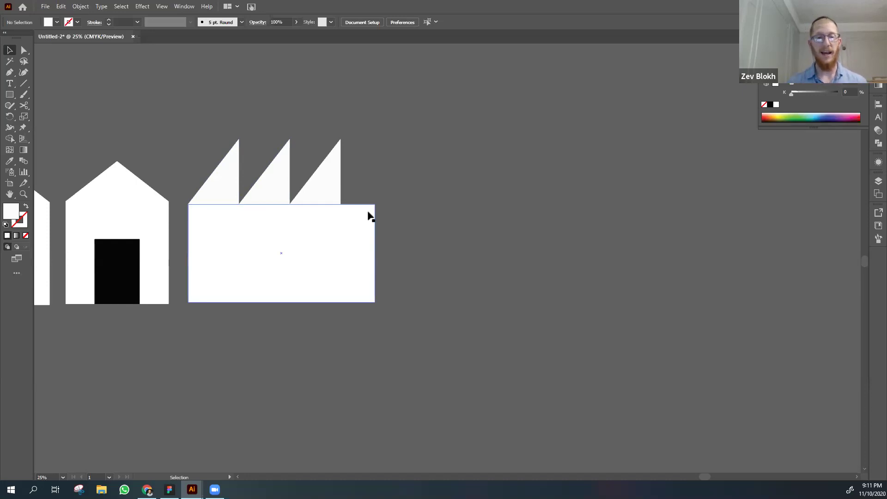
key("space")
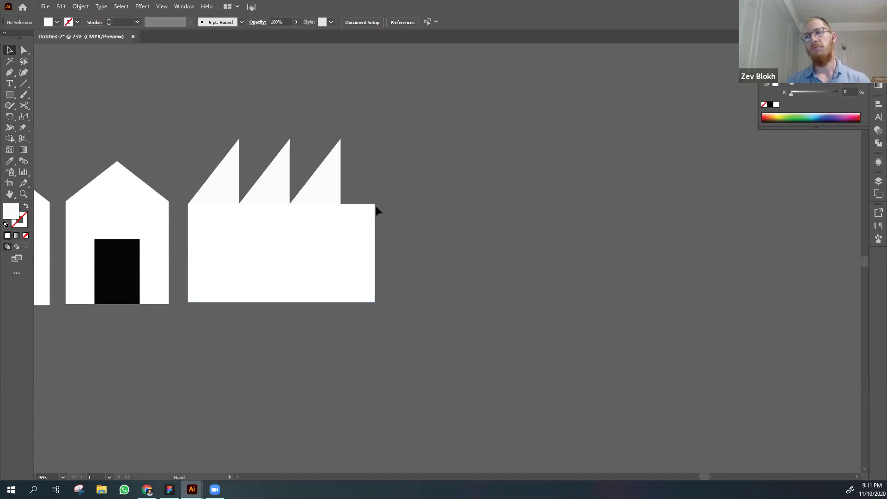
left_click(9, 94)
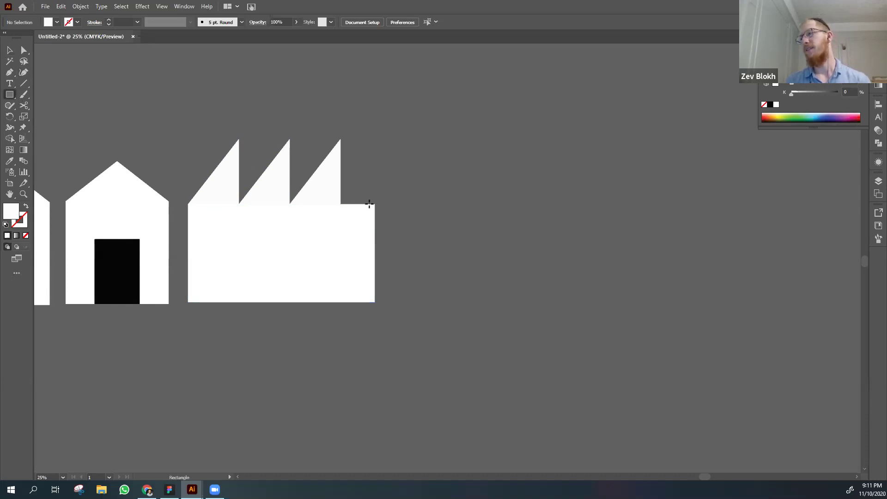
left_click_drag(374, 203, 351, 79)
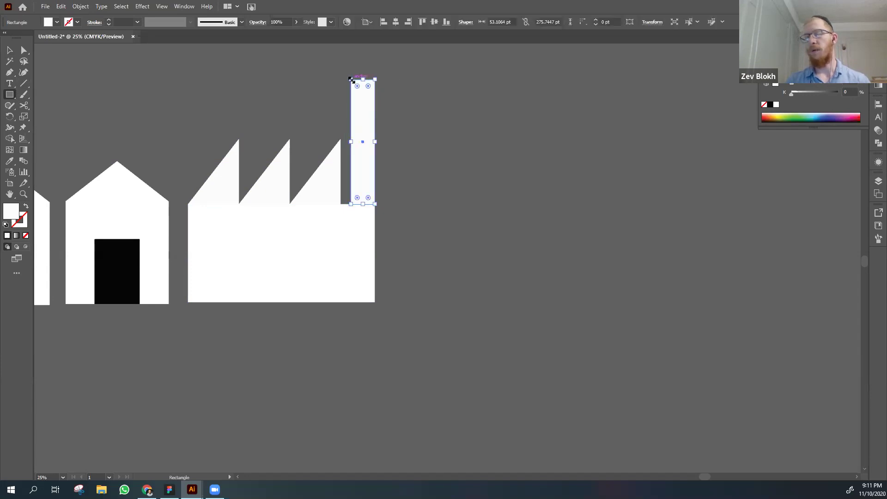
key("v")
left_click(483, 190)
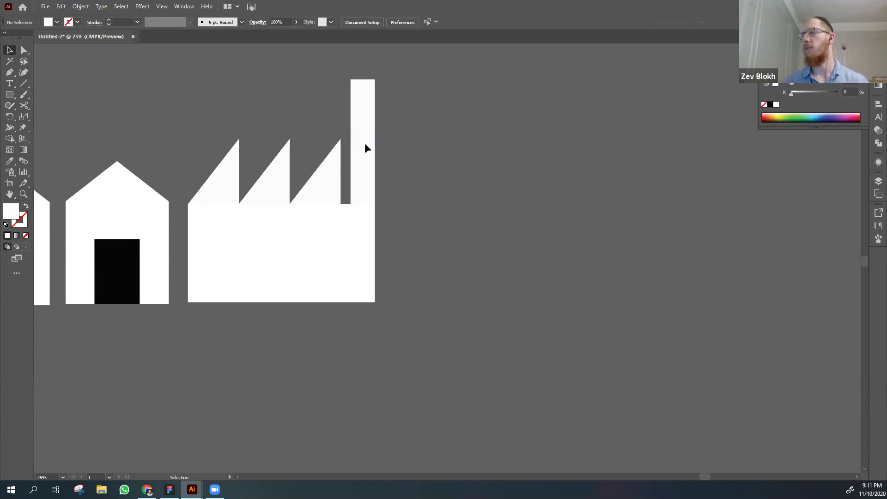
- Select the three roof triangles and the chimney together and set their fill to pure white FFFFFF
left_click_drag(441, 159, 197, 191)
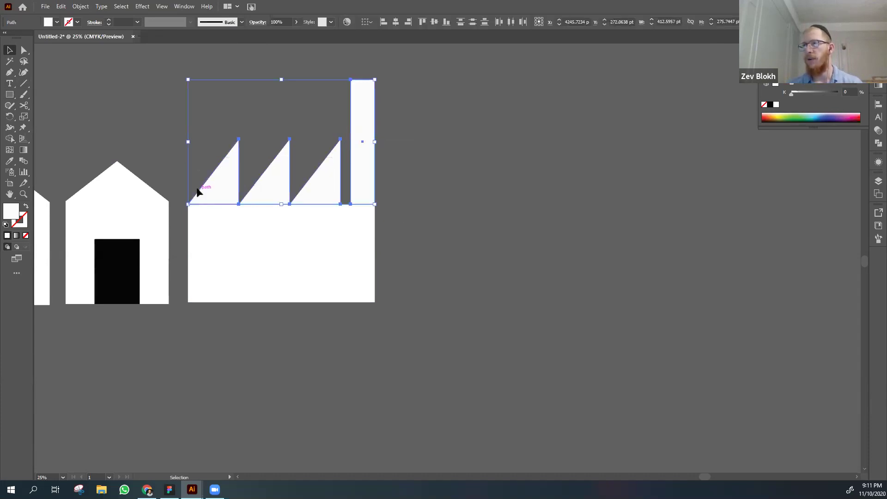
double_click(10, 215)
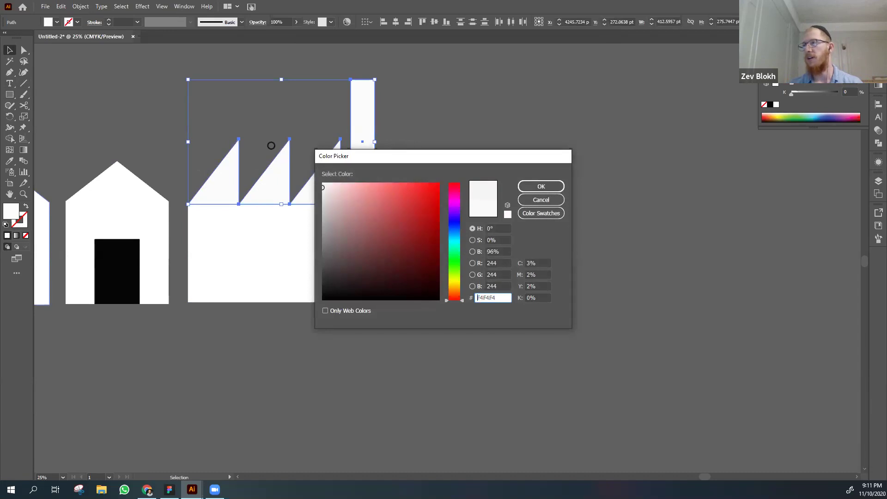
left_click_drag(333, 180, 319, 178)
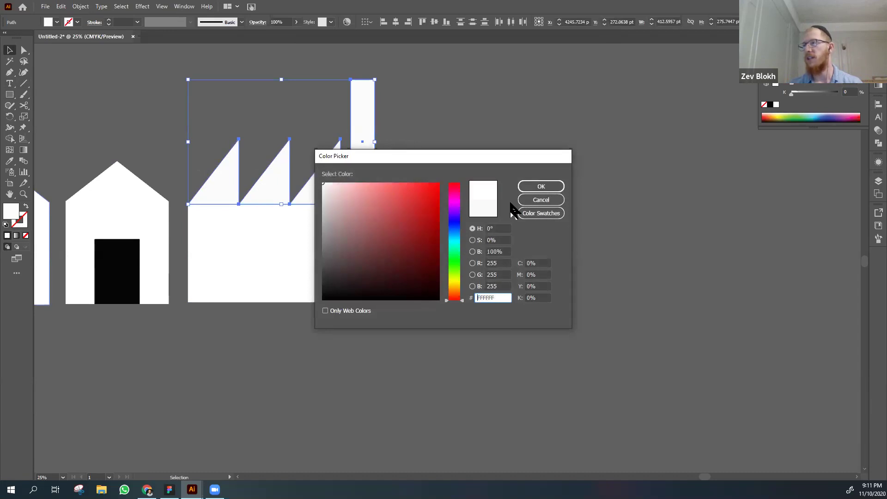
left_click(540, 187)
left_click(431, 217)
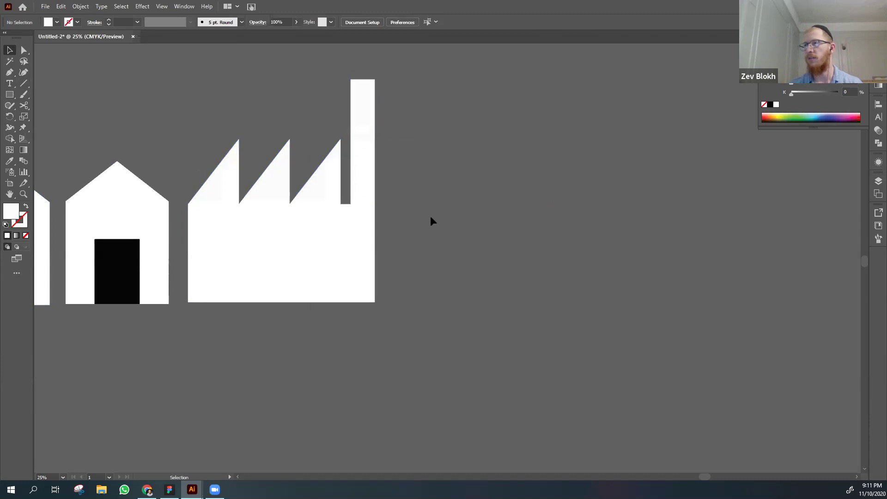
- Try near-black and dark red shades for the leftmost roof triangle's fill and return it to white FFFFFF
left_click(222, 189)
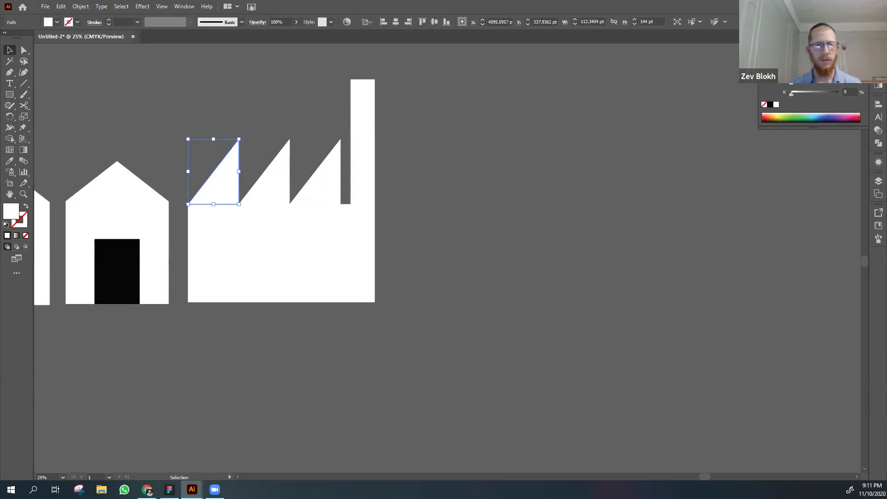
double_click(11, 211)
type("C41E1E")
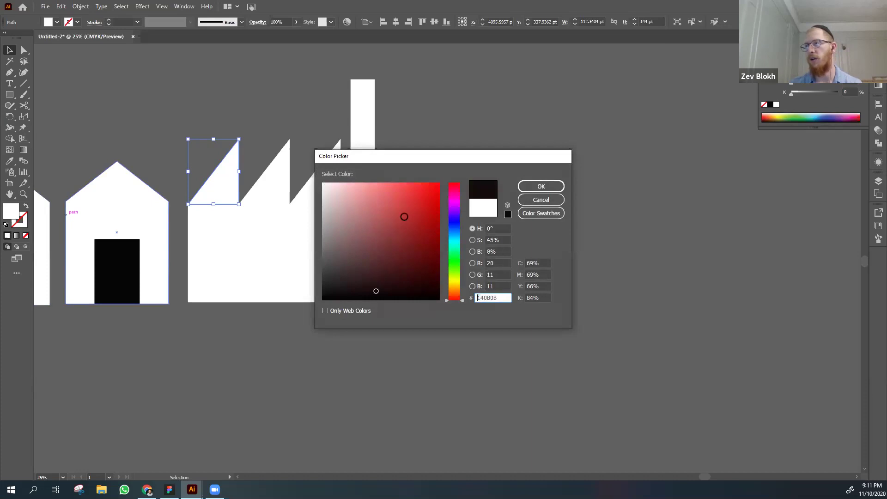
left_click_drag(318, 180, 318, 183)
mouse_move(384, 231)
left_mouse_down()
mouse_move(314, 176)
mouse_move(386, 234)
mouse_move(411, 224)
mouse_move(347, 202)
mouse_move(426, 230)
left_mouse_up()
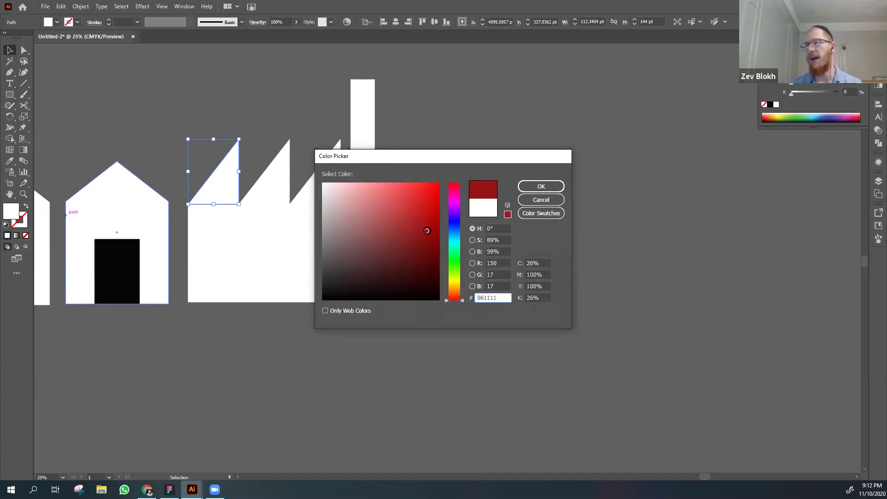
left_click(323, 183)
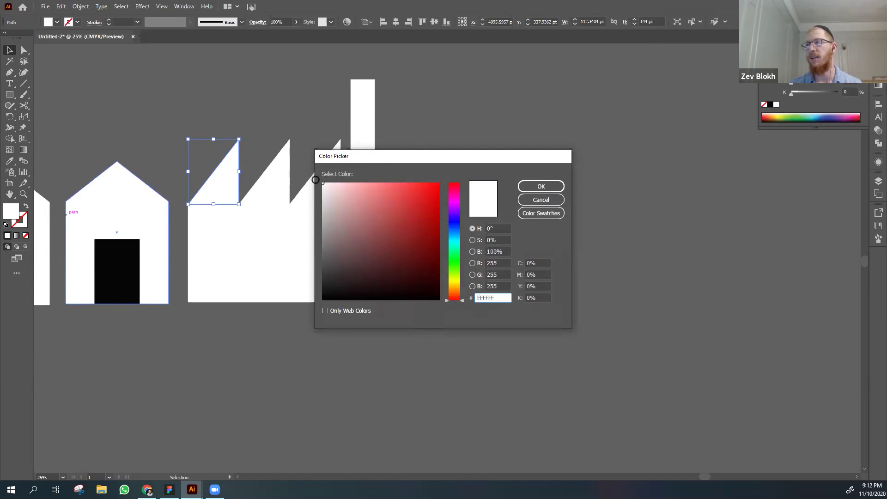
left_click(542, 189)
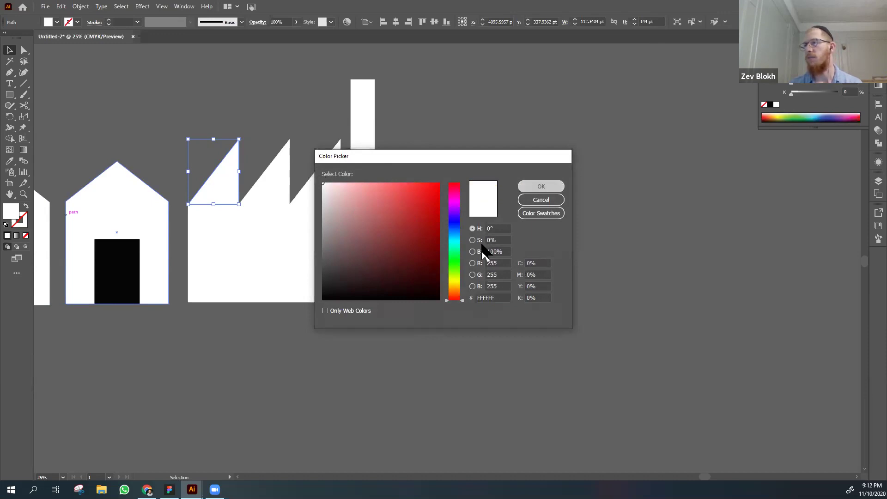
left_click(480, 242)
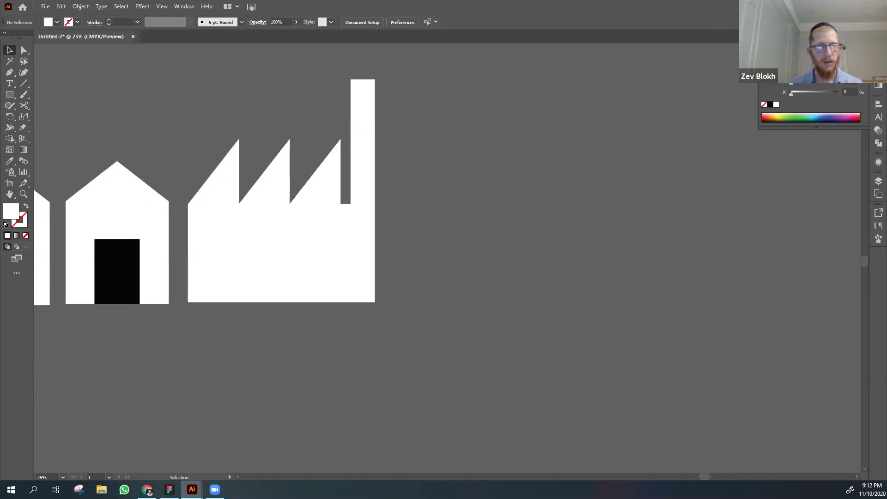
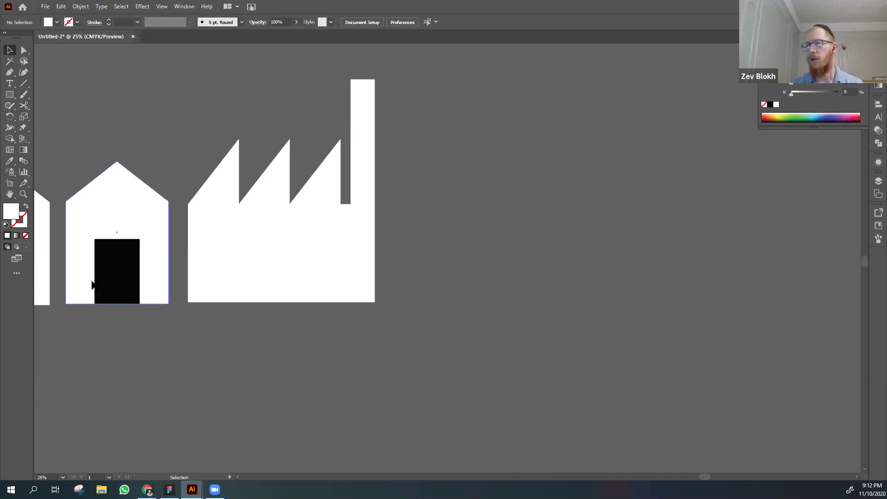
- Try moving the house beside the factory to the empty area on the factory's other side
left_click(114, 285)
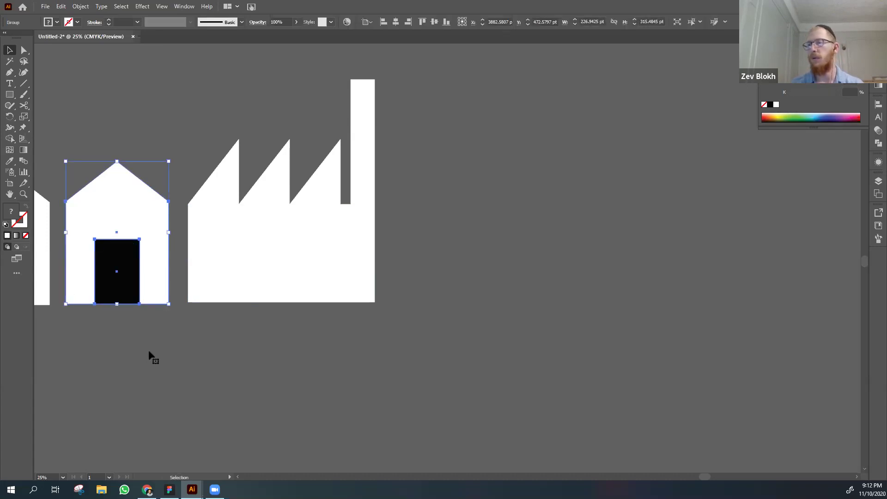
left_click_drag(124, 206, 453, 232)
key("Delete")
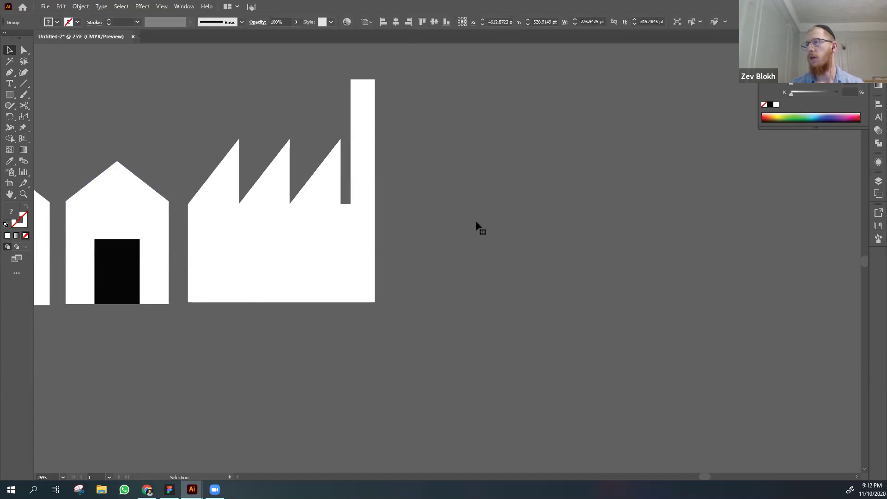
- Fill all the factory shapes with near-black and group them as one object
left_click(198, 244)
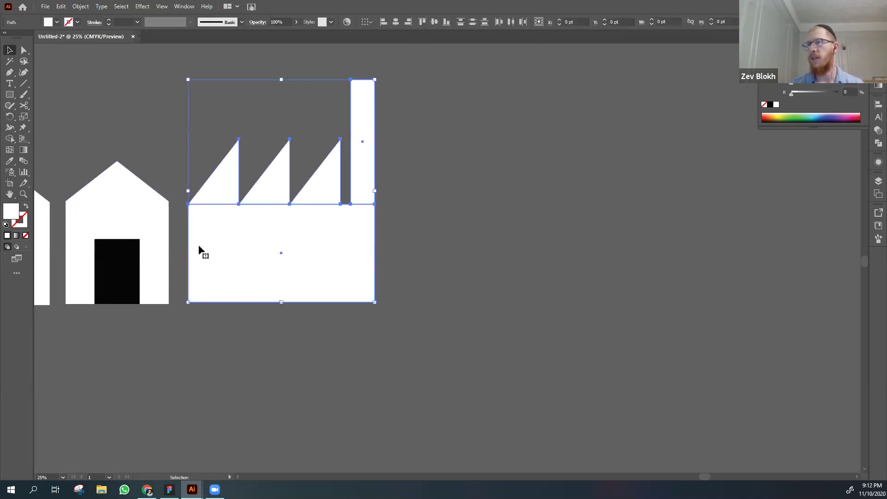
double_click(11, 211)
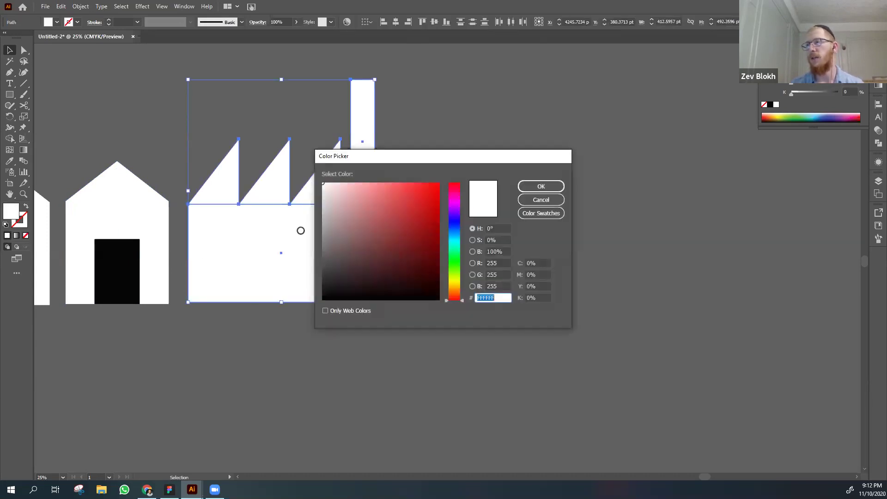
left_click(333, 295)
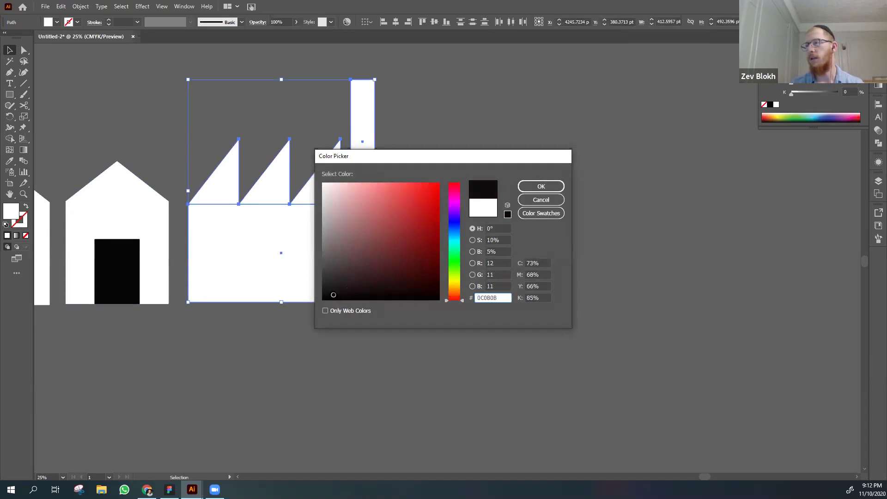
left_click(540, 199)
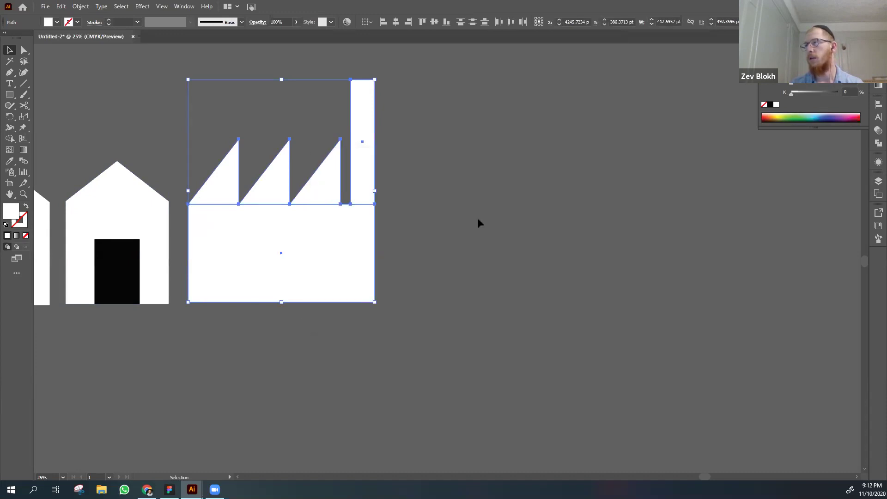
left_click(470, 218)
scroll(585, 234, "left", 3)
key("ctrl+minus")
key("ctrl+minus")
left_click_drag(585, 196, 370, 328)
key("a")
key("v")
left_click(577, 221)
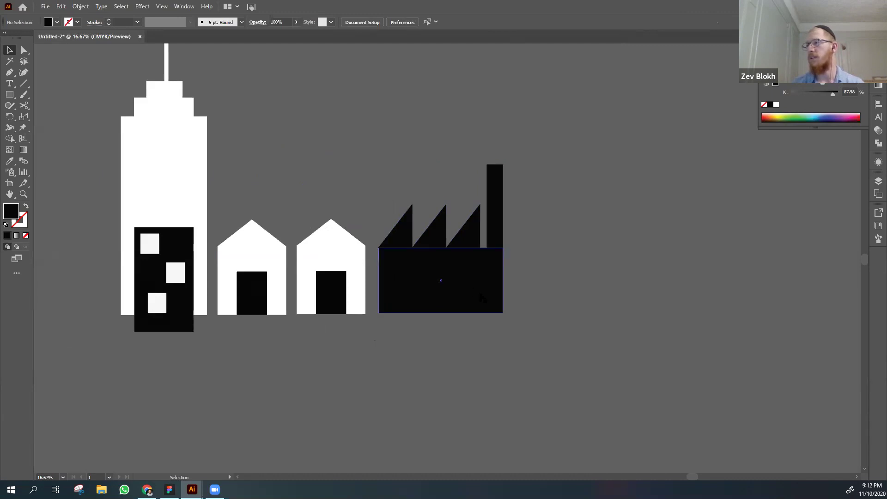
- Place the black factory over the skyscraper's lower-left part and move the black building with white windows below it
key("ctrl+minus")
left_click_drag(475, 257, 187, 243)
left_click(234, 263)
left_click_drag(234, 263, 212, 393)
left_click_drag(170, 270, 213, 309)
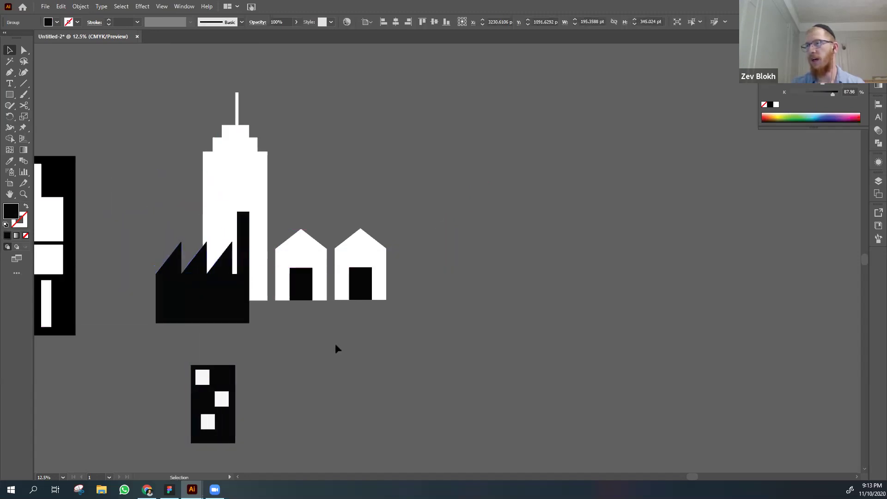
left_click(335, 343)
- Move the windowed building to the lower right of the houses and place the right-hand house at the skyscraper's base
left_click_drag(220, 394, 462, 356)
left_click_drag(372, 273, 245, 328)
left_click(327, 367)
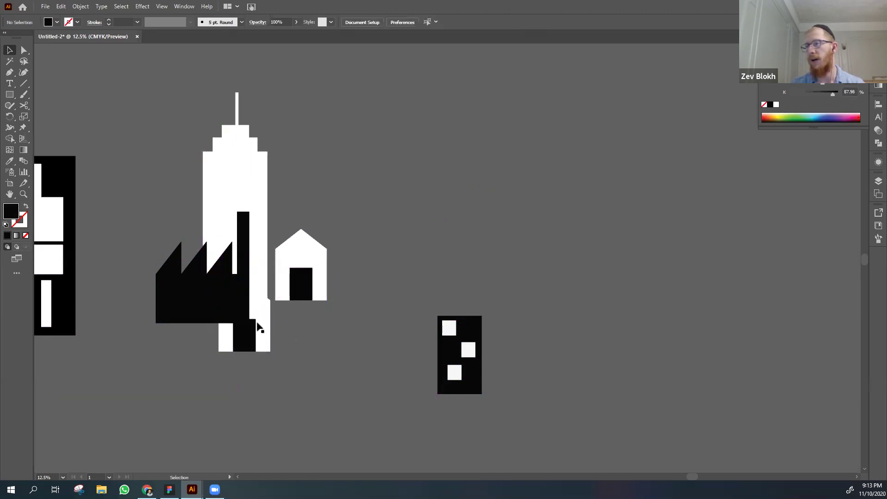
- Move the black factory left so it stands against the skyscraper's left edge
left_click(257, 338)
left_click(202, 307)
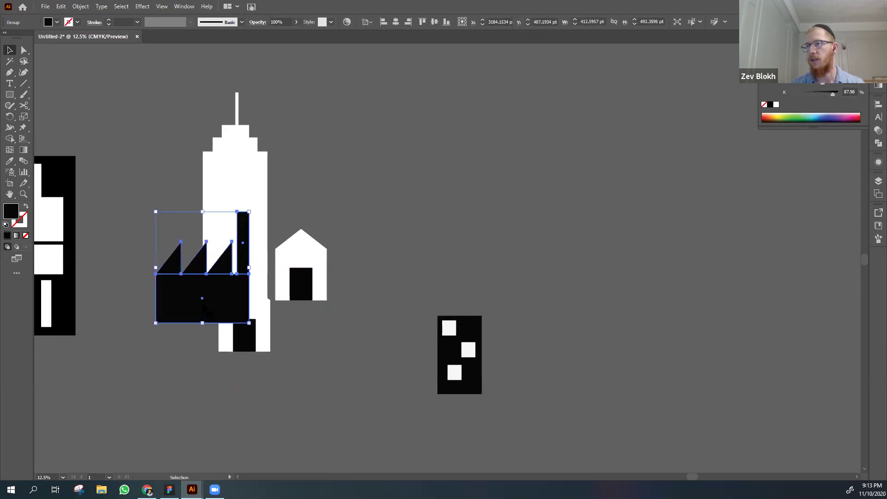
right_click(201, 305)
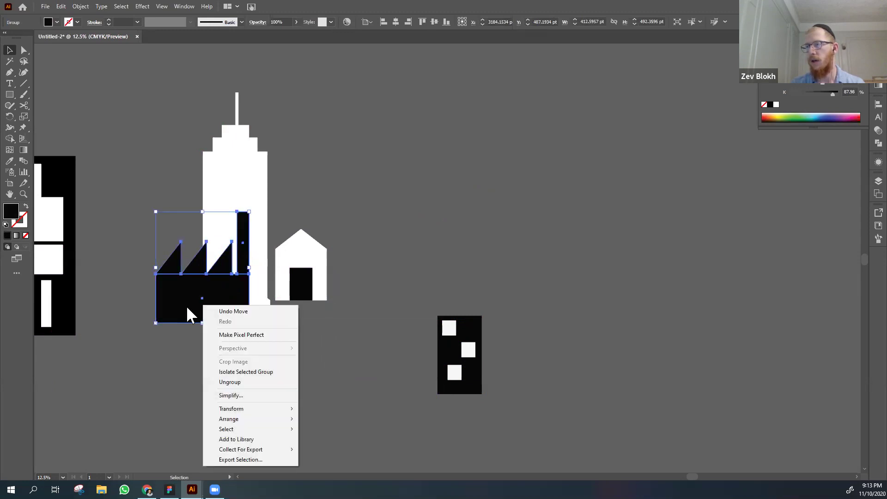
key("Escape")
left_click(142, 295)
mouse_move(188, 310)
left_mouse_down()
mouse_move(139, 290)
mouse_move(168, 292)
mouse_move(171, 306)
left_mouse_up()
left_click(323, 224)
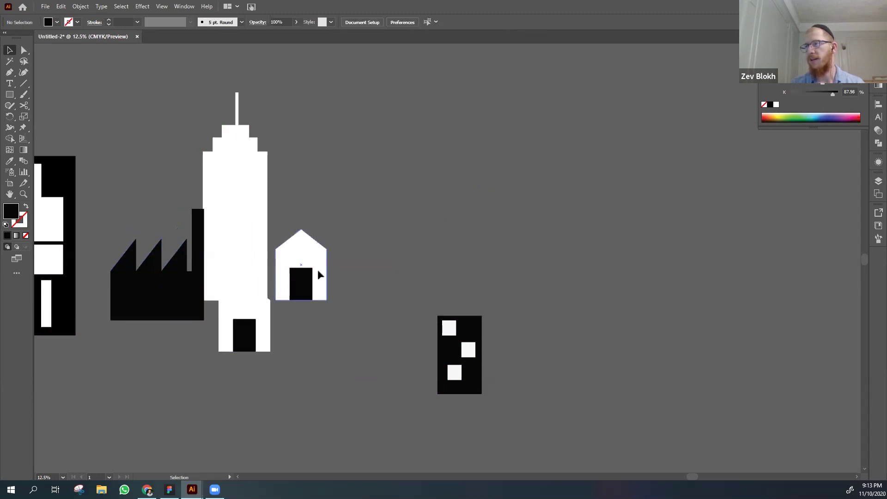
- Rearrange the houses and windowed building, leaving one house and the building at the skyscraper's base and the other house off to the right
key("ctrl+z")
left_click_drag(255, 327, 392, 291)
left_click_drag(471, 352, 269, 290)
left_click(286, 390)
left_click_drag(390, 280, 274, 283)
left_click(351, 378)
- Scale the white skyscraper down to a small tower and place it above the factory and house
left_click(264, 199)
key("ctrl+minus")
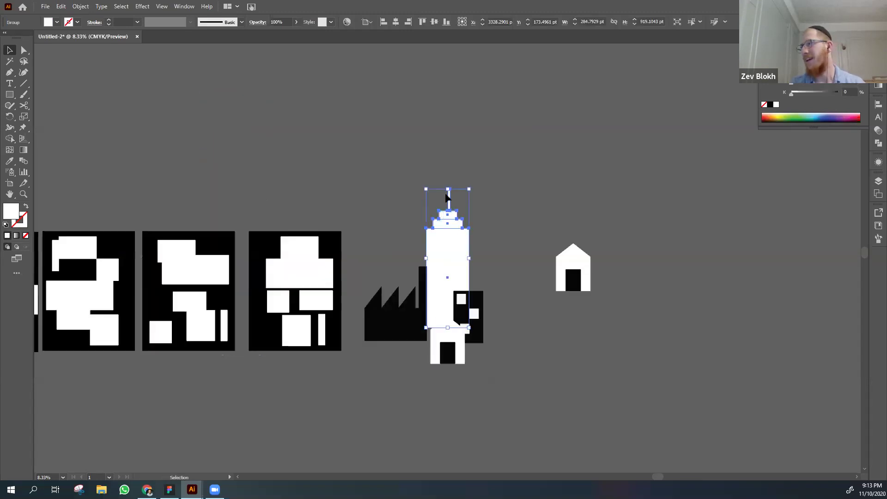
left_click_drag(446, 198, 360, 207)
left_click(497, 242)
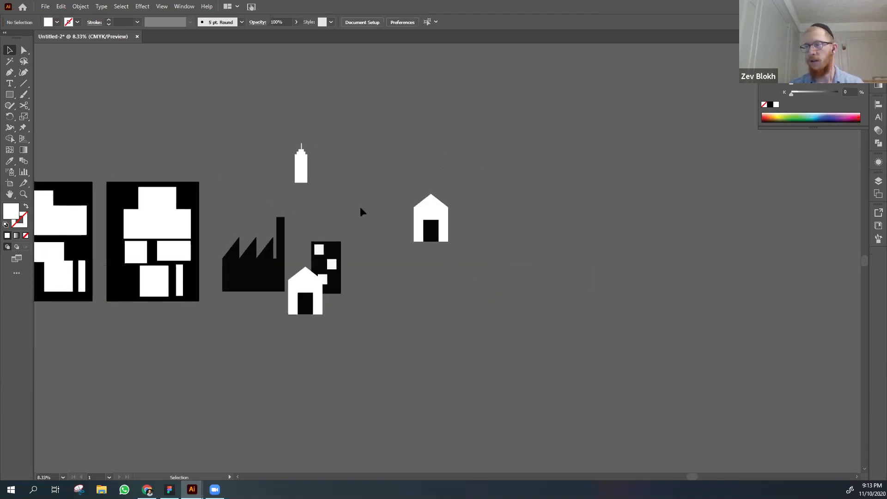
- Move the black factory closer to the left side of the foreground house
key("ctrl+=")
left_click_drag(169, 253, 179, 266)
left_click(146, 380)
left_click_drag(185, 298, 178, 299)
left_click(182, 402)
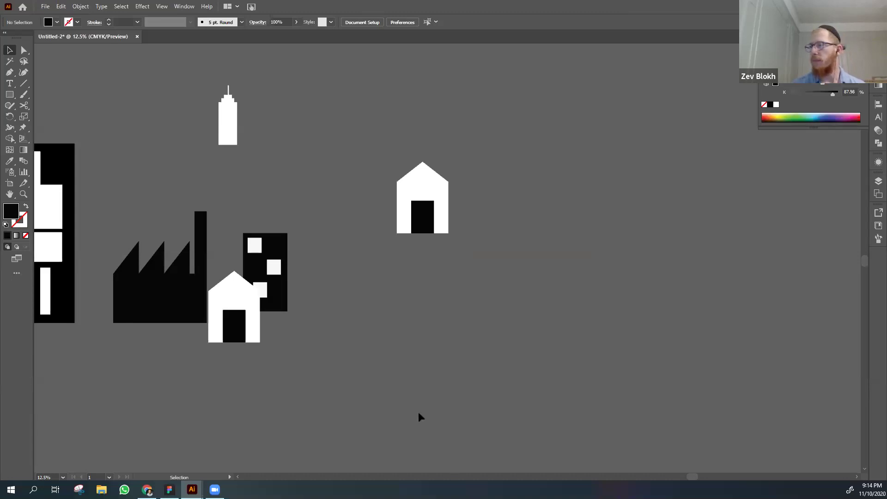
- Draw a five-point open zigzag path with the Pen tool below the right-hand house, and swap its fill and stroke to leave a black outline
left_click(11, 75)
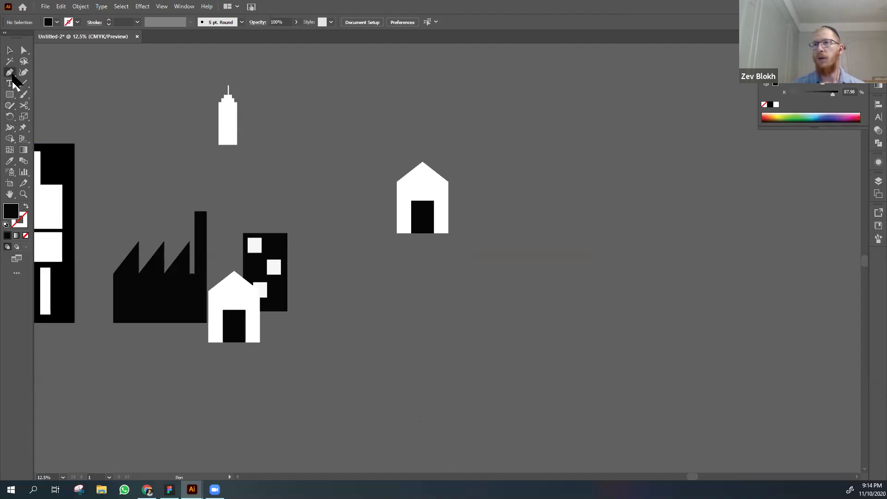
left_click(346, 336)
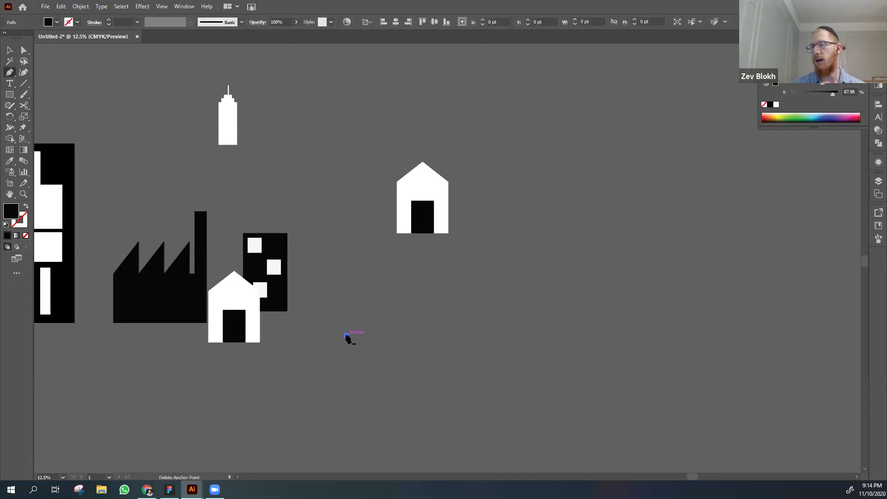
left_click(386, 279)
left_click(492, 311)
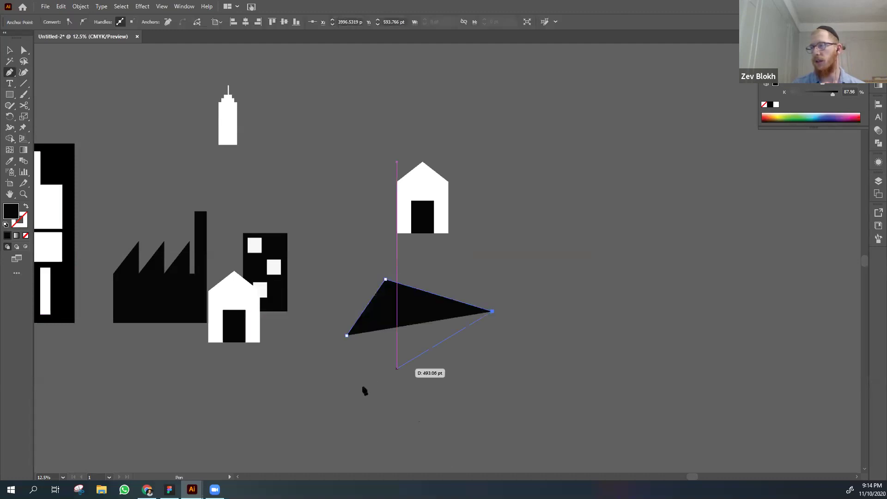
left_click(363, 387)
left_click(441, 279)
key("v")
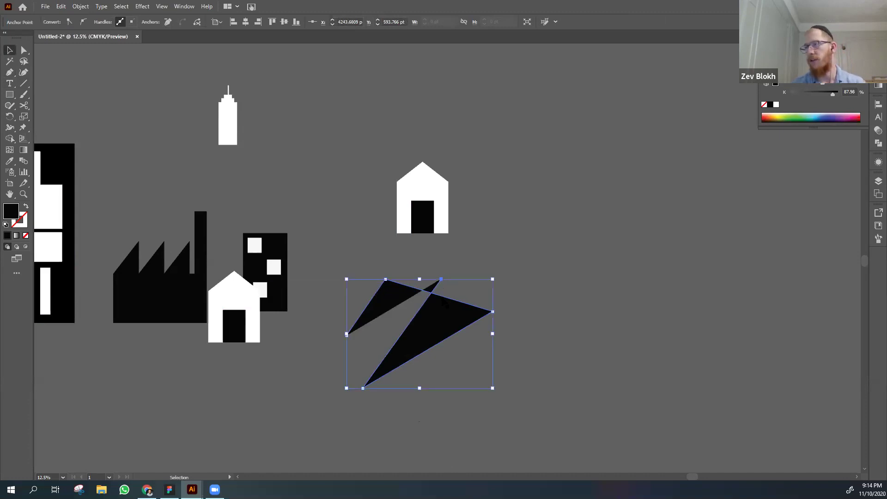
left_click(26, 207)
left_click(345, 417)
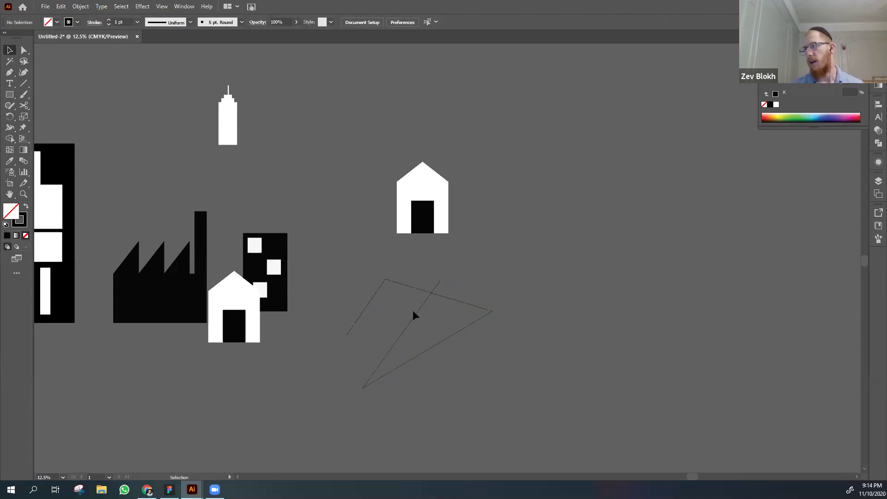
- Examine the crossing lines of the stroked path up close, return to the wider view, and choose the Zoom tool
key("ctrl+equal")
key("ctrl+equal")
key("ctrl+equal")
key("ctrl+equal")
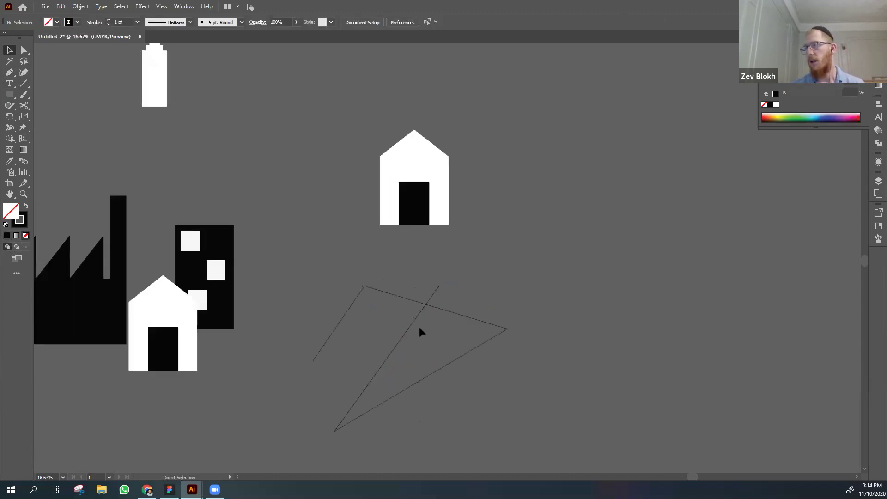
scroll(392, 274, "down", 3)
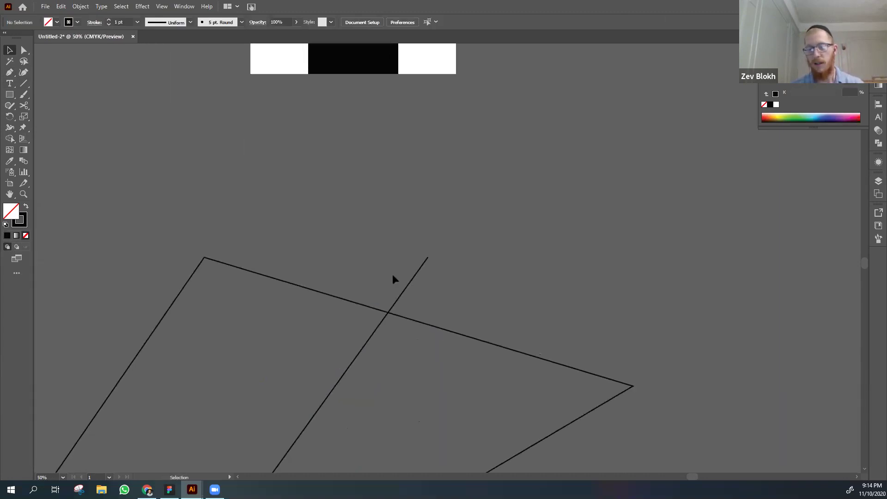
key("ctrl+minus")
key("ctrl+minus")
key("ctrl+minus")
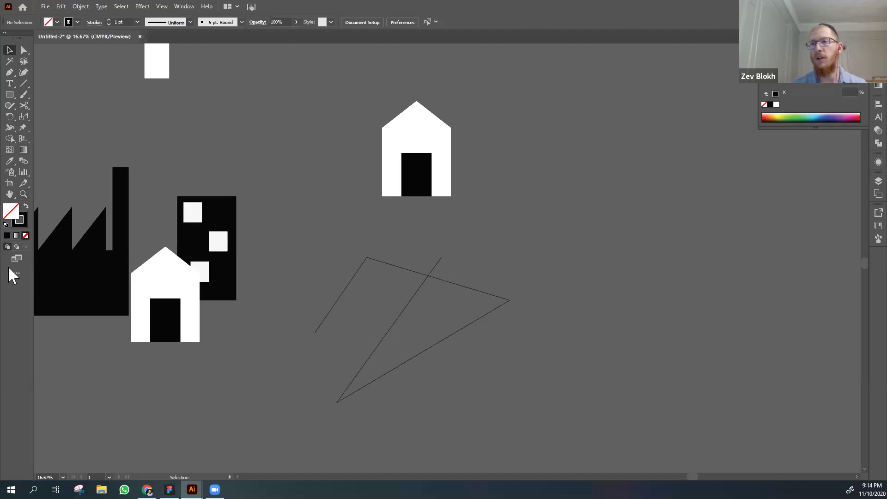
left_click(26, 194)
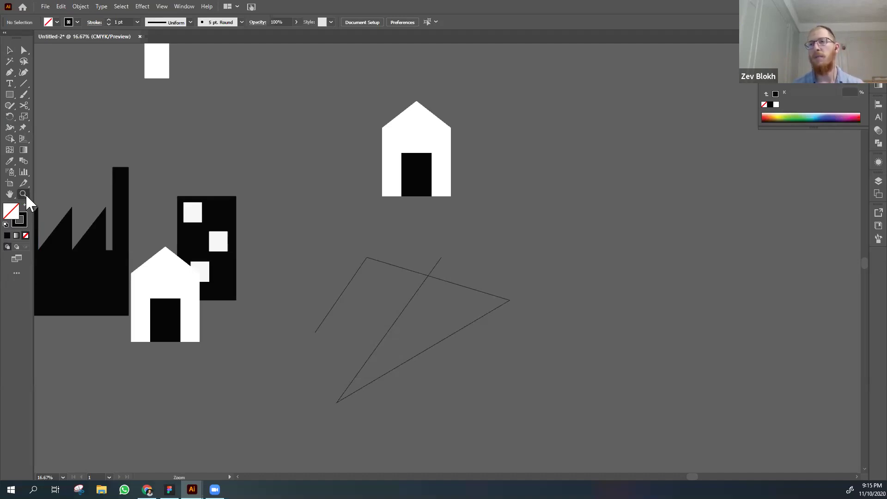
- Examine the stroked zigzag path by zooming in to 50% and back out with the Zoom tool, ending at 16.67%
left_click(418, 305)
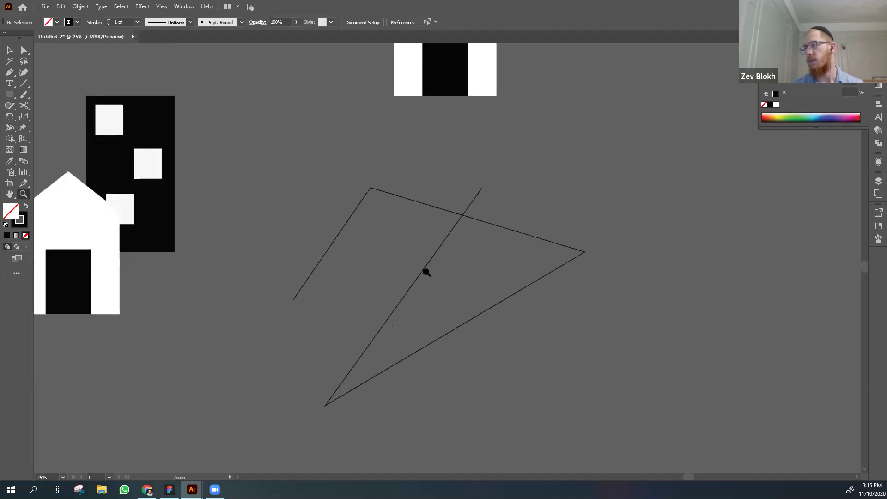
left_click(426, 262)
left_click(427, 264)
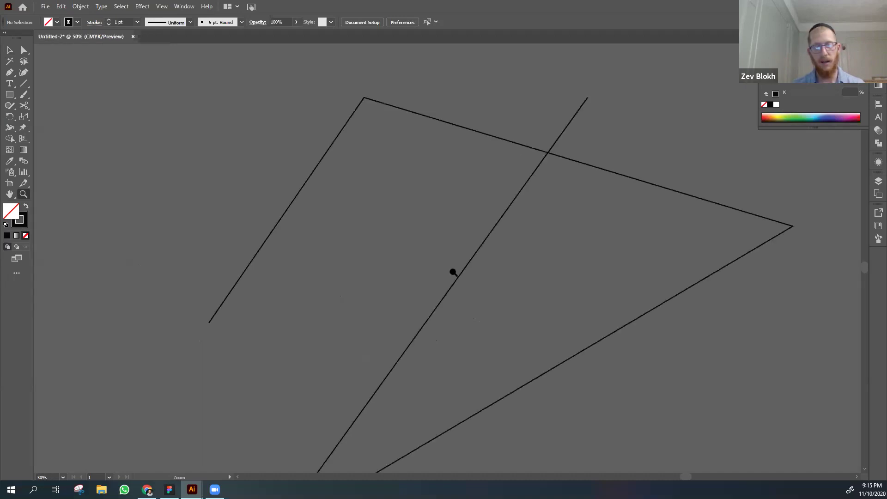
key("alt")
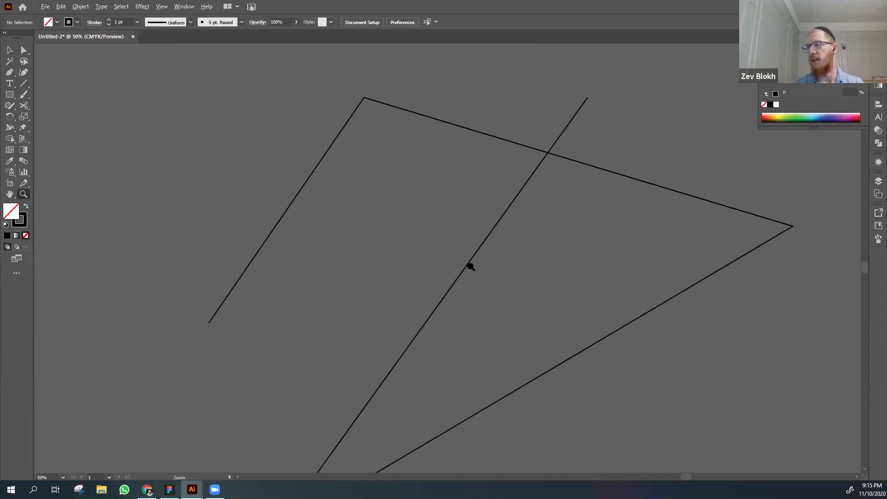
left_click(470, 266, "alt")
left_click(470, 266, "alt")
left_click(471, 266, "alt")
left_click(470, 267, "alt")
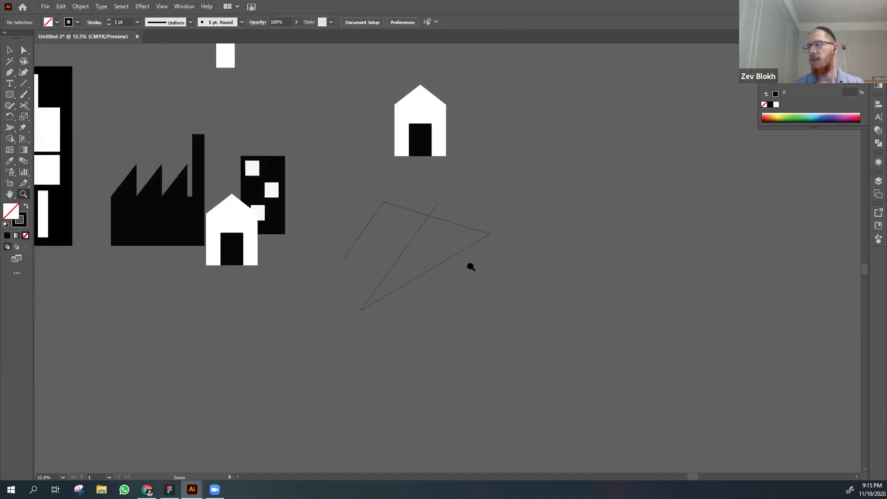
left_click(434, 252)
left_click(434, 252)
left_click(434, 253)
left_click(435, 252, "alt")
left_click(435, 253, "alt")
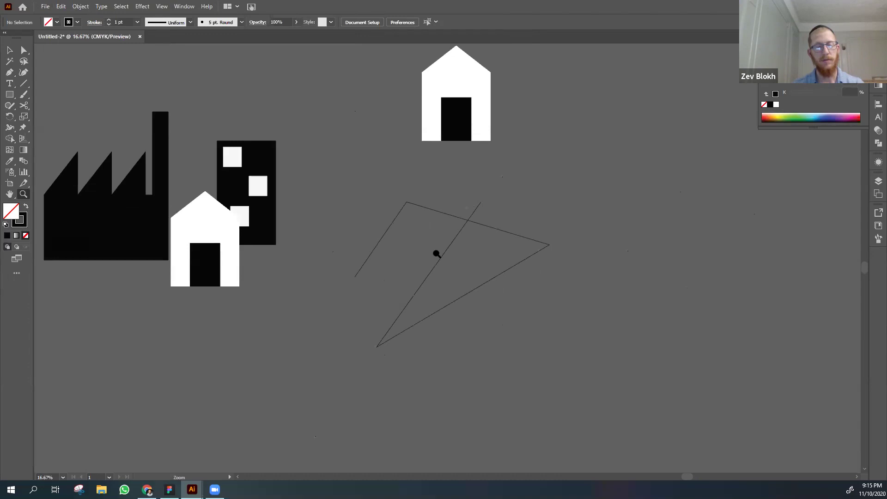
- Switch to the Selection tool and view the small tower, factory, houses and zigzag path together at 12.5% zoom
key("v")
left_click_drag(383, 256, 428, 281)
key("ctrl+minus")
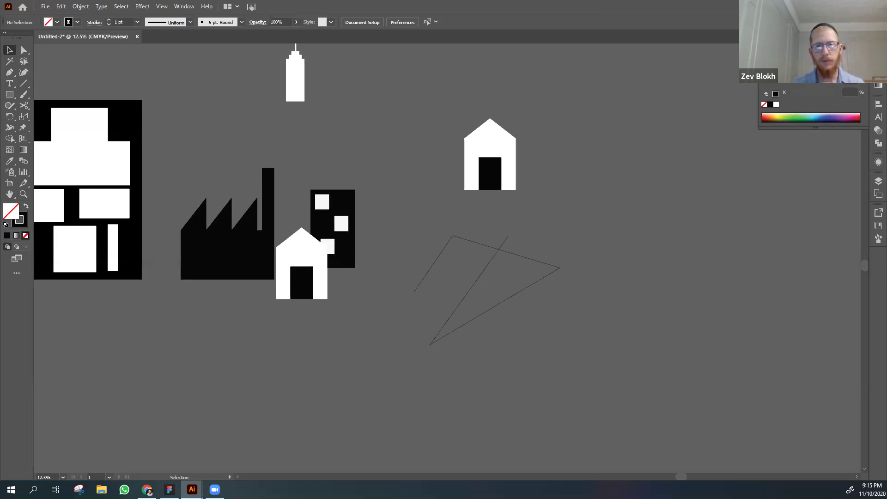
left_click_drag(309, 317, 313, 354)
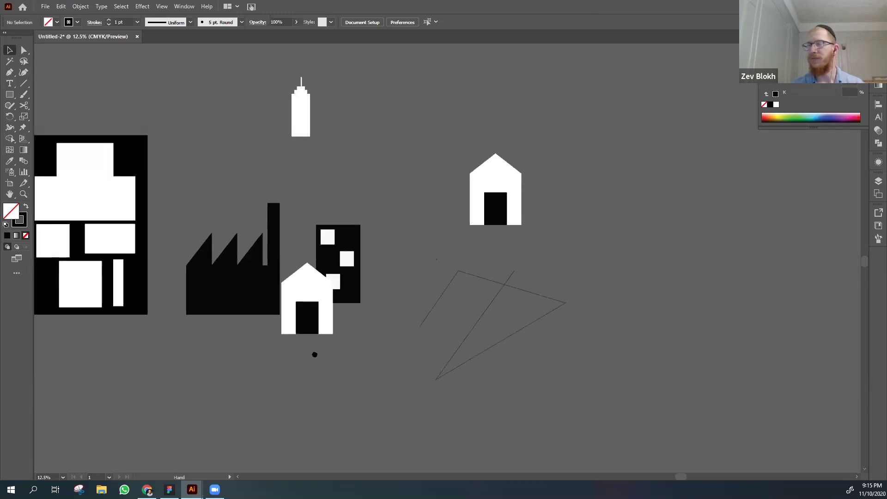
left_click_drag(191, 342, 150, 333)
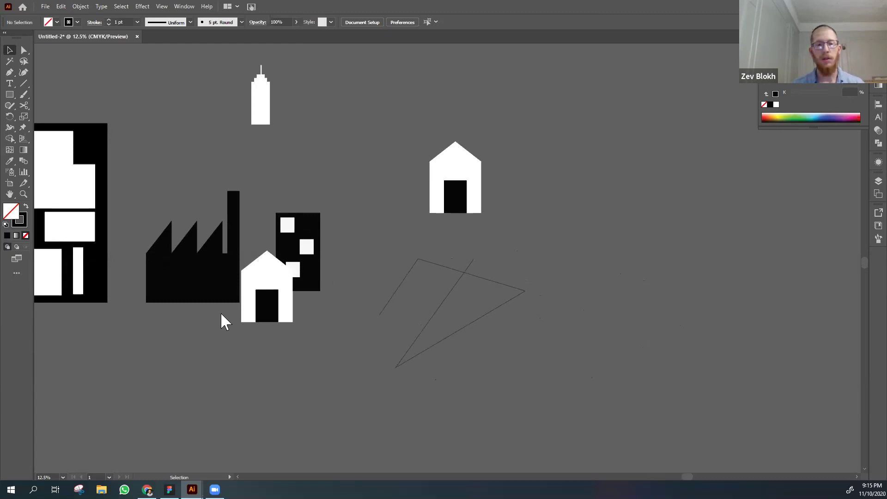
key("super+d")
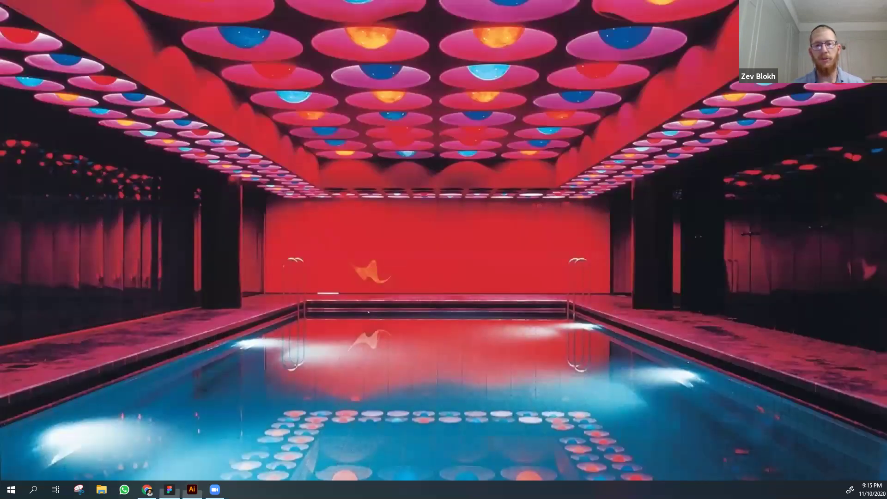
key("alt+Tab")
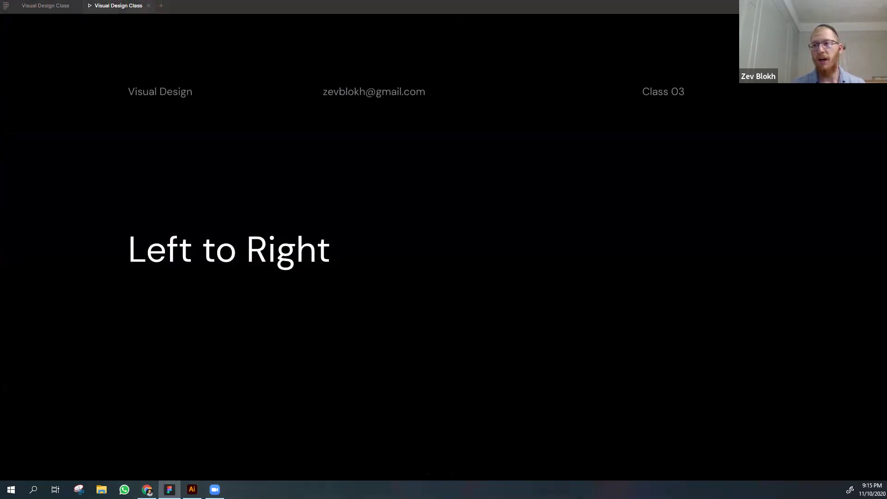
key("alt+Tab")
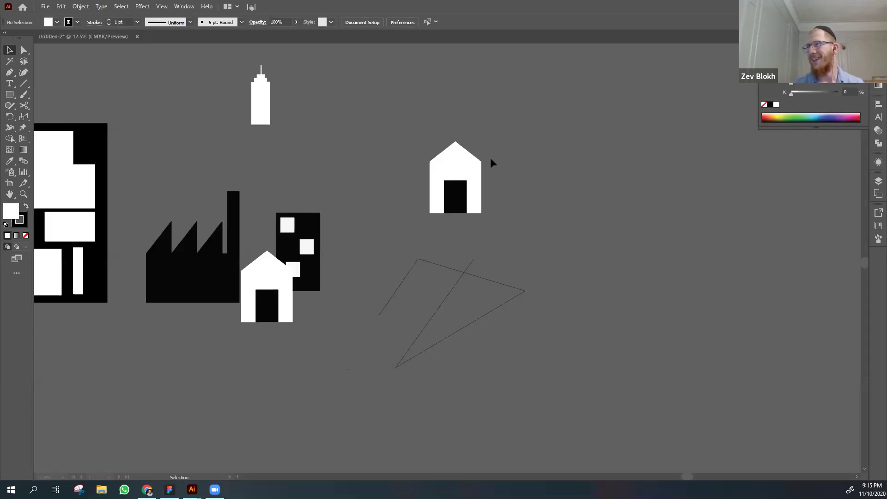
- Try to stretch the separate white house group horizontally without keeping its proportions, and undo each stretch
left_click(471, 180)
left_click(554, 181)
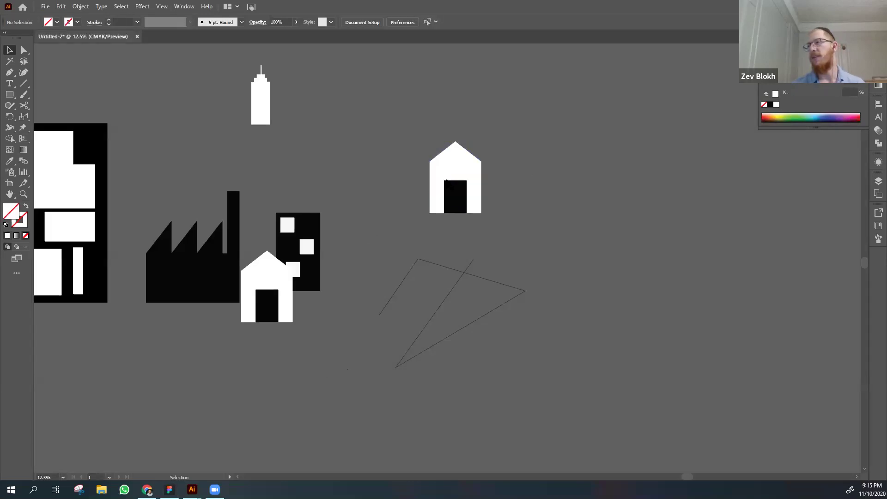
left_click(457, 185)
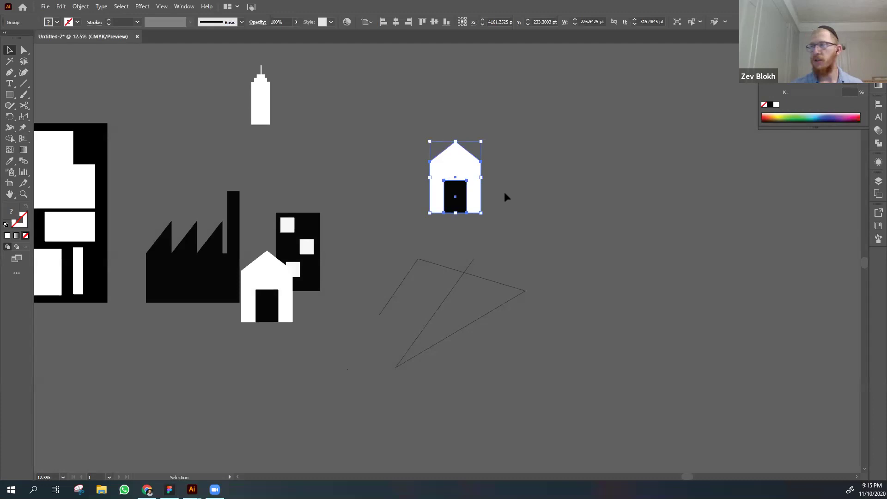
scroll(504, 194, "right", 3)
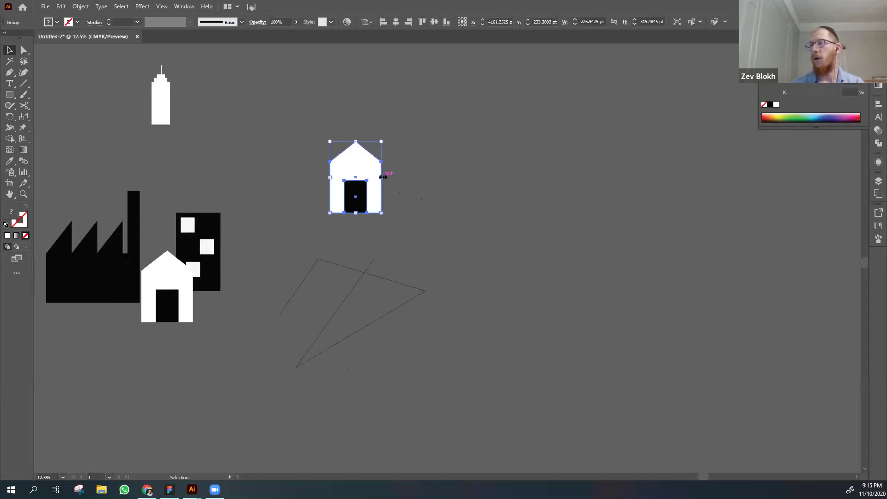
left_click_drag(383, 176, 630, 177)
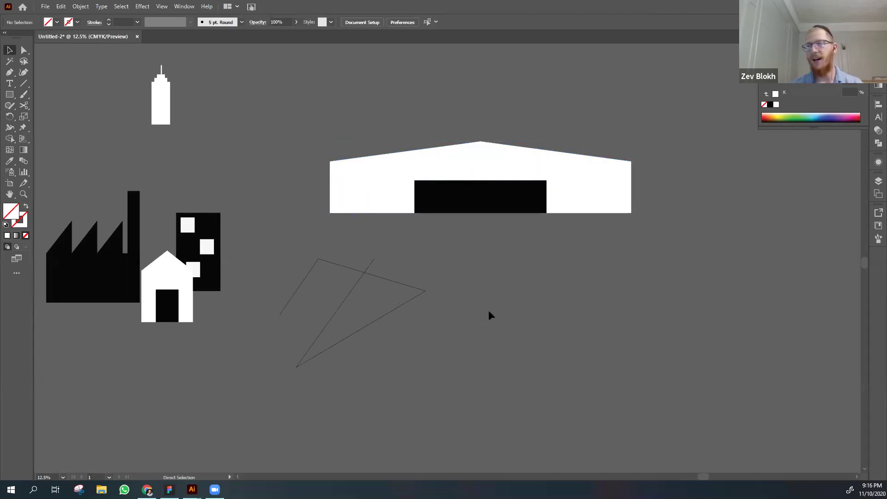
key("ctrl+z")
left_click_drag(382, 177, 646, 194)
left_click(489, 267)
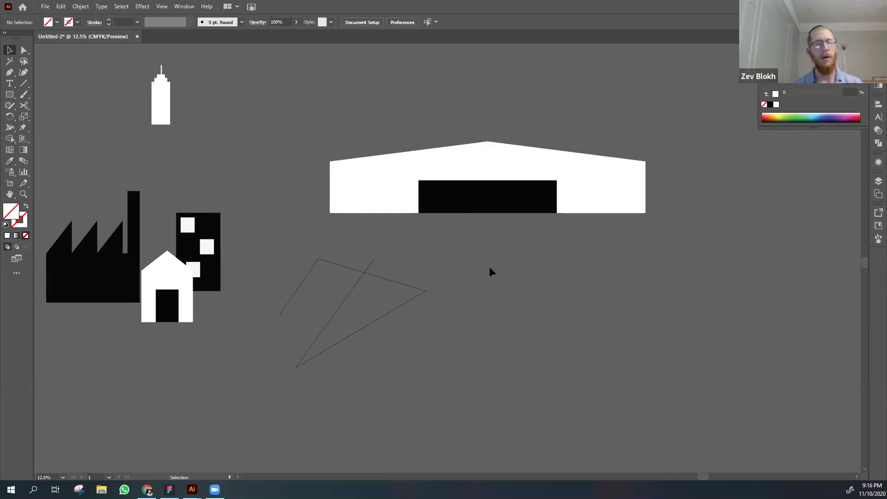
key("ctrl+z")
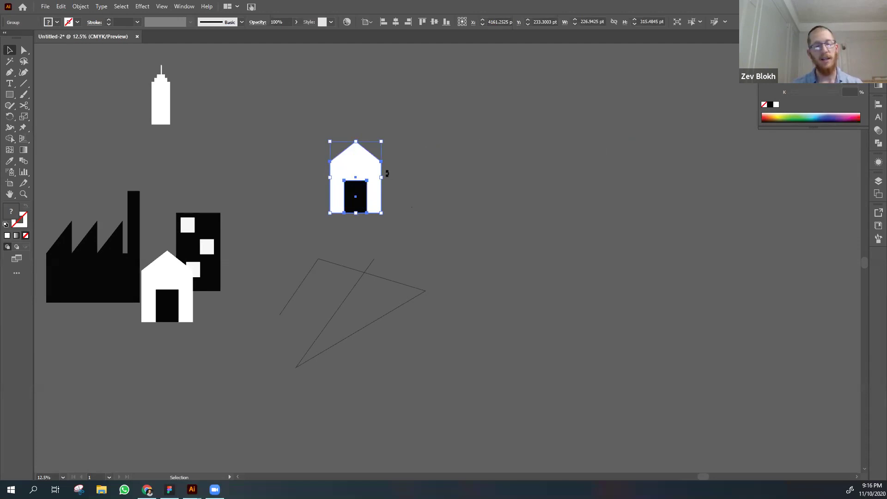
- Try enlarging the separate white house group with its proportions constrained, undo each enlargement, and deselect it
key("shift")
left_click_drag(387, 173, 582, 173)
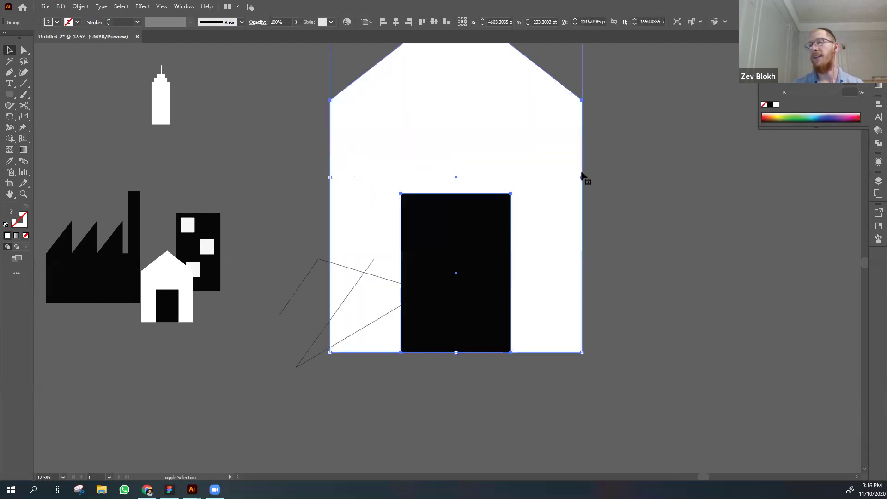
key("ctrl+z")
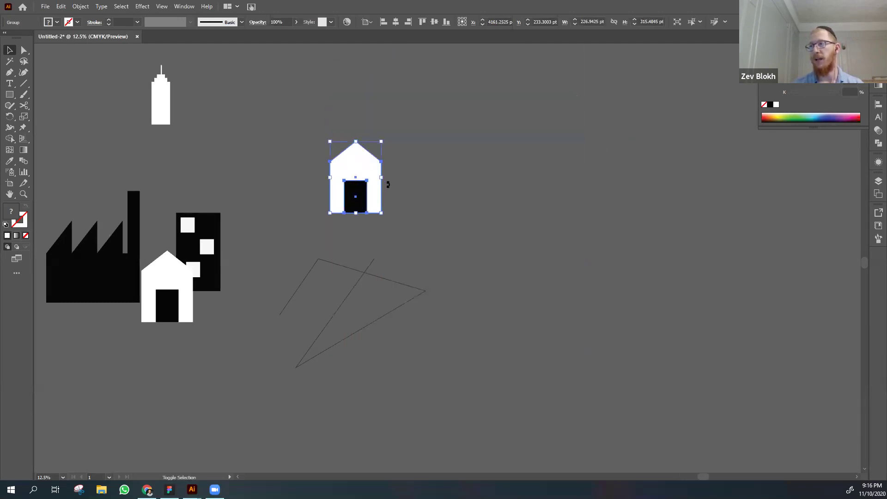
left_click_drag(381, 177, 551, 161)
left_click(595, 189)
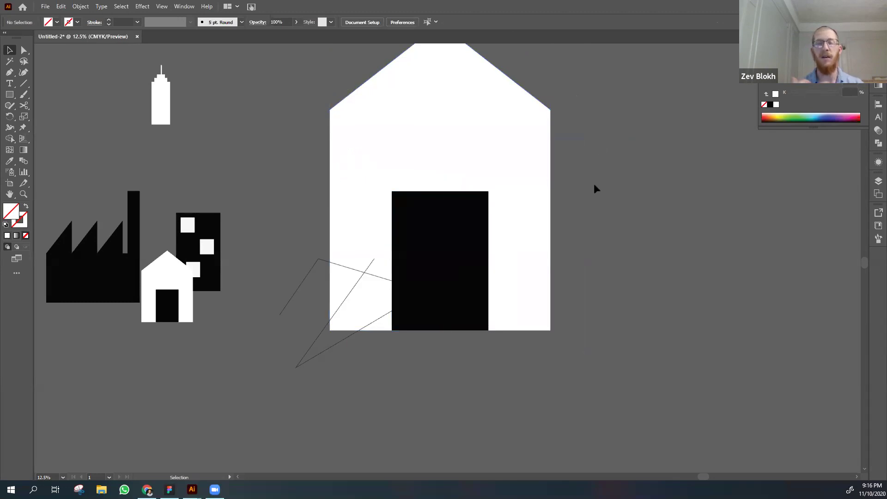
key("ctrl+z")
key("ctrl+z")
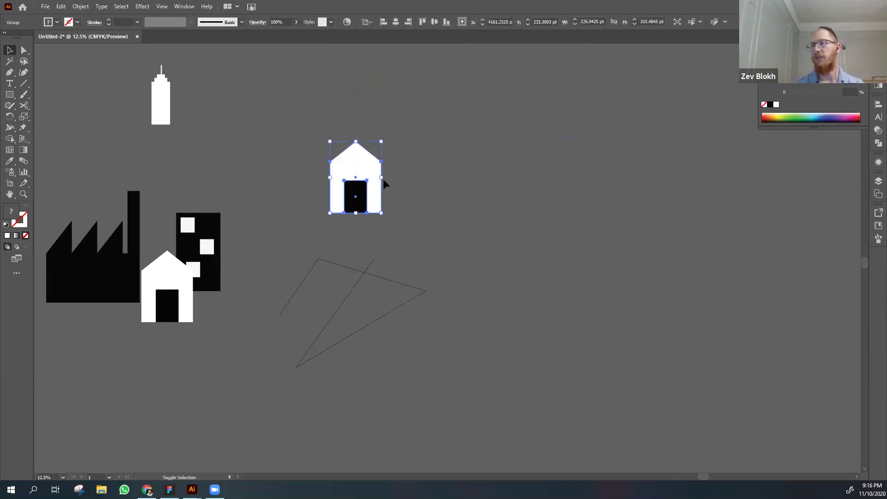
left_click_drag(382, 180, 520, 182)
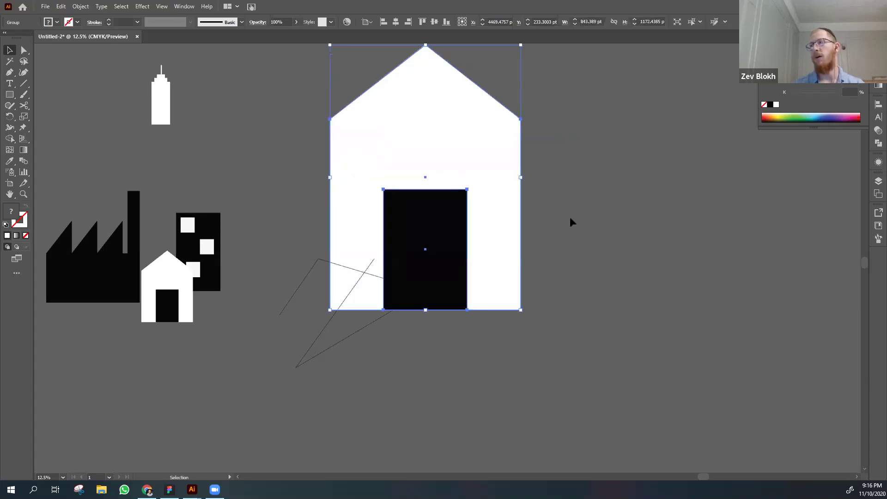
left_click(570, 222)
key("ctrl+z")
left_click(570, 222)
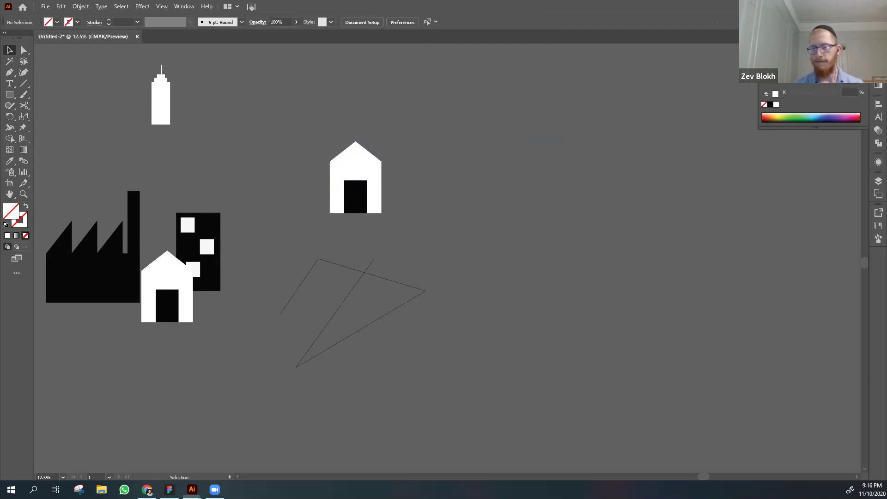
key("d")
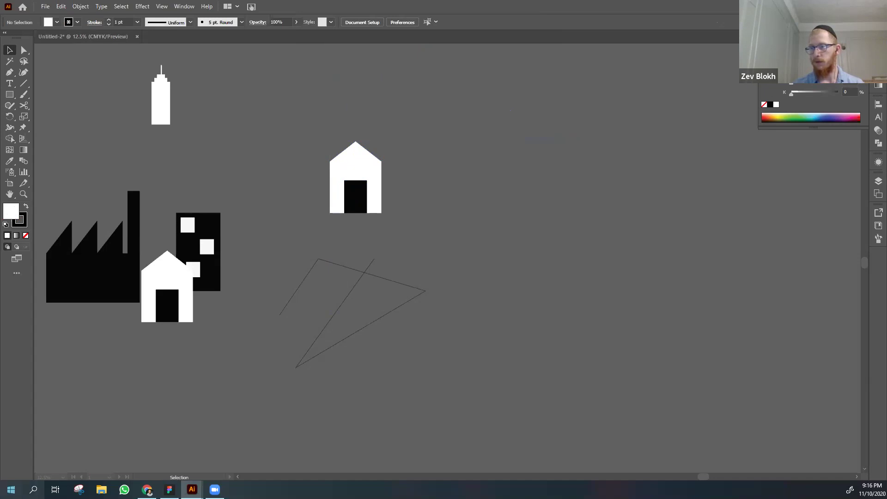
left_click(140, 422)
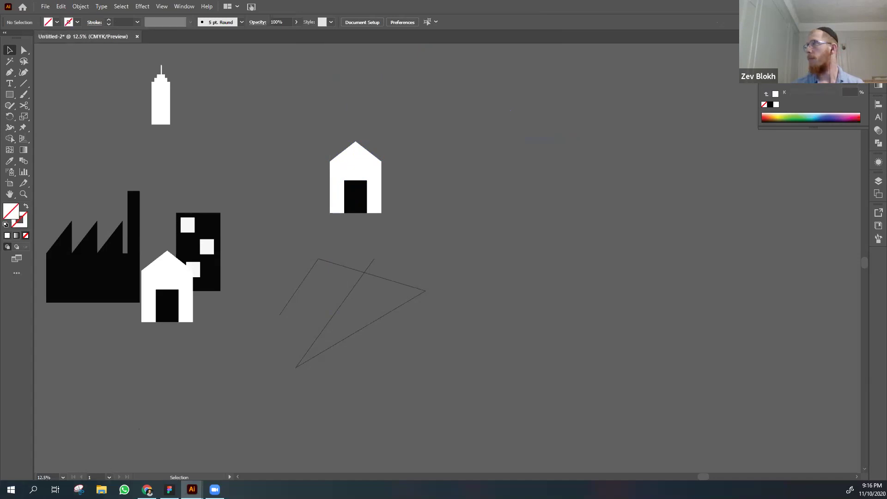
- Switch to the Figma presentation and show the Left to Right slides through the Blackstar poster with its Z-shaped reading path
key("alt+Tab")
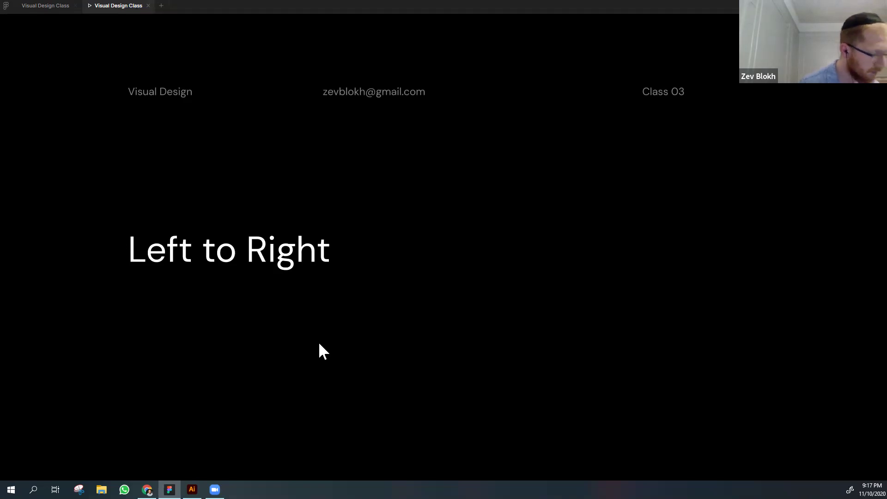
mouse_move(437, 451)
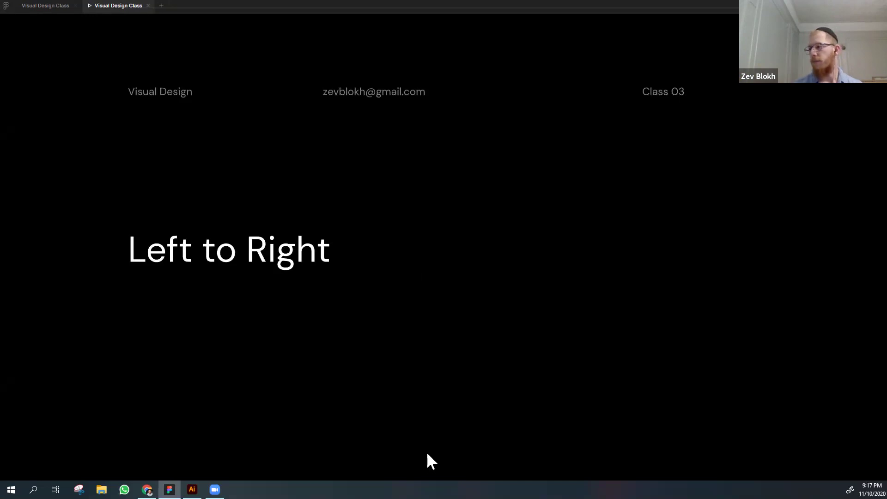
mouse_move(451, 472)
key("Right")
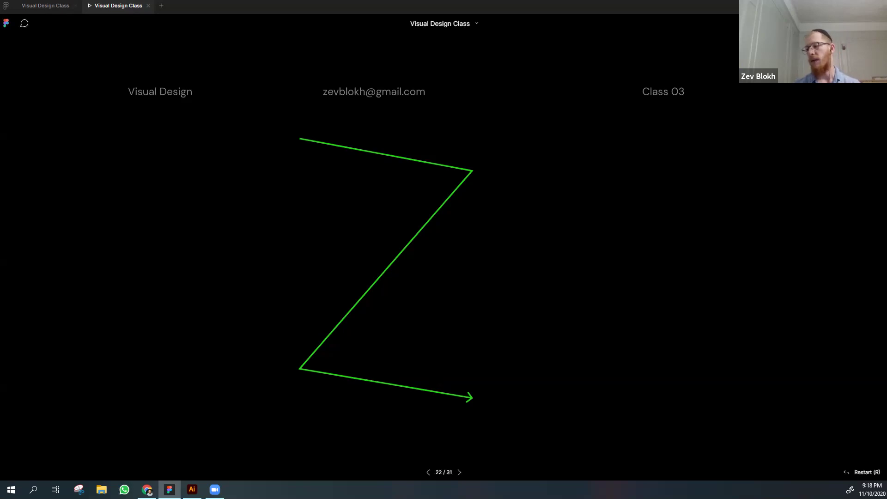
key("Right")
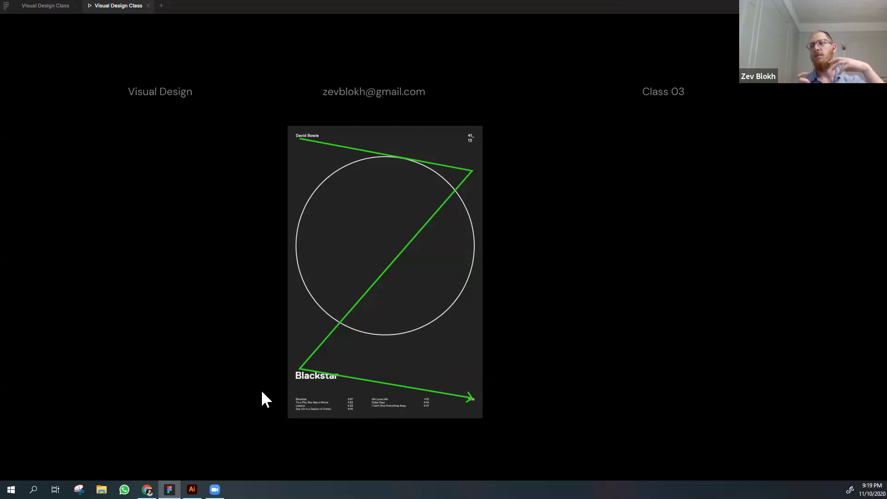
mouse_move(454, 459)
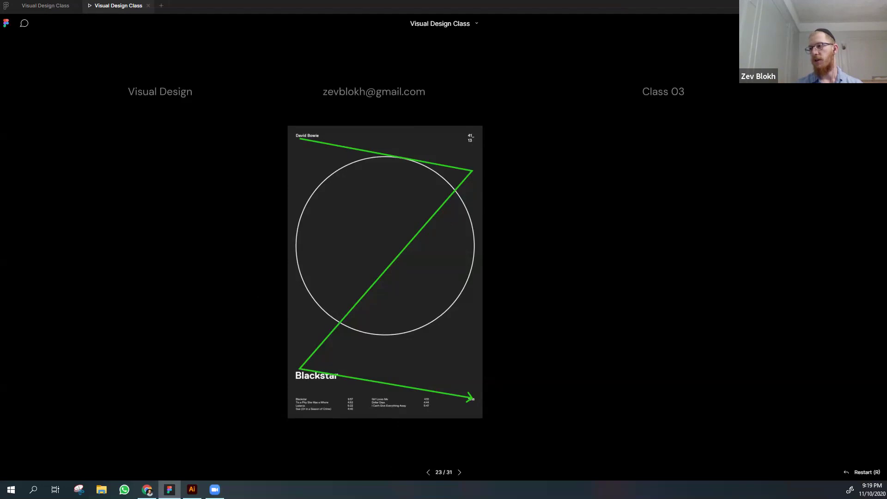
key("Right")
left_click(428, 472)
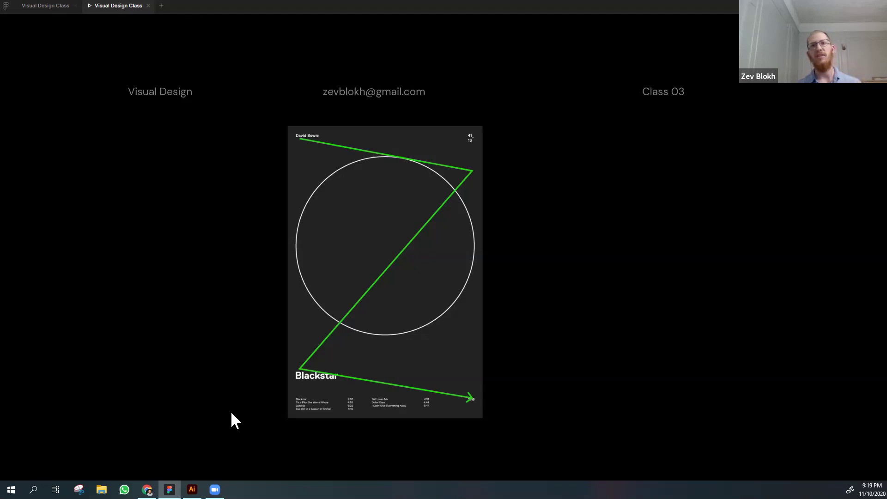
mouse_move(323, 390)
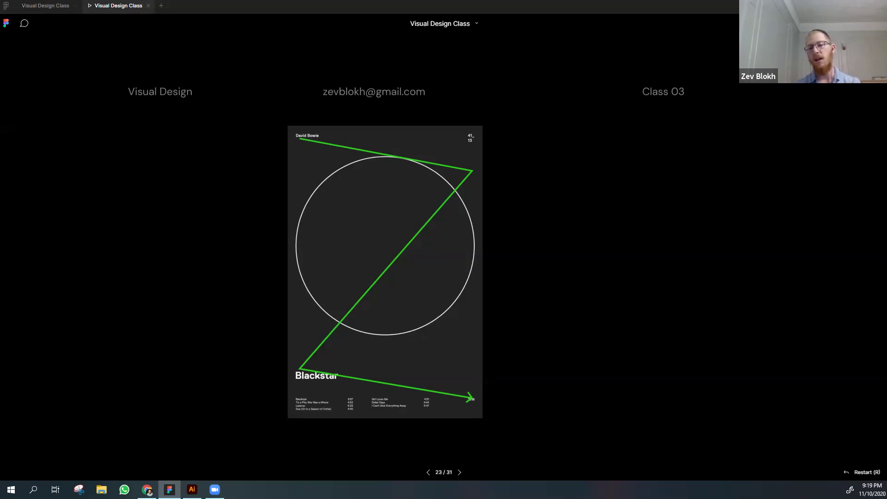
- Show the Top to Bottom slides through the Breathing Room book cover with its downward arrow
key("Right")
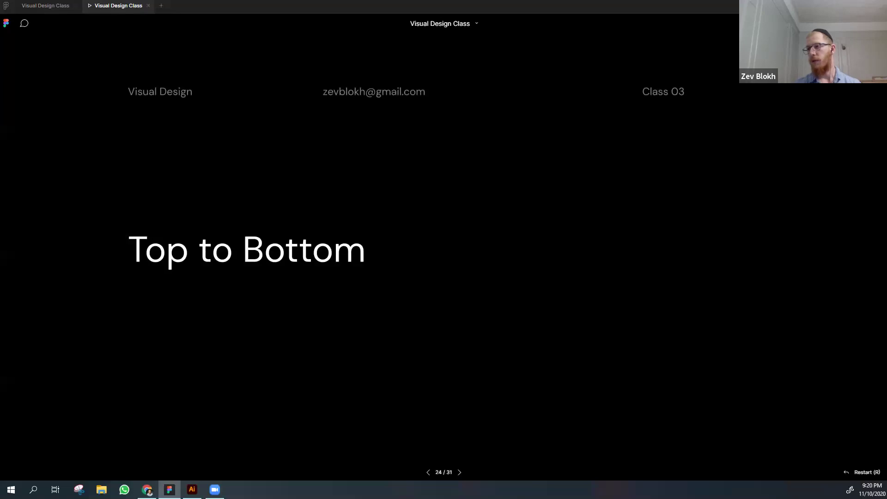
key("Right")
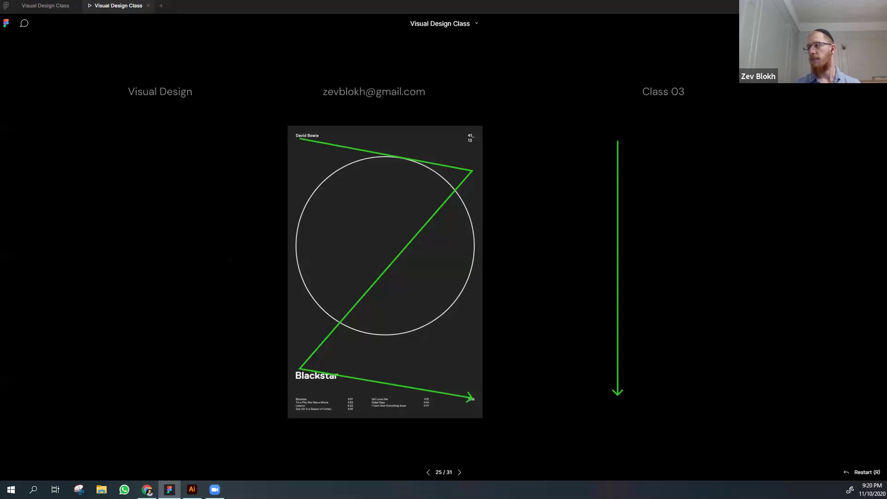
key("Right")
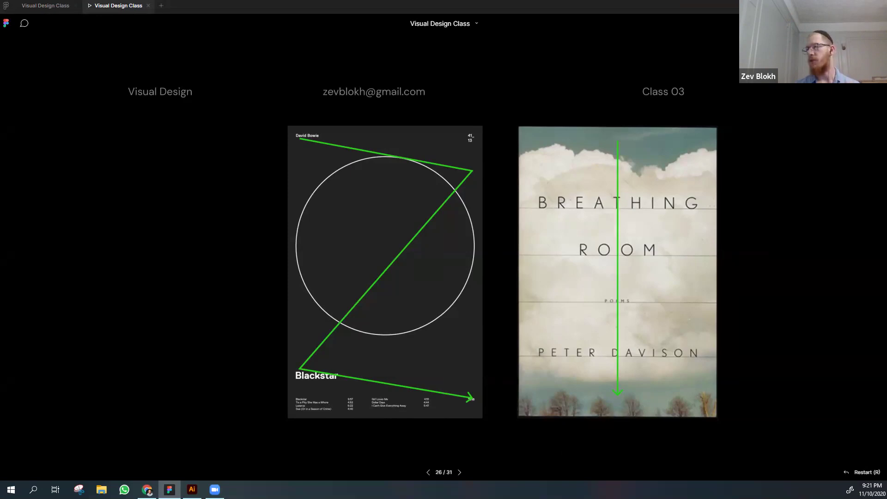
- Show the remaining book-cover examples and their reading-path arrows through final slide 31
key("Right")
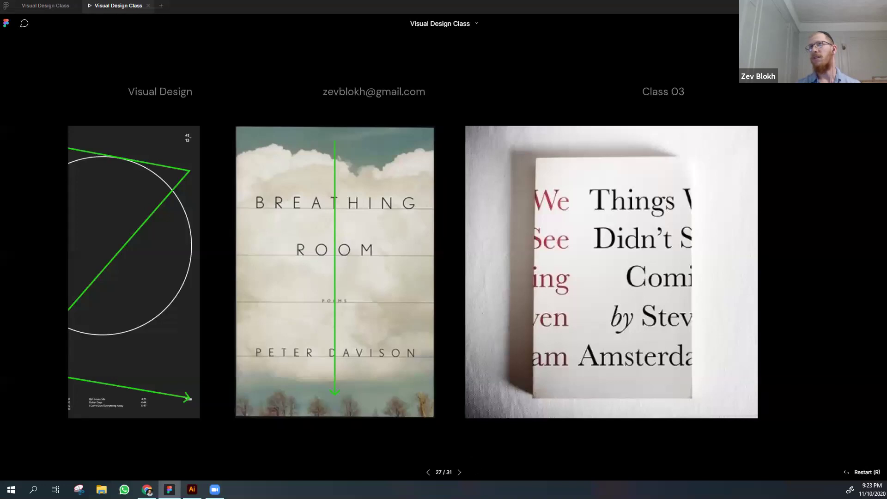
key("Right")
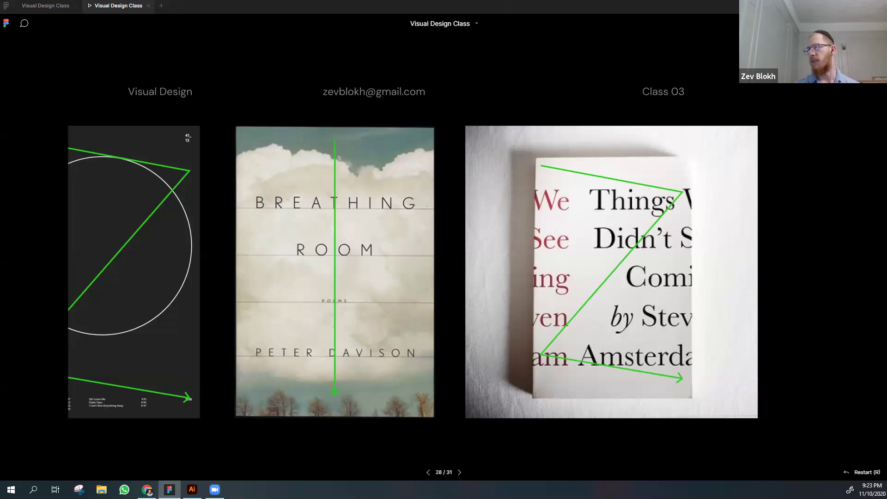
key("Right")
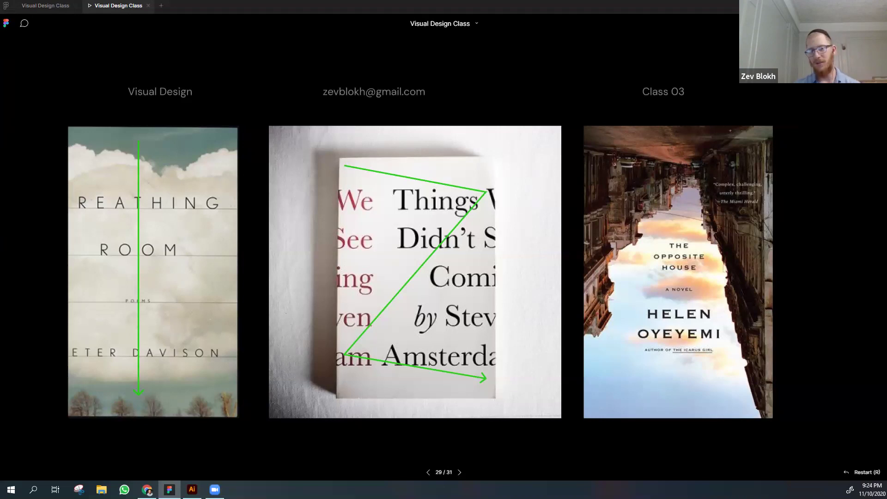
key("Right")
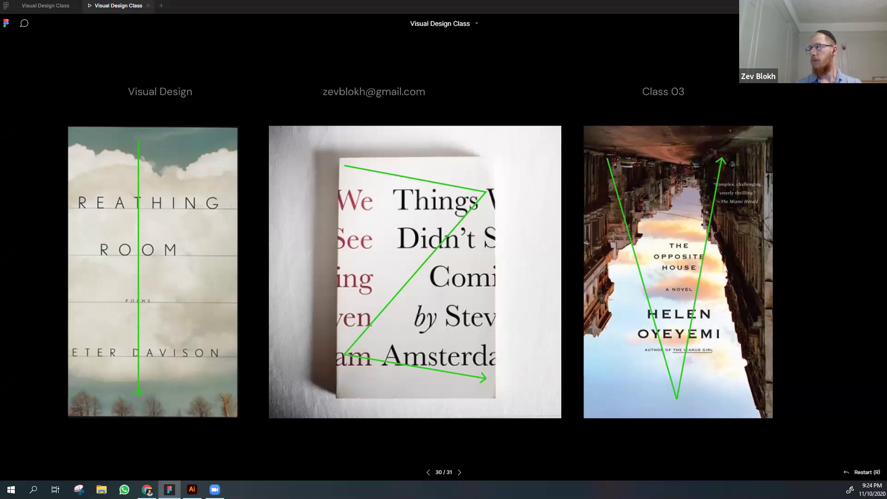
key("Right")
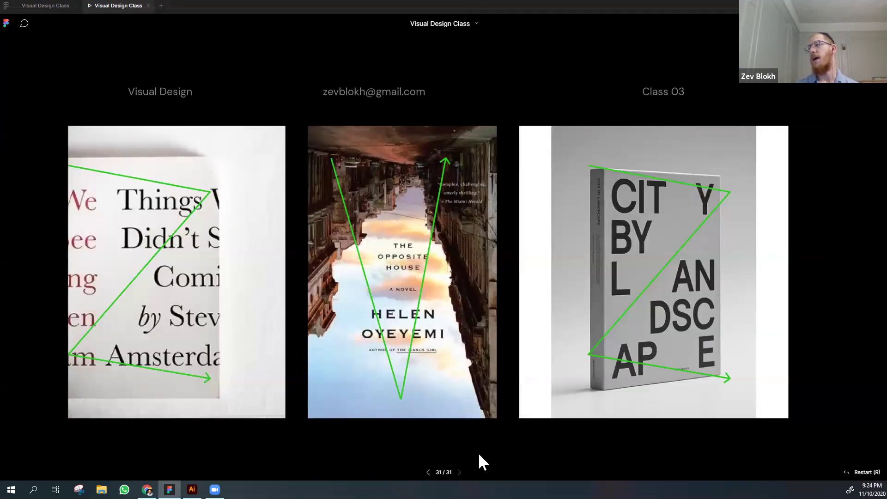
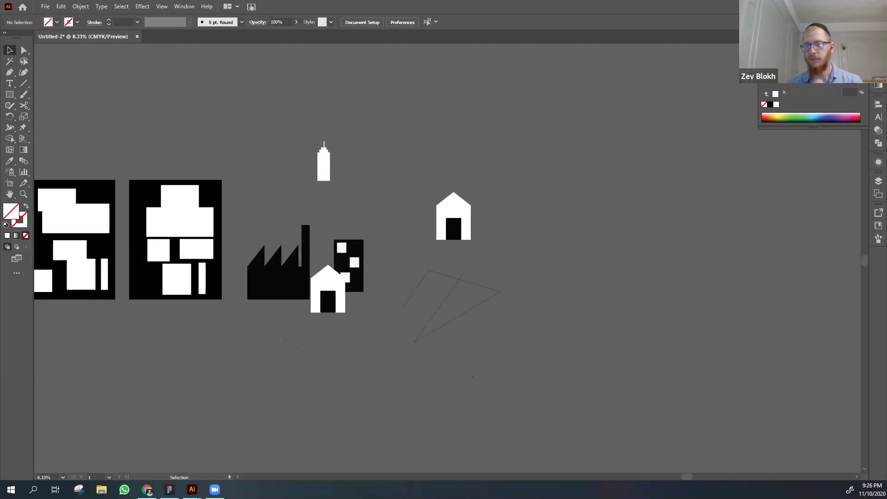
left_click_drag(260, 348, 324, 344)
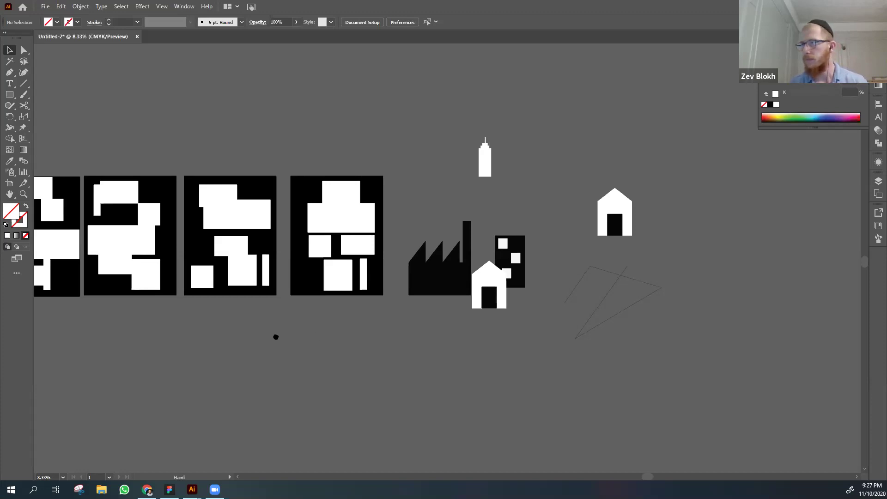
left_click_drag(276, 334, 336, 312)
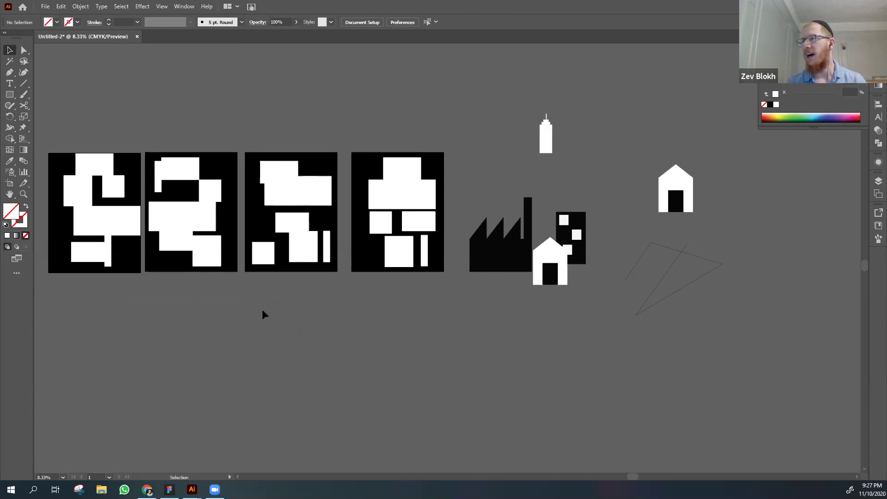
left_click_drag(263, 311, 267, 283)
left_click(286, 208)
key("ctrl")
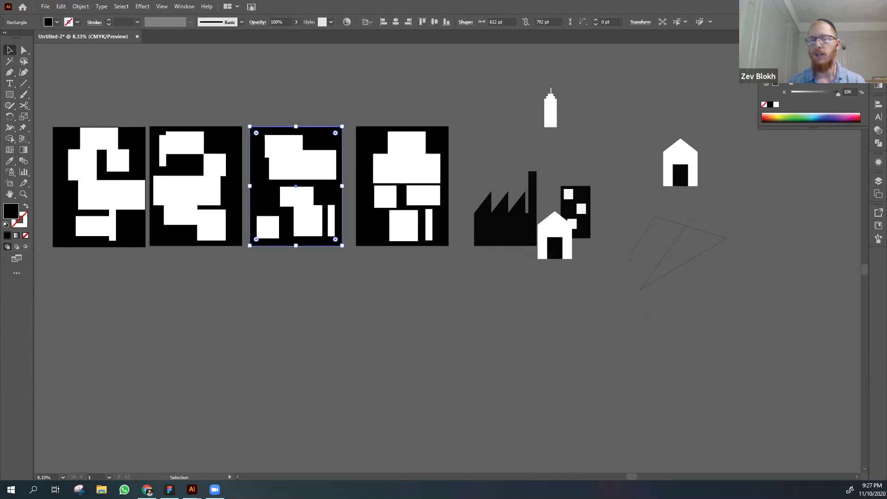
key("ctrl+v")
left_click(278, 337)
left_click_drag(278, 337, 272, 223)
left_click_drag(461, 164, 314, 248)
key("Delete")
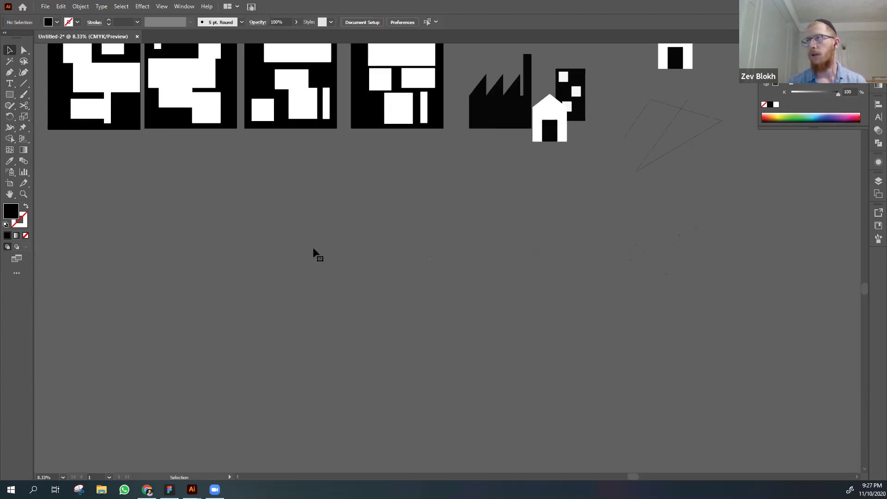
- Check the dimensions and position of the first layout's black background rectangle in its Transform settings
key("ctrl+minus")
left_click_drag(218, 206, 252, 218)
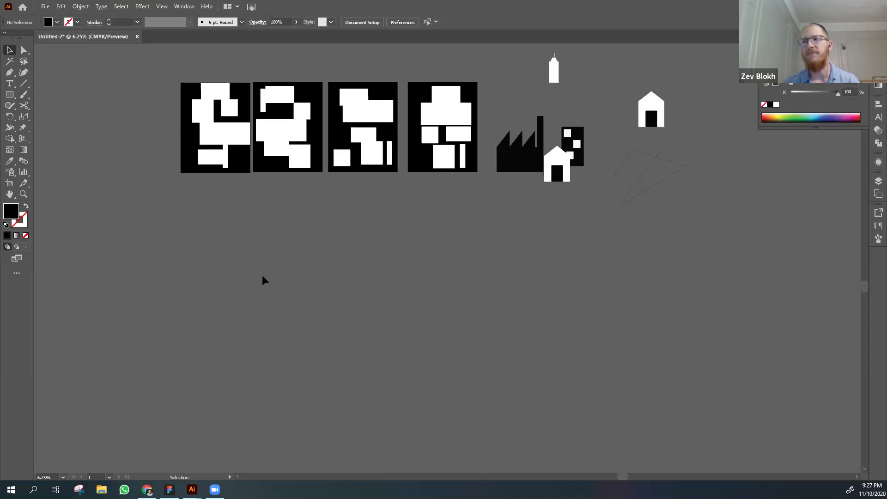
left_click(199, 97)
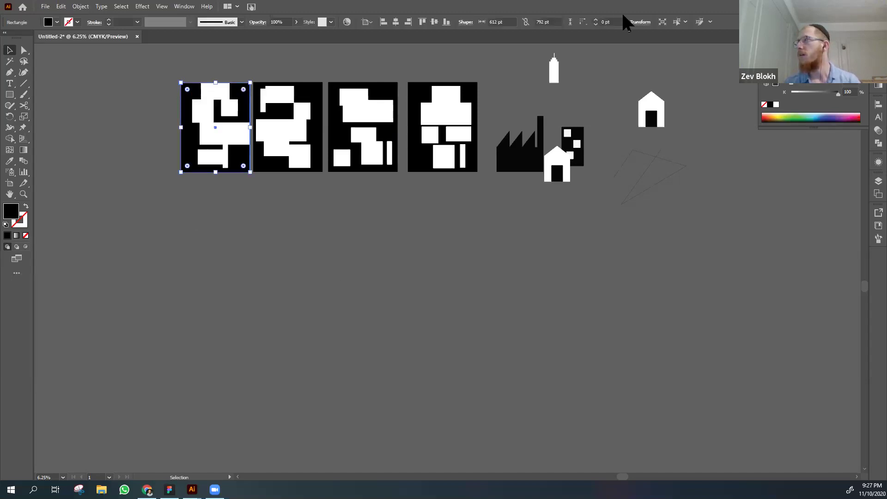
left_click(638, 22)
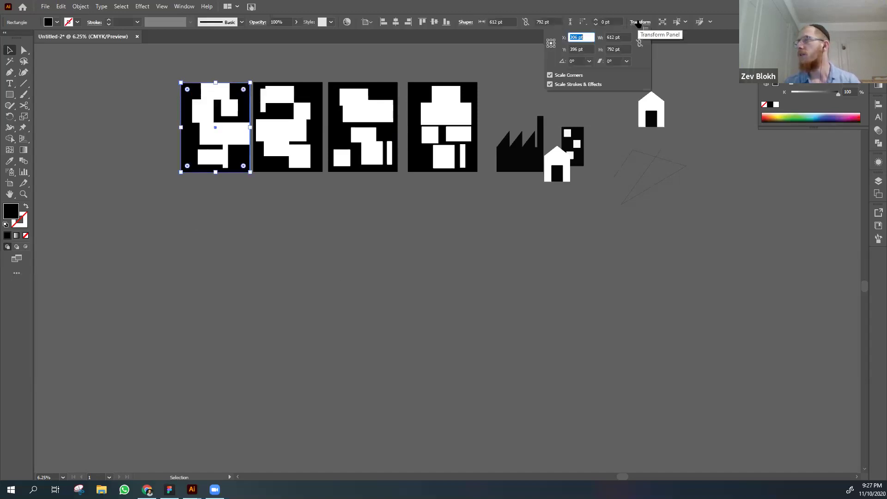
left_click(437, 49)
left_click(437, 49)
- Copy the first layout's black background rectangle and place the copy directly below that layout, aligned with its edges
left_click(184, 163)
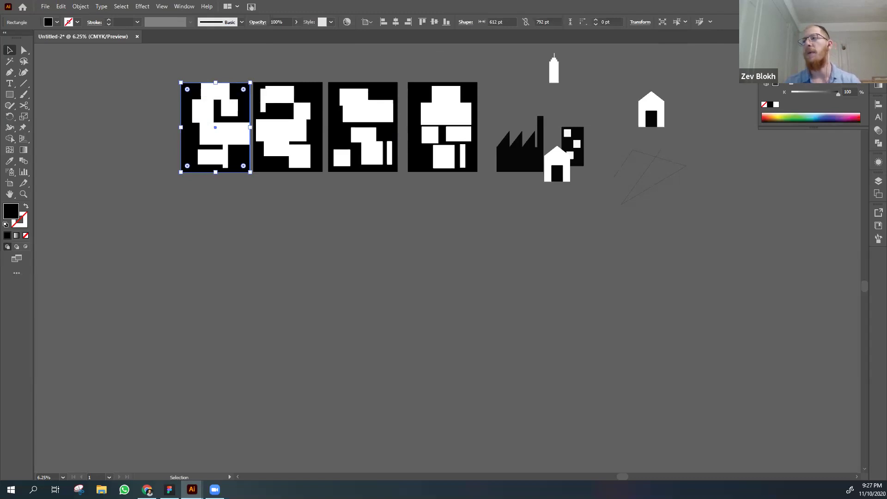
key("ctrl+v")
left_click(410, 231)
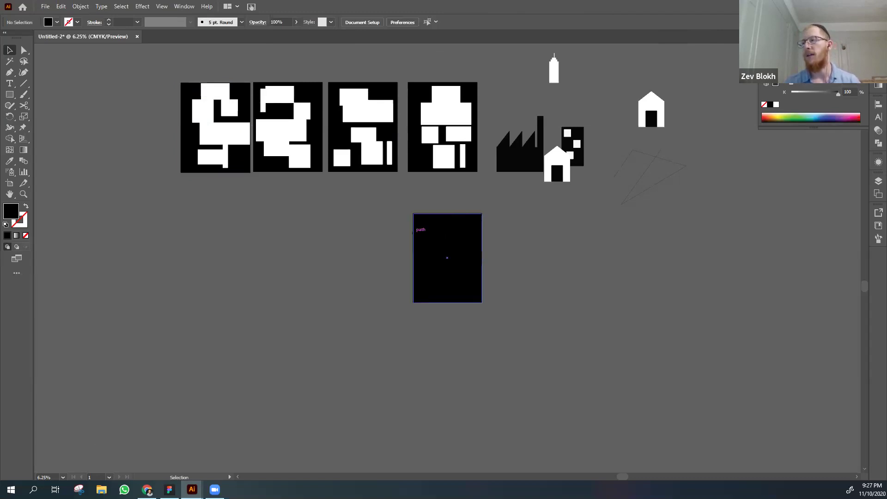
left_click_drag(477, 239, 245, 212)
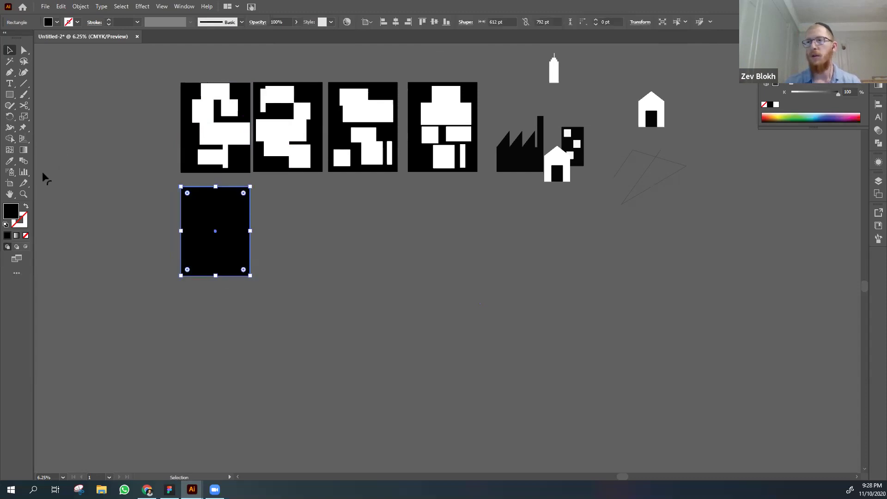
- Place the five-color palette strip of black, white, blue, yellow and red on the empty canvas beside the new black rectangle
left_click(23, 193)
left_click(216, 221)
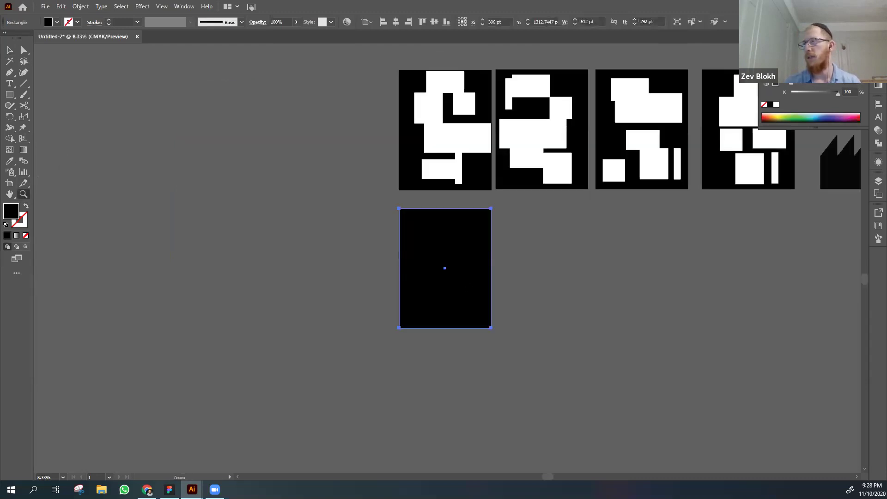
left_click(468, 286)
left_click(453, 214)
left_click(453, 215)
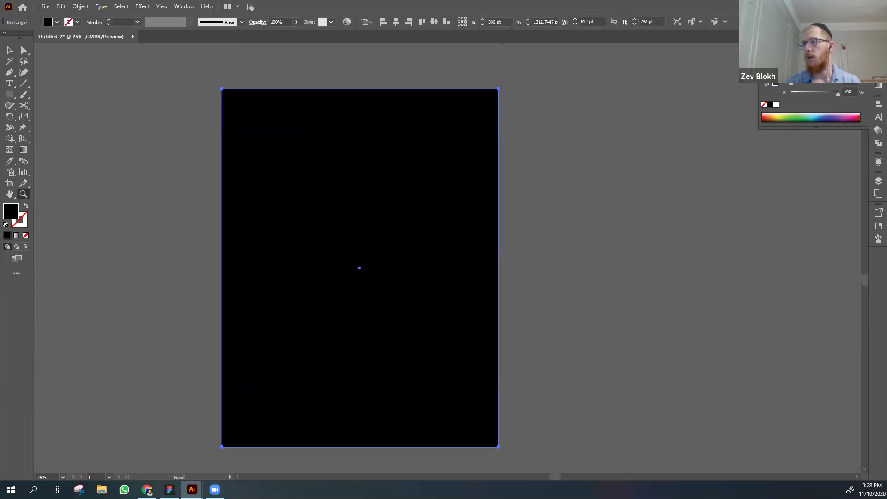
key("v")
left_click(542, 224)
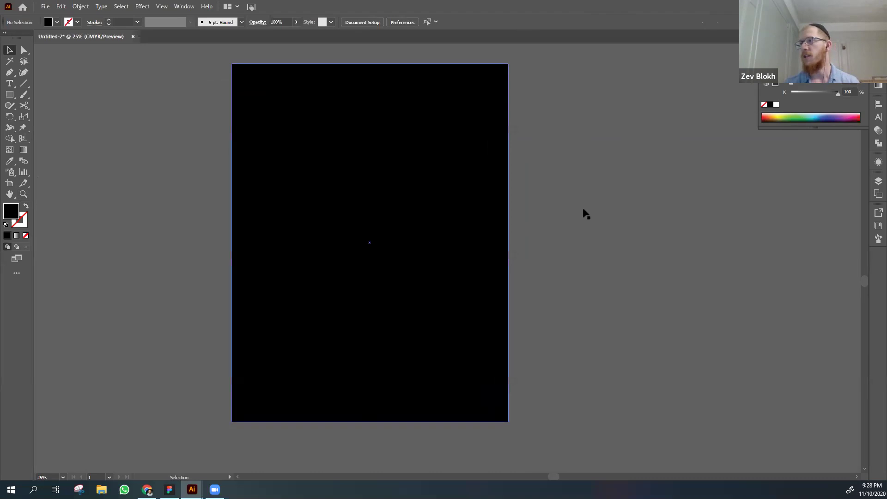
left_click(258, 287)
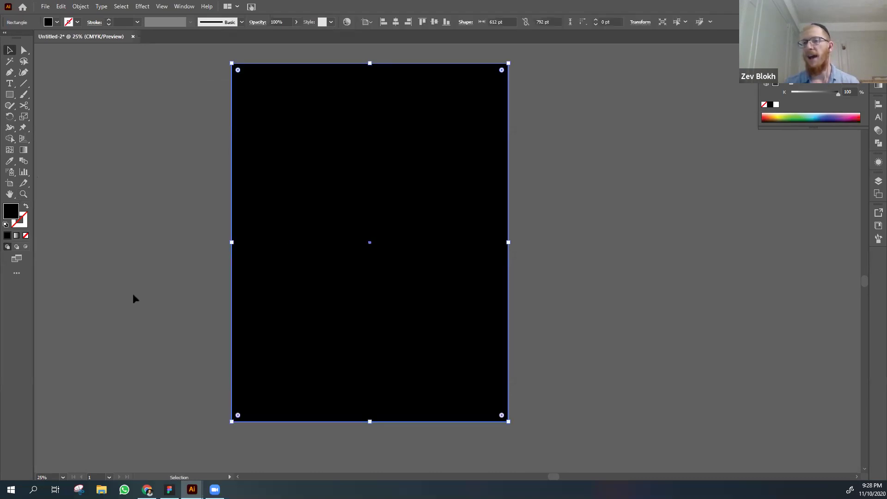
key("ctrl+shift+a")
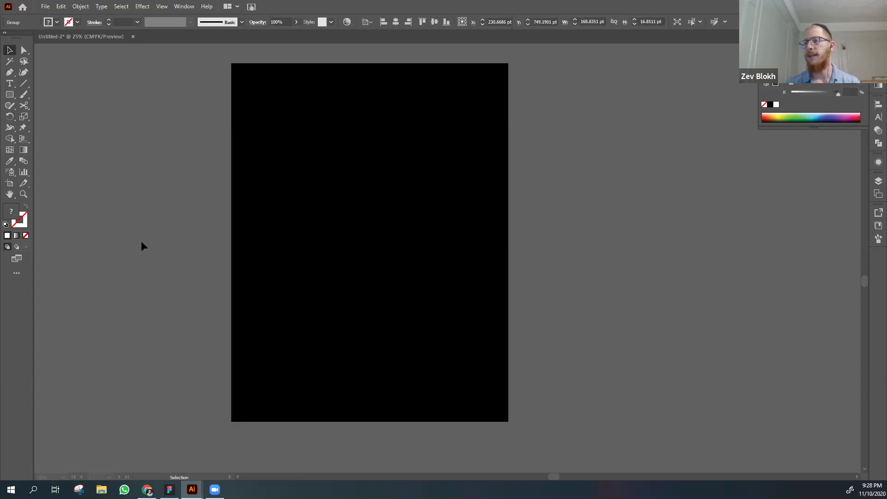
left_click_drag(432, 255, 547, 265)
left_click(566, 330)
scroll(564, 305, "right", 1)
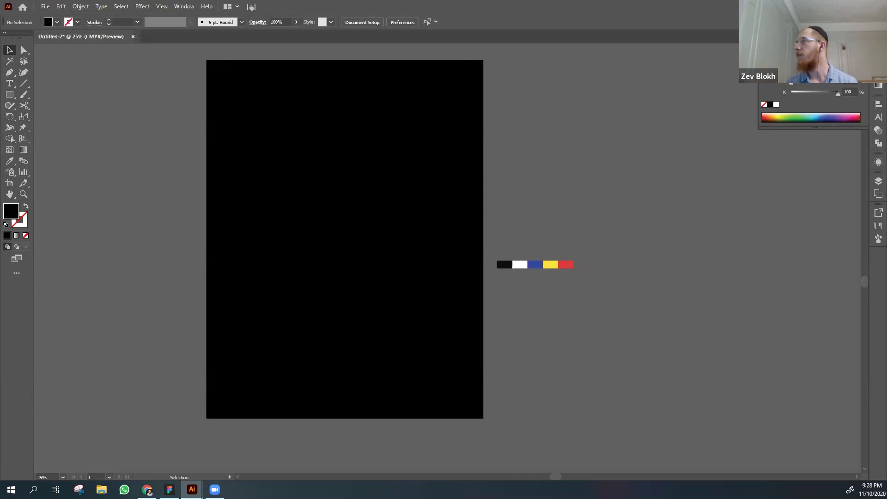
- Show the Swatches panel in place of the Color panel
left_click(840, 84)
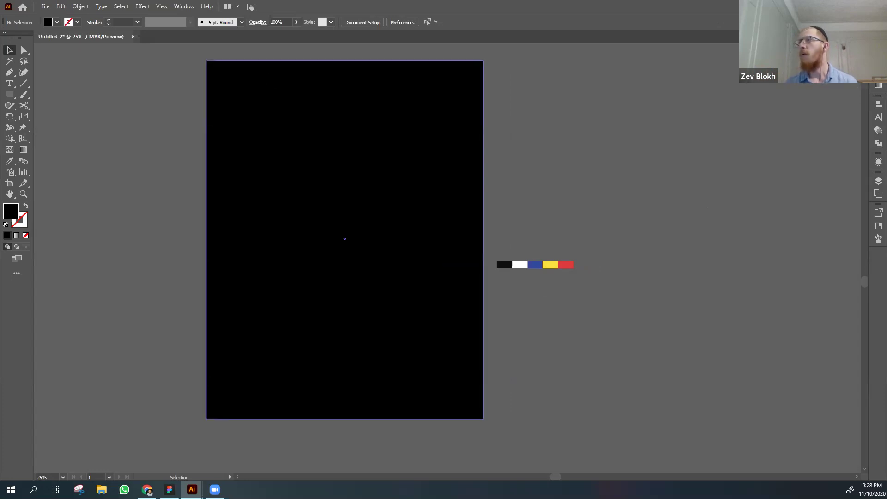
left_click(181, 7)
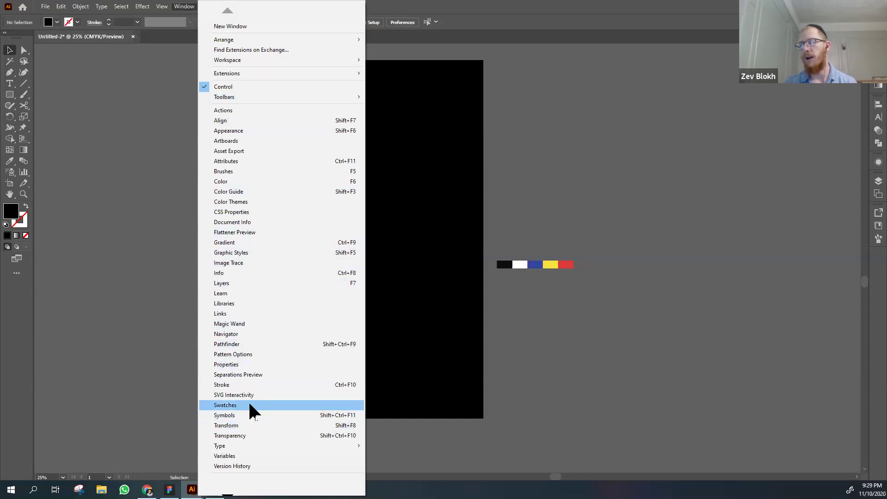
left_click(224, 405)
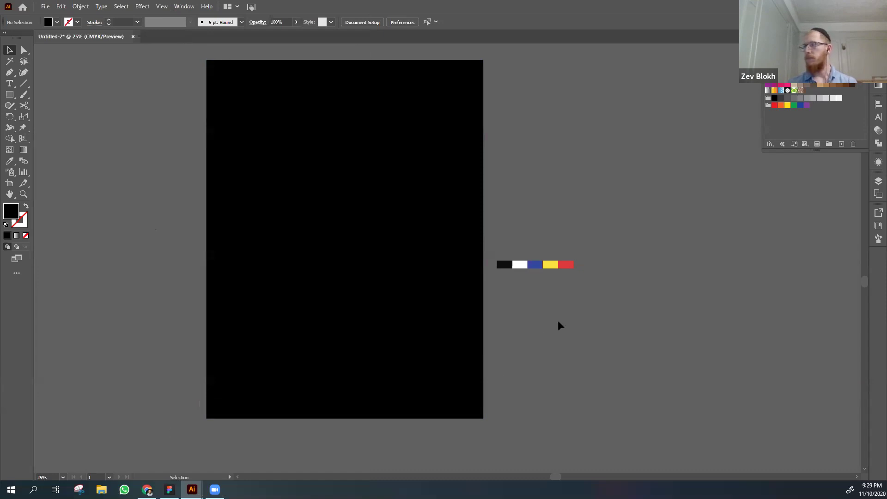
- Draw a black square about 74 pt wide above the palette strip and duplicate it into an evenly spaced row of five
left_click(11, 94)
mouse_move(504, 226)
left_mouse_down()
mouse_move(539, 193)
mouse_move(552, 209)
mouse_move(590, 215)
mouse_move(580, 210)
left_mouse_up()
key("v")
left_click(589, 204)
key("ctrl+d")
key("ctrl+d")
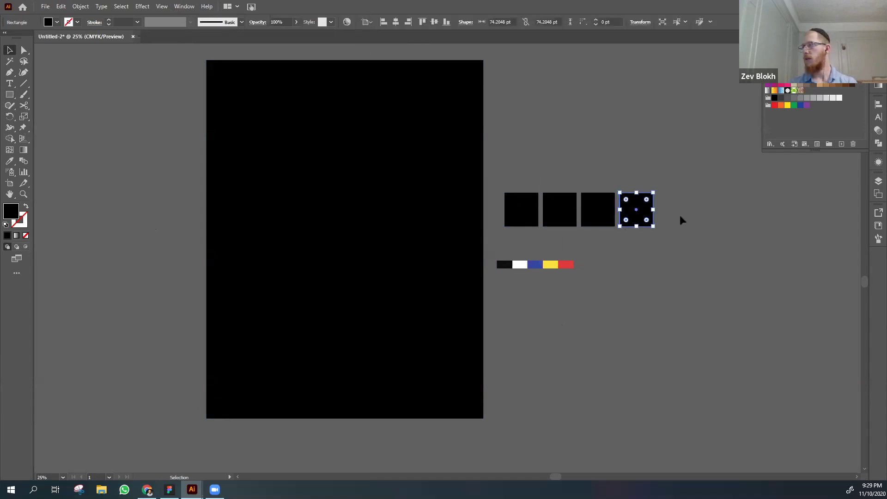
key("ctrl+d")
left_click(614, 317)
- Enlarge the five-color palette strip to about 429 by 61 pt, matching the right end of the row of squares
left_click(521, 212)
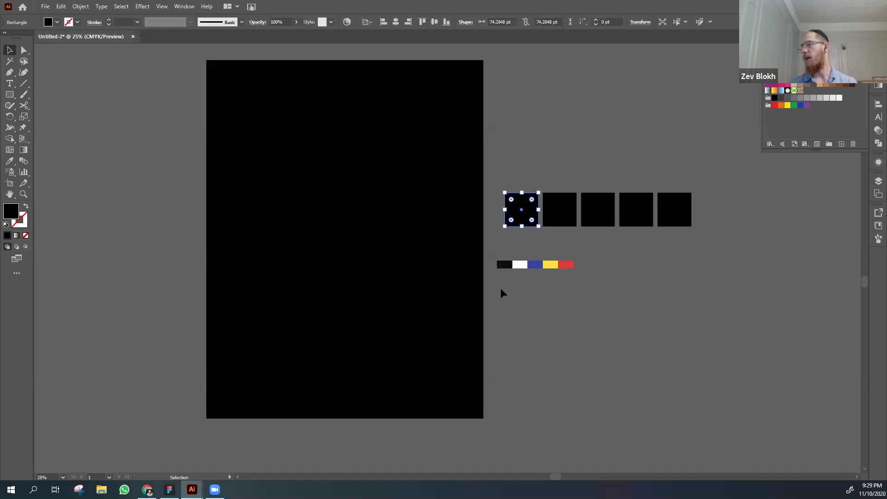
left_click(550, 266)
left_click_drag(574, 268, 691, 289)
- Fill the first four squares with the red, blue, yellow and lightest gray swatches, leaving the fifth black
left_click(522, 209)
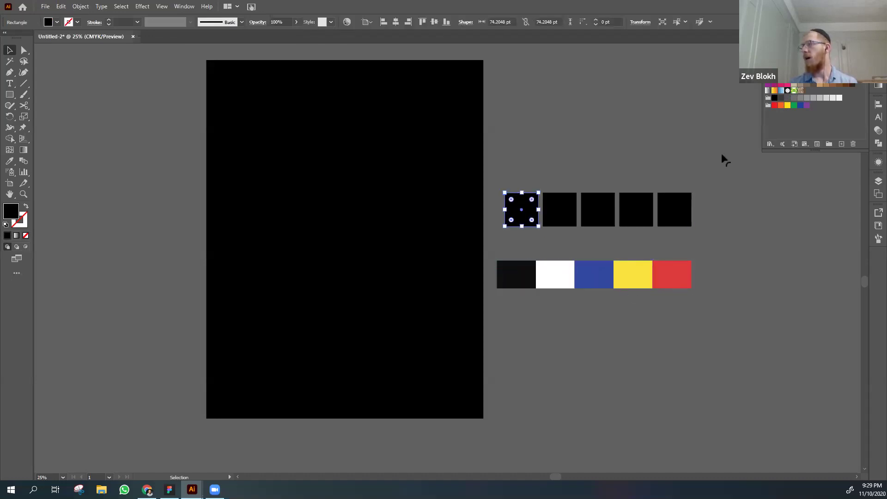
left_click(774, 104)
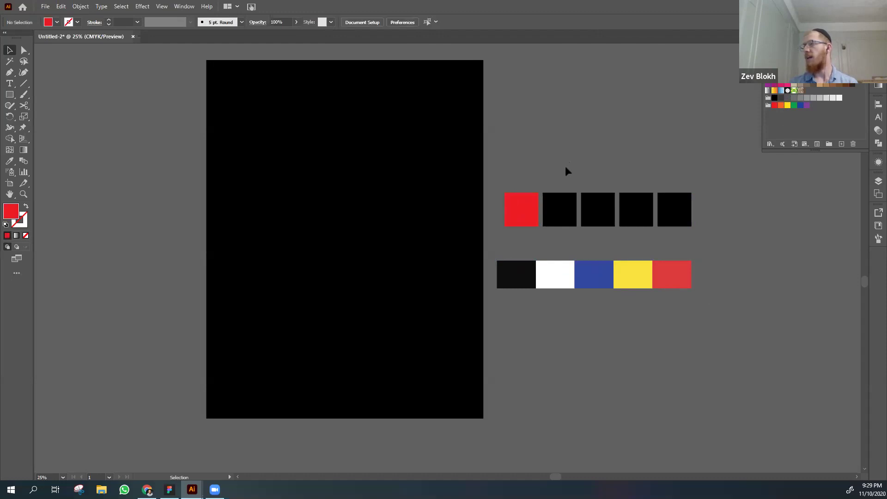
left_click(557, 227)
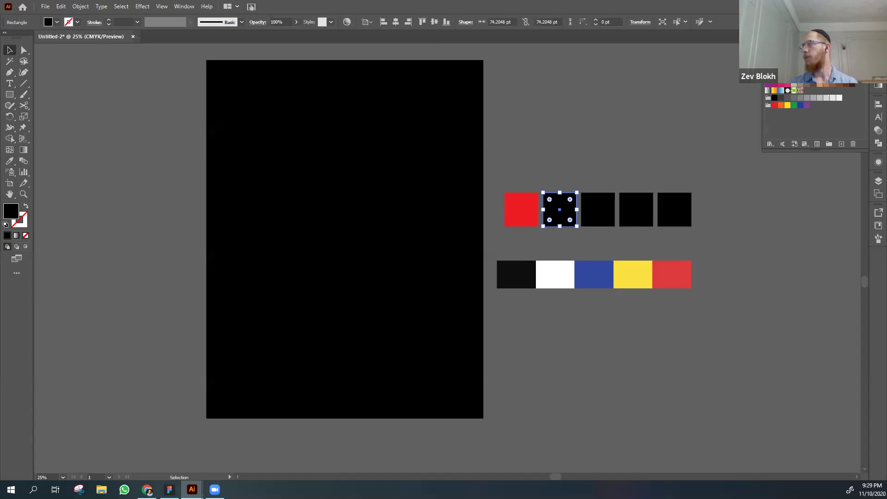
left_click(800, 104)
left_click(580, 183)
left_click(596, 208)
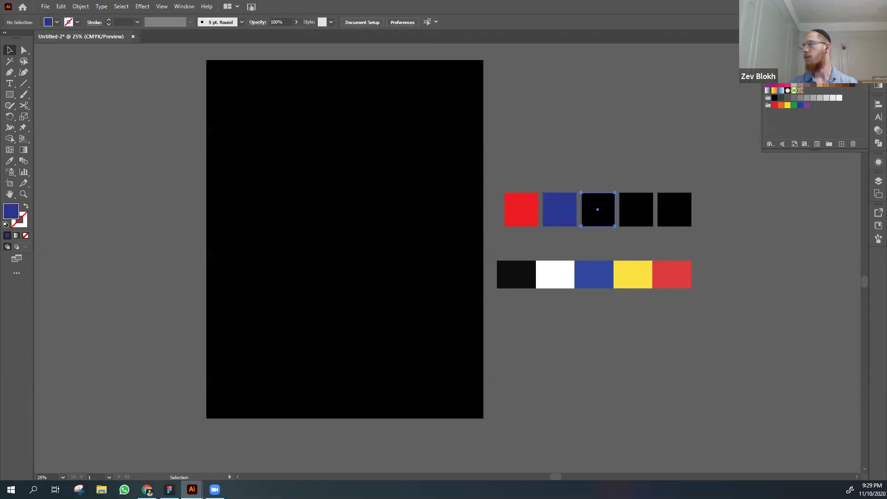
left_click(787, 105)
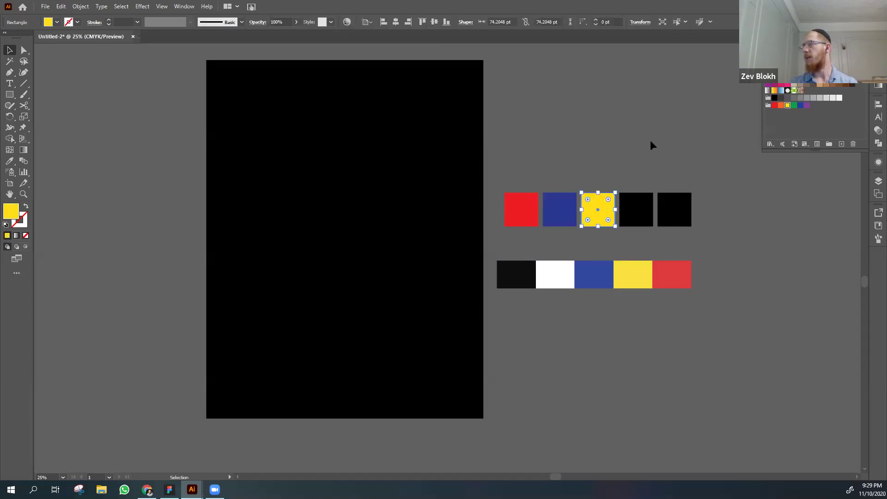
left_click(650, 140)
left_click(636, 209)
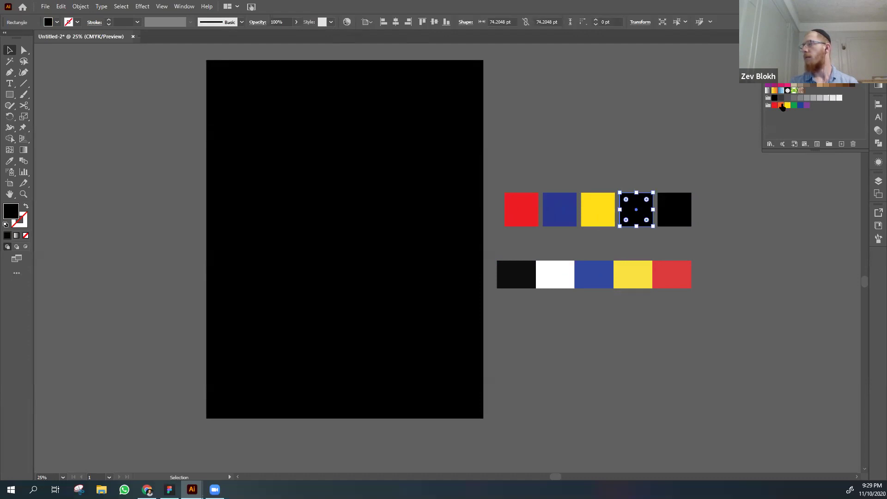
left_click(841, 100)
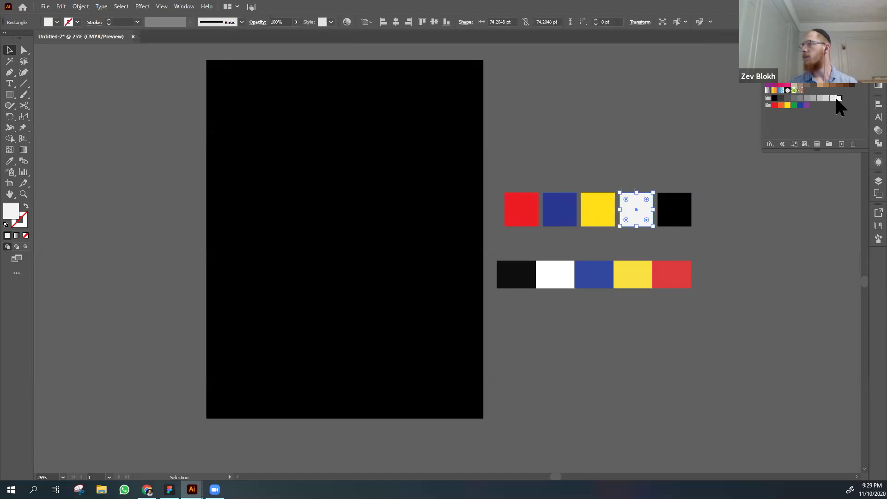
left_click(677, 169)
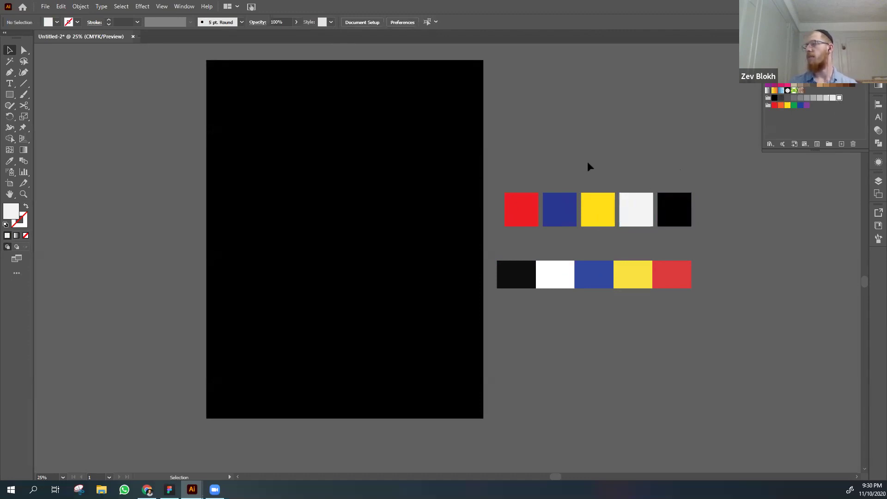
- Reverse the row of squares to run black, light gray, yellow, blue, red, and bring it closer to the palette strip
left_click_drag(519, 207, 534, 224)
left_click(617, 213)
left_click(345, 239)
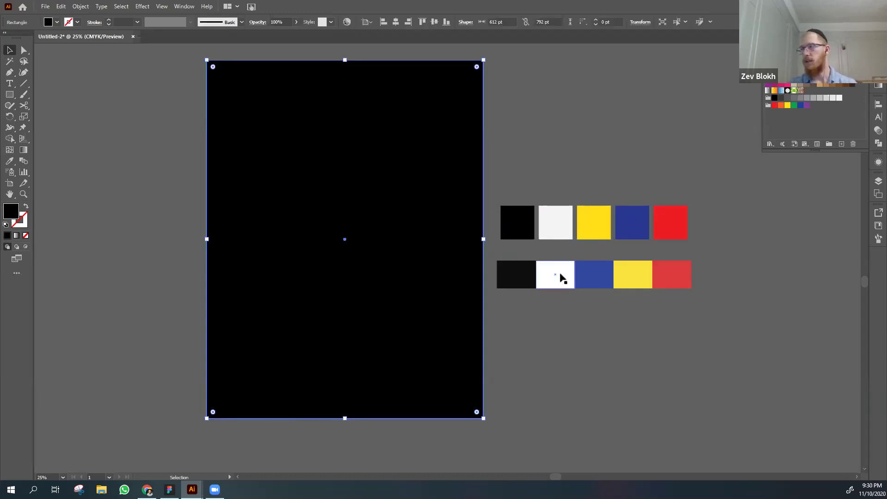
key("i")
key("v")
left_click(498, 301)
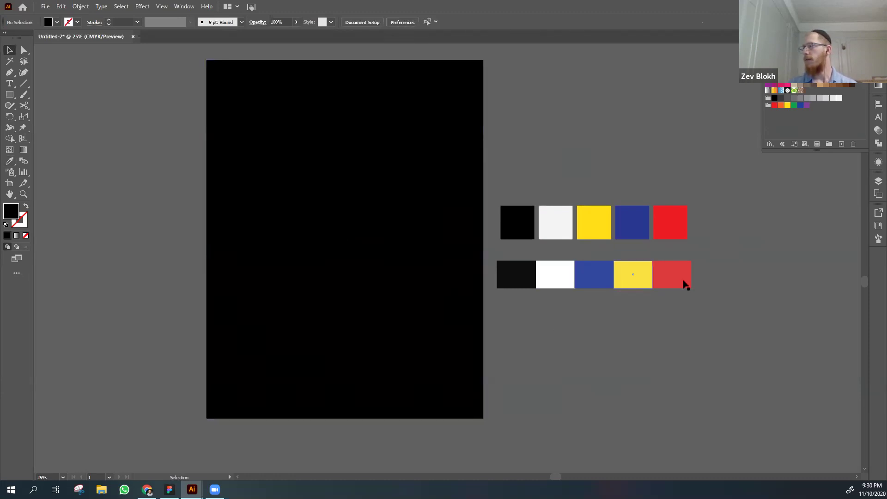
- Save the colors of the five-color palette strip as a new color group in the swatches
left_click(503, 281)
left_click(828, 144)
left_click(451, 277)
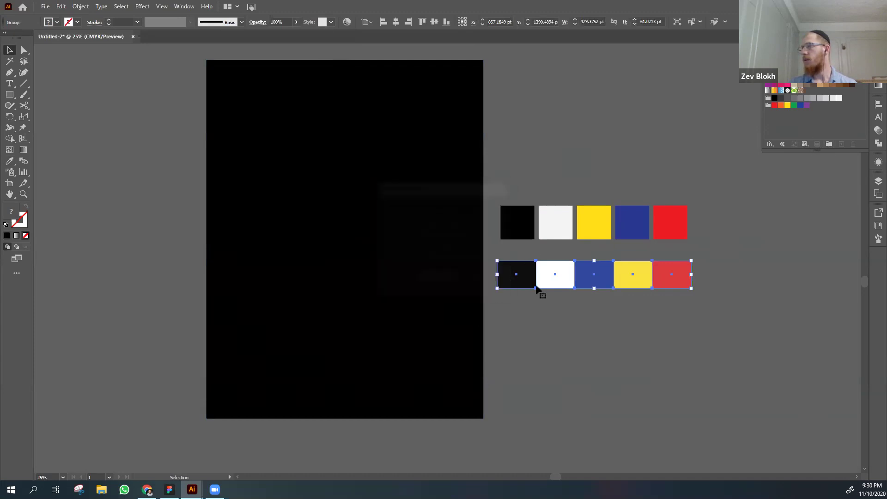
left_click(580, 317)
- Fill the large black background rectangle with the white swatch from the new color group
left_click(452, 379)
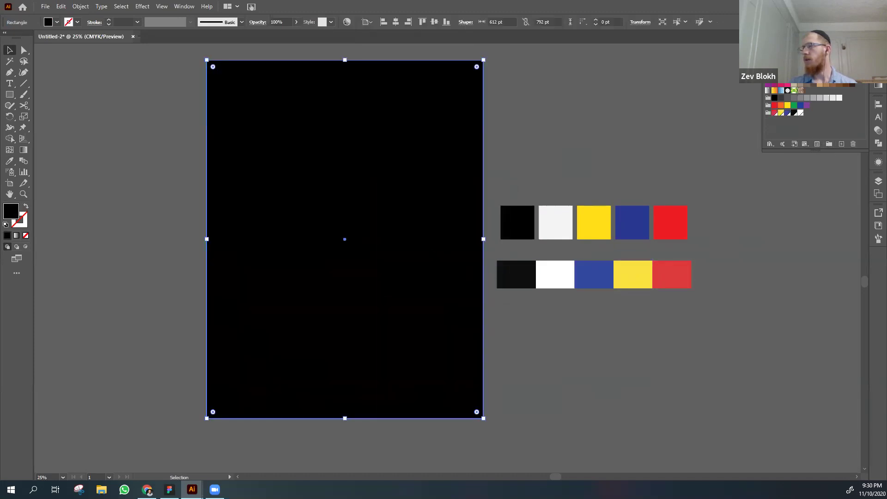
left_click(801, 113)
left_click(555, 137)
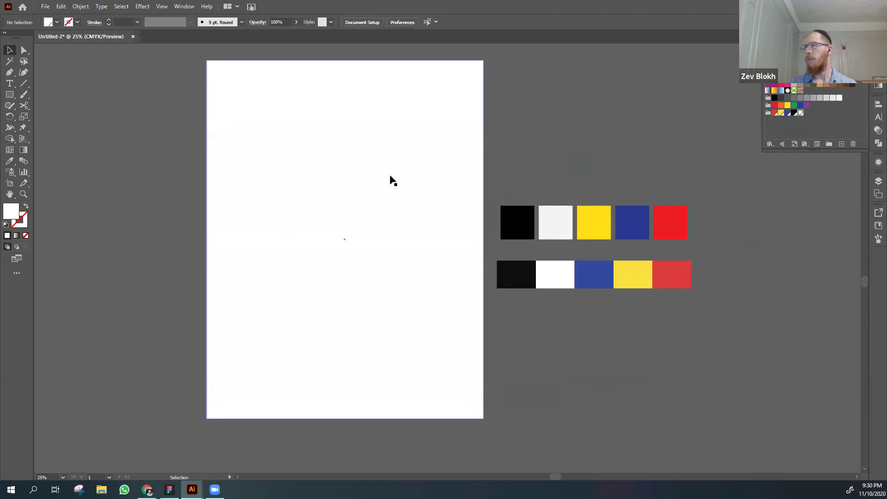
left_click(379, 184)
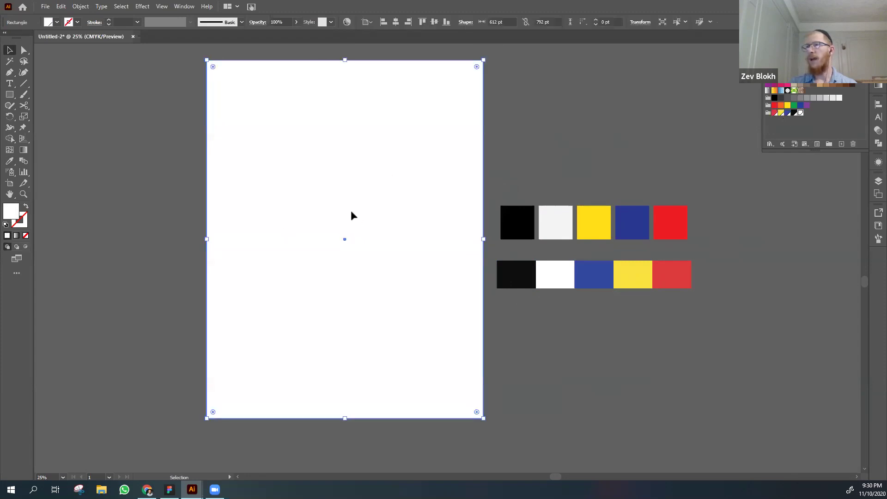
left_click(80, 8)
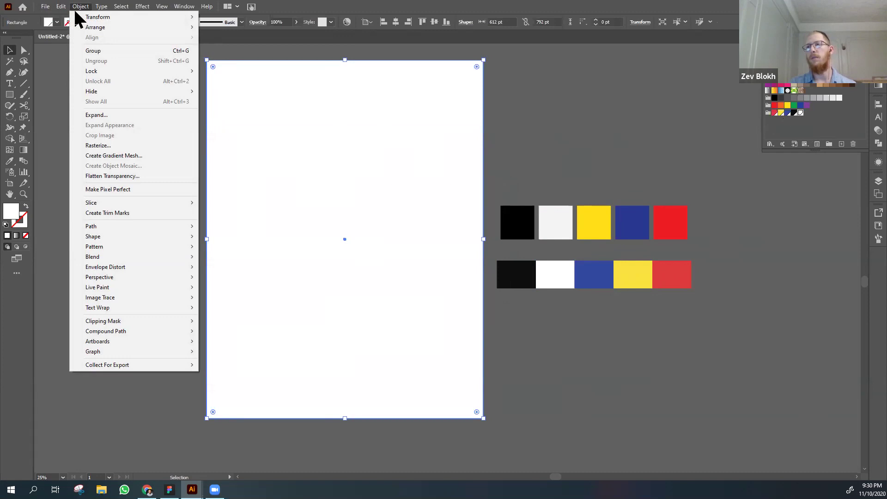
mouse_move(133, 226)
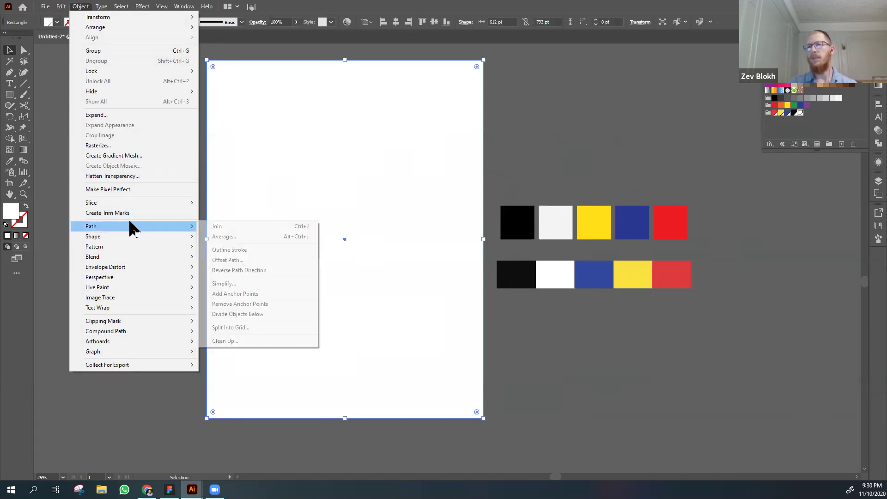
left_click(67, 225)
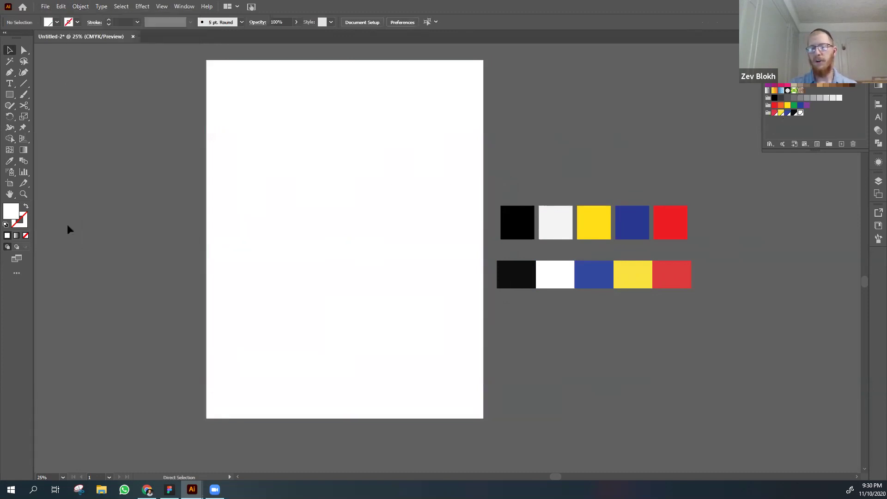
- Lock the white background rectangle below the black-and-white layouts
key("ctrl+minus")
key("ctrl+minus")
left_click_drag(331, 231, 200, 244)
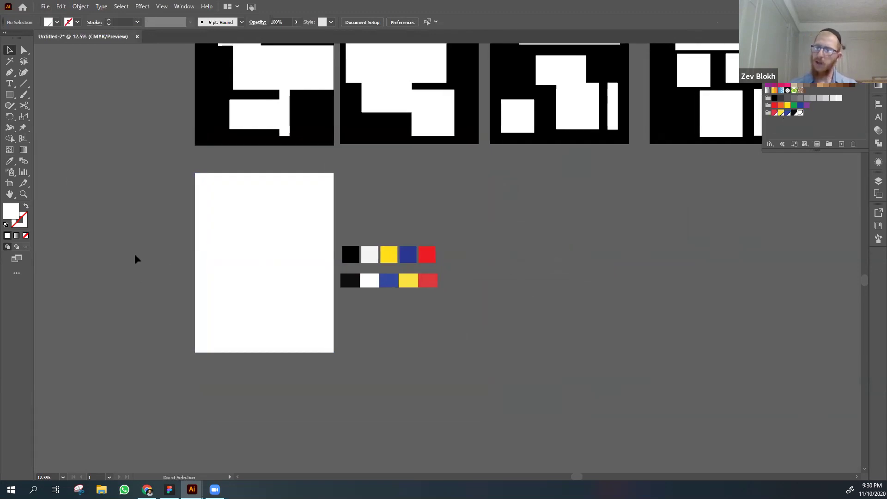
key("ctrl+plus")
left_click_drag(123, 182, 200, 200)
left_click(254, 210)
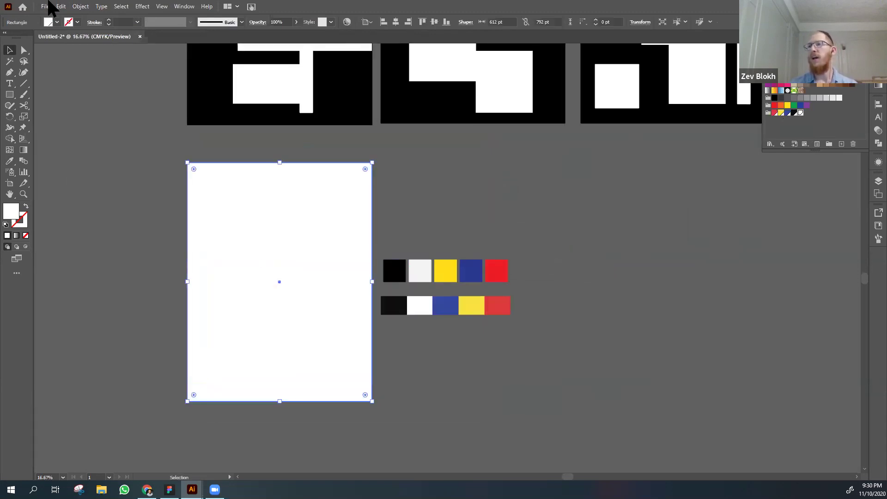
left_click(80, 7)
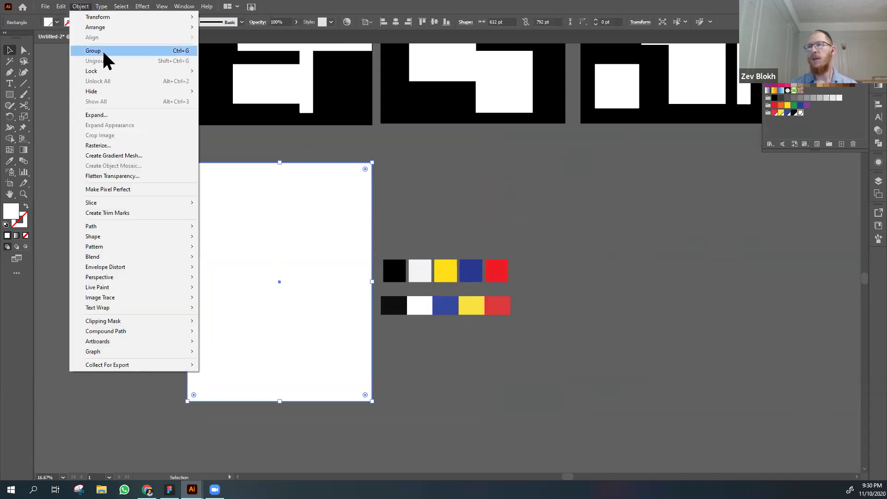
mouse_move(136, 73)
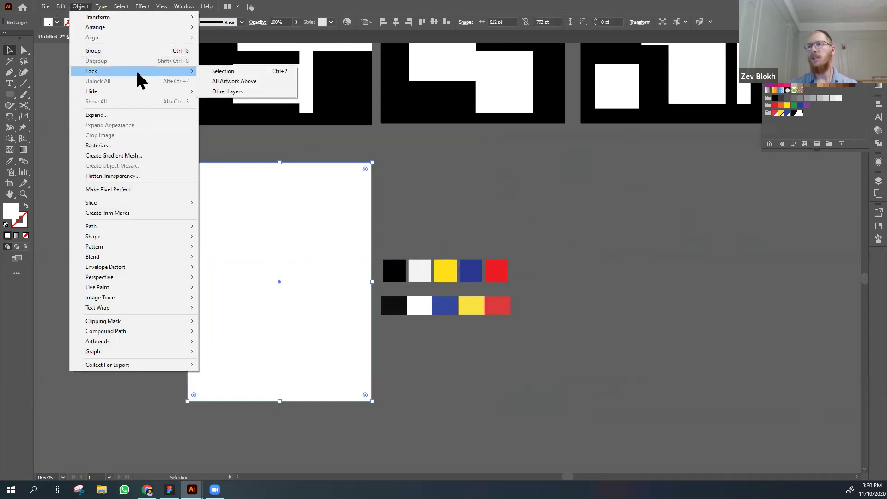
left_click(210, 71)
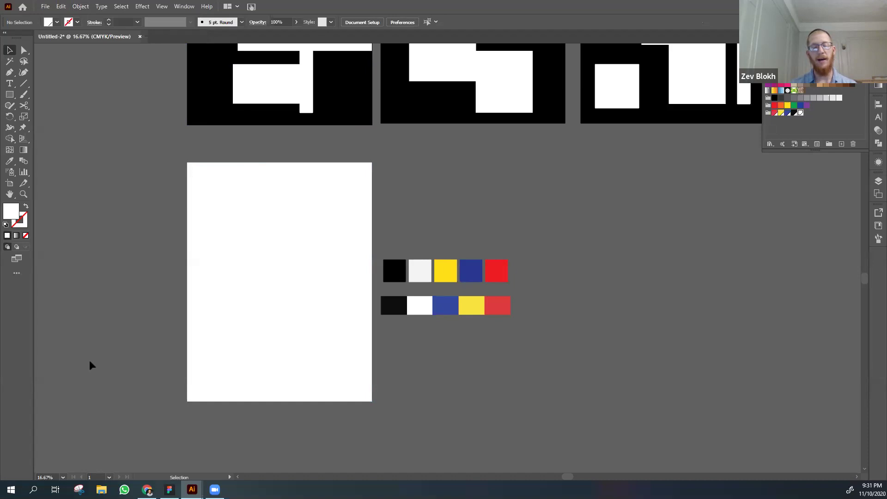
- Examine the white page and its palettes alongside the black-and-white layouts and building shapes
left_click(22, 194)
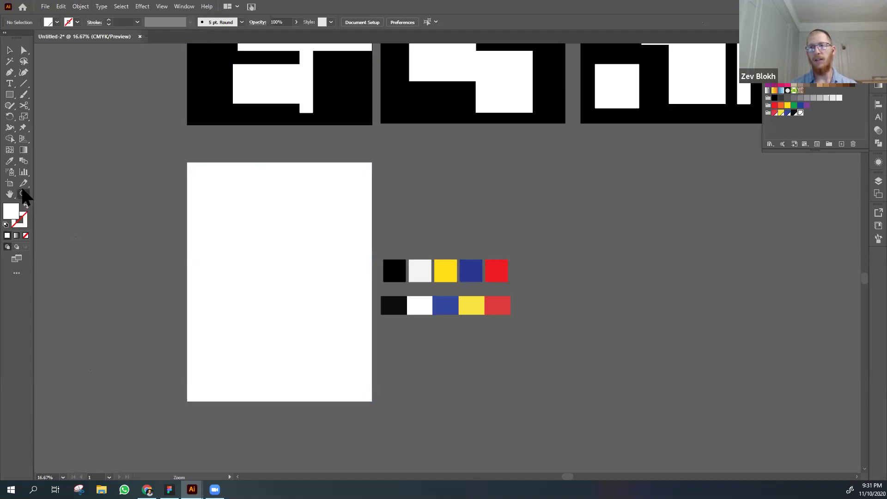
left_click(87, 209, "alt")
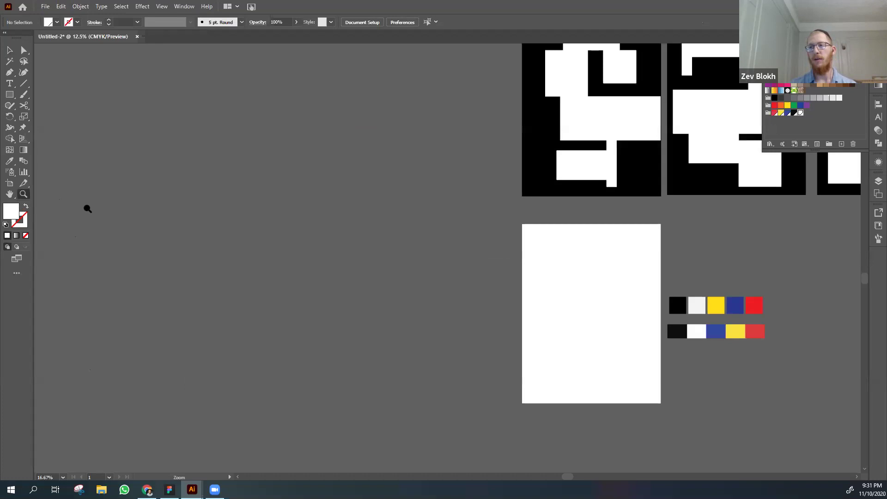
left_click(87, 209, "alt")
left_click(480, 273, "alt")
left_click(675, 289, "alt")
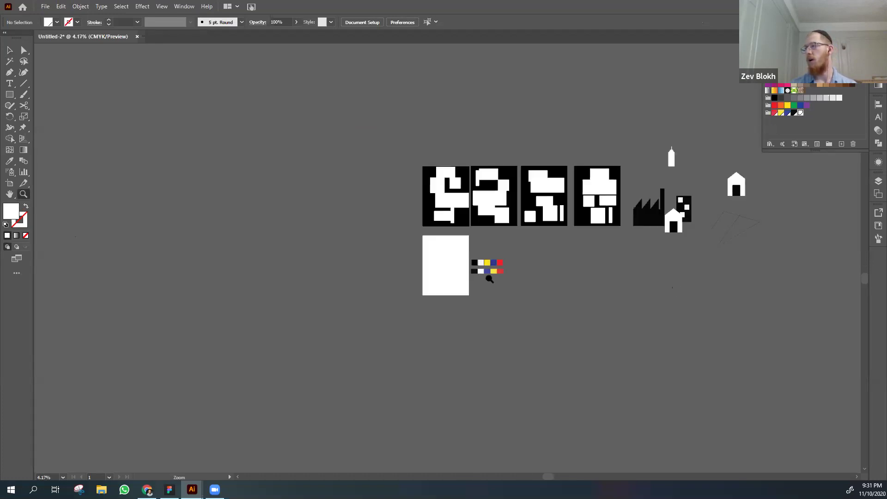
key("v")
scroll(450, 265, "up", 5)
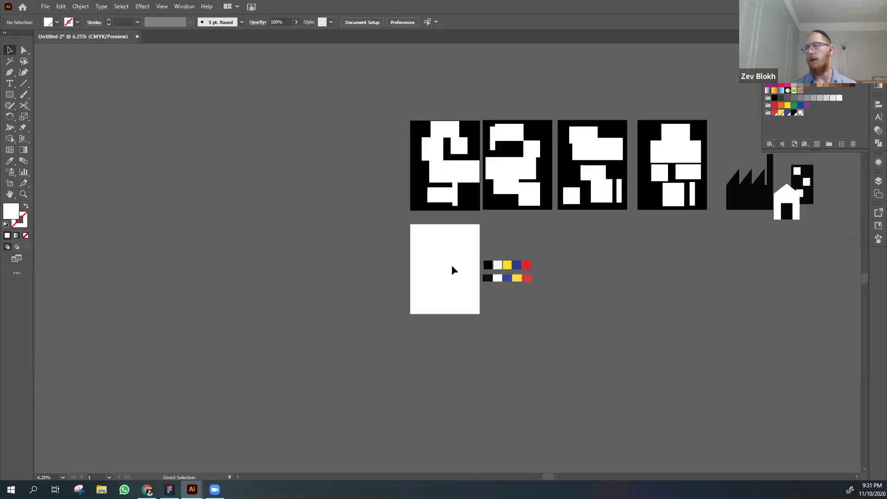
left_click_drag(390, 281, 375, 241)
left_click_drag(600, 361, 534, 359)
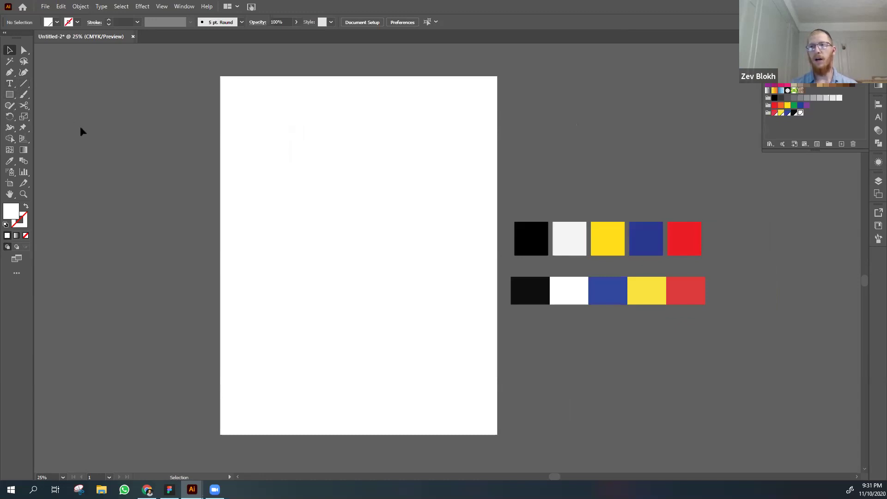
- Draw a circle about 369 pt across in the upper part of the white page and fill it with the color group's blue
left_click(13, 90)
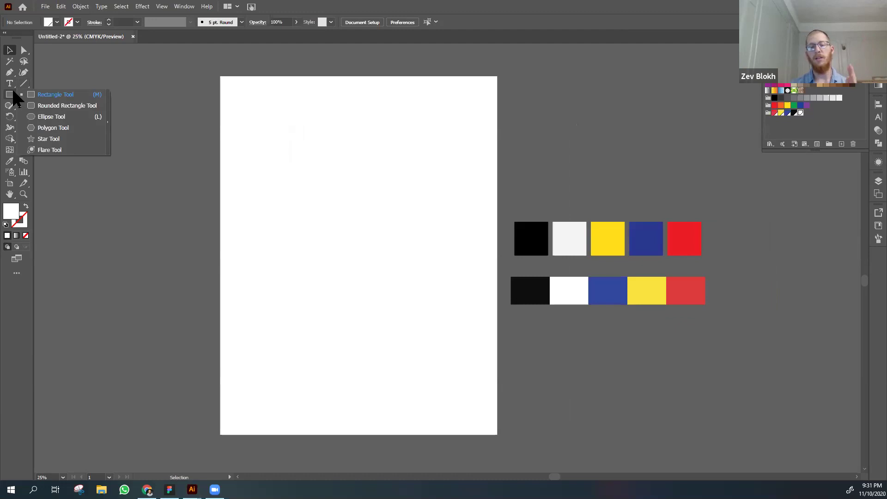
left_click(42, 116)
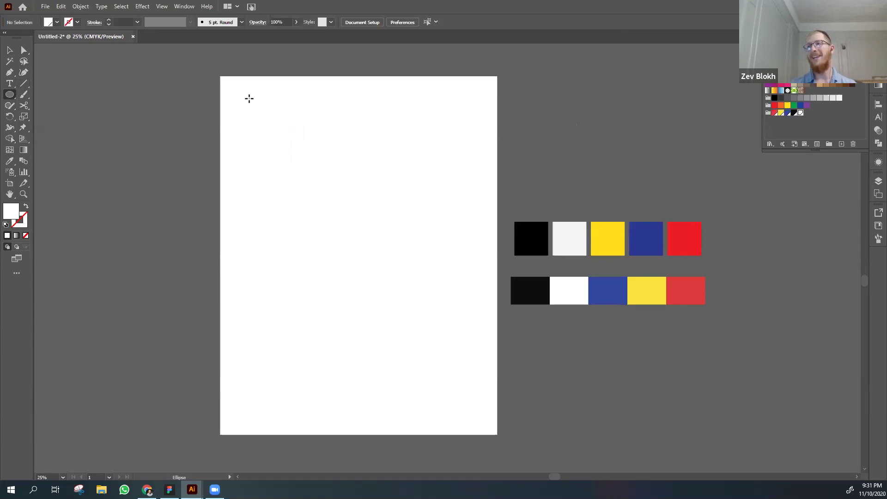
left_click_drag(249, 99, 416, 238)
key("v")
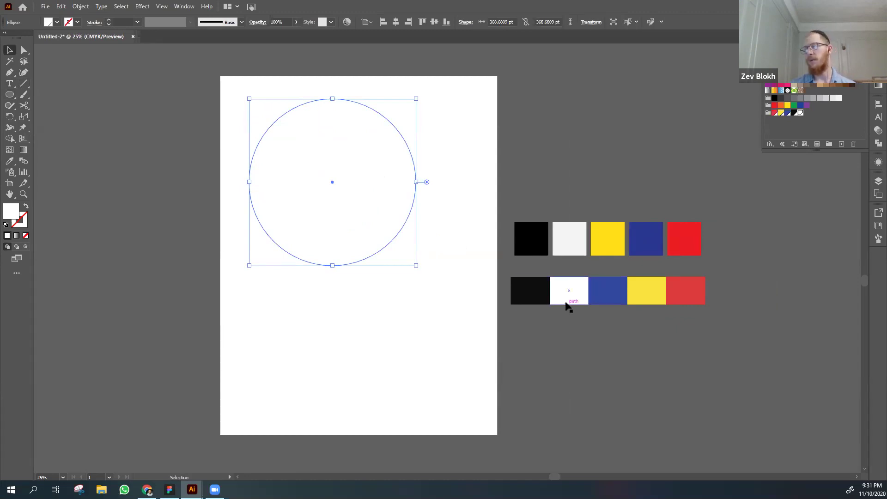
left_click(787, 113)
left_click_drag(331, 200, 323, 196)
left_click(171, 232)
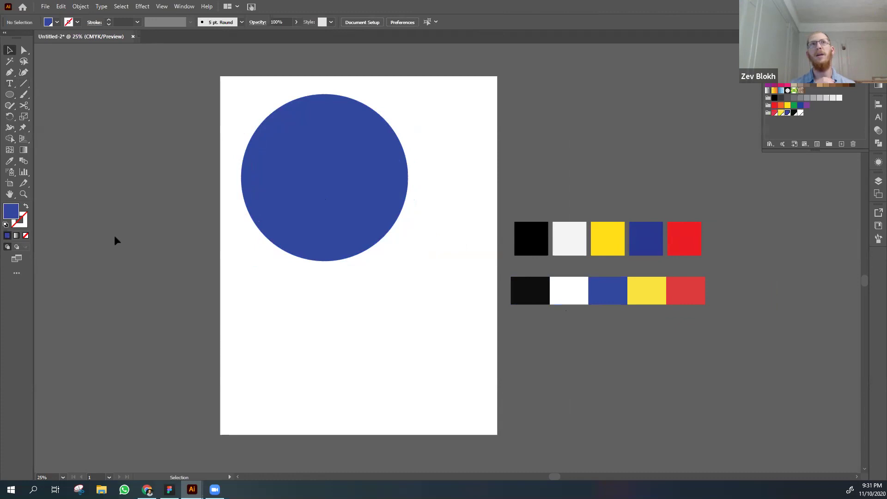
- Enlarge the blue circle to about 534 pt across and position it horizontally centered near the top of the page
left_click(300, 192)
left_click_drag(408, 178, 490, 189)
left_click_drag(437, 150, 432, 179)
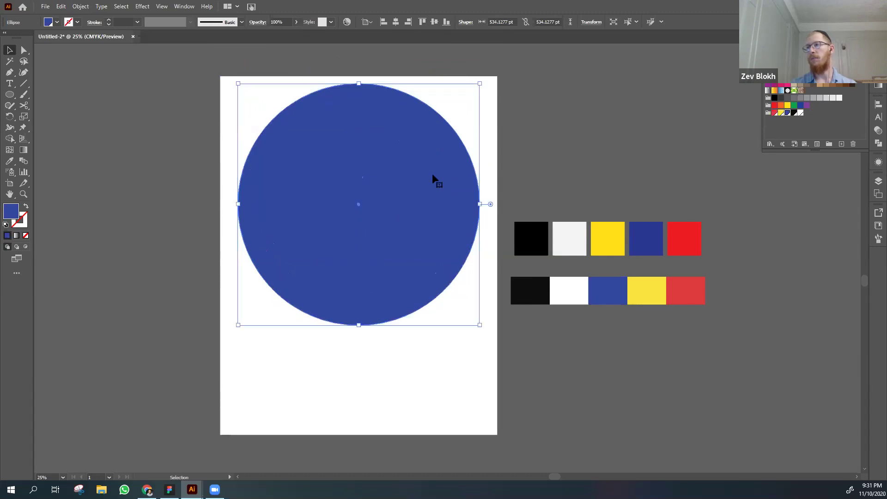
left_click(160, 257)
left_click_drag(156, 248, 105, 218)
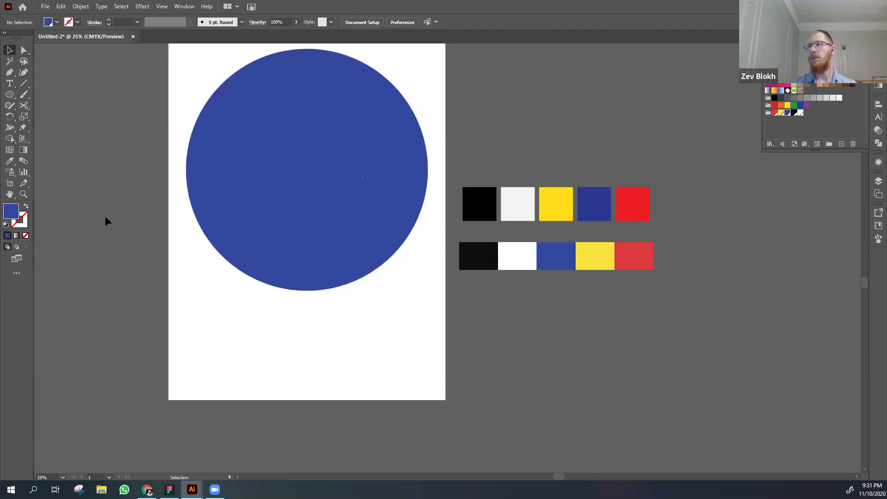
left_click_drag(284, 143, 284, 149)
left_click(129, 207)
left_click_drag(142, 213, 154, 216)
left_click_drag(317, 145, 316, 143)
left_click(129, 228)
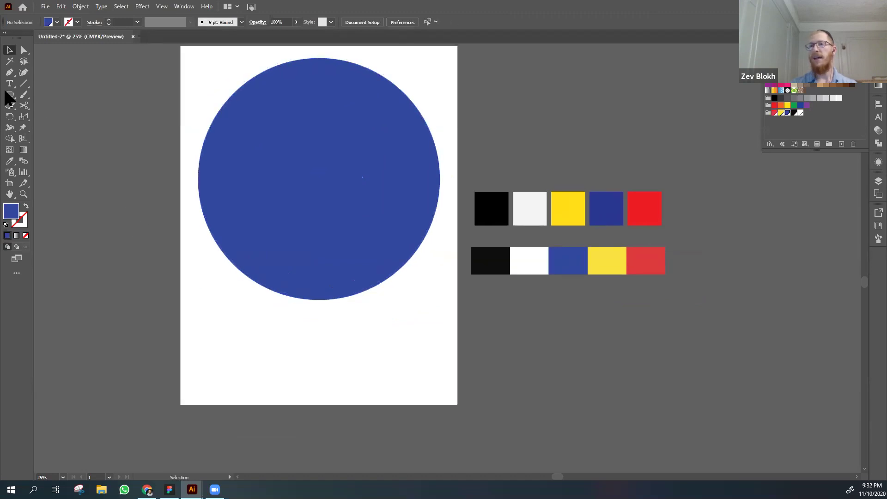
- Draw a small square about 17 pt wide below the blue circle and fill it with the color group's red
left_click_drag(9, 98, 44, 93)
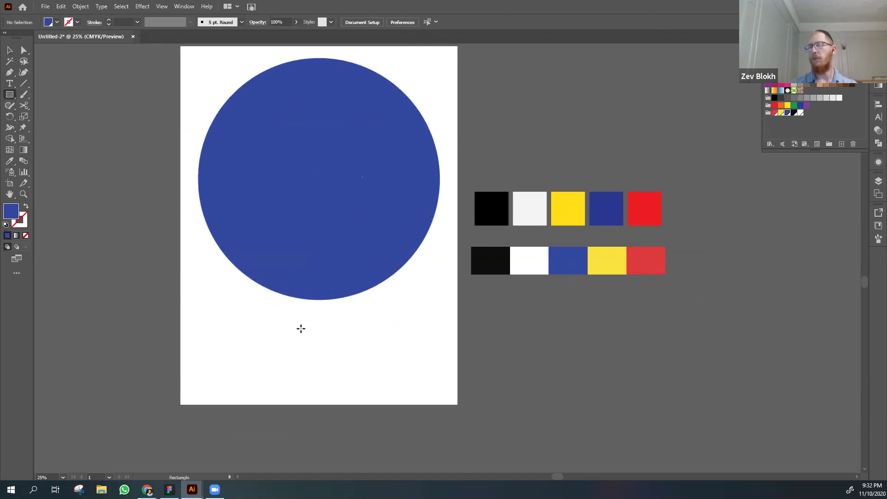
scroll(289, 305, "down", 1)
scroll(289, 305, "right", 1)
left_click_drag(279, 296, 289, 307)
key("v")
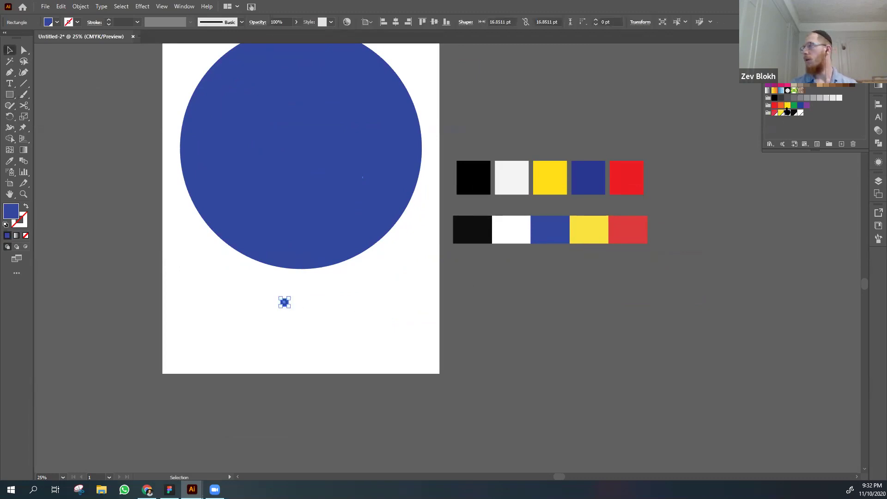
left_click(775, 114)
left_click(548, 101)
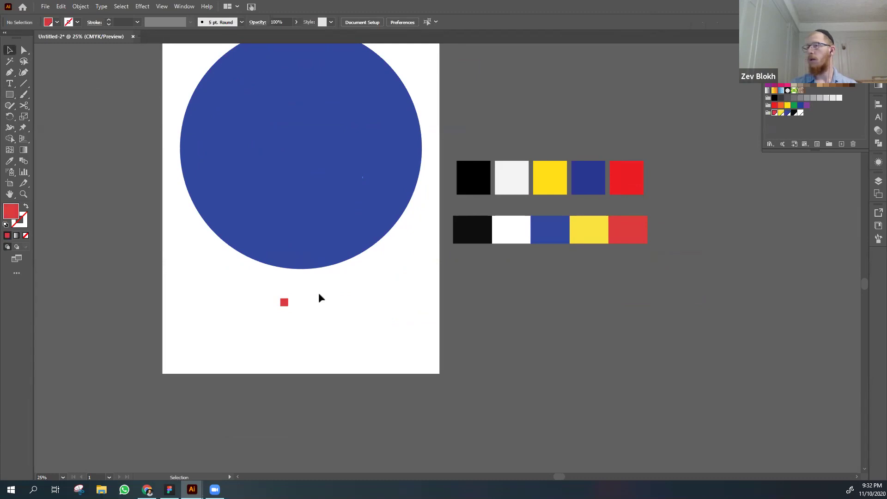
- Move the small red square under the middle of the blue circle and slightly farther down the page
left_click_drag(288, 299, 354, 326)
scroll(378, 329, "left", 3)
scroll(379, 328, "right", 4)
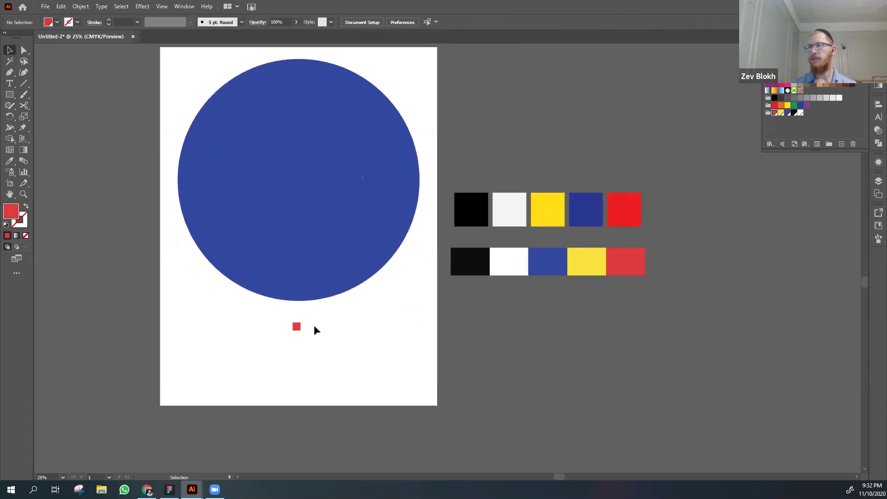
left_click_drag(297, 327, 297, 339)
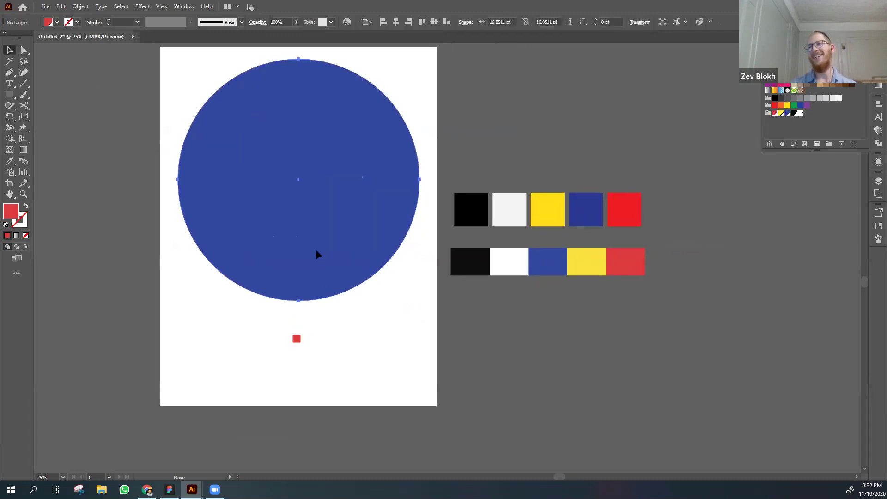
- Shrink the blue circle slightly, keeping it horizontally centered on the page
left_click(304, 125)
left_click_drag(299, 64, 298, 74)
left_click(119, 206)
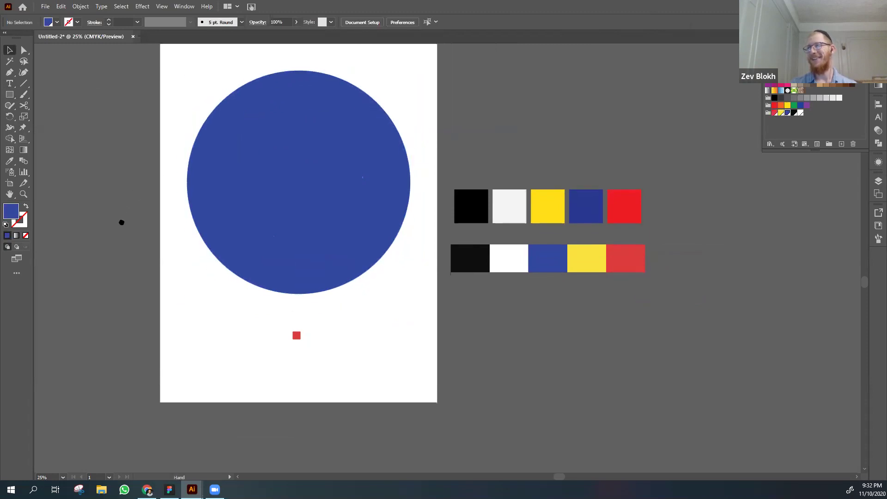
scroll(301, 318, "down", 1)
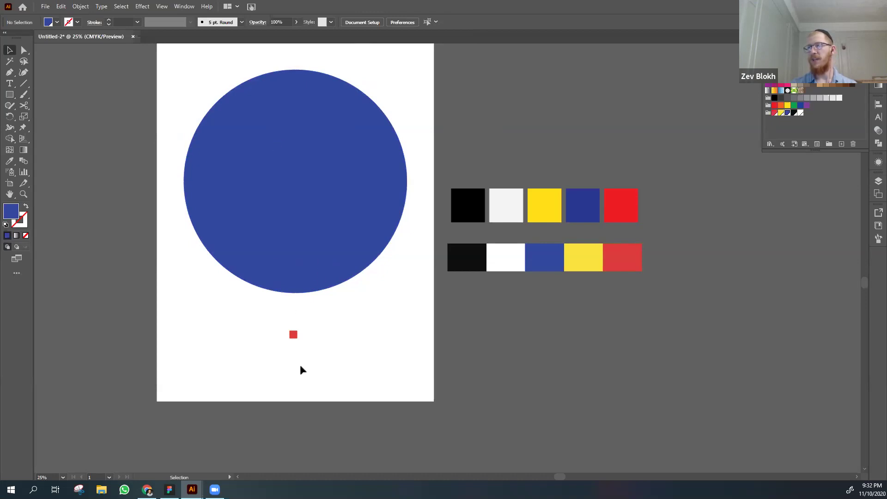
- Draw a square about 66 pt wide from the red square's lower-right corner and fill it with the color group's yellow
left_click(295, 336)
left_click(277, 354)
left_click(9, 95)
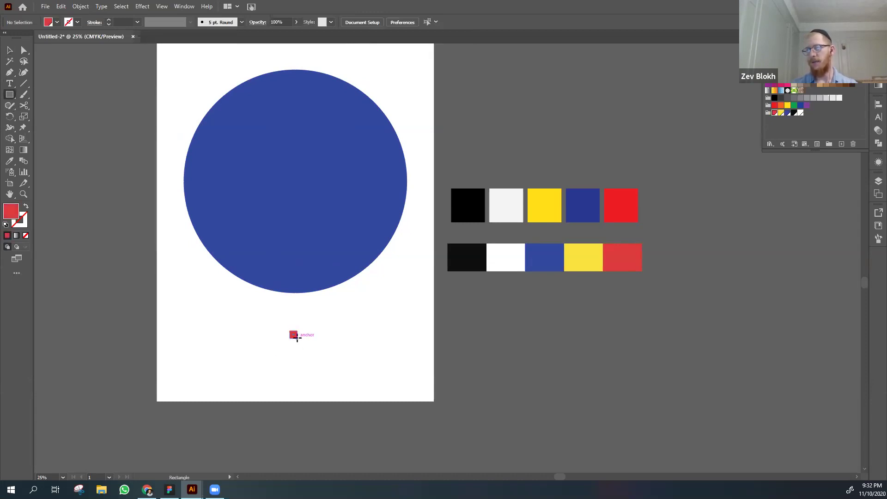
left_click_drag(297, 339, 327, 368)
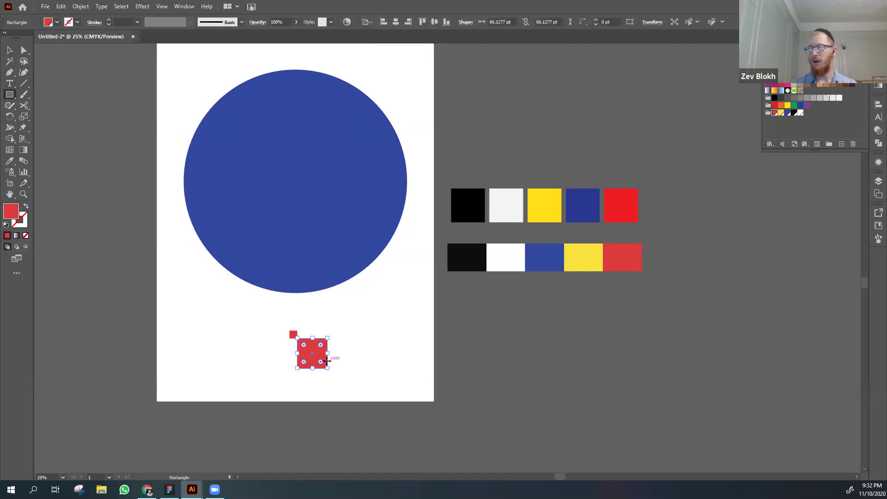
left_click(780, 113)
key("v")
left_click(465, 399)
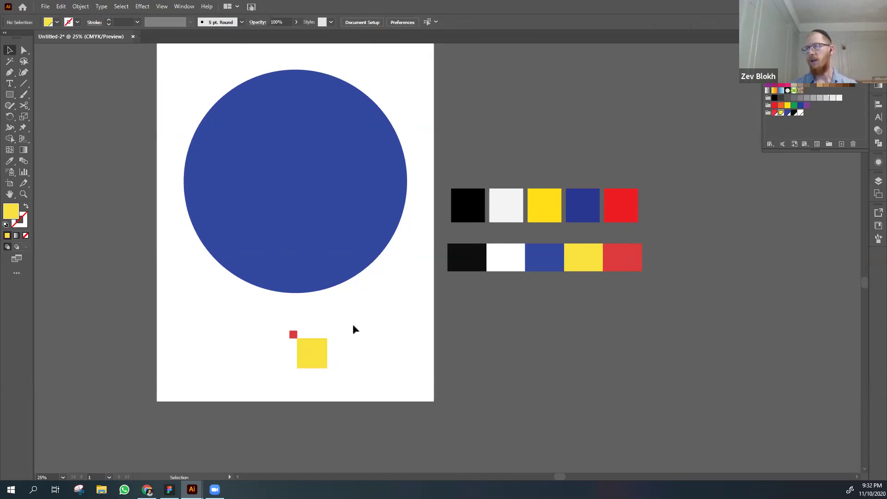
left_click_drag(356, 325, 355, 328)
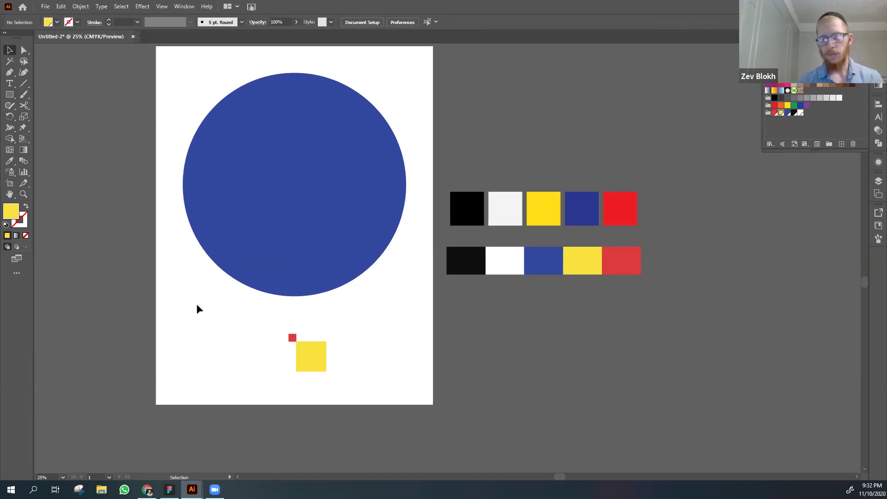
key("p")
left_click(175, 309)
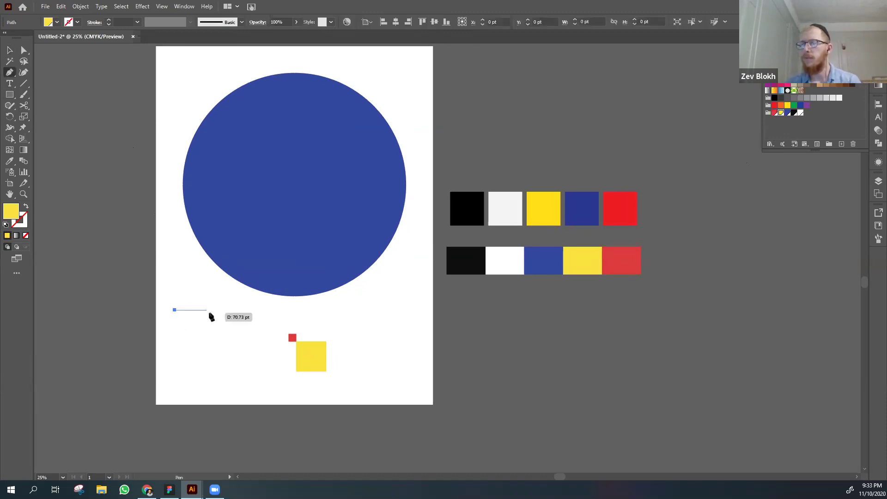
left_click(213, 310)
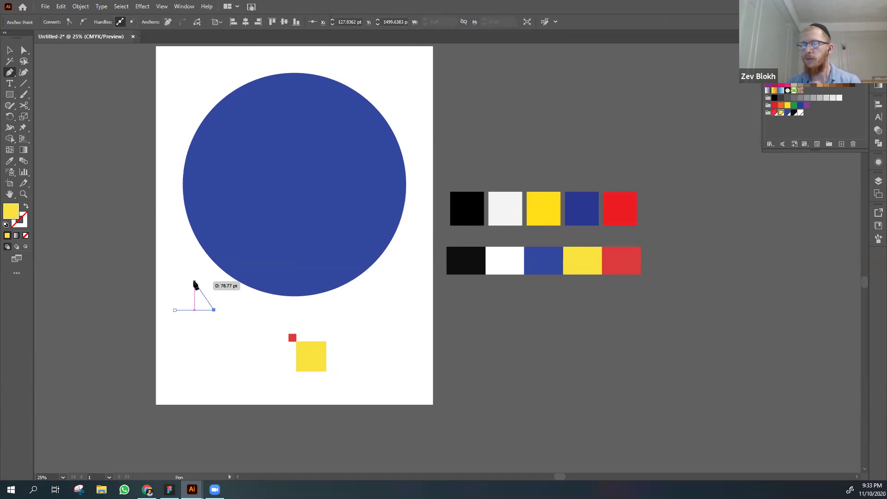
left_click(194, 284, "ctrl")
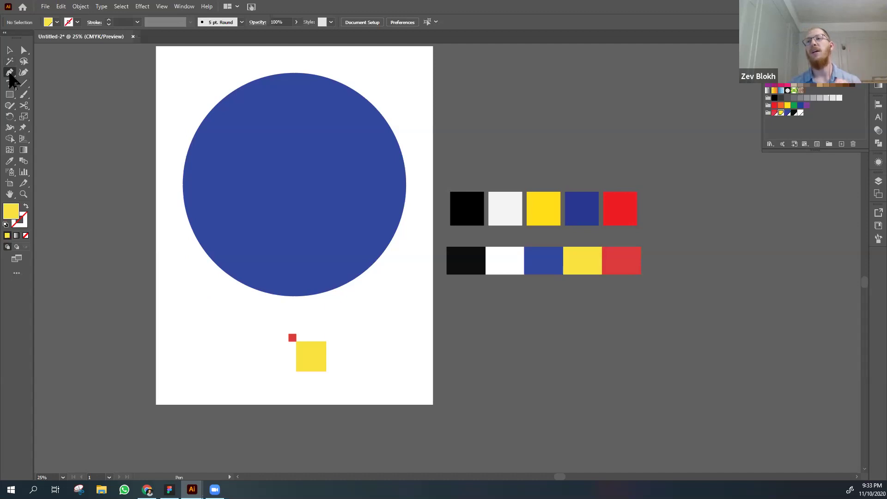
left_click(190, 337)
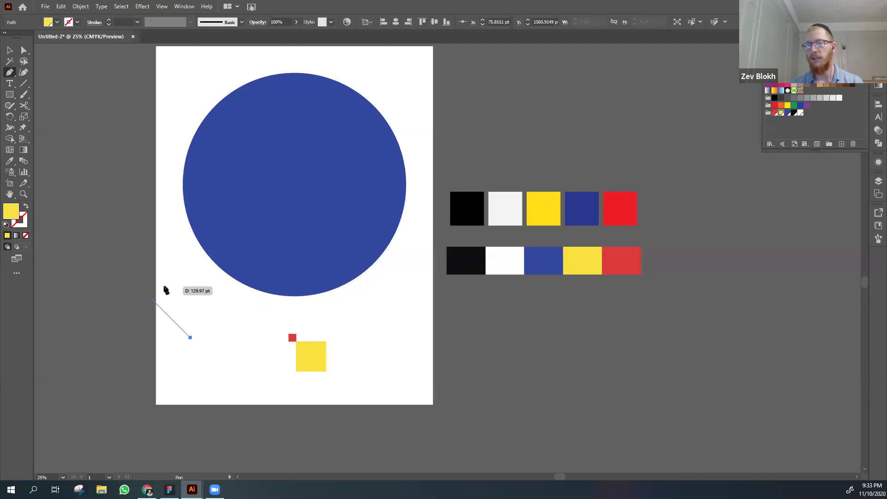
left_click(135, 337)
key("z")
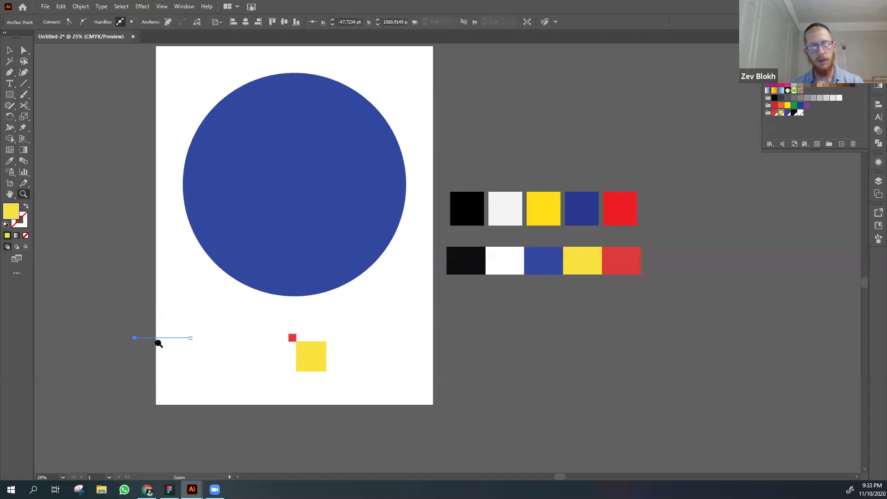
key("ctrl+z")
key("c")
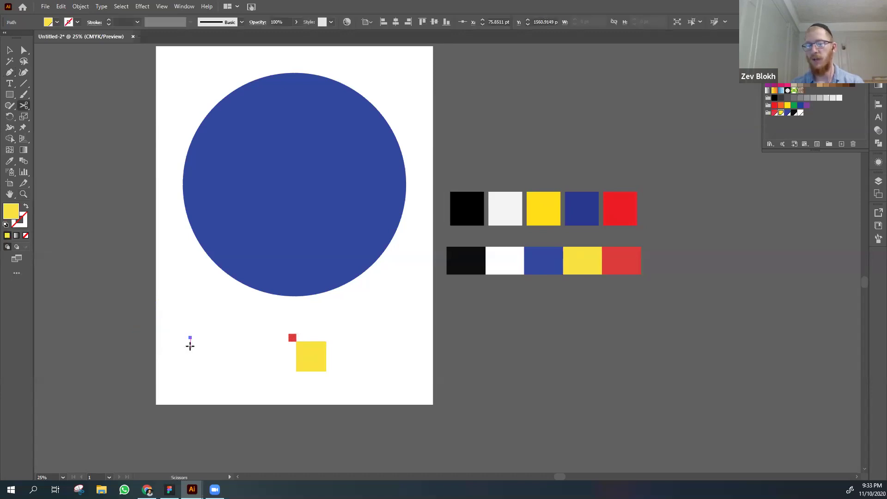
- With the Pen tool, draw a closed triangle about 105 pt wide and 65 pt high below the blue circle's left side
key("p")
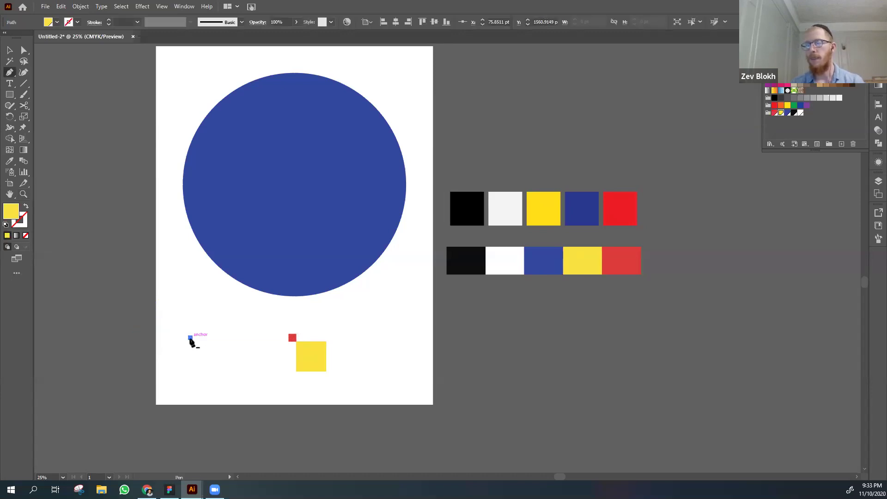
left_click(189, 338)
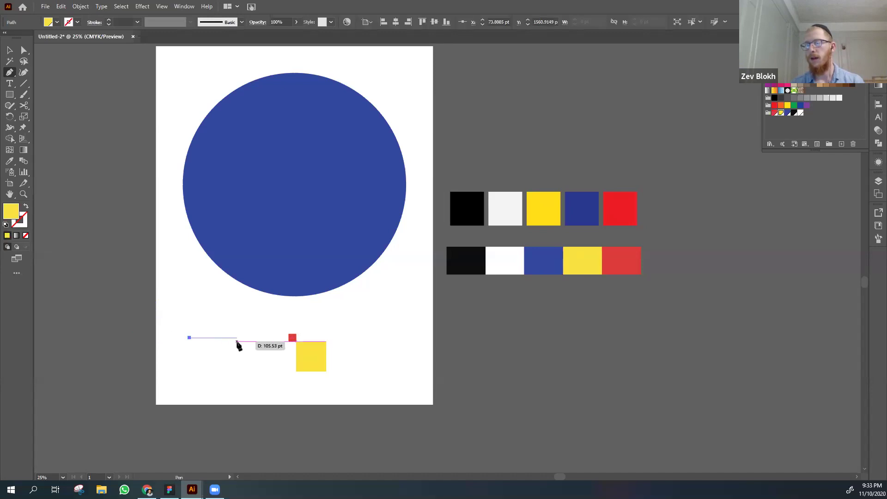
left_click(237, 338)
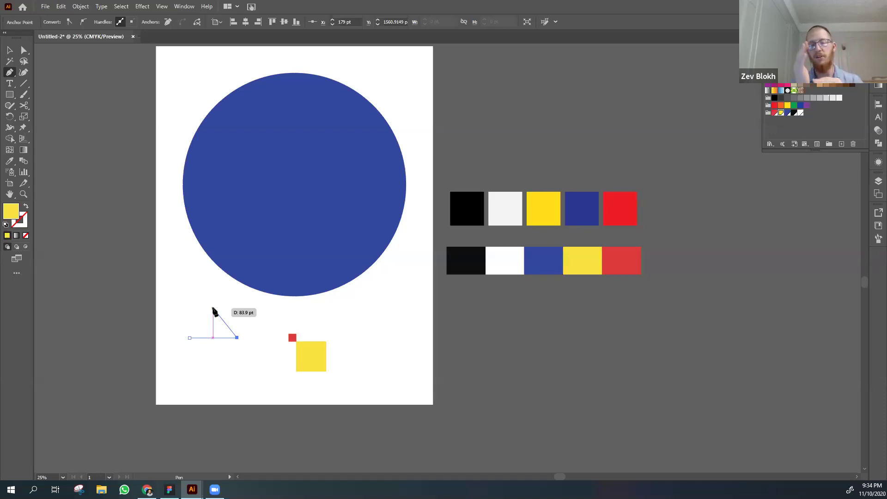
left_click(214, 308)
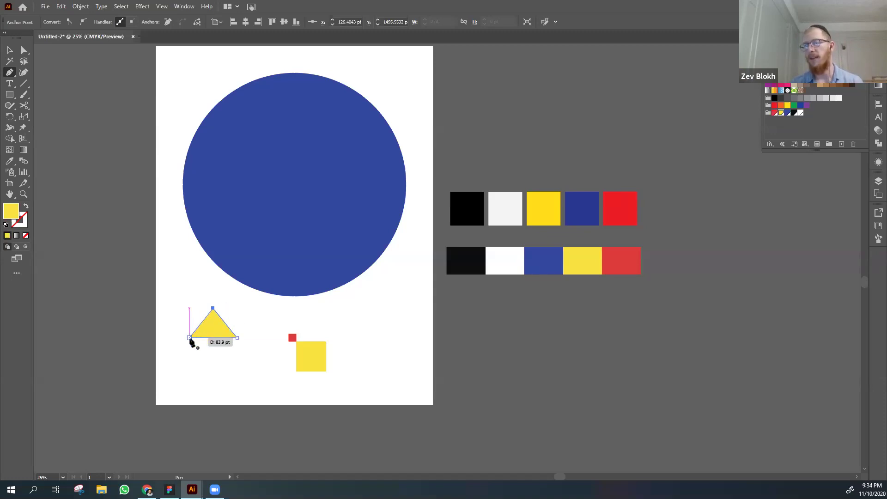
left_click(191, 340)
key("v")
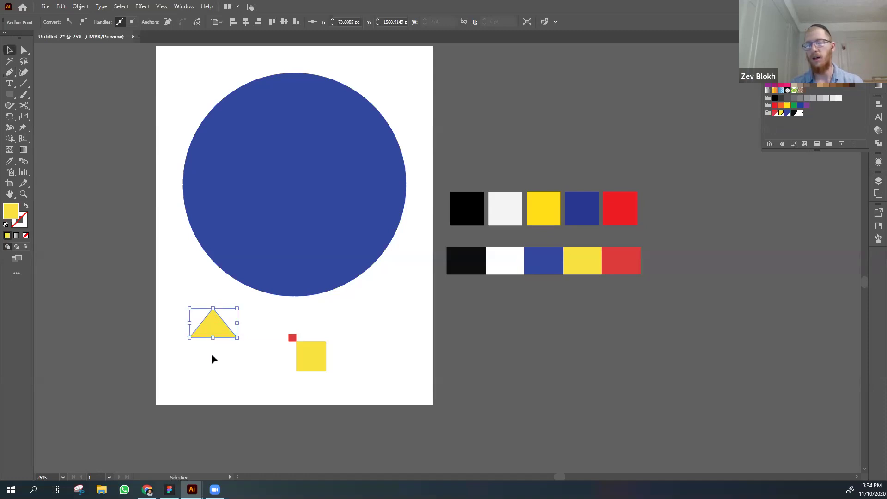
left_click(211, 354)
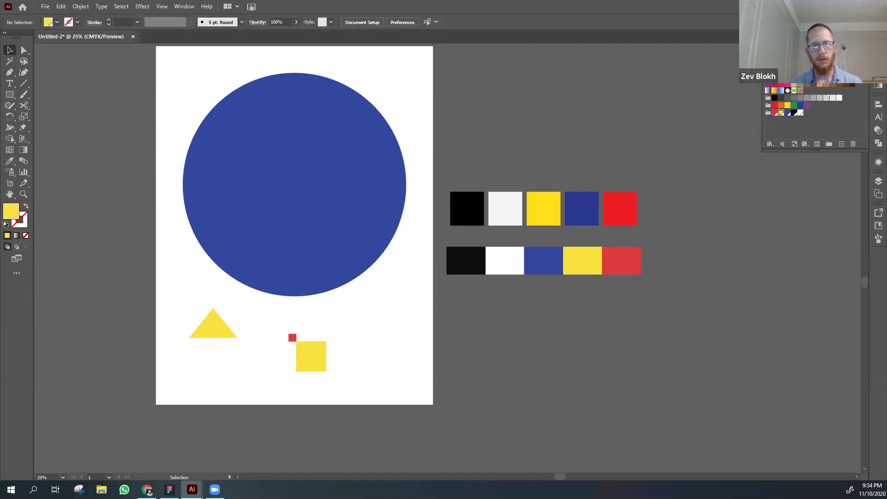
- Fill the triangle with the color group's black
left_click(214, 332)
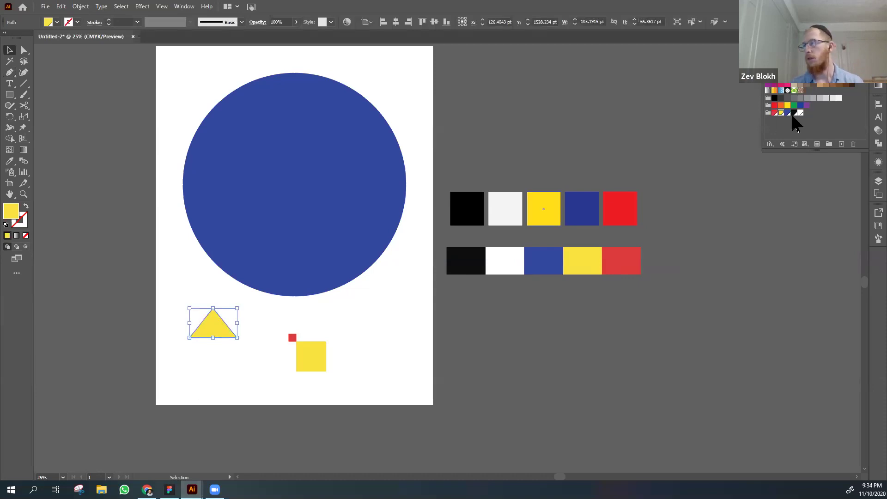
left_click(793, 113)
left_click(384, 338)
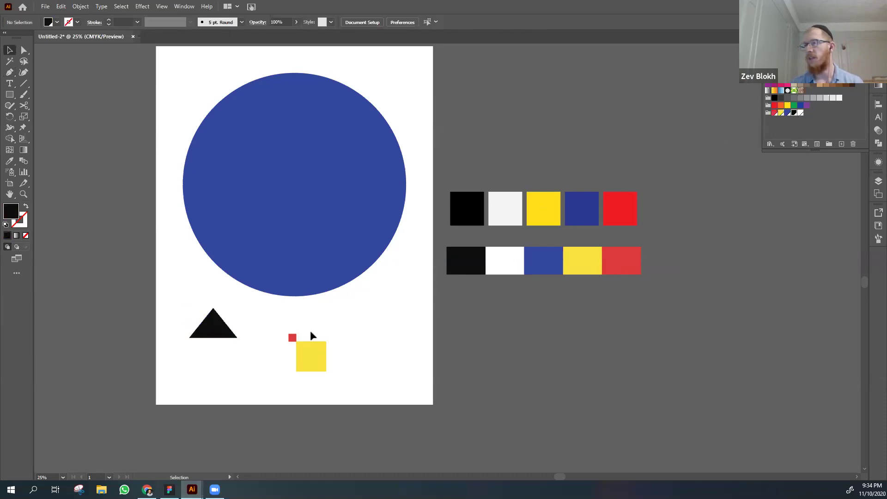
- Unlock all objects and delete both rows of palette squares beside the page
key("ctrl+minus")
scroll(112, 332, "right", 2)
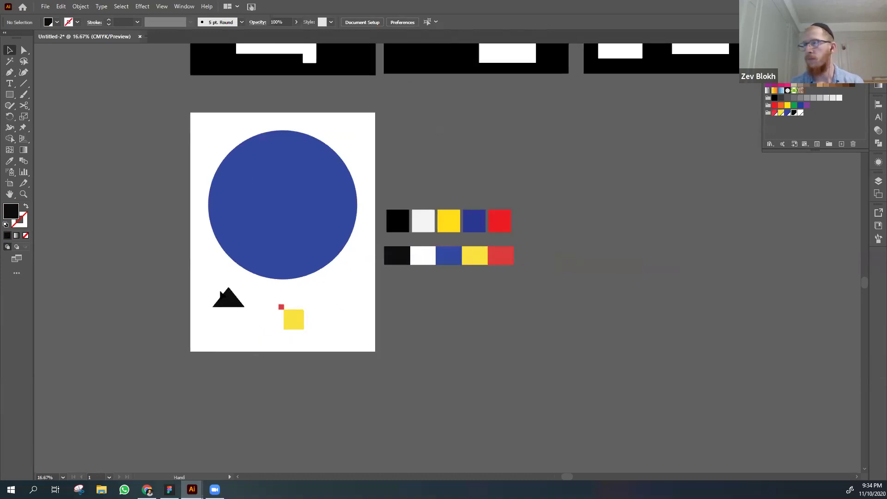
key("ctrl+alt+2")
right_click(636, 180)
left_click(559, 182)
left_click_drag(477, 231, 393, 265)
key("Delete")
- Duplicate the white page with all its shapes to the right of the original
left_click_drag(131, 362, 659, 224)
left_click(643, 253)
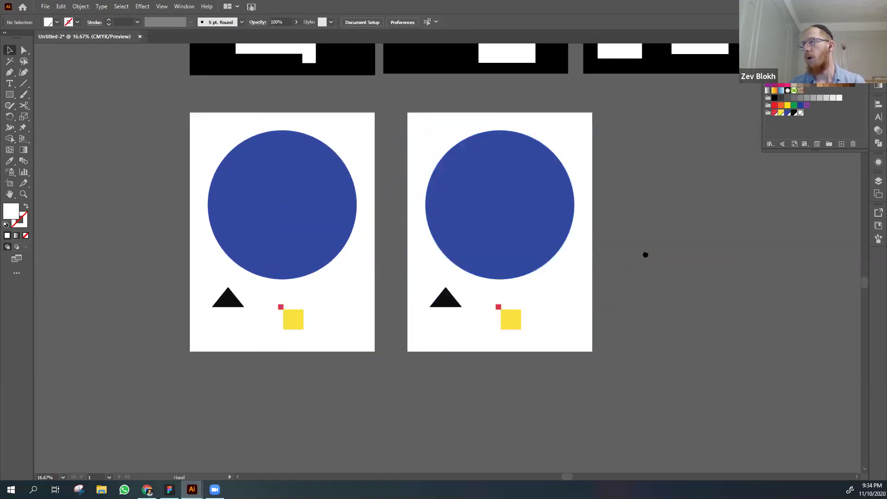
- Shrink the blue circle on the copied page to about 176 pt wide, keeping it near the page's left edge
scroll(508, 245, "right", 3)
left_click(392, 235)
left_click(423, 226, "shift")
left_click(423, 225)
left_click_drag(423, 222, 328, 222)
left_click(528, 243)
- Paste a copy of the small blue circle and stack the two circles vertically near the page's upper-left corner
left_click(315, 223)
key("ctrl+c")
key("ctrl+v")
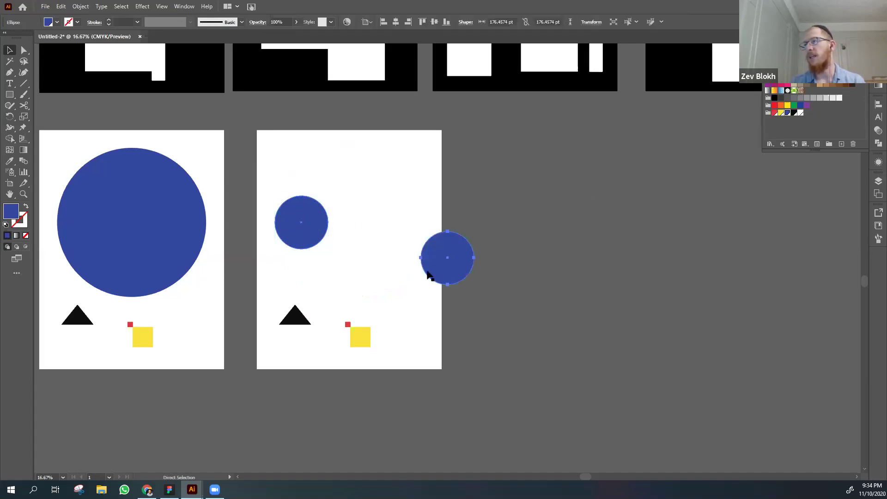
left_click(556, 216)
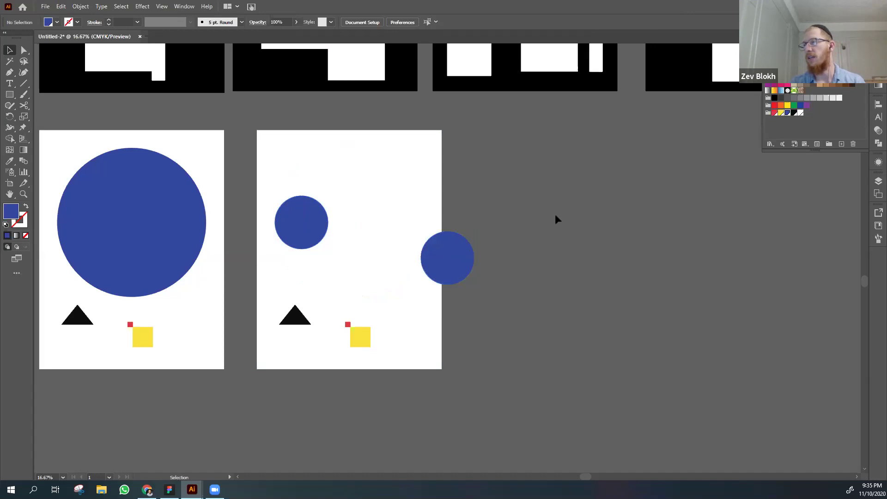
left_click_drag(451, 257, 307, 187)
left_click(305, 221, "shift")
left_click(490, 208)
left_click_drag(298, 232, 353, 210)
left_click(553, 235)
left_click(376, 207)
key("ctrl+z")
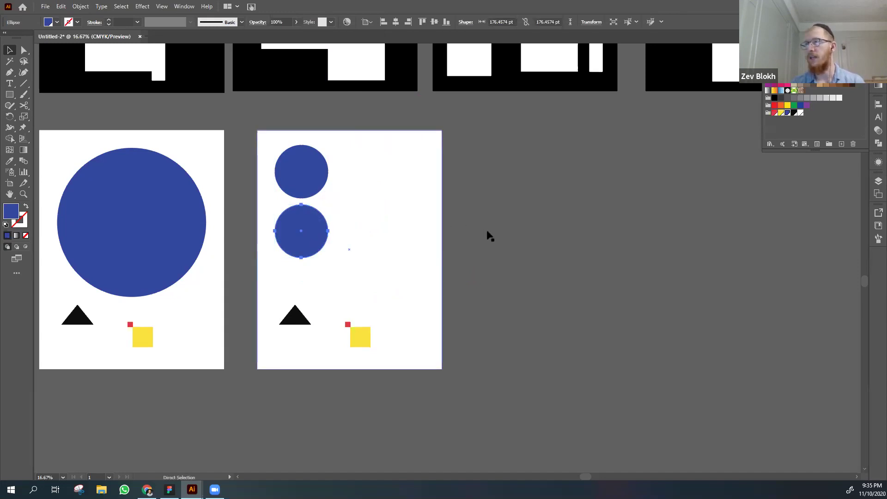
- Paste a third small blue circle and place it to the right of the two stacked circles
key("ctrl+v")
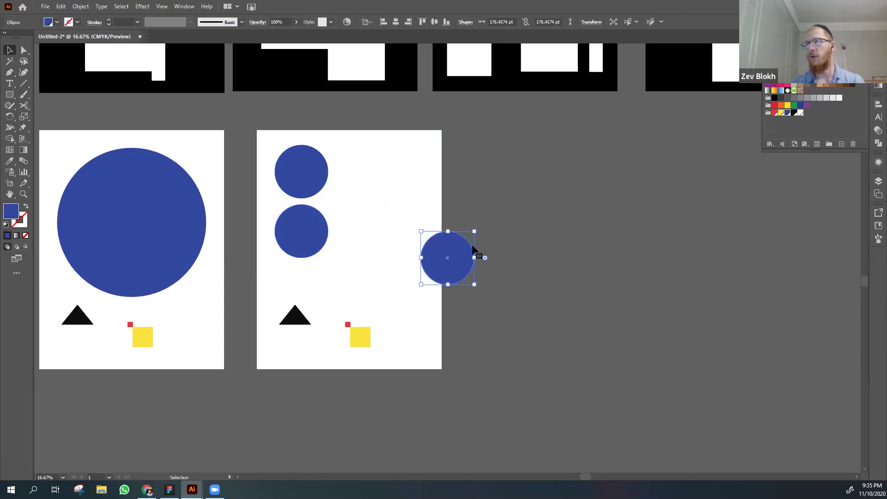
left_click_drag(469, 254, 387, 206)
key("ctrl+shift+a")
- Copy all the example compositions from the other document and paste them into Untitled-2
key("ctrl+w")
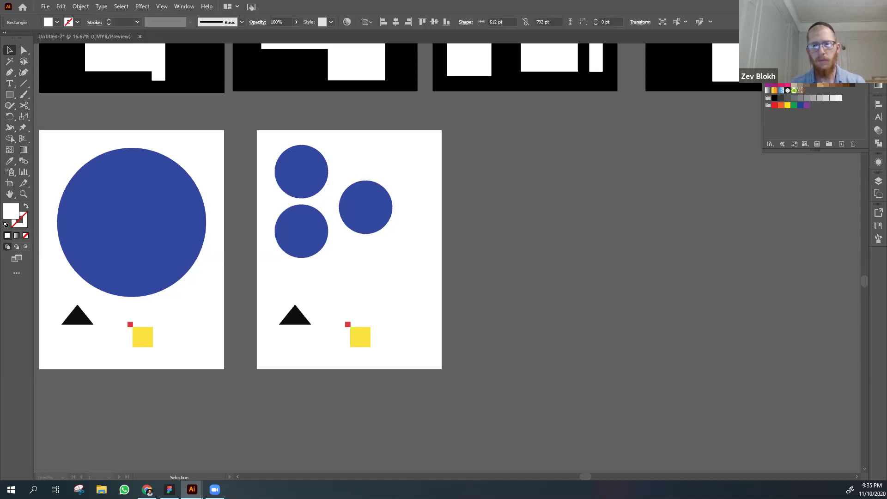
key("ctrl+shift+a")
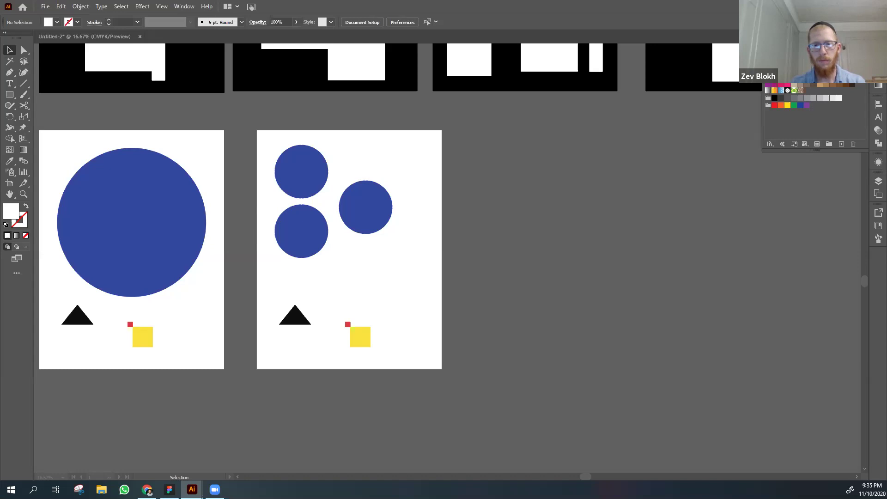
key("ctrl+a")
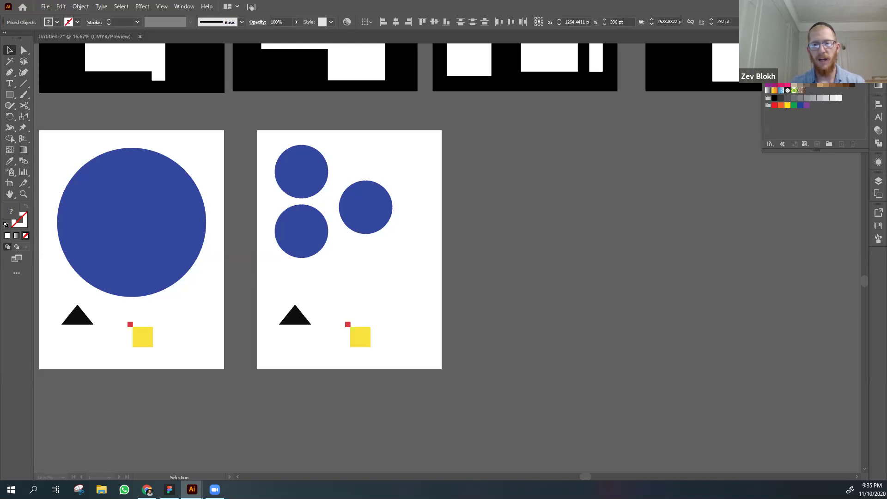
key("ctrl+shift+a")
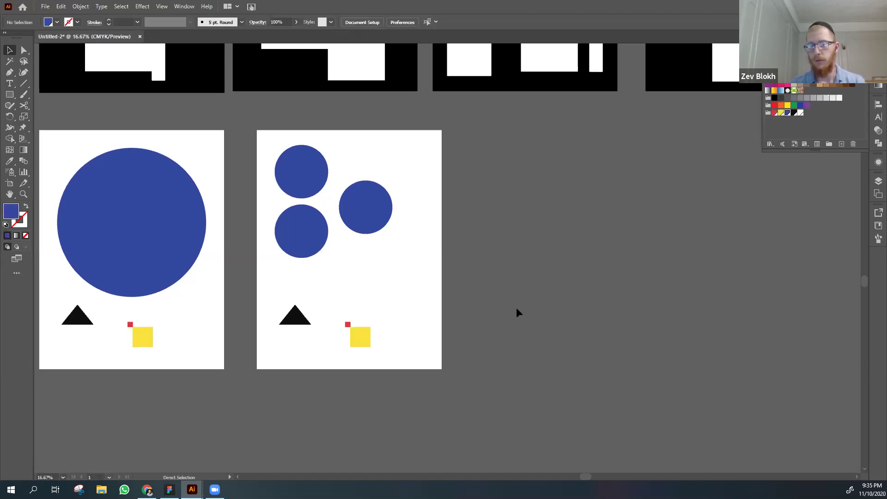
key("ctrl+minus")
key("ctrl+minus")
key("ctrl+a")
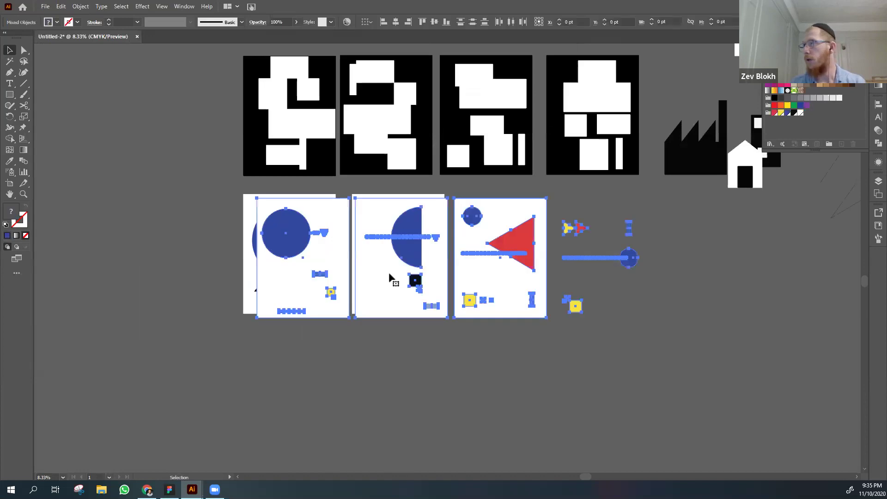
- Move the pasted example compositions into a row below the two white pages
left_click_drag(390, 274, 362, 385)
scroll(436, 334, "down", 5)
scroll(439, 334, "up", 1)
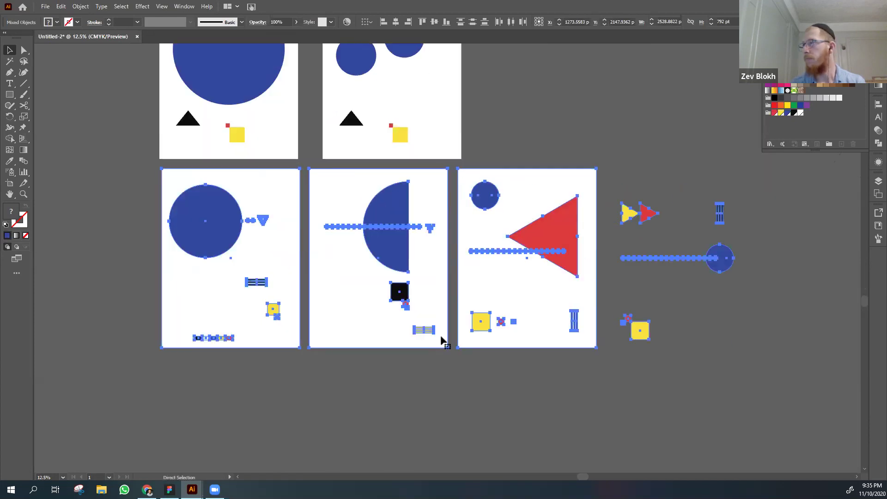
- Duplicate the third example's white page rectangle to the right, behind the fourth group of shapes
left_click(480, 290)
left_click_drag(480, 292, 634, 292)
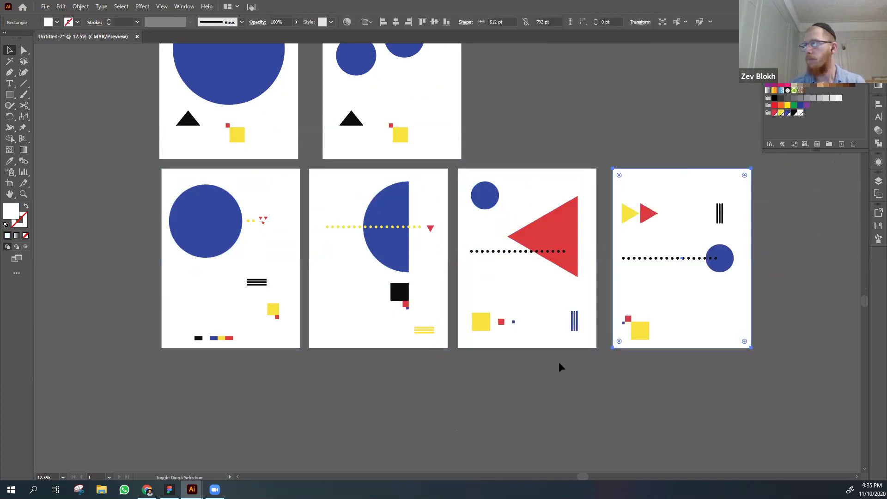
left_click(487, 395)
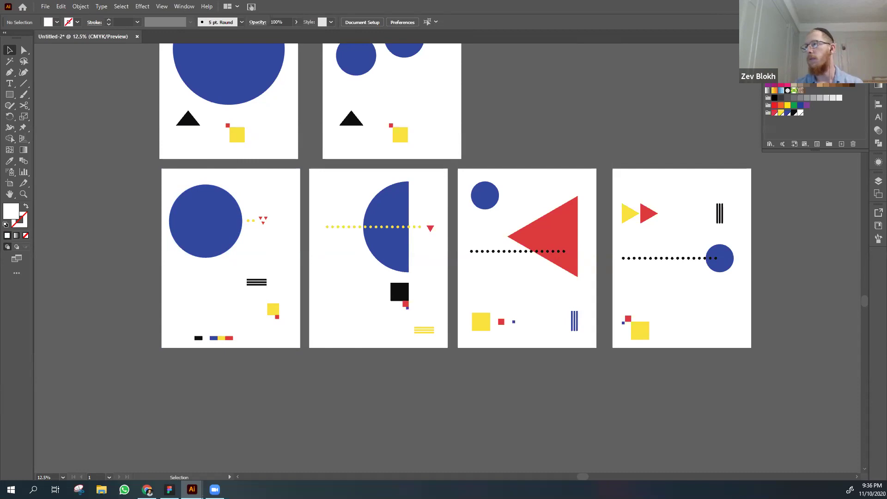
- Move the black triangle on the three-circle page up and right, beneath the right-hand blue circle
left_click_drag(586, 139, 556, 222)
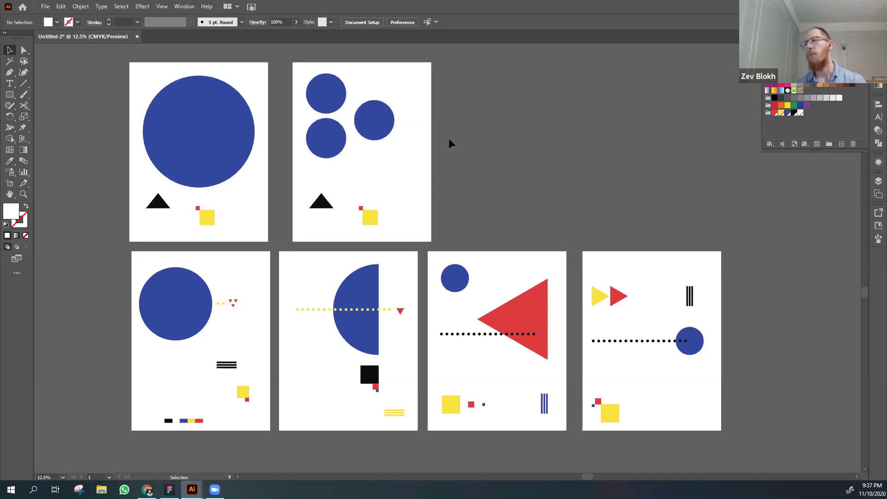
left_click_drag(322, 201, 381, 166)
left_click(510, 166)
- Duplicate the three-circle page with all its shapes to the right
left_click_drag(501, 176, 419, 185)
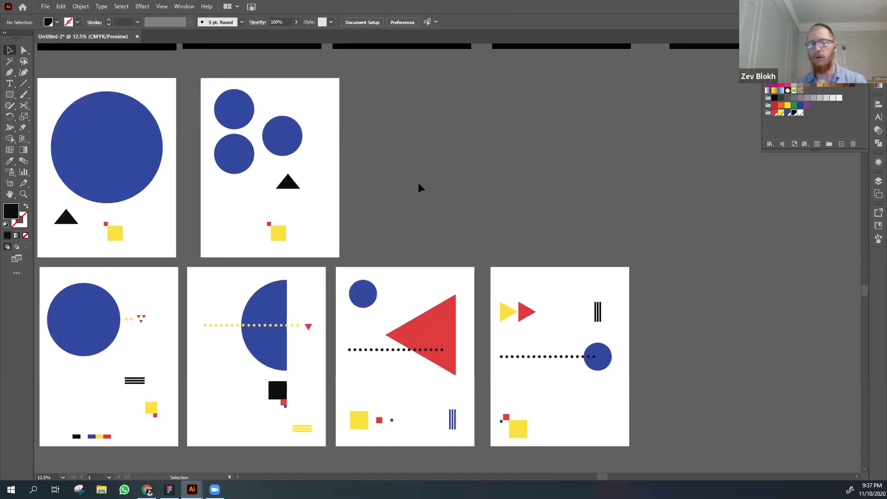
key("ctrl+plus")
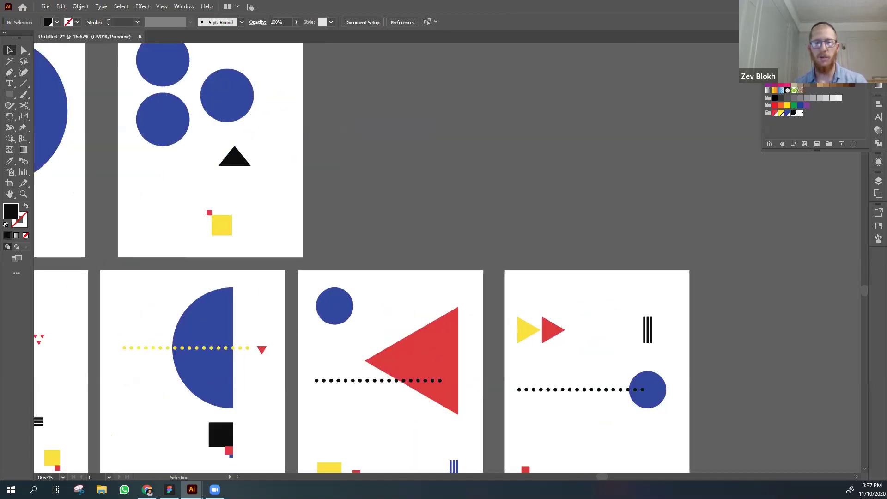
scroll(338, 167, "up", 3)
left_click_drag(341, 104, 319, 316)
left_click(528, 251)
scroll(362, 286, "right", 3)
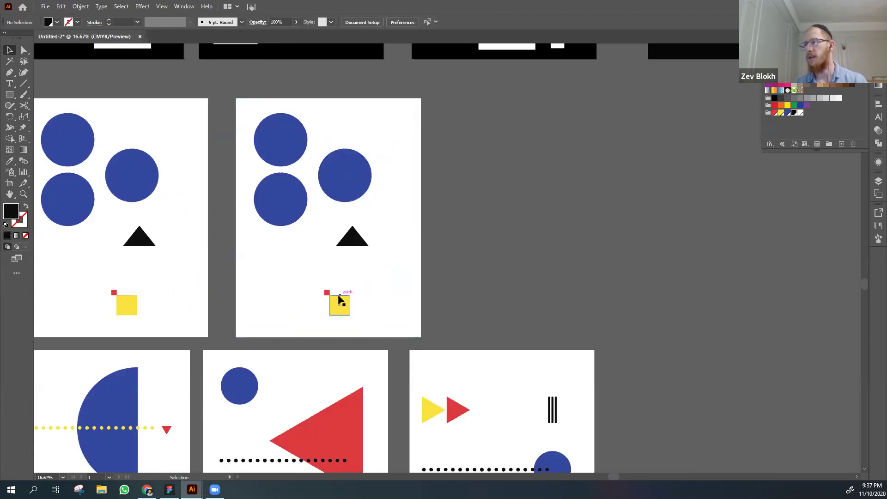
- On the new copy, draw a square about 22 pt wide at the yellow square's upper-right corner and fill it with the triangle's black
key("ctrl+equal")
left_click_drag(227, 352, 266, 319)
key("i")
left_click(277, 230)
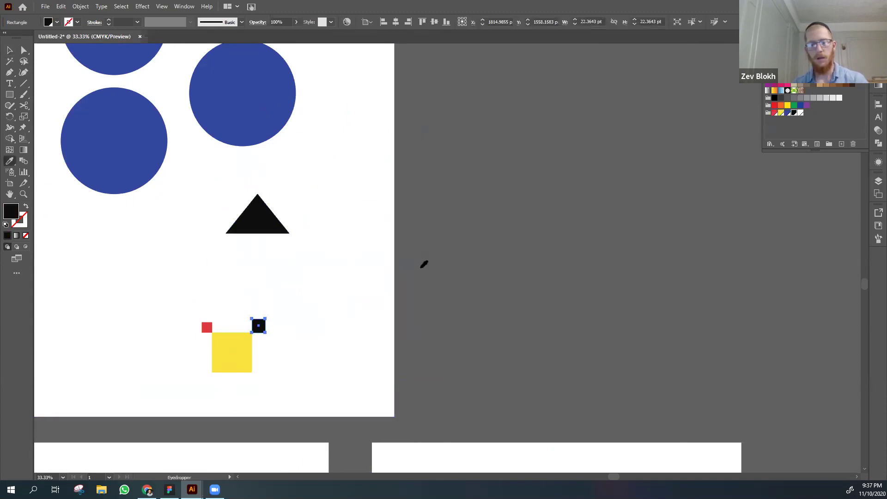
key("ctrl+shift+a")
key("v")
key("ctrl+minus")
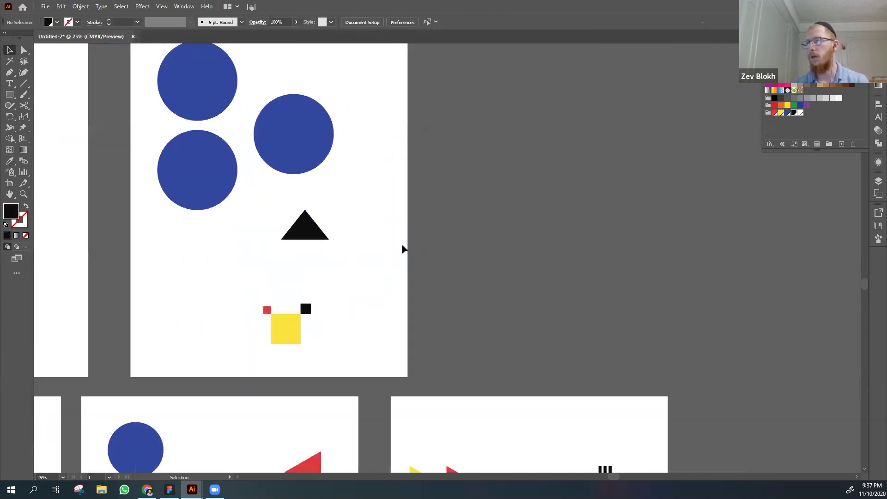
- Enlarge the black square from its lower-left corner until it is slightly larger than the yellow square
left_click(306, 308)
left_click_drag(312, 303, 347, 283)
left_click(491, 293)
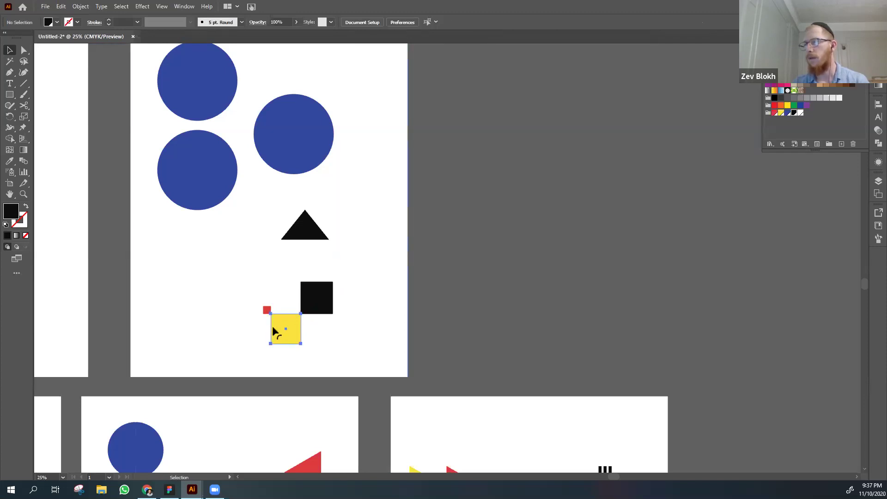
- Halve the yellow square's size toward its upper-right corner and move the red square above it against the black square's left side
left_click(273, 326)
left_click_drag(270, 343, 308, 313)
left_click(523, 279)
left_click(450, 295)
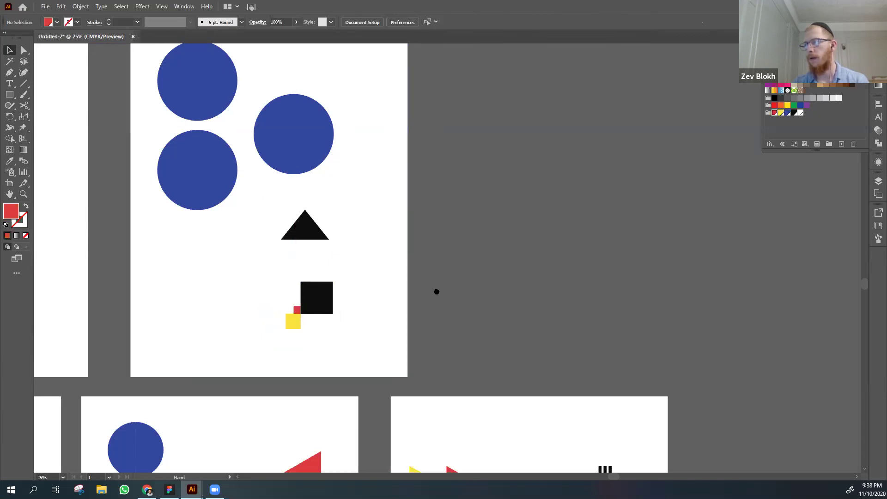
- Fill the triangle with the color group's yellow and rotate it 90° clockwise to point right
left_click_drag(437, 292, 438, 313)
left_click(314, 255)
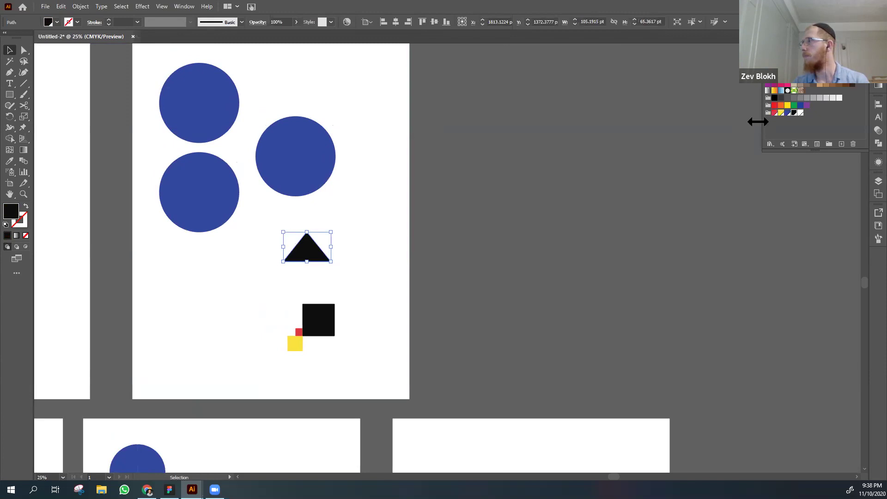
left_click(780, 113)
left_click(564, 240)
left_click(290, 245)
left_click_drag(335, 230, 315, 270)
- Delete the right-hand blue circle from the newest page
left_click(303, 163)
key("Delete")
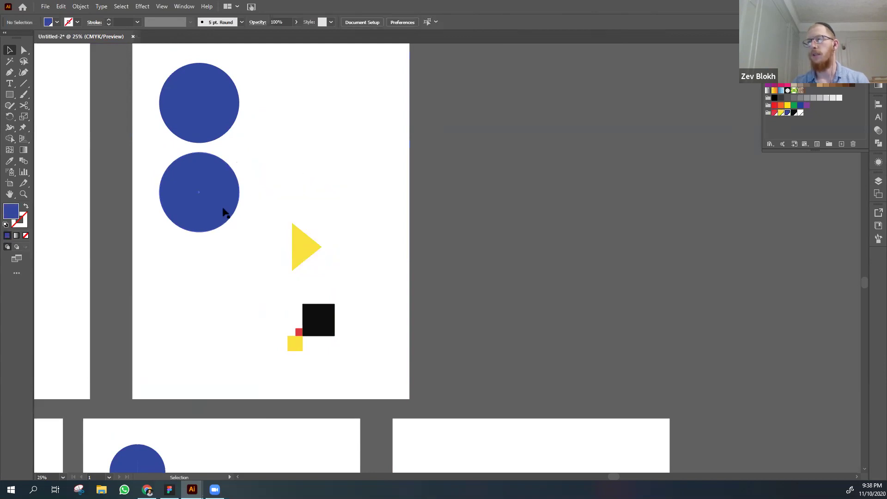
- Delete the newest page's lower blue circle and enlarge the remaining one to about 326 pt, filling the page's upper-right area
key("ctrl+minus")
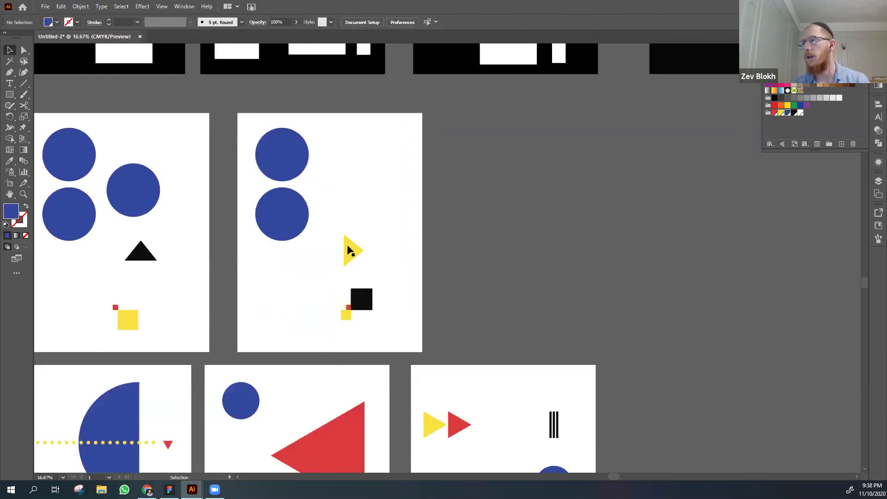
right_click(275, 224)
left_click(276, 193)
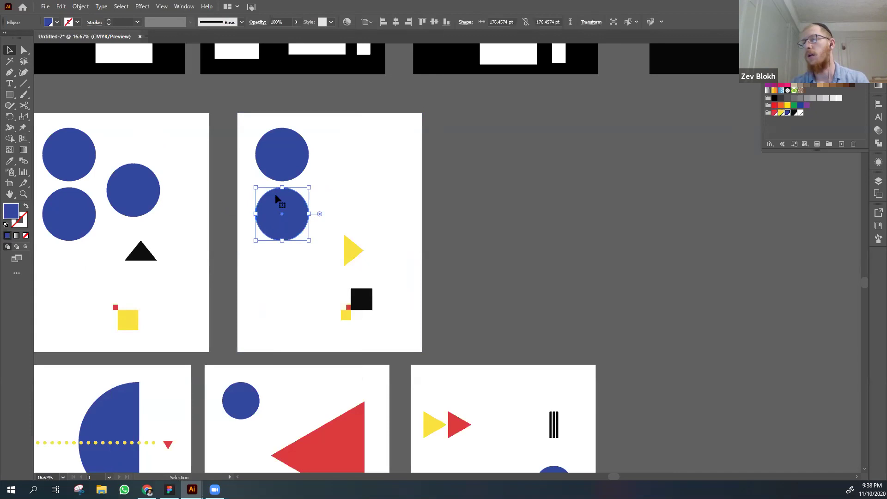
key("Delete")
left_click(293, 148)
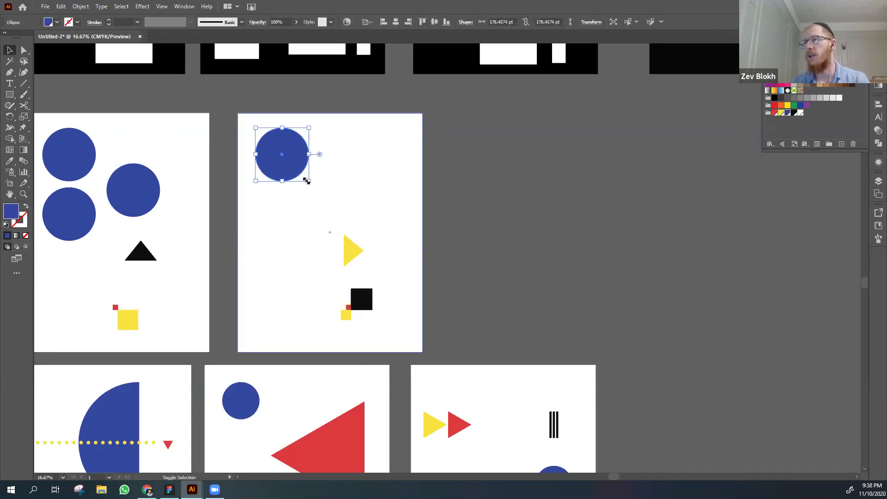
left_click_drag(308, 180, 366, 198)
- Shrink the yellow triangle and place it to the left of the large circle
left_click(475, 216)
left_click_drag(356, 249, 266, 192)
left_click(466, 171)
- Fill the large circle with the color group's yellow
left_click(380, 178)
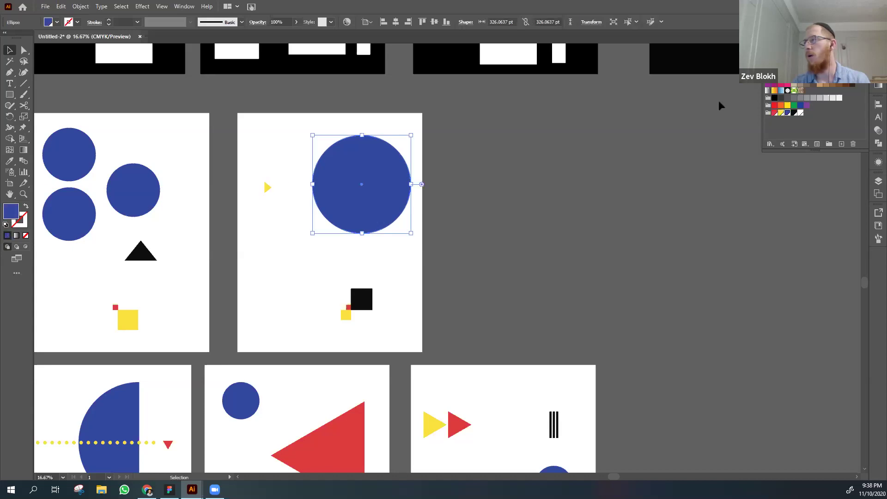
left_click(781, 112)
left_click(485, 203)
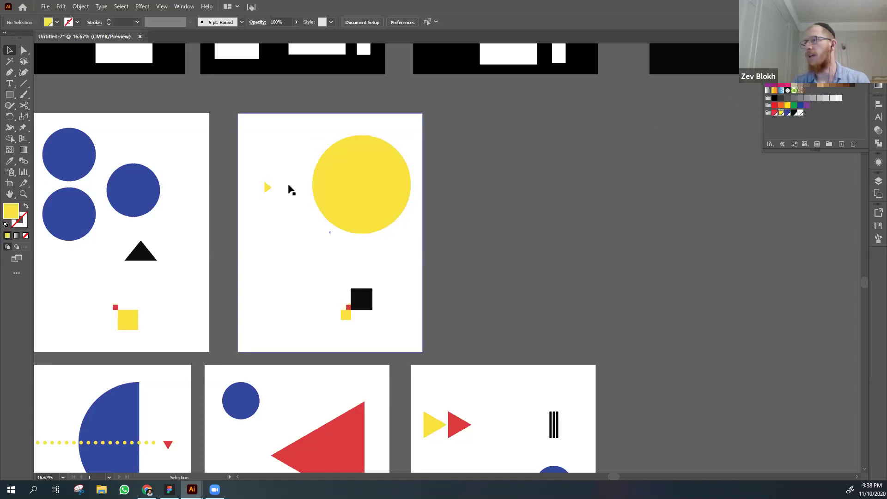
- Fill the small triangle beside the circle with the color group's blue
left_click(268, 187)
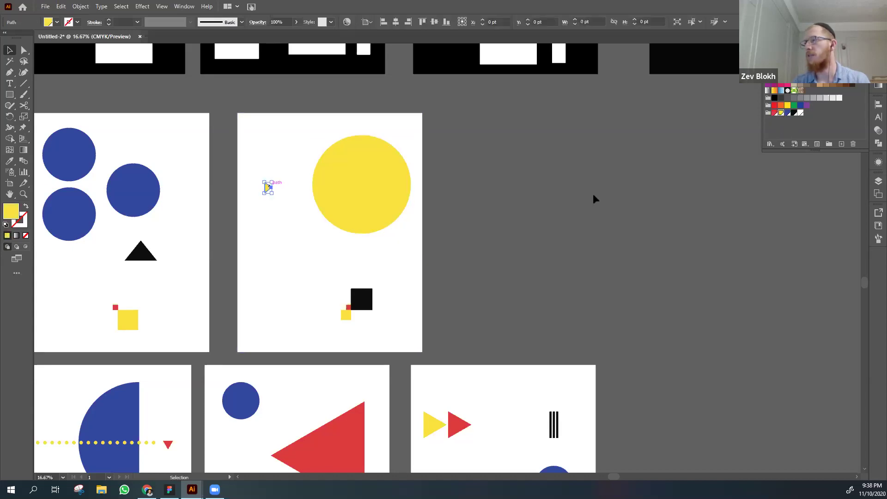
left_click(787, 113)
left_click(606, 208)
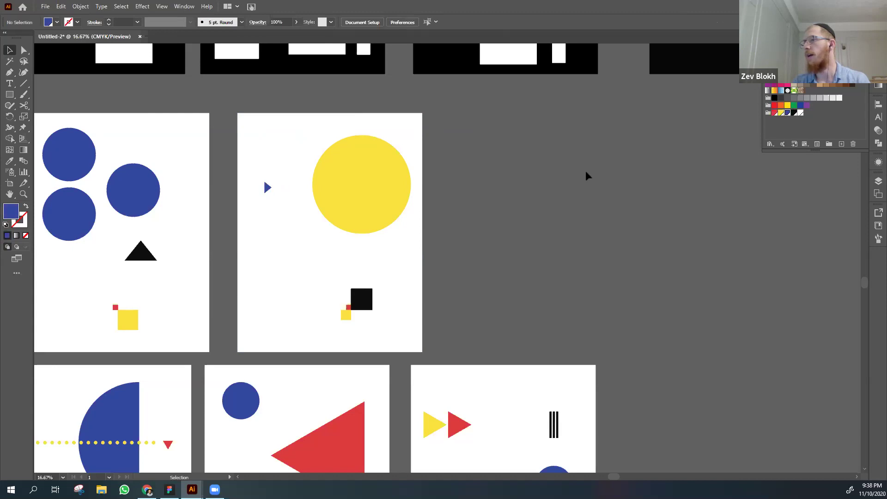
- Fill the small triangle with the color group's red and nudge it slightly left
left_click(268, 187)
left_click(775, 112)
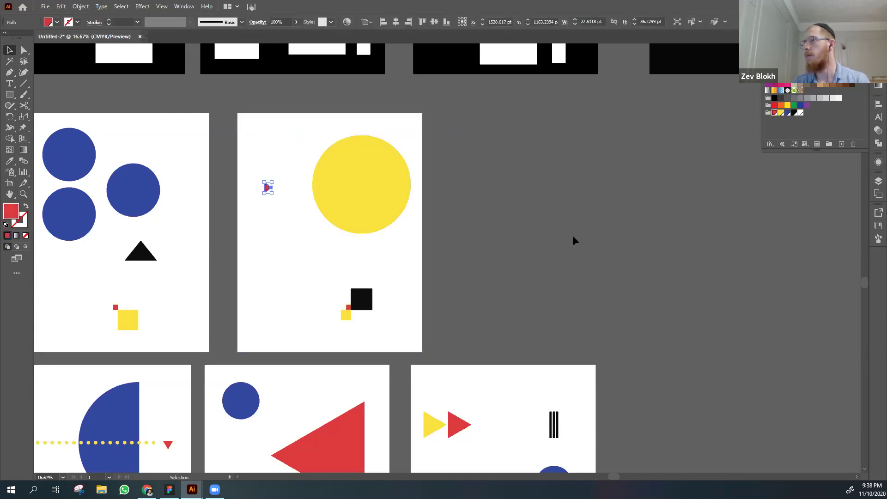
left_click(572, 240)
scroll(416, 208, "left", 3)
scroll(416, 208, "down", 1)
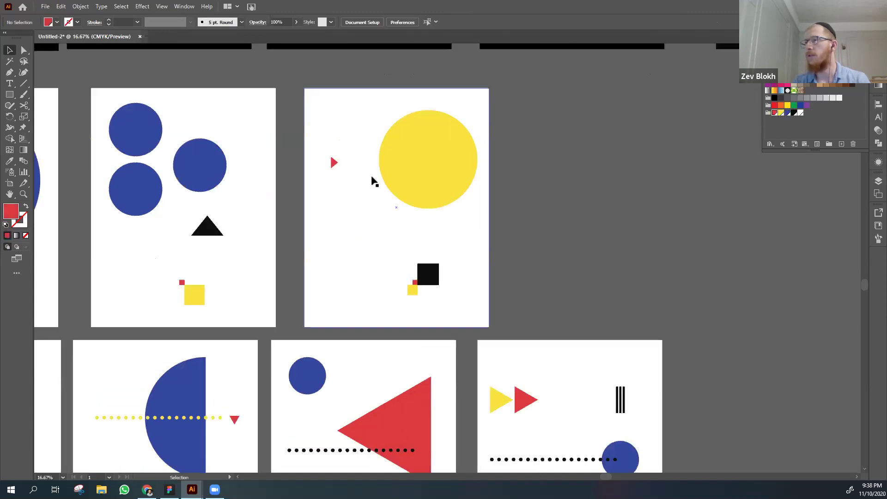
left_click(333, 162)
left_click(590, 183)
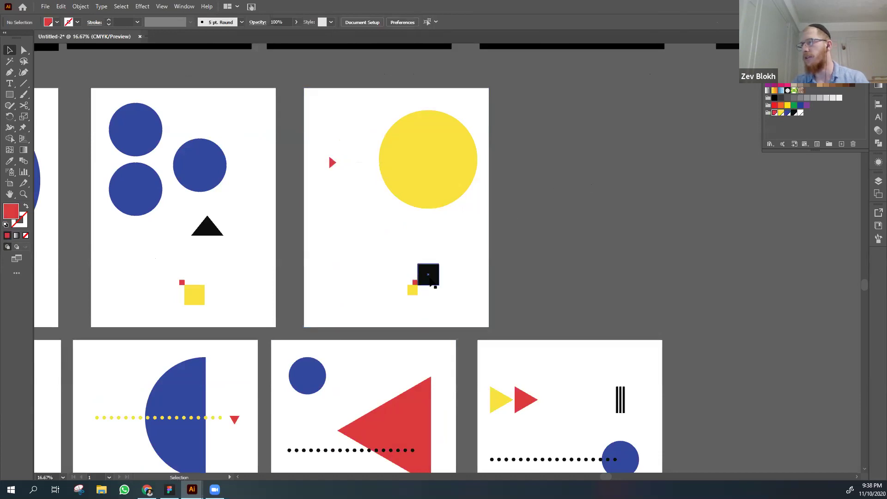
- Move the black square away from the small squares to the page's lower-left area, below the triangle
left_click_drag(536, 236, 330, 328)
left_click(556, 233)
left_click_drag(433, 271, 348, 263)
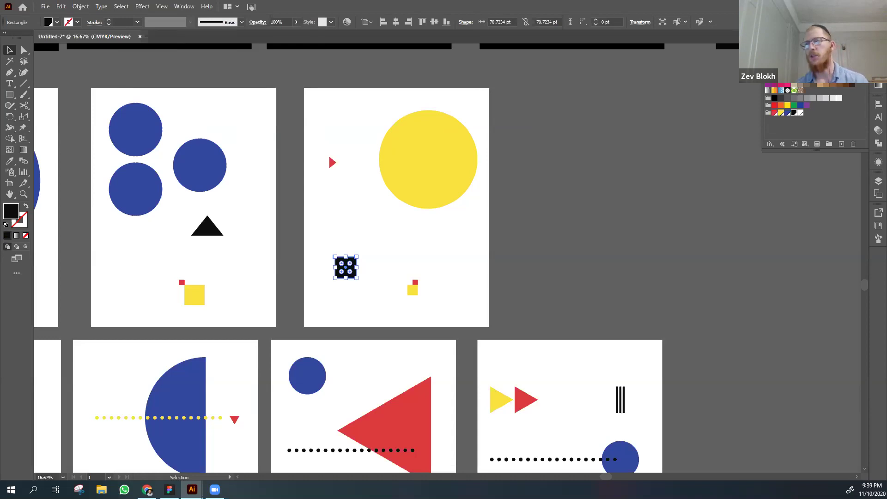
left_click(554, 148)
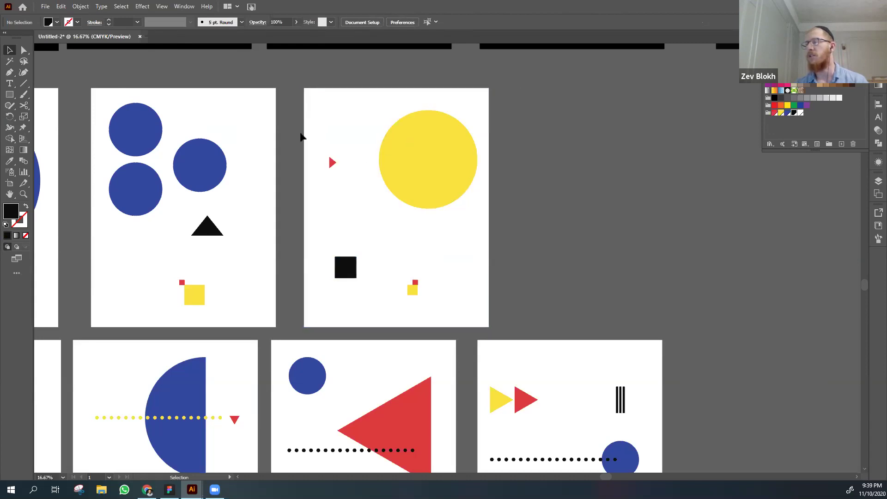
- Examine the newest page's shapes one by one and as a whole composition
left_click(372, 111)
left_click(436, 158)
left_click(345, 267)
left_click(411, 292)
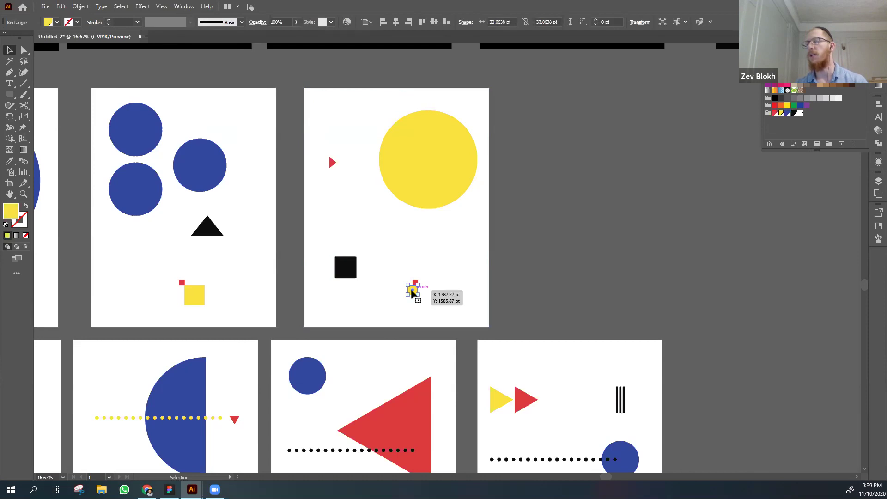
left_click(553, 119)
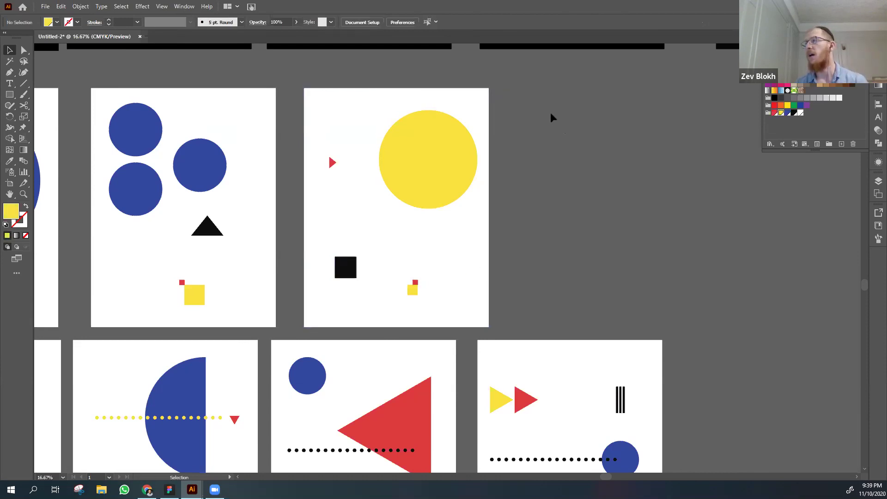
left_click_drag(524, 84, 301, 336)
left_click(497, 101)
left_click_drag(525, 75, 292, 303)
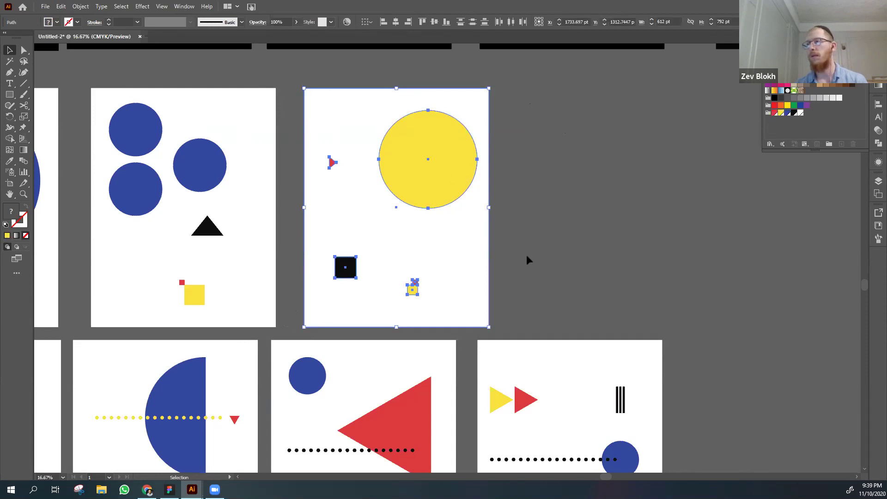
left_click(528, 107)
left_click_drag(549, 75, 293, 309)
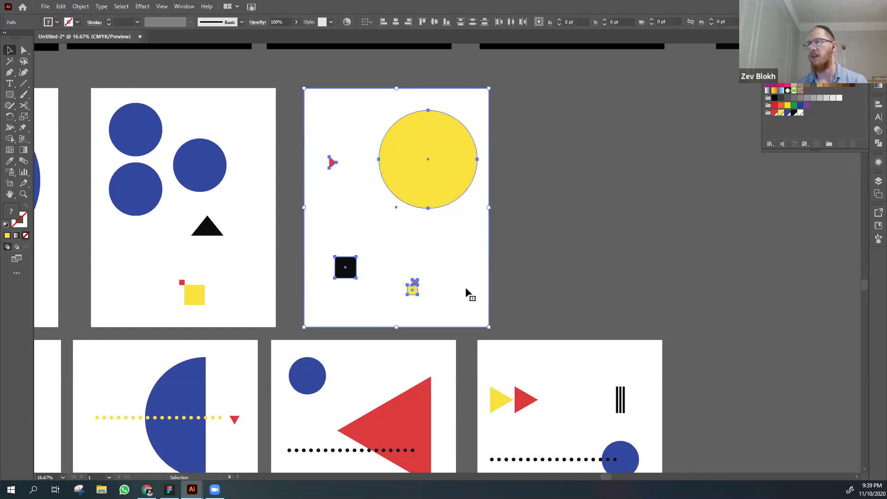
left_click(536, 272)
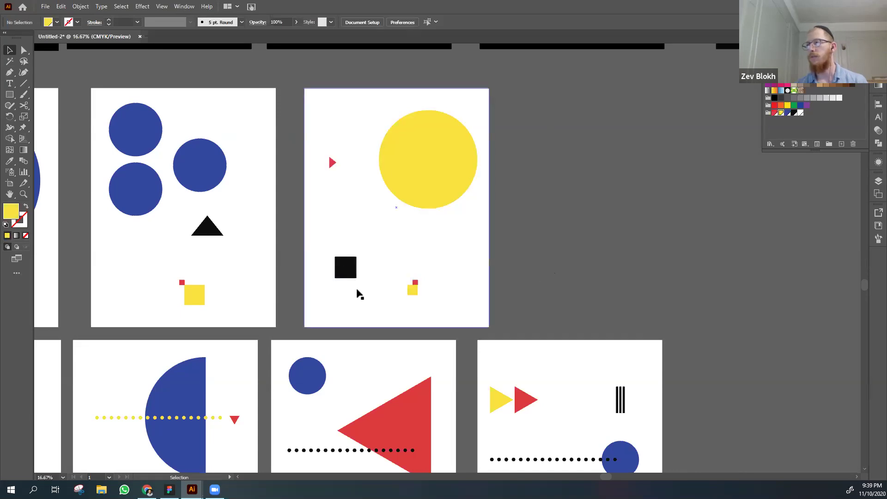
- Fill the black square with the color group's blue and delete the small yellow and red squares
left_click(351, 273)
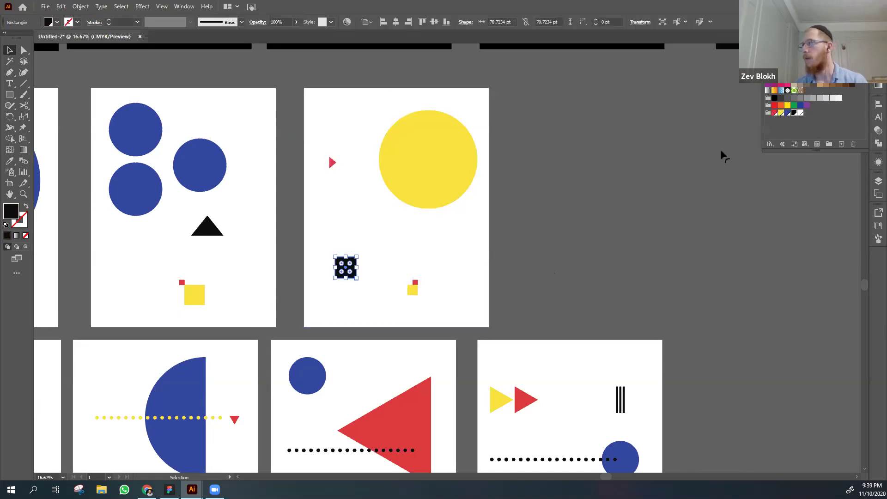
left_click(787, 113)
left_click(328, 280)
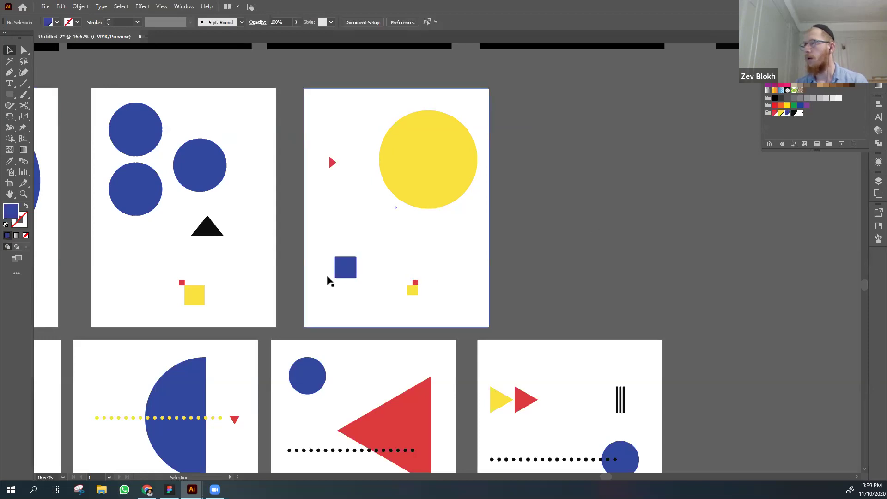
left_click(412, 290)
key("ctrl+shift+a")
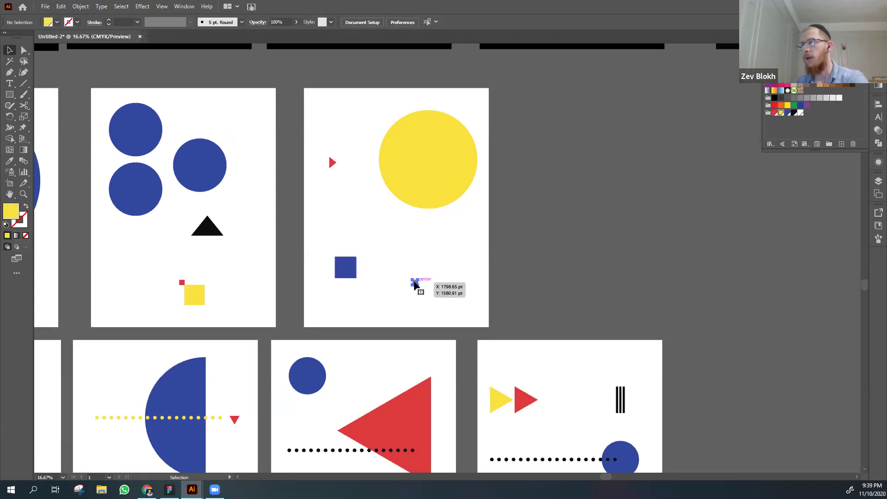
- Duplicate the blue square to the page's lower-right area and fill the copy with the color group's red
left_click(346, 274)
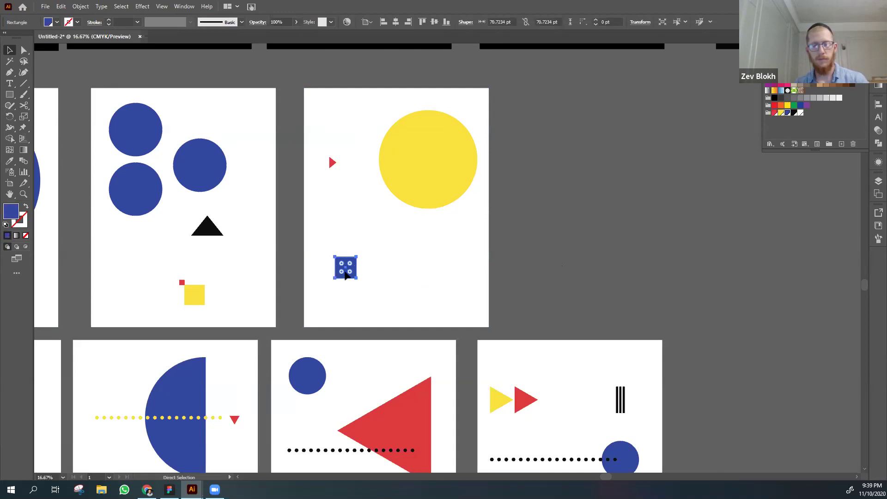
left_click_drag(347, 274, 448, 264)
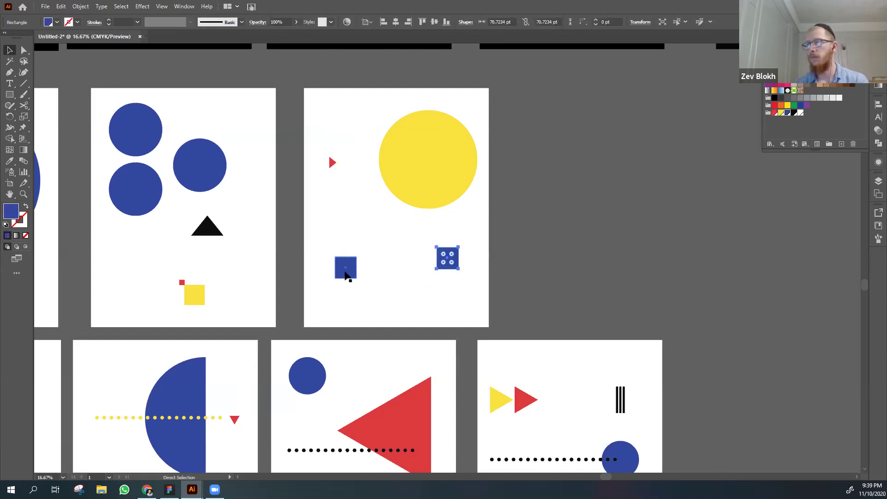
left_click(775, 113)
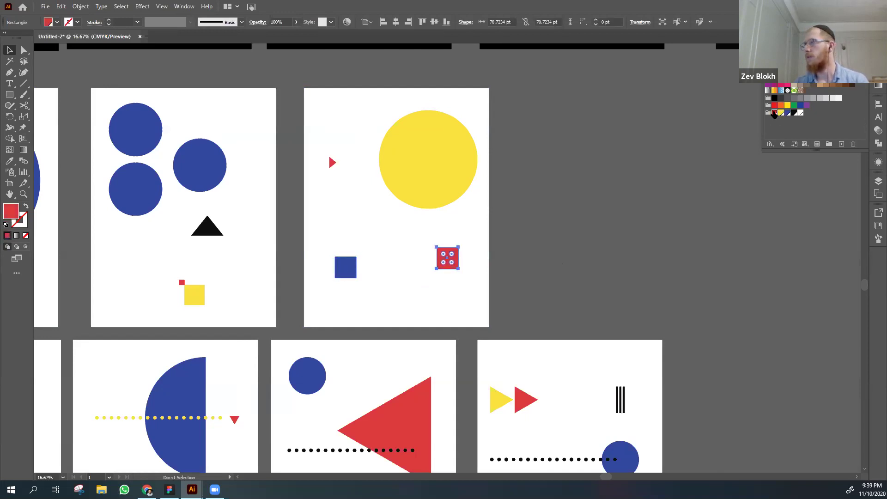
left_click(569, 202)
- Duplicate the blue square again, place the copy between the blue and red squares, and fill it black
left_click(344, 270)
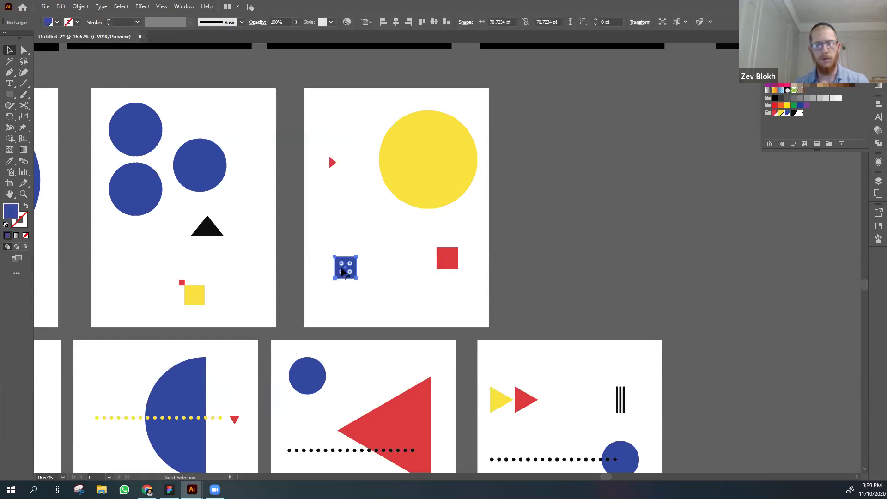
left_click_drag(344, 271, 445, 261)
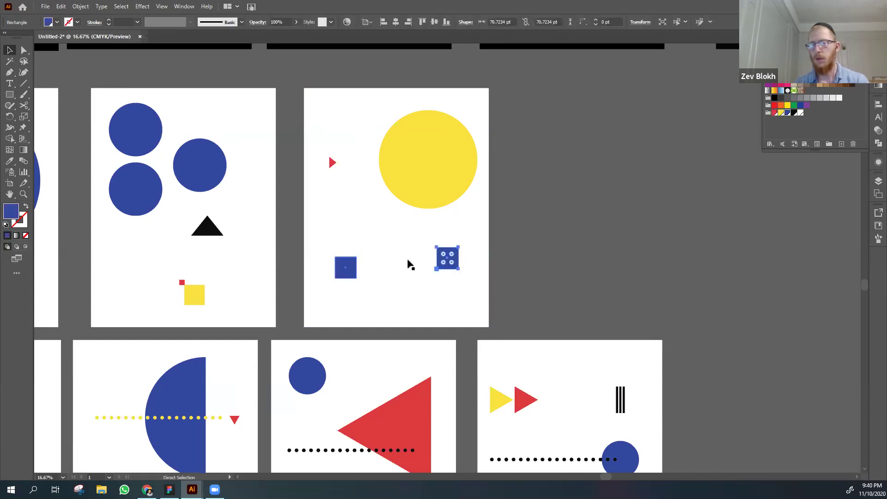
left_click(532, 244)
left_click_drag(445, 265, 399, 282)
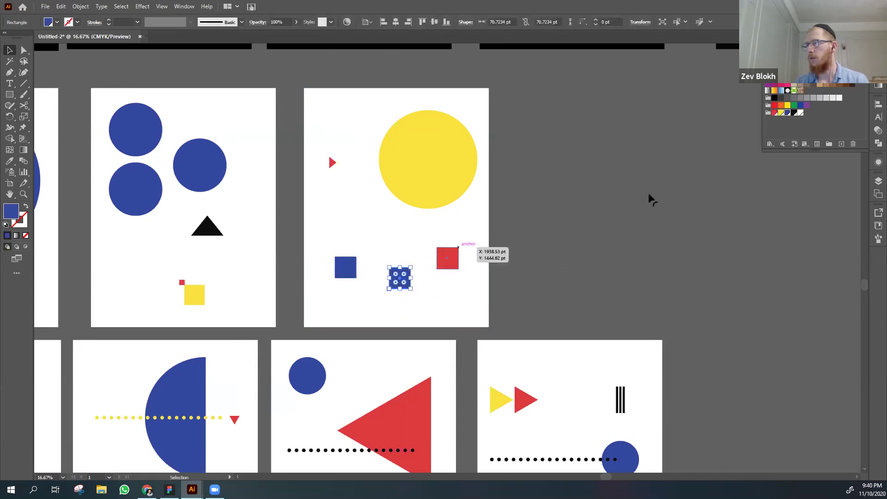
left_click(794, 114)
left_click(384, 272)
- Scatter the three squares: red just below the circle, black near the lower-right corner, and blue slightly right and down
left_click(447, 258)
left_click_drag(447, 257, 412, 235)
left_click(350, 272)
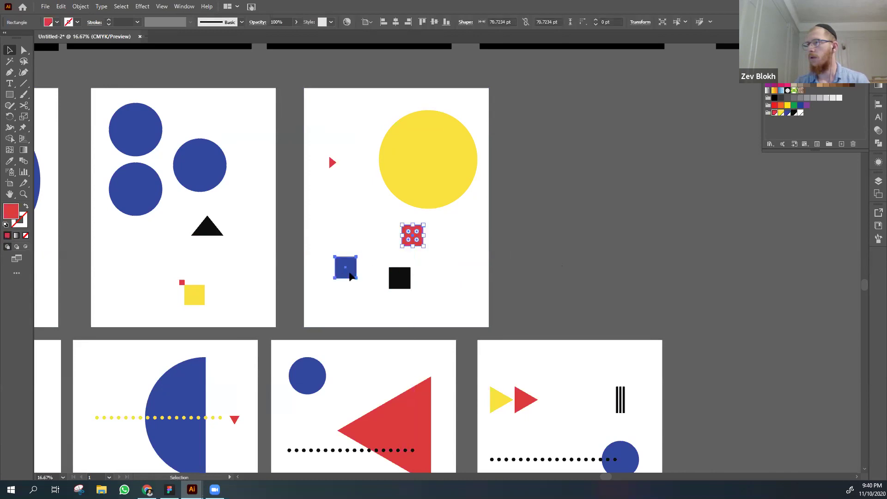
left_click_drag(400, 278, 446, 300)
left_click(349, 272)
left_click(459, 233)
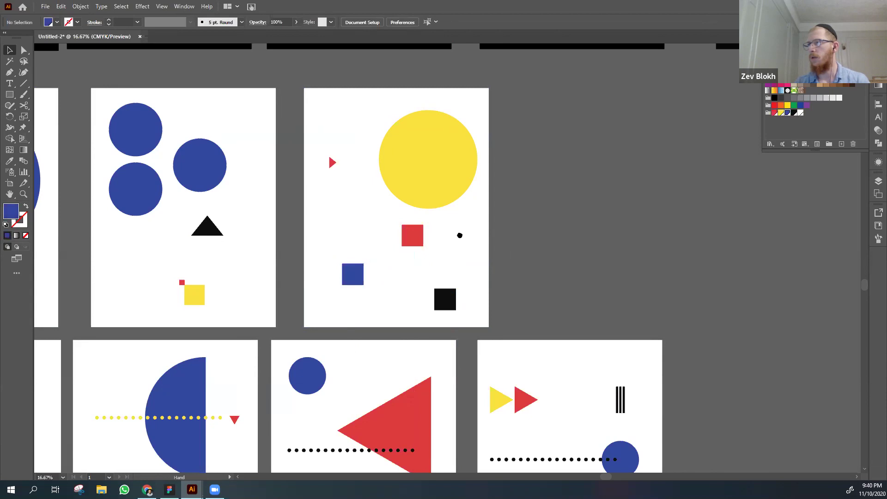
- Duplicate the newest page with all its shapes to the right of the original
scroll(457, 247, "right", 5)
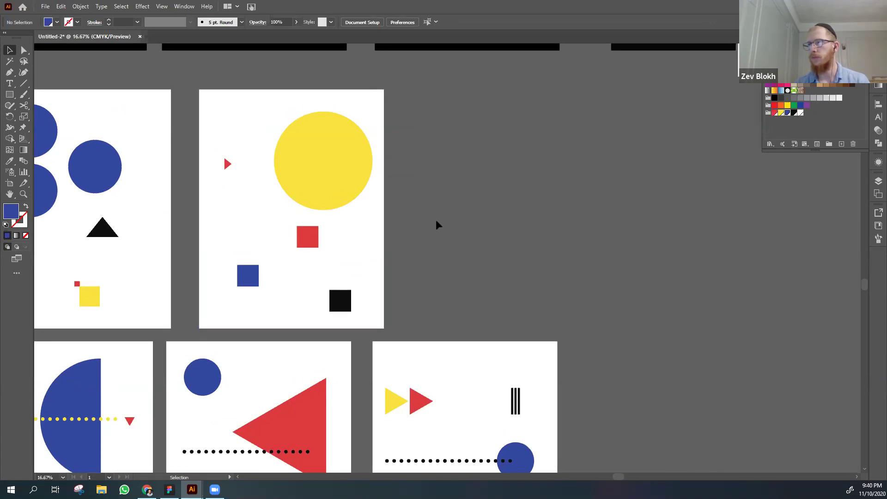
left_click_drag(411, 132, 425, 292)
left_click(657, 249)
left_click_drag(608, 244, 603, 201)
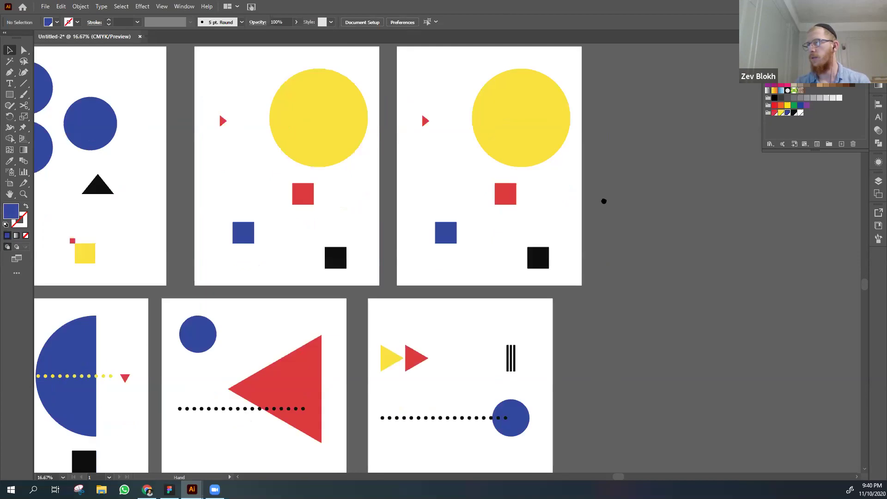
left_click_drag(602, 250, 531, 341)
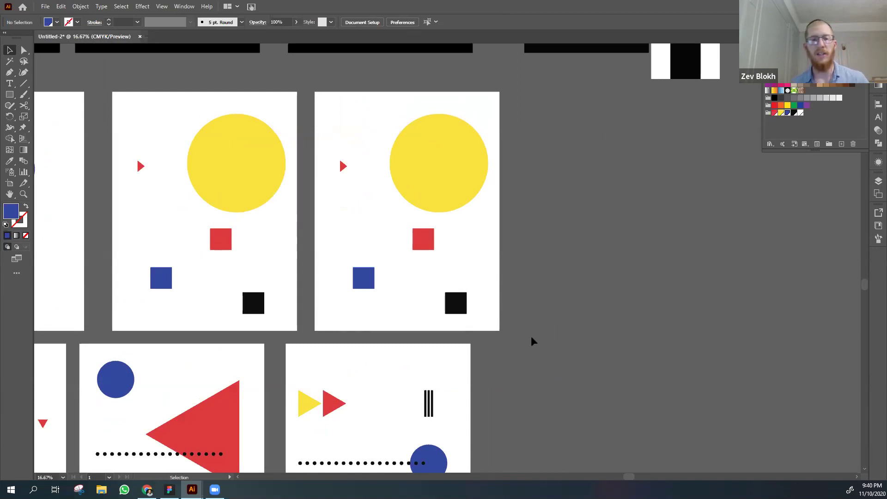
- Show the document grid and hide it again
right_click(253, 415)
left_click(310, 327)
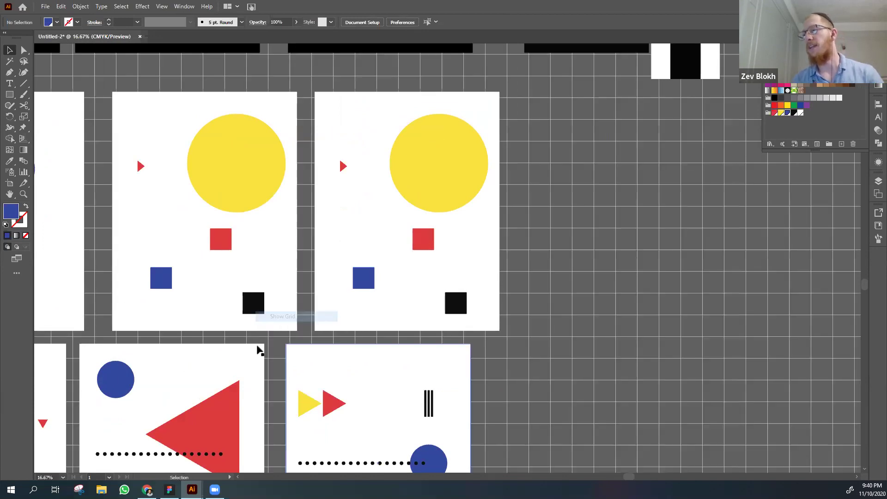
key("ctrl+apostrophe")
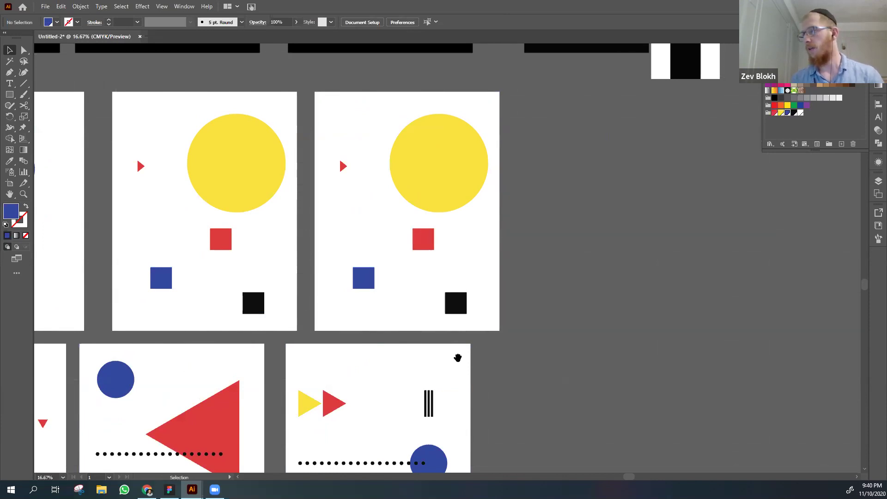
scroll(456, 359, "down", 3)
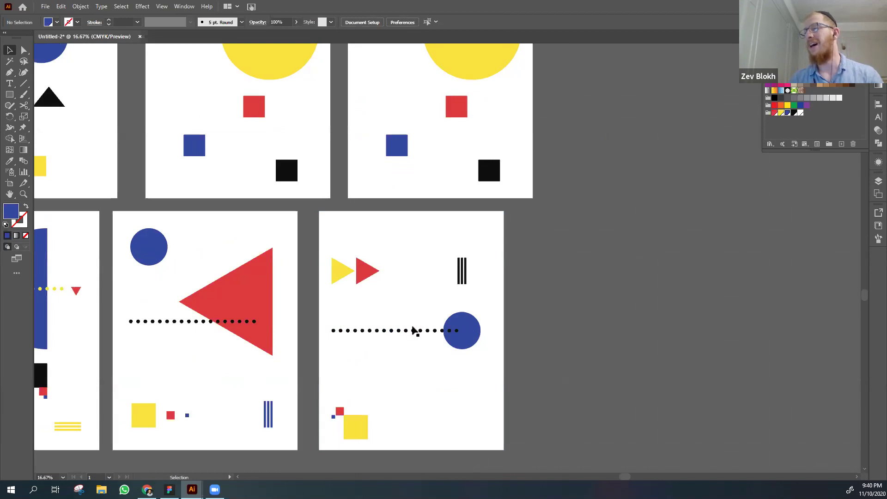
key("space")
left_click_drag(328, 243, 281, 390)
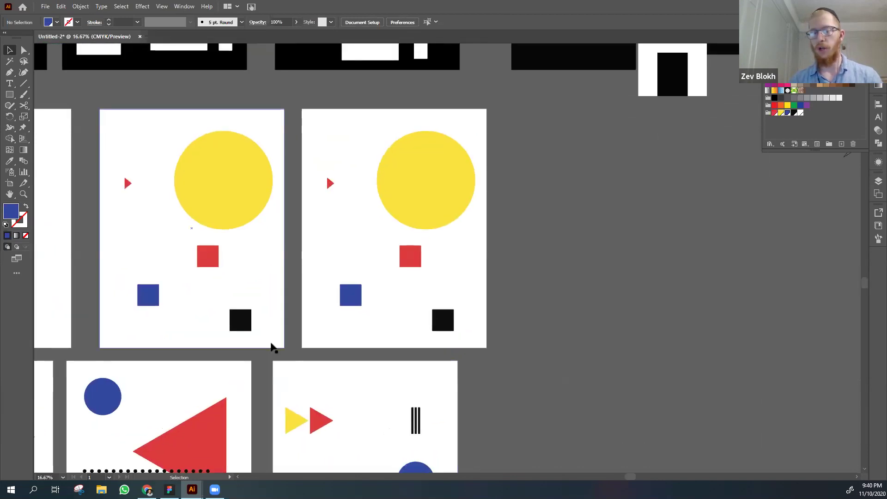
key("ctrl+equal")
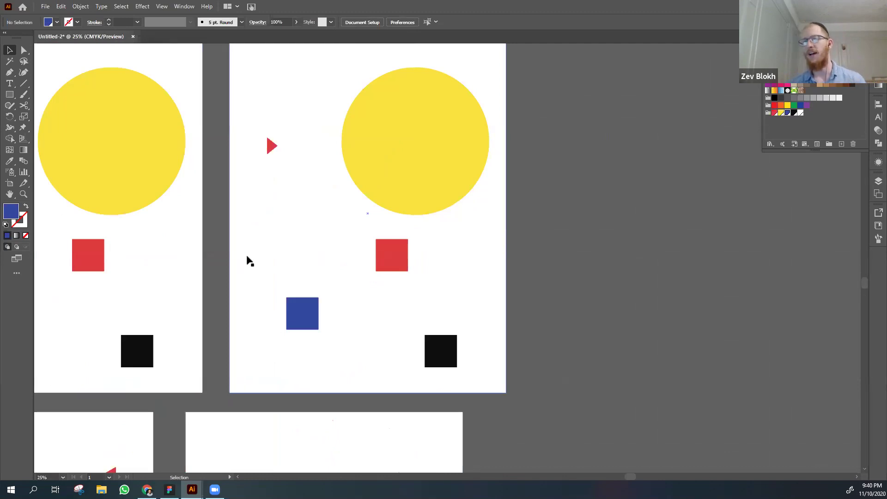
scroll(246, 254, "down", 3)
left_click_drag(287, 245, 344, 237)
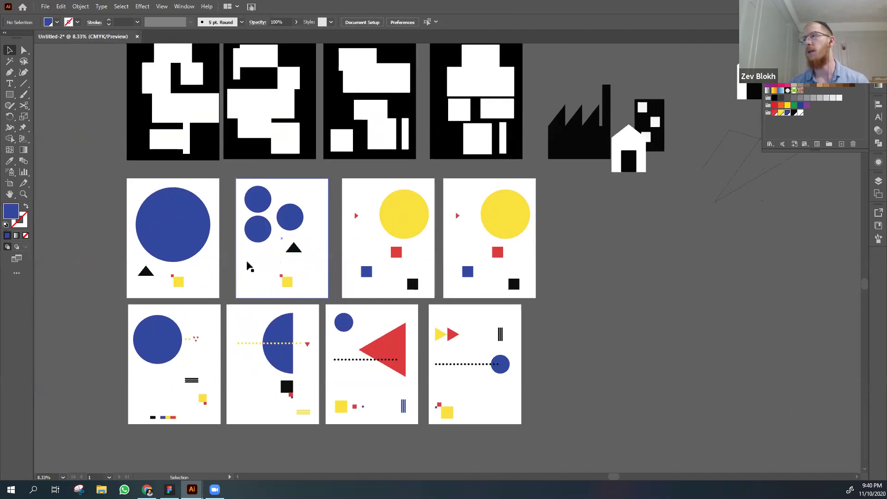
left_click_drag(464, 134, 254, 212)
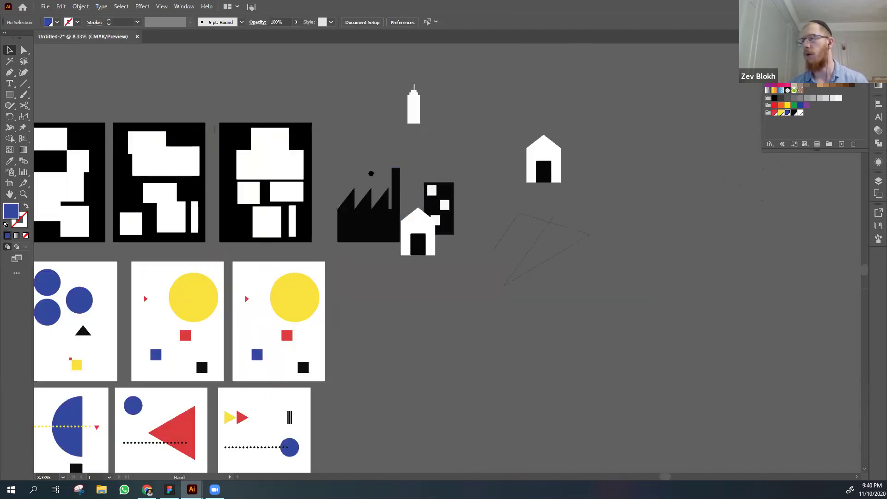
left_click_drag(278, 298, 359, 203)
key("ctrl+plus")
left_click(298, 217)
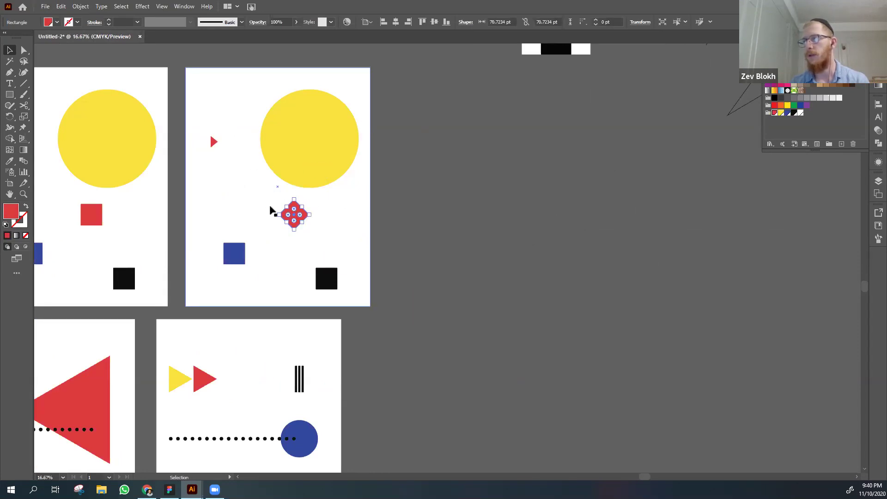
left_click(453, 225)
left_click(291, 208)
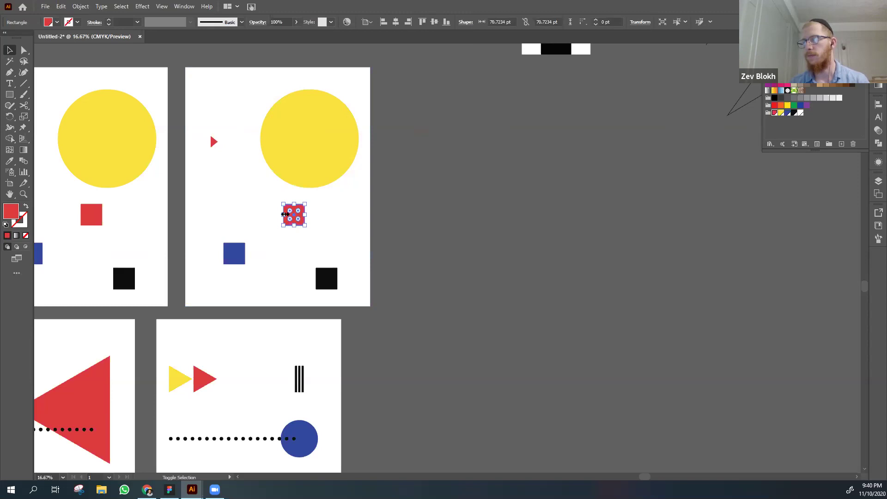
double_click(348, 235)
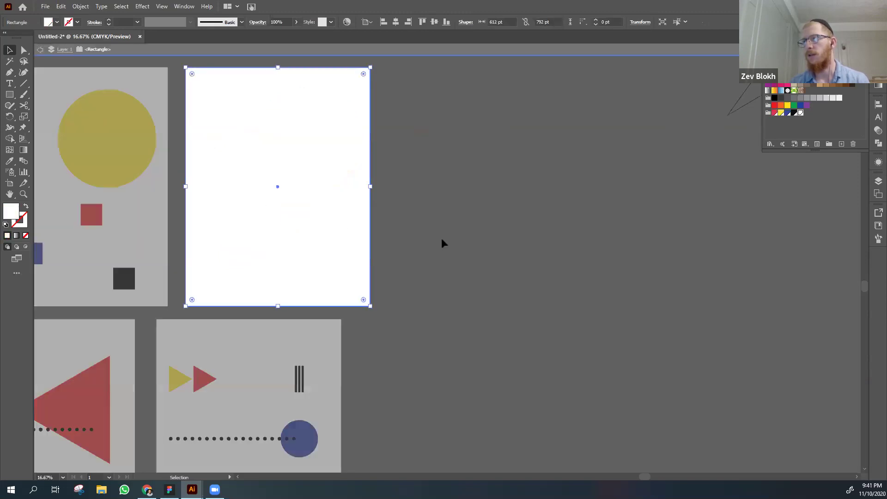
double_click(442, 242)
left_click(300, 211)
left_click_drag(305, 224, 307, 224)
key("ctrl+z")
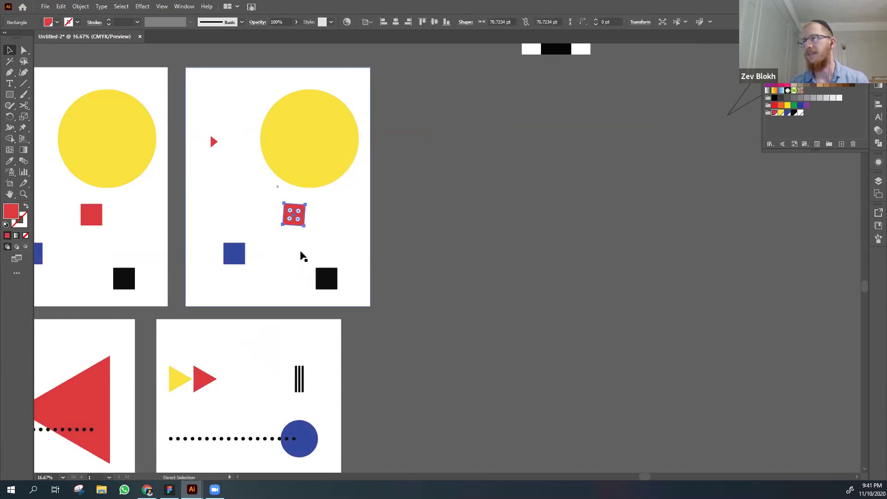
left_click(233, 252)
left_click_drag(245, 241, 278, 222)
key("ctrl+z")
- Enlarge the red square on the newest page to over half the page width and place it over the lower-left part of the yellow circle
left_click(425, 253)
key("ctrl+equal")
key("ctrl+equal")
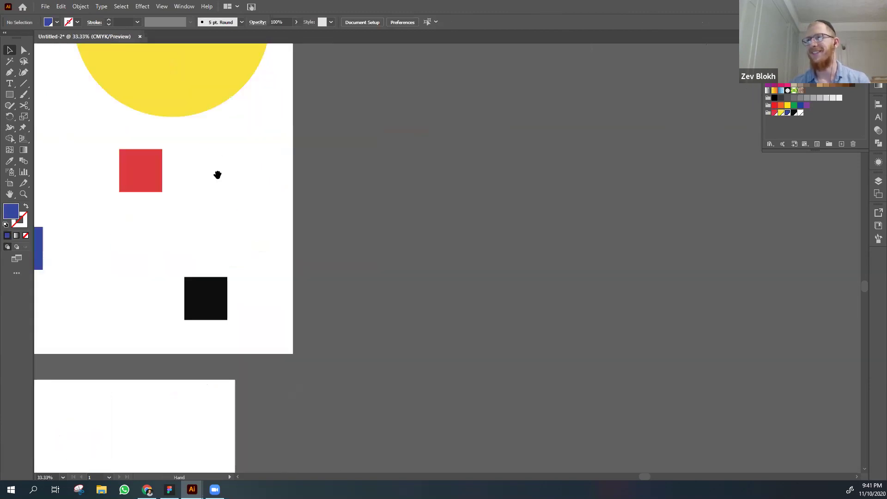
left_click_drag(218, 174, 354, 287)
left_click(278, 281)
left_click_drag(273, 284, 108, 301)
left_click_drag(221, 271, 281, 216)
left_click(483, 187)
key("ctrl+minus")
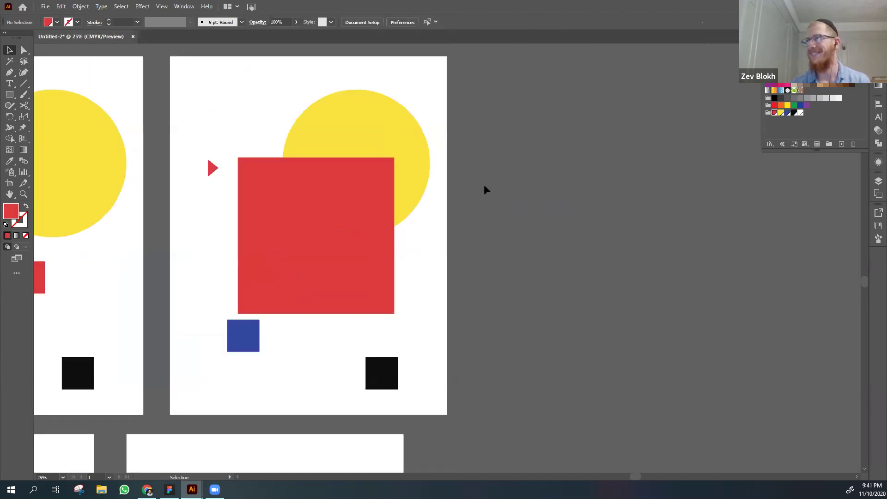
- Gather the shapes around the big red square: blue under its left edge, black at blue's lower-right corner, triangle beside it, circle centred behind its top
left_click_drag(239, 331, 248, 336)
left_click_drag(394, 376, 295, 375)
left_click_drag(211, 167, 228, 168)
left_click_drag(346, 115, 308, 100)
left_click(524, 168)
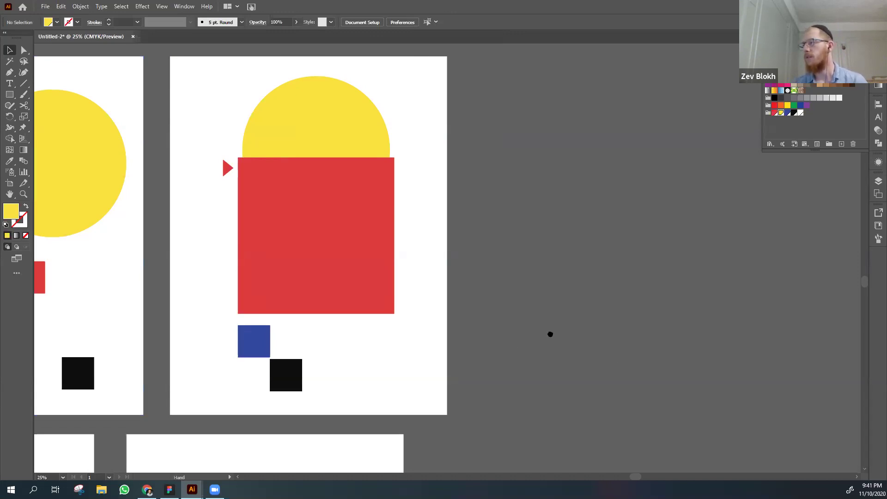
- Duplicate the black square onto the empty canvas to the right of the page
scroll(485, 334, "down", 1)
scroll(485, 333, "right", 1)
left_click_drag(258, 356, 558, 274)
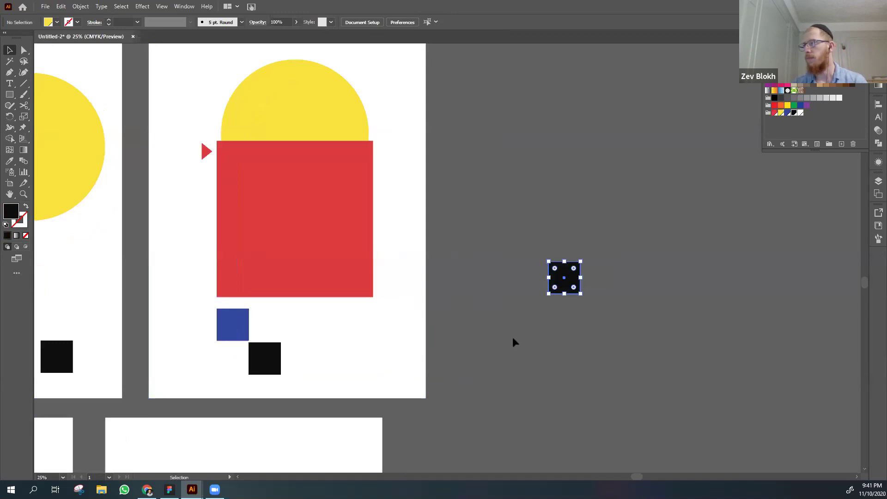
scroll(371, 322, "right", 8)
left_click(423, 310)
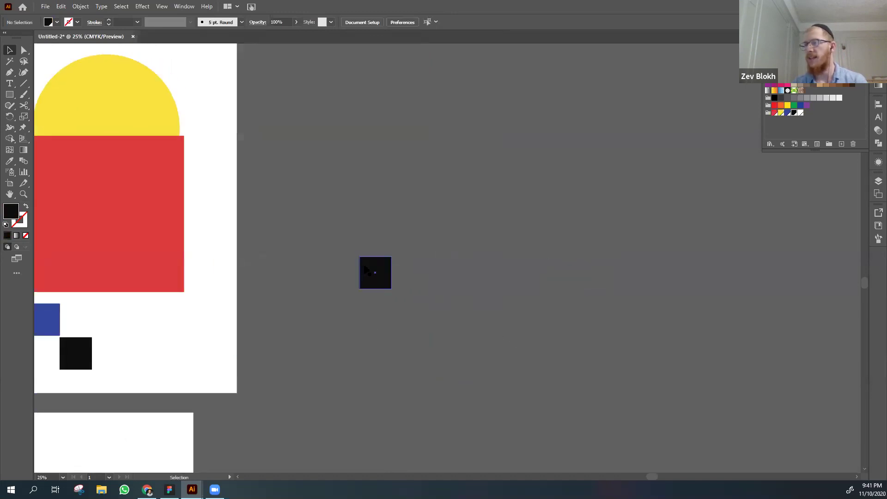
- Select the black square copy and alternate between the Direct Selection and Selection tools
left_click(376, 273)
key("a")
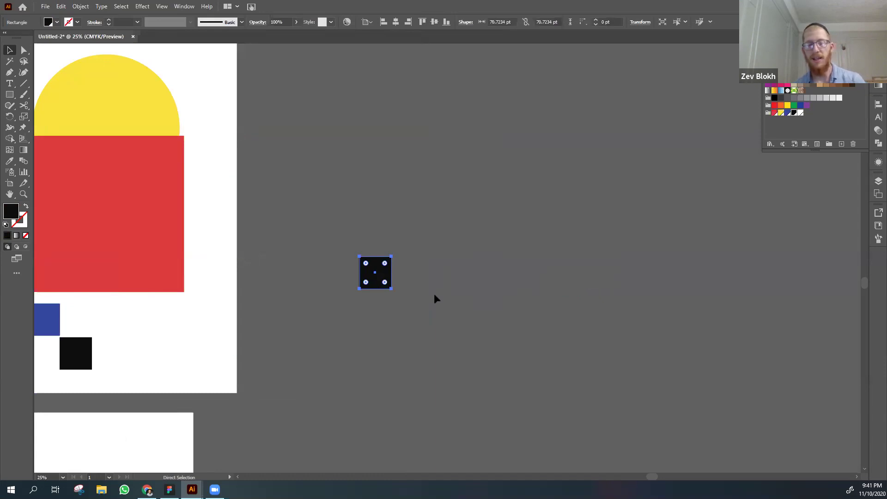
key("v")
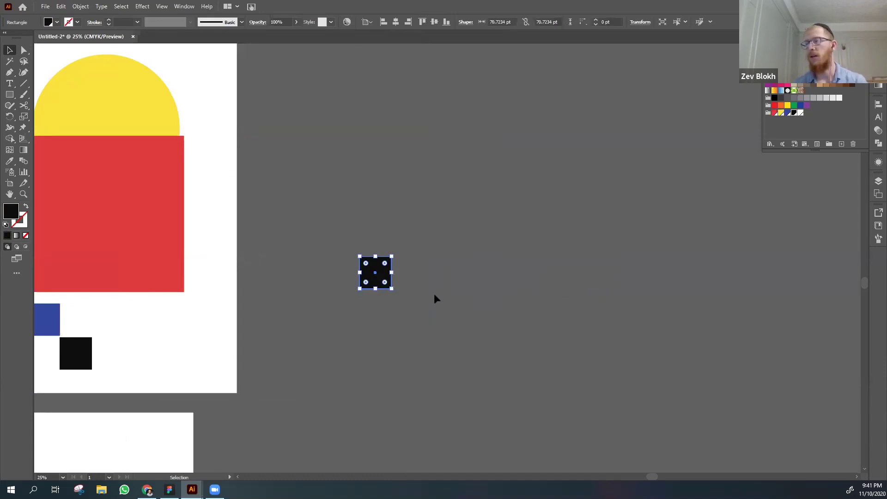
left_click(434, 296)
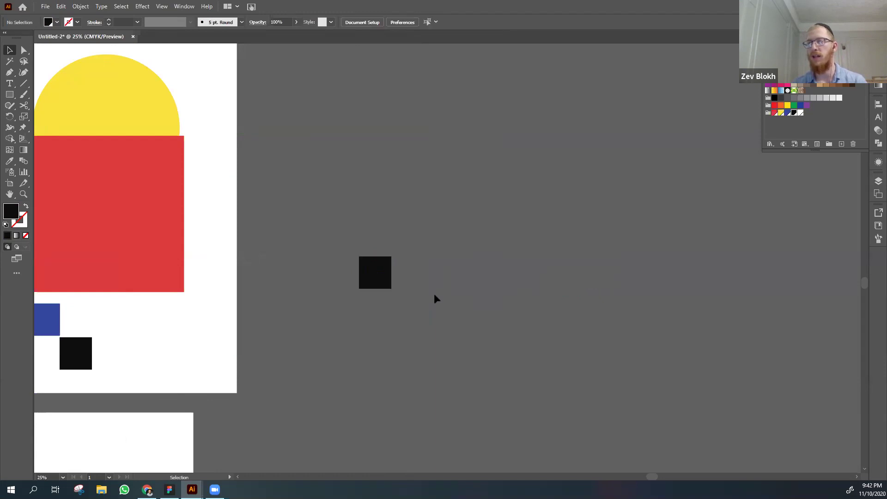
left_click(374, 276)
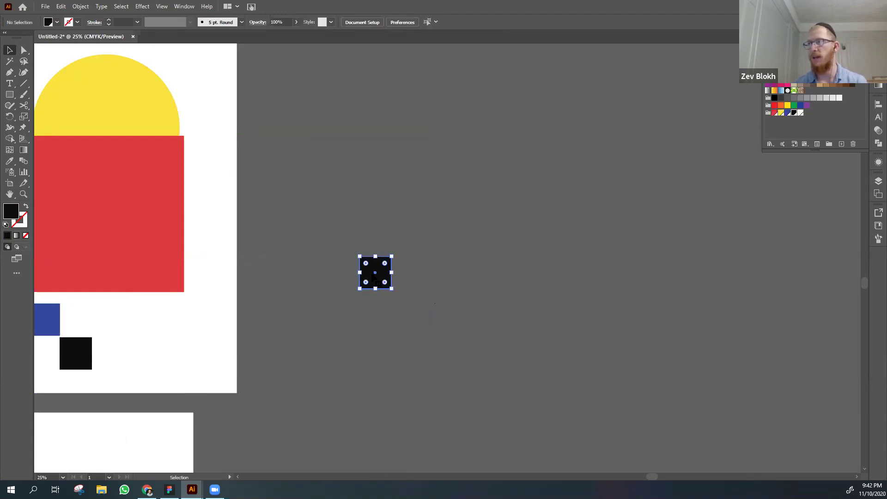
left_click(416, 282)
key("a")
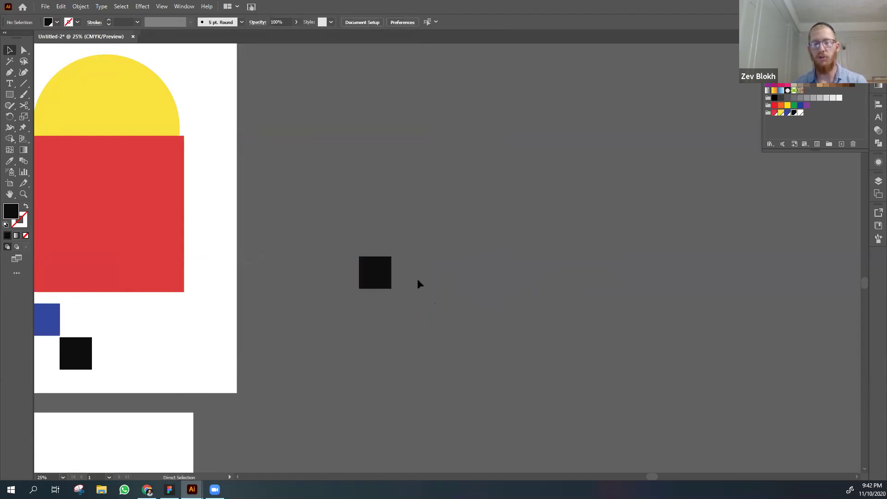
- Paste a second black square beside the copy on the empty canvas, and delete both squares
key("ctrl+v")
key("v")
left_click(412, 322)
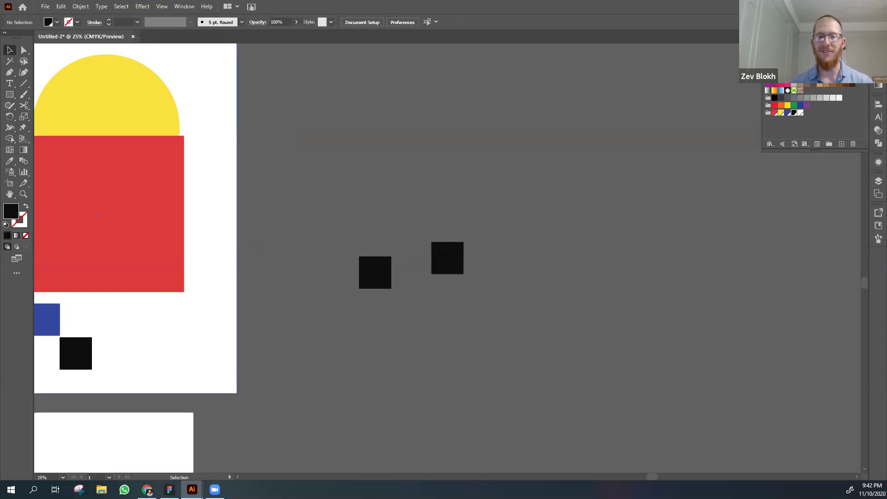
left_click_drag(526, 250, 304, 324)
key("Delete")
- Duplicate the page with the large red square and all its shapes to the right of the original
scroll(303, 323, "left", 3)
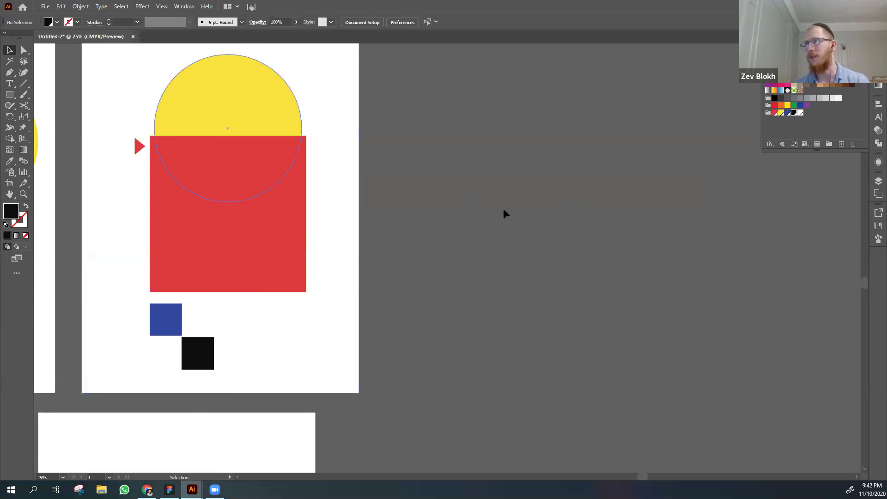
key("ctrl+minus")
scroll(456, 207, "right", 1)
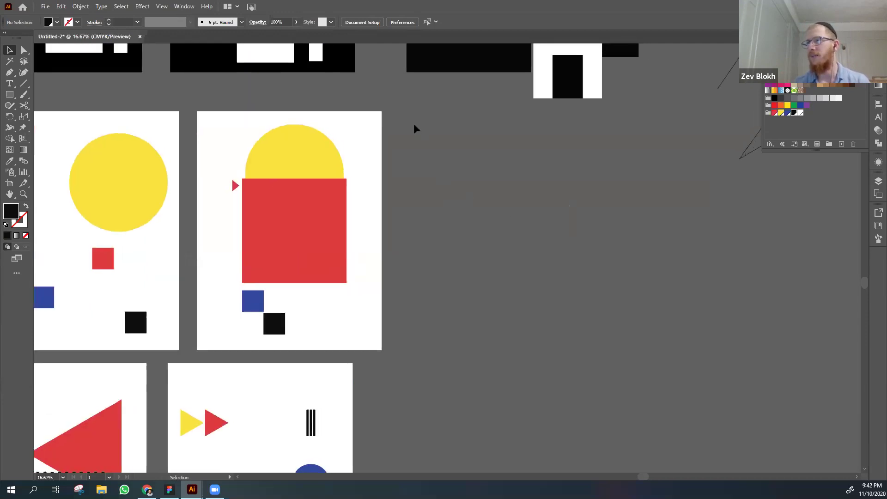
left_click_drag(425, 224, 414, 215)
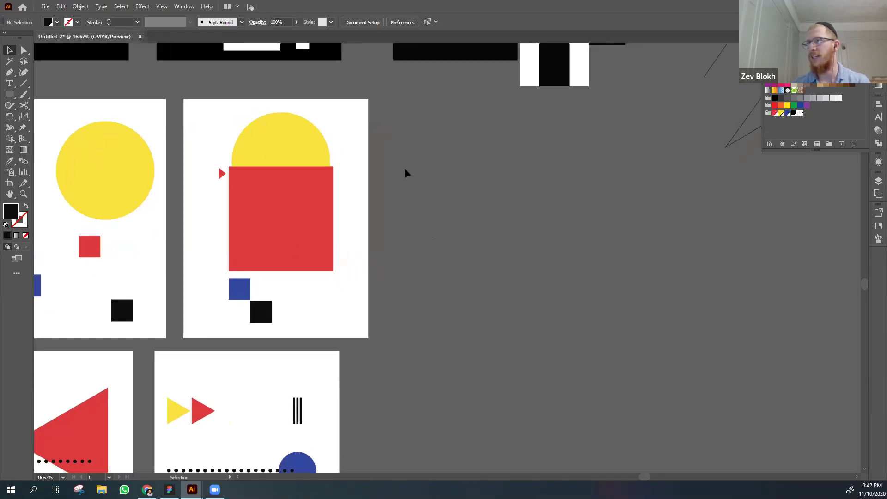
left_click(206, 302)
left_click_drag(205, 303, 400, 283)
left_click_drag(611, 277, 531, 276)
left_click(536, 275)
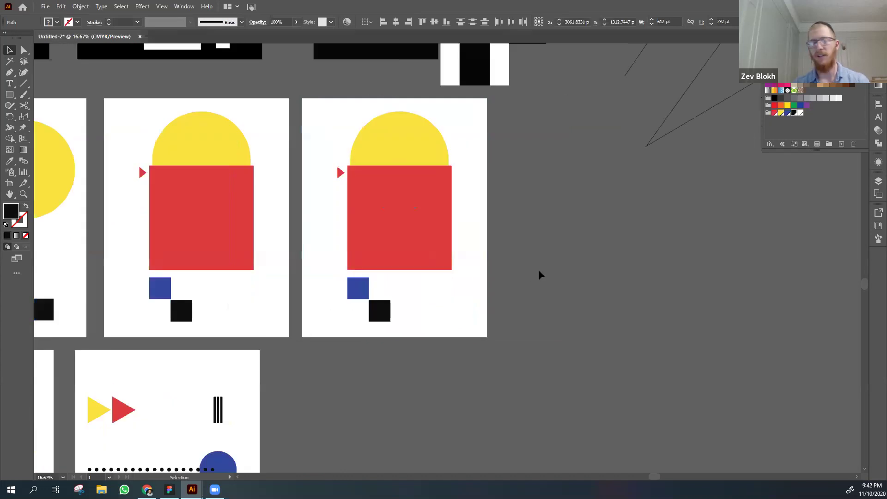
- Delete the large red square, yellow circle, blue square and black square from the new page, keeping only the small red triangle
key("ctrl+plus")
right_click(464, 229)
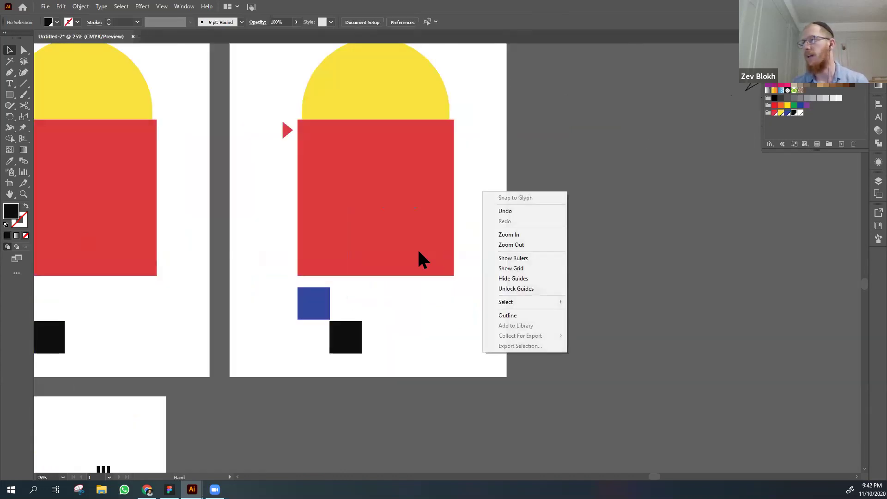
left_click(362, 327)
left_click(580, 256)
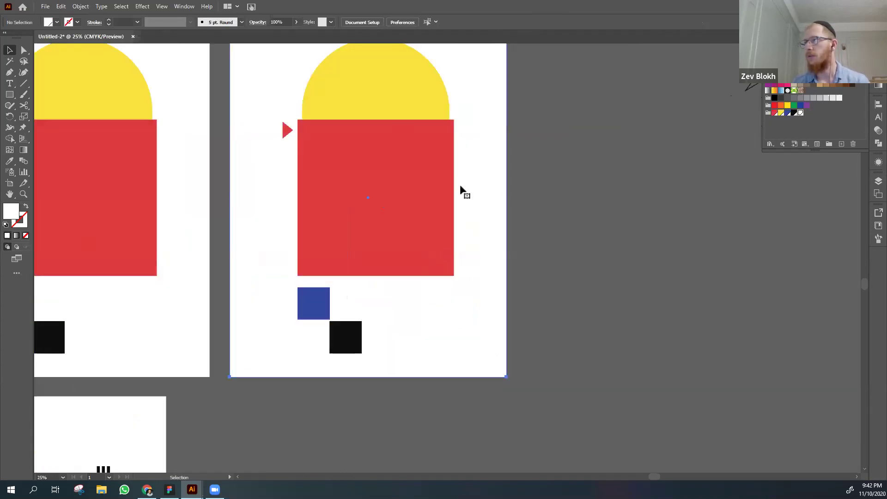
left_click(400, 206)
key("Delete")
left_click(381, 105)
key("Delete")
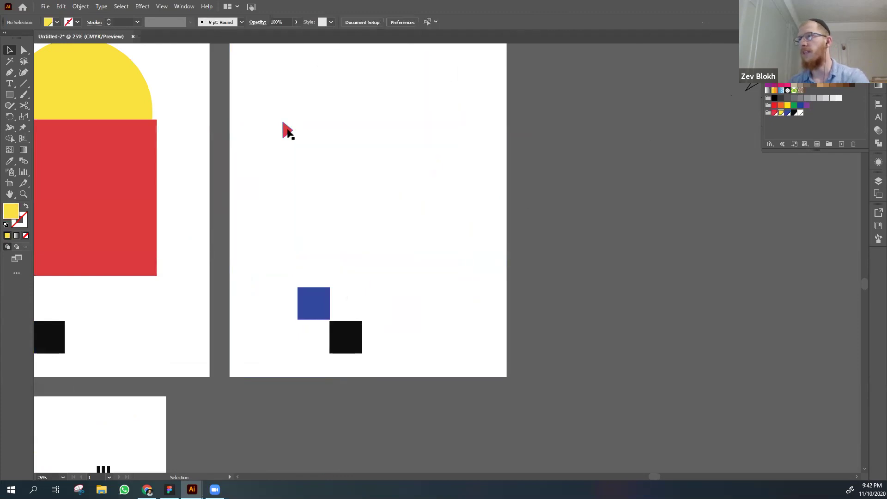
left_click(286, 130)
left_click(307, 293)
left_click_drag(328, 314, 349, 338)
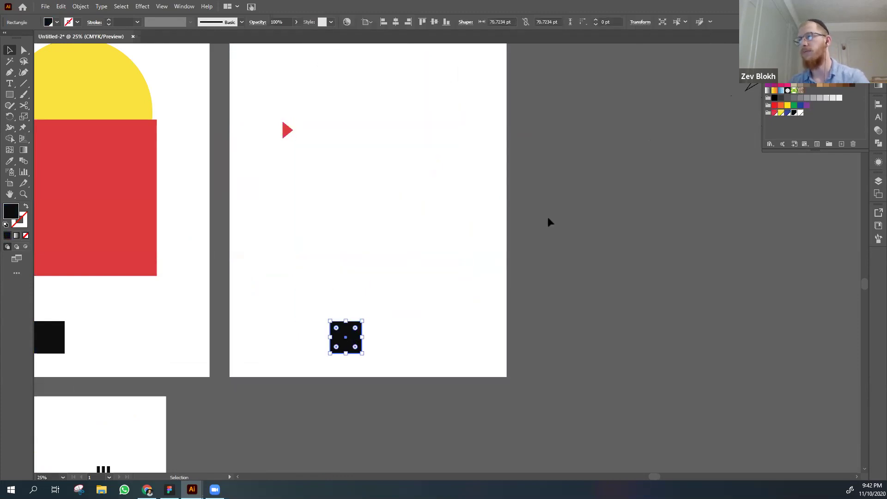
key("Delete")
- Select the small red triangle as a whole, and inspect its anchor points with the Direct Selection tool
scroll(285, 249, "up", 3)
key("ctrl+equal")
key("ctrl+equal")
key("ctrl+equal")
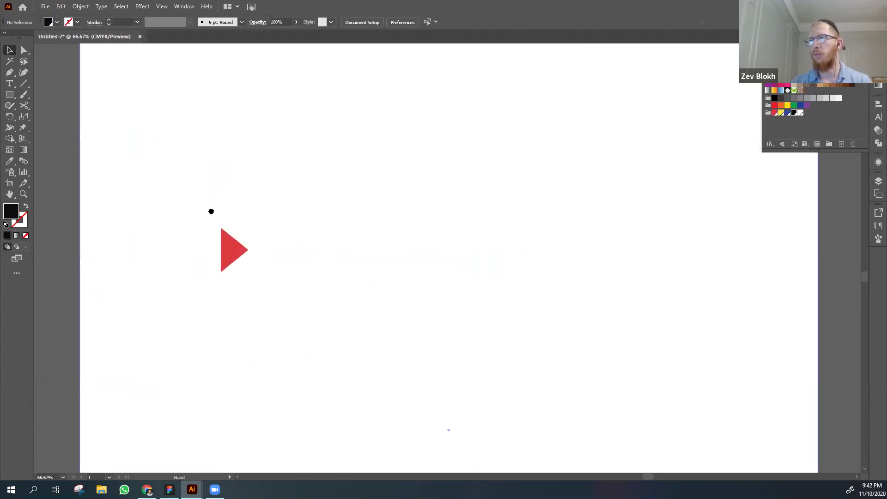
left_click_drag(211, 211, 260, 229)
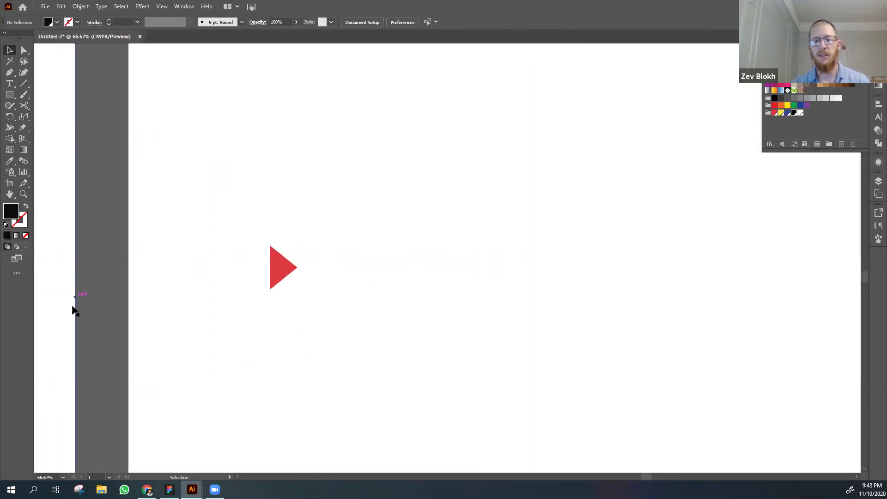
left_click(281, 277)
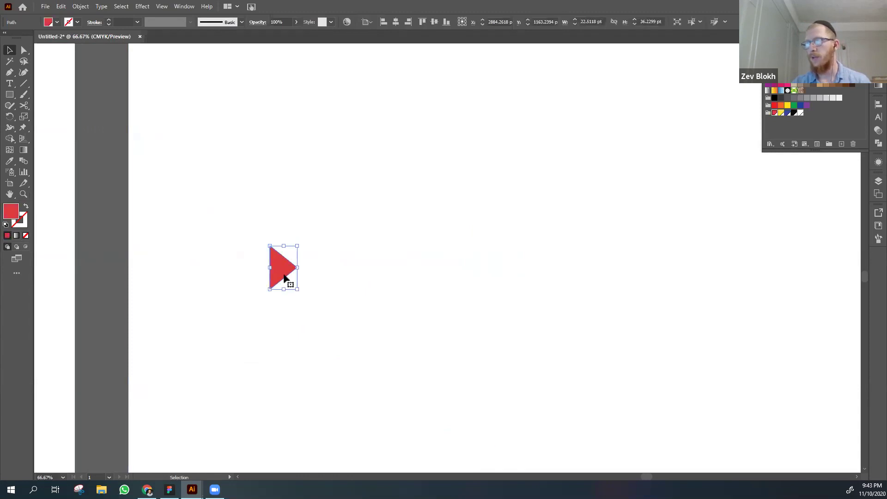
left_click_drag(151, 289, 82, 279)
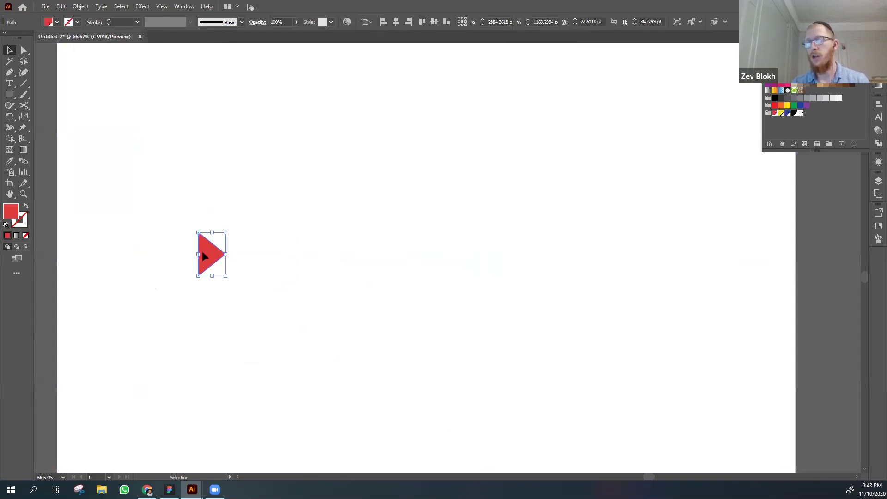
left_click(205, 259, "ctrl")
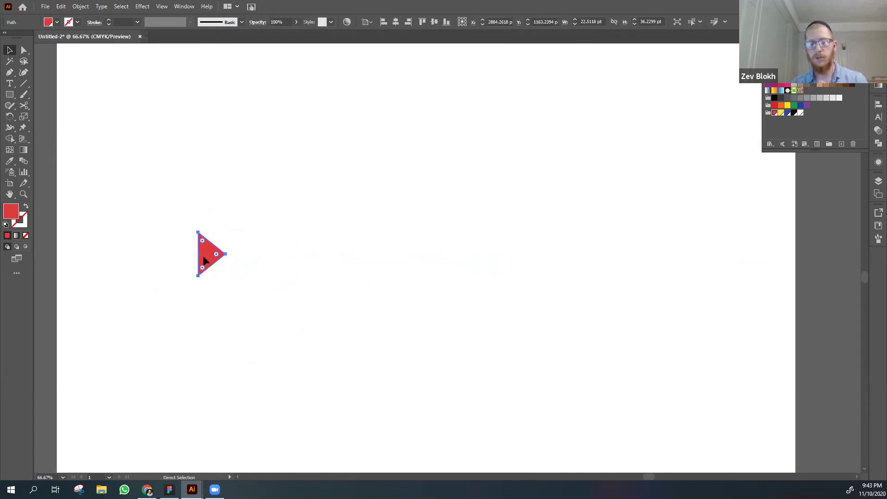
left_click(204, 259)
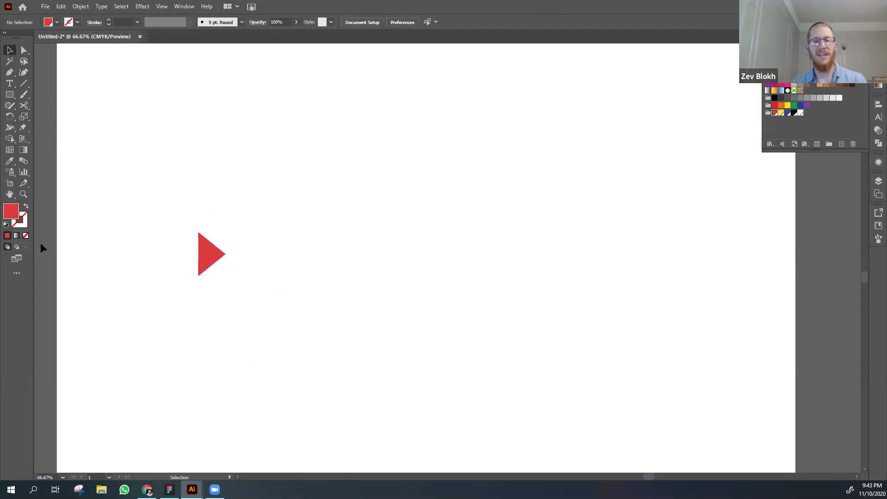
- Duplicate the small red triangle horizontally to the right so that the copy touches the original's tip
left_click(207, 260)
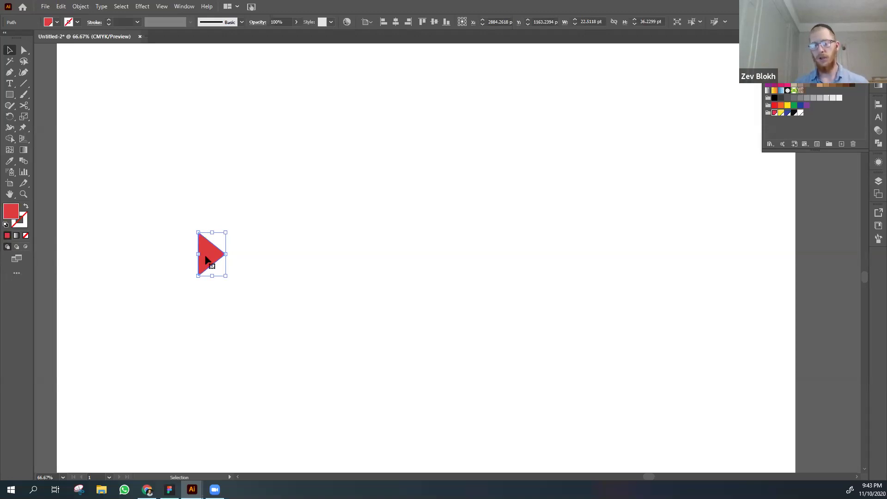
left_click_drag(209, 248, 237, 248)
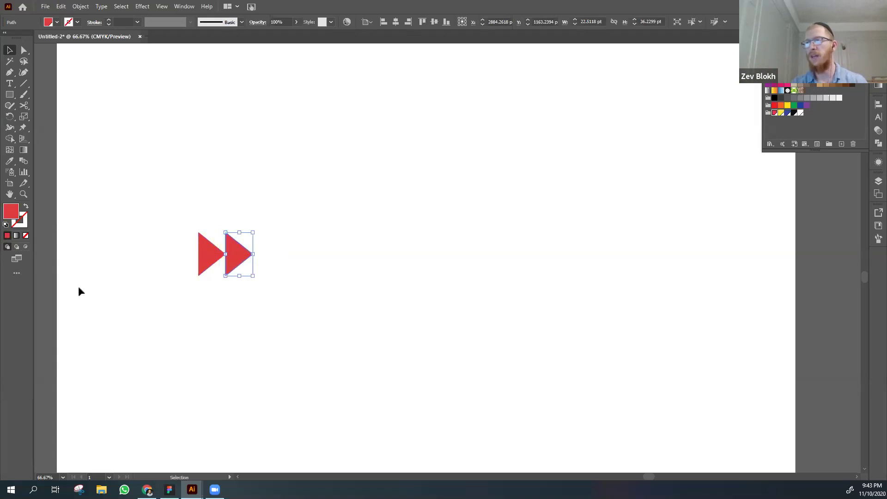
left_click(63, 285)
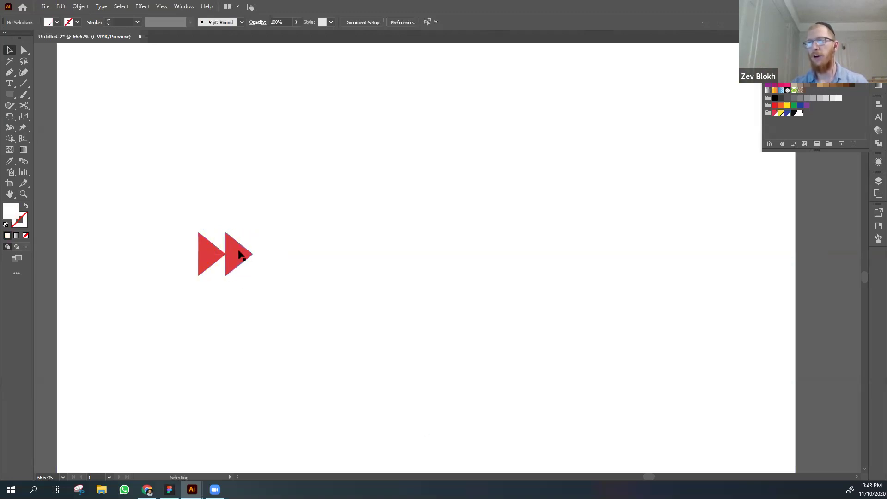
- Undo the last duplication of the small red triangle and clear the selection
key("ctrl+z")
key("ctrl+z")
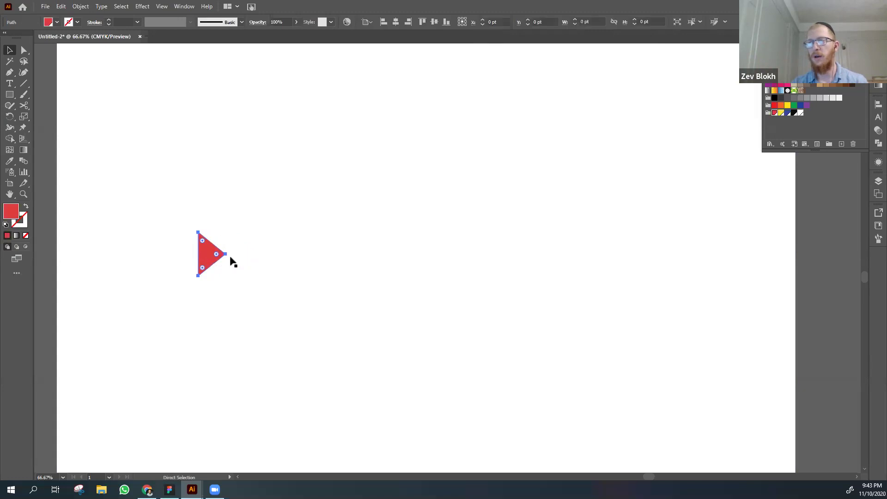
left_click(45, 271)
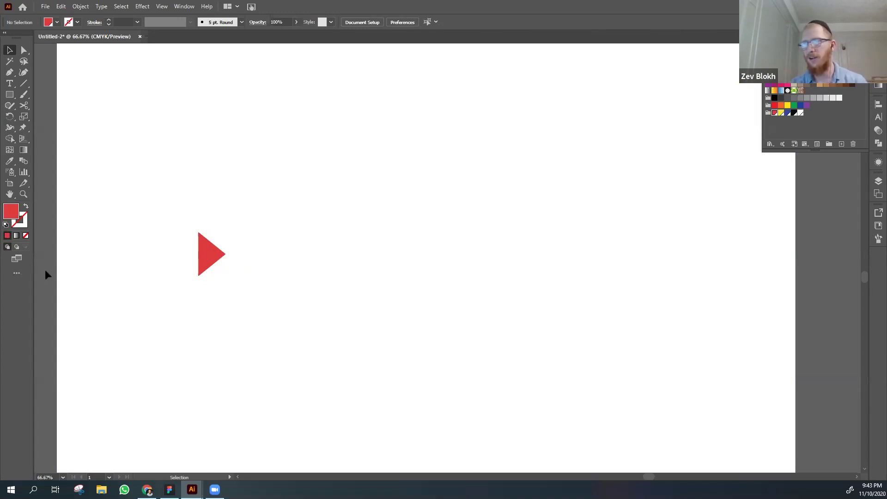
- Try duplicating the red triangle horizontally against its own tip, and undo the copy
left_click_drag(203, 253, 231, 254)
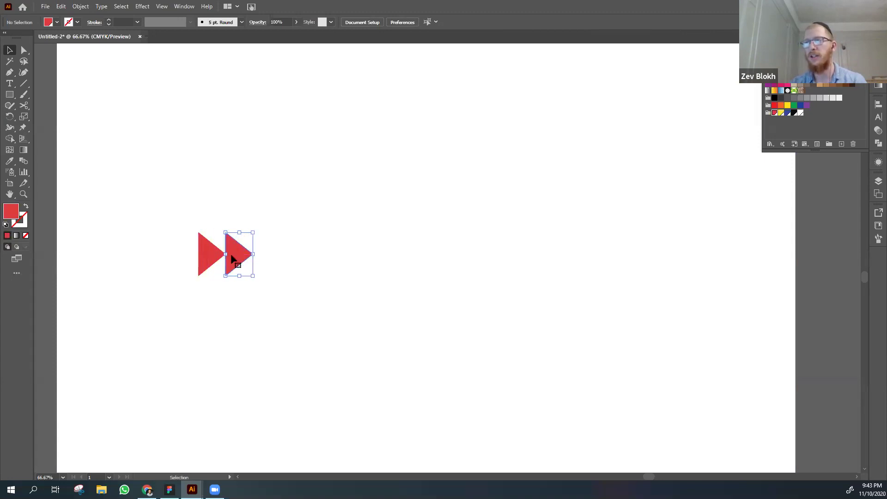
left_click(41, 265)
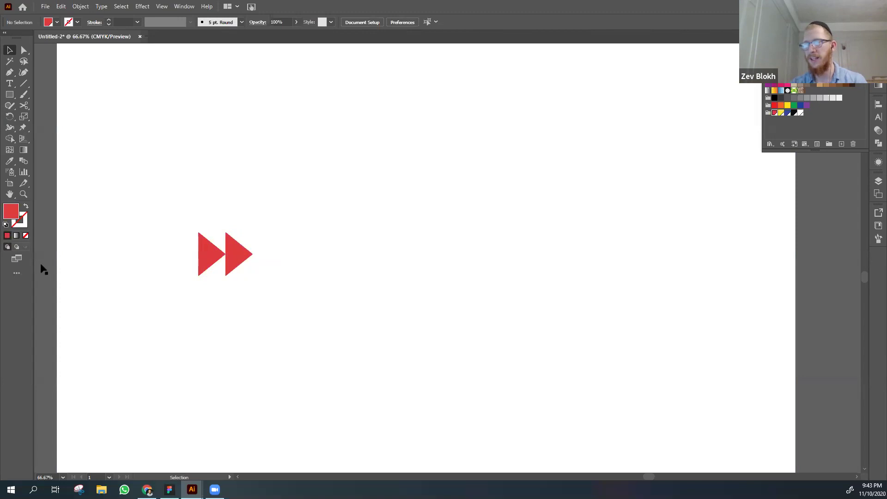
key("ctrl+z")
key("ctrl+z")
- Paste a copy of the red triangle and move it so that it touches the original's tip
key("a")
left_click(209, 260)
key("v")
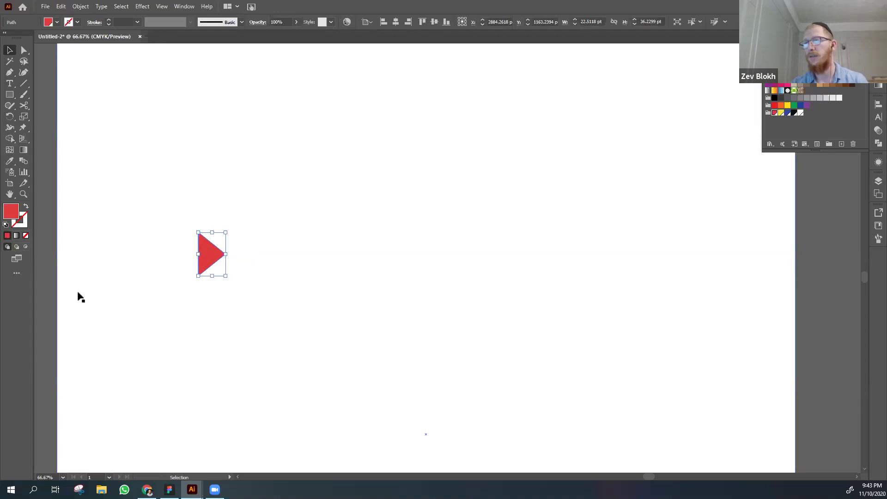
key("ctrl+v")
left_click(396, 271)
left_click_drag(446, 263, 238, 254)
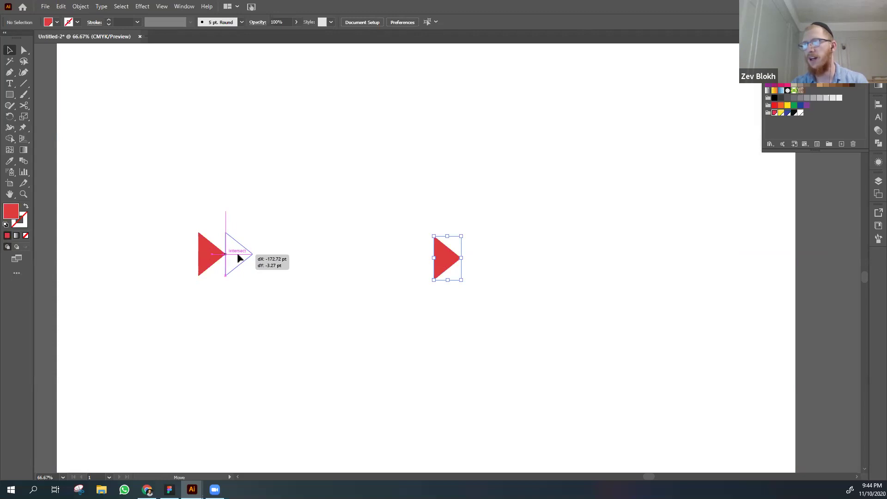
left_click_drag(237, 254, 237, 254)
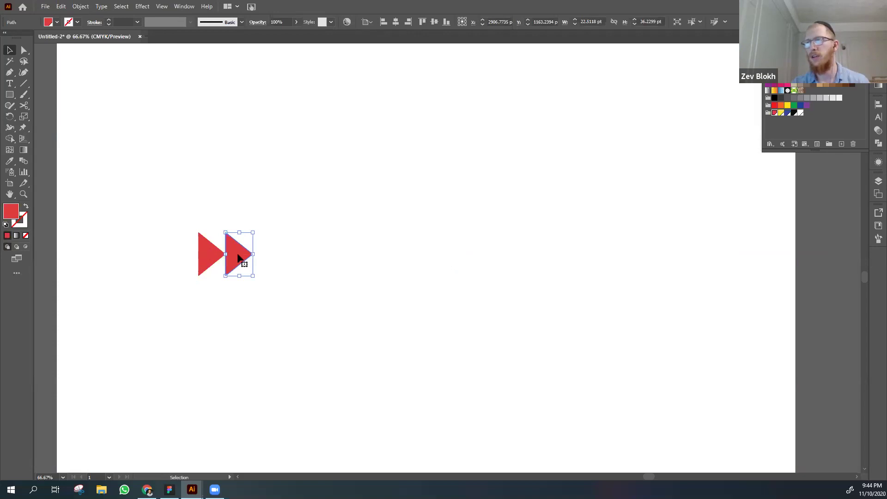
- Remove the second red triangle so that only the original stays on the page
left_click(212, 265)
left_click(238, 258)
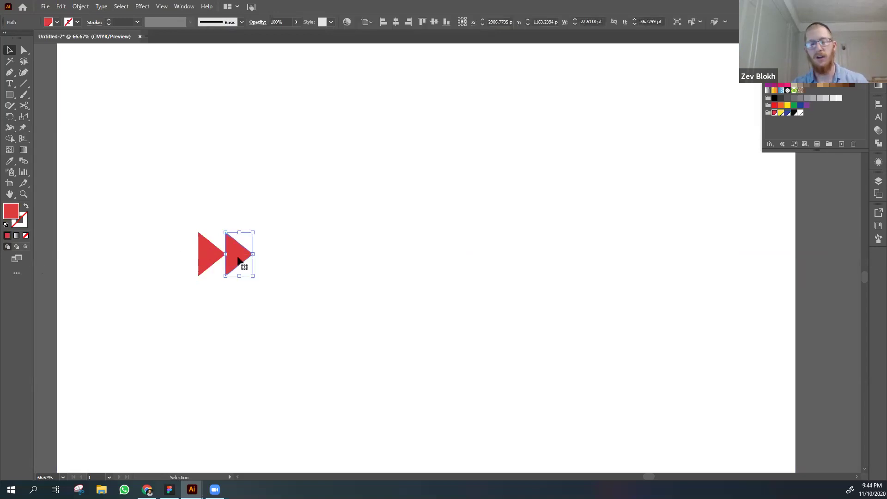
key("a")
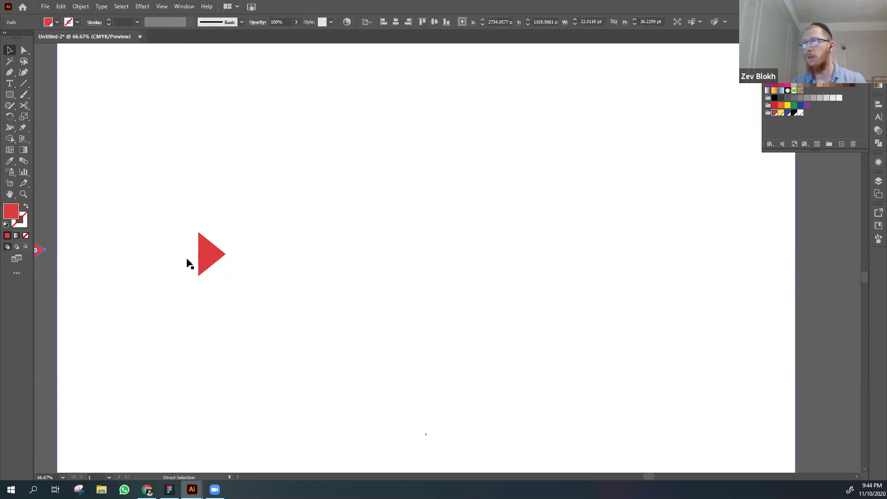
key("v")
left_click(268, 255)
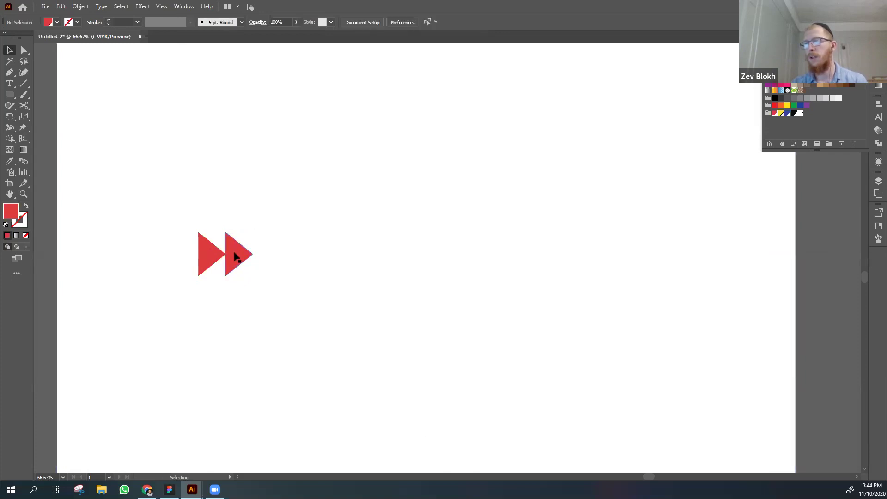
left_click_drag(235, 256, 247, 256)
key("a")
key("v")
key("Delete")
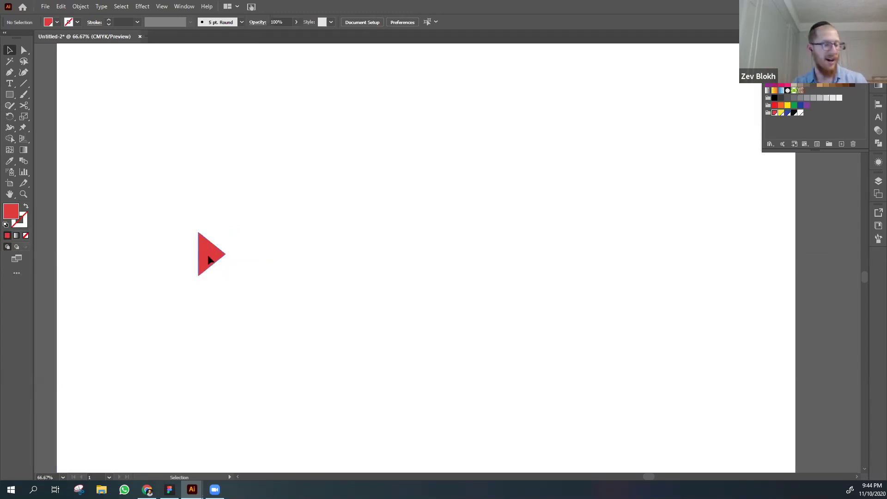
- Move the red triangle horizontally to the right by half its width and repeat the move several times
left_click_drag(215, 257, 223, 260)
key("a")
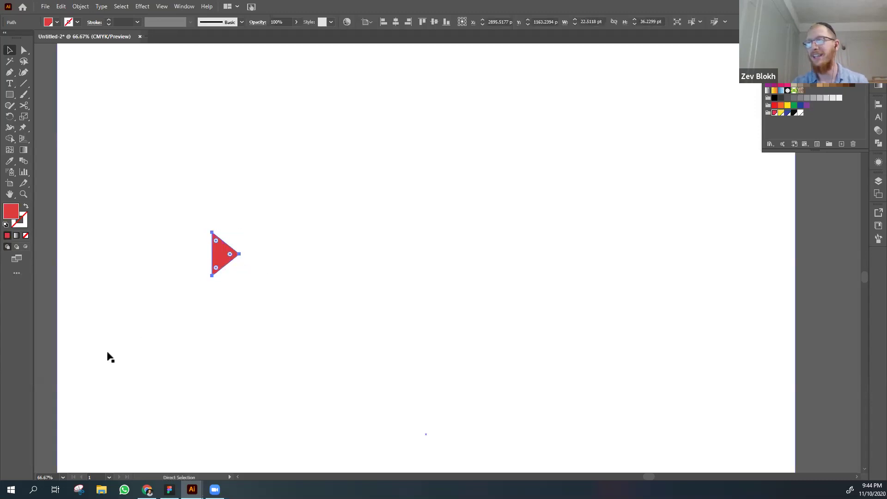
key("Right")
key("Right")
key("Right")
key("Right")
key("Right")
key("Left")
key("Left")
key("Left")
key("Left")
key("Left")
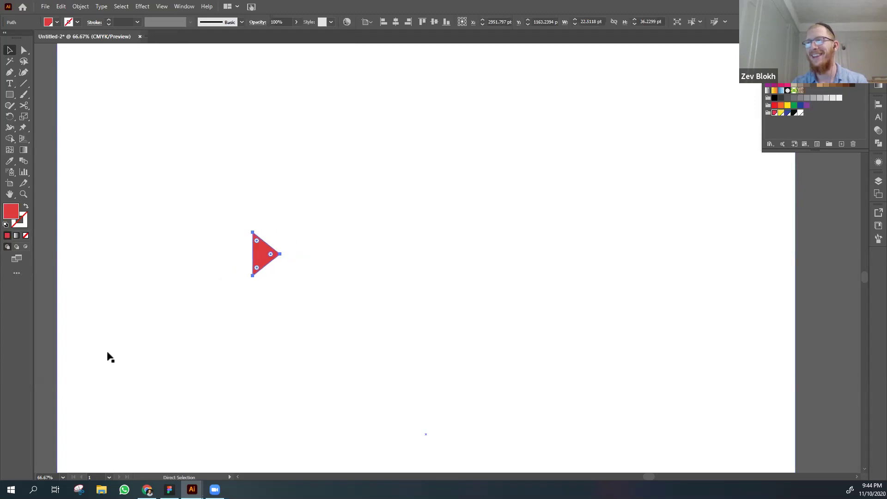
- Delete the second triangle standing a small gap away from the original red triangle
key("v")
key("ctrl+a")
left_click(42, 297)
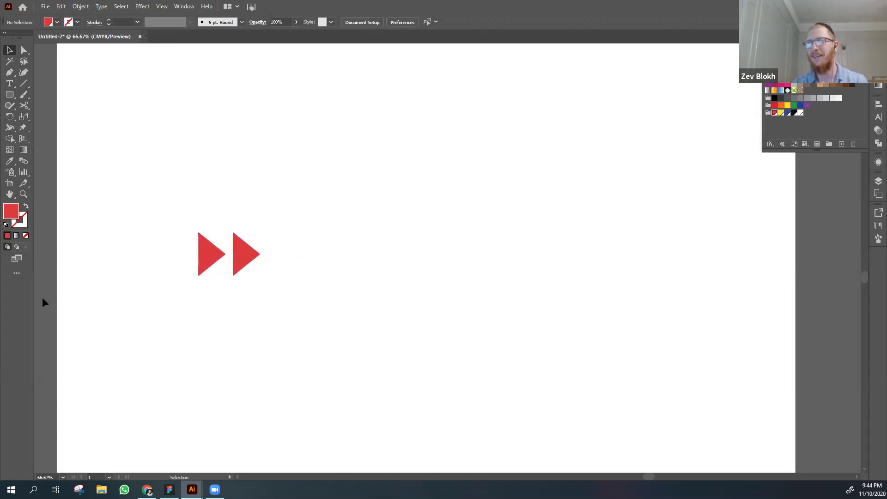
left_click(243, 252)
key("Delete")
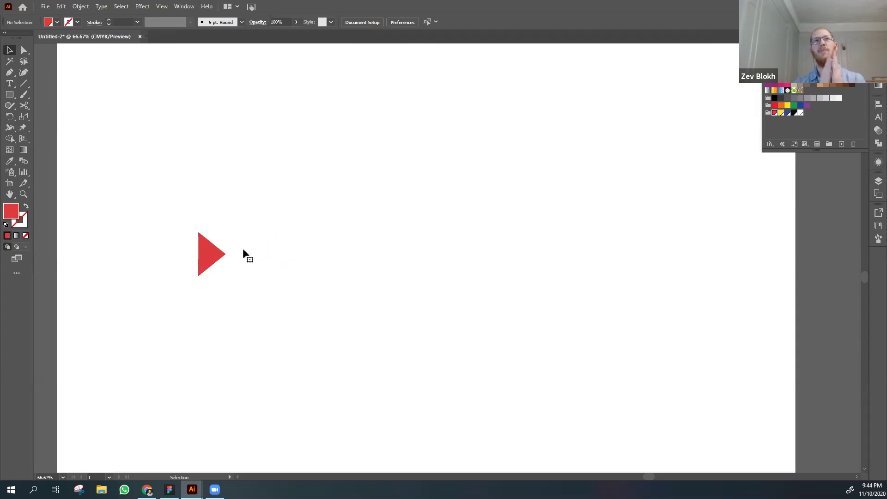
- Duplicate the original red triangle horizontally to the right so that the copy's flat side meets the original's tip
left_click(210, 251)
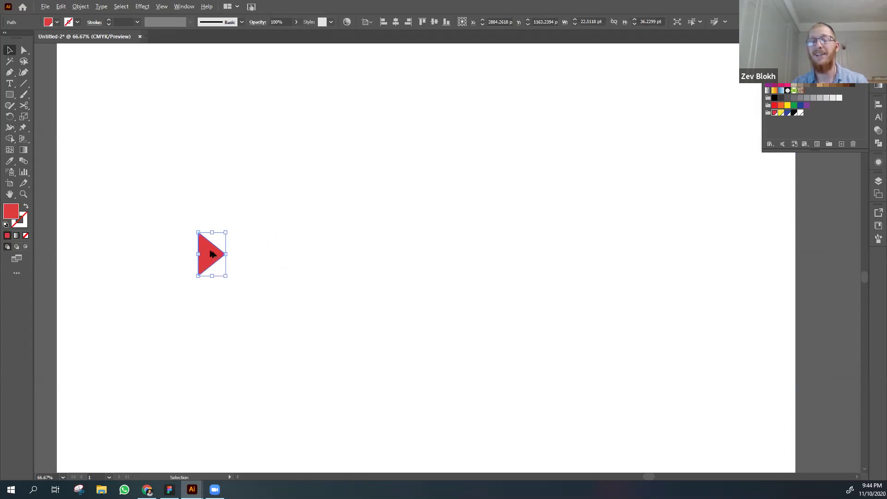
key("shift")
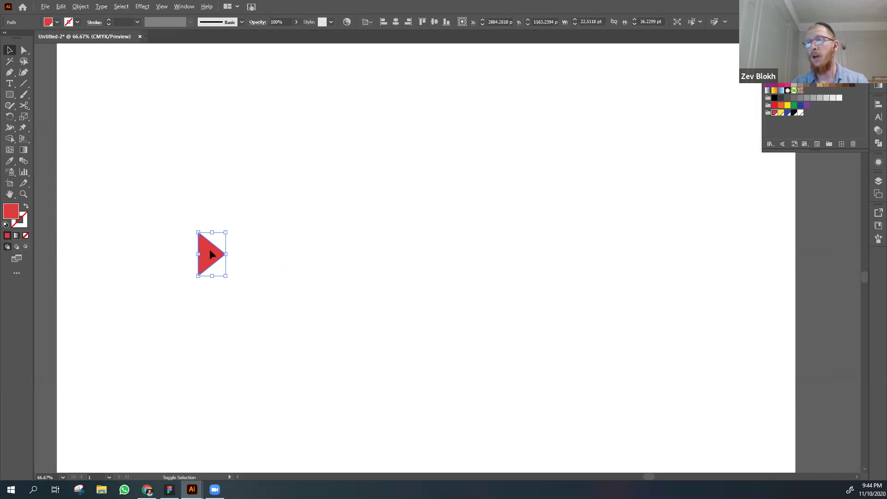
left_click(210, 250, "shift")
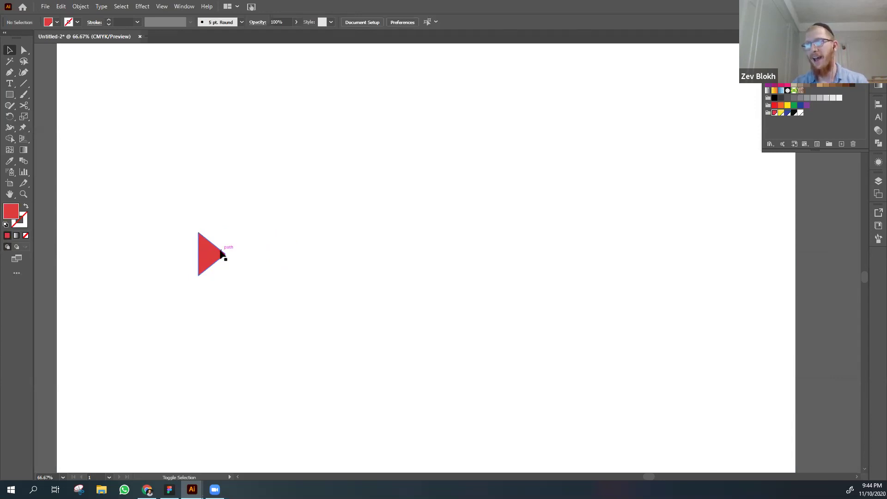
left_click_drag(207, 254, 232, 257)
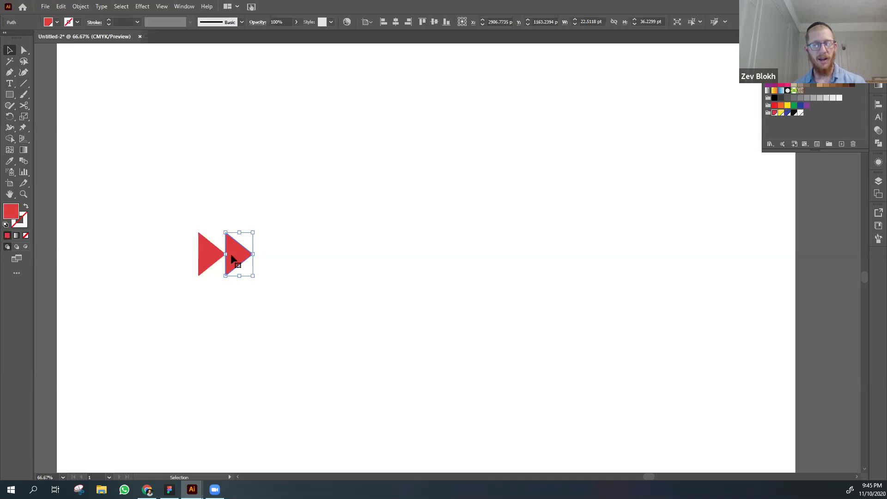
key("a")
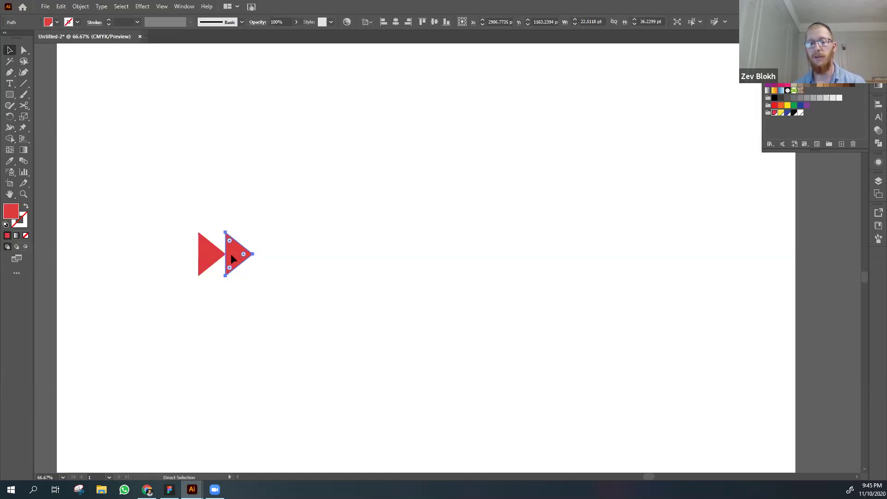
- Repeat the triangle duplication many times to extend the touching row horizontally across the page
key("ctrl+d")
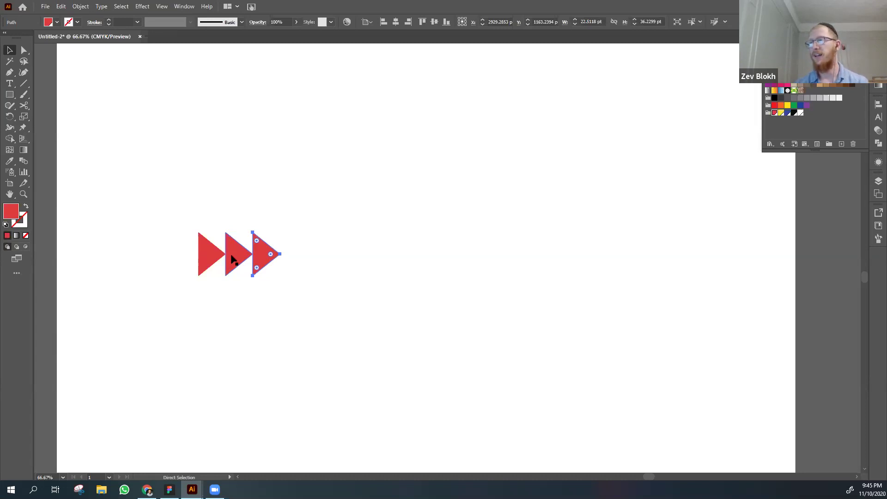
key("ctrl+d")
key("ctrl+d")
key("ctrl+d")
key("ctrl+d")
key("ctrl+d")
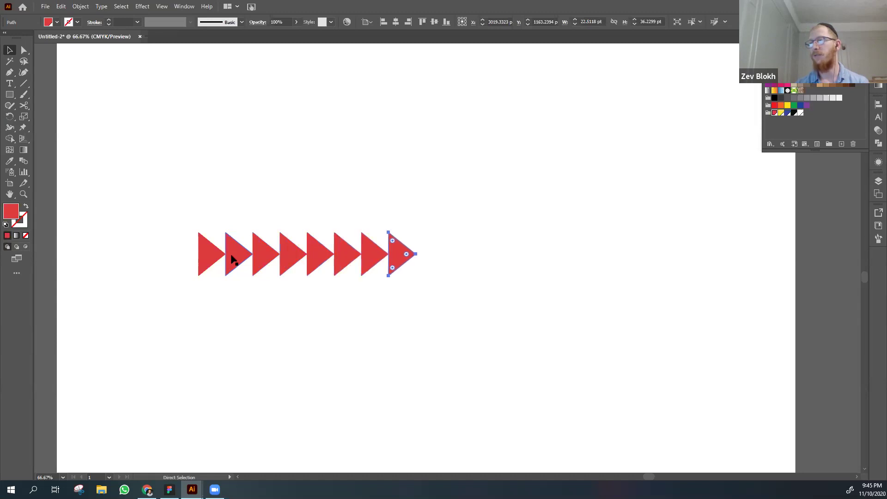
key("ctrl+d")
key("ctrl+d")
key("ctrl+d")
key("ctrl+d")
key("ctrl+d")
key("ctrl+d")
key("ctrl+d")
key("ctrl+d")
key("ctrl+d")
key("ctrl+d")
key("ctrl+d")
key("ctrl+d")
key("ctrl+d")
key("ctrl+d")
key("ctrl+d")
key("ctrl+d")
key("ctrl+d")
key("ctrl+d")
key("ctrl+d")
key("ctrl+d")
key("ctrl+d")
key("ctrl+d")
- Undo the surplus copies to leave a row of eleven red triangles, and clear the selection
key("ctrl+z")
key("ctrl+z")
key("ctrl+z")
key("ctrl+z")
key("ctrl+z")
key("ctrl+z")
key("ctrl+z")
key("ctrl+z")
key("ctrl+z")
key("ctrl+z")
key("ctrl+z")
key("ctrl+z")
key("ctrl+z")
key("ctrl+z")
key("ctrl+z")
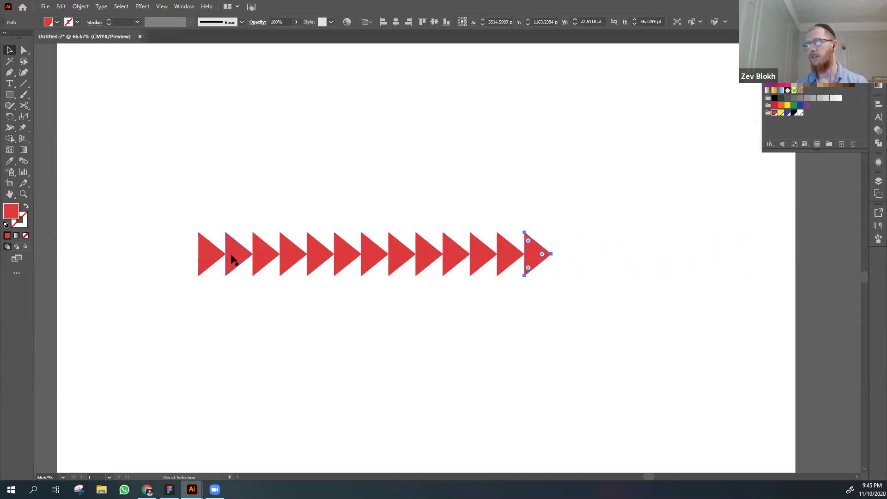
left_click(272, 307)
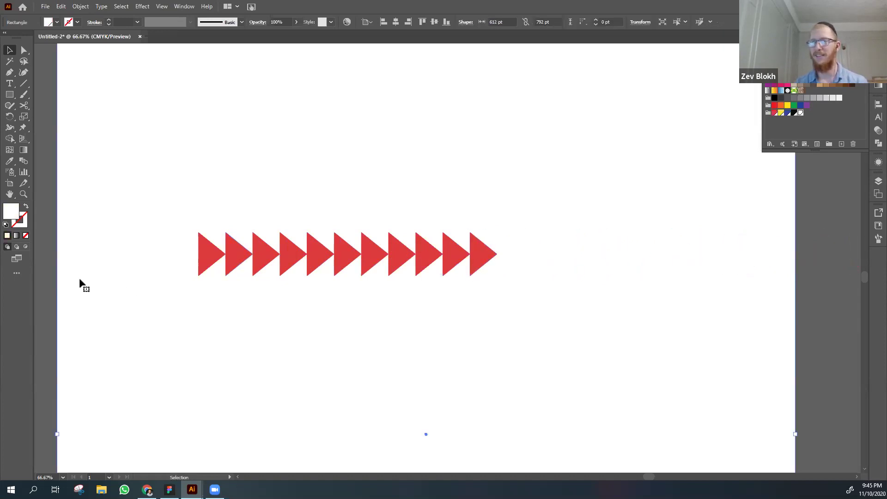
left_click(49, 292)
- Try drawing a small white ellipse below the start of the triangle row, and undo it
key("ctrl+minus")
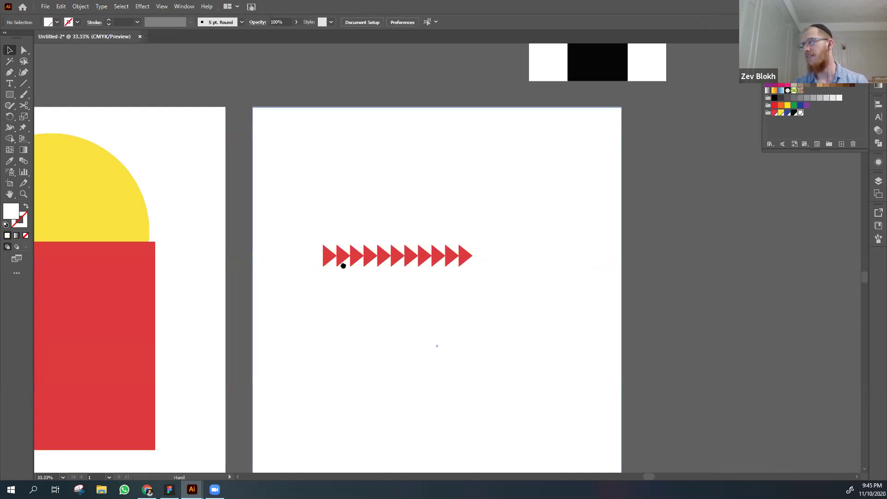
left_click_drag(343, 265, 223, 243)
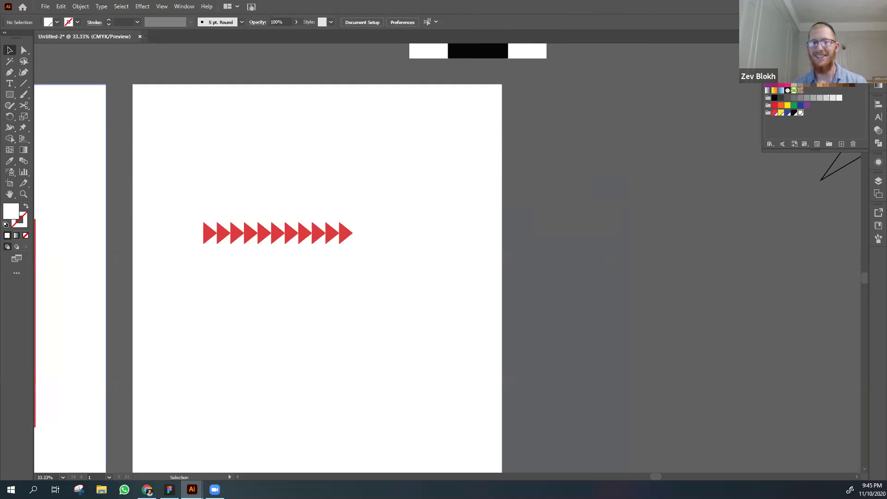
key("ctrl+minus")
left_click_drag(500, 286, 483, 259)
key("ctrl+plus")
key("ctrl+plus")
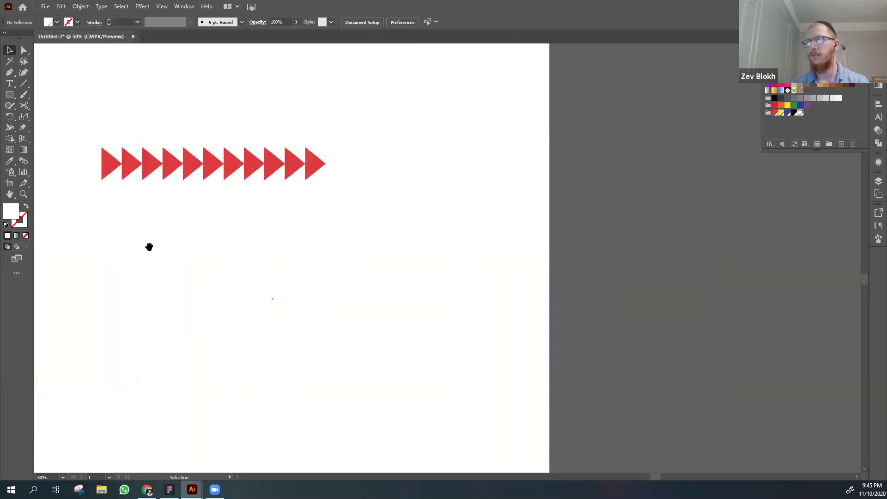
key("l")
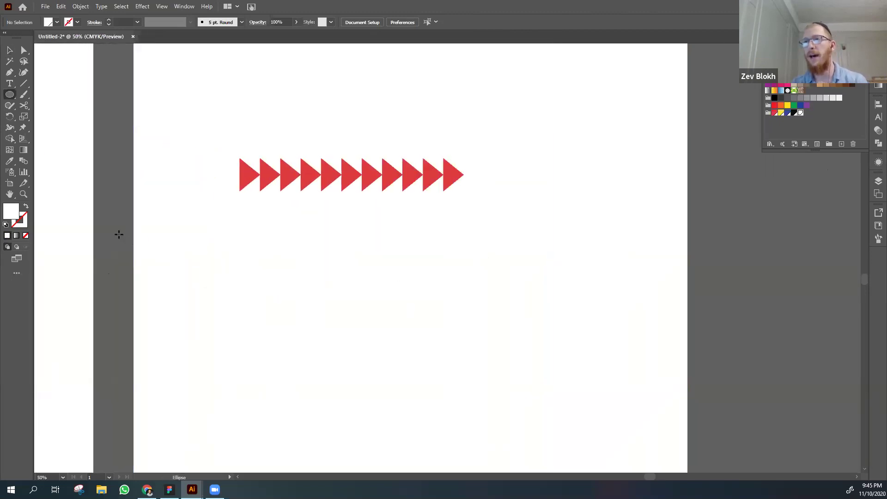
left_click(11, 95)
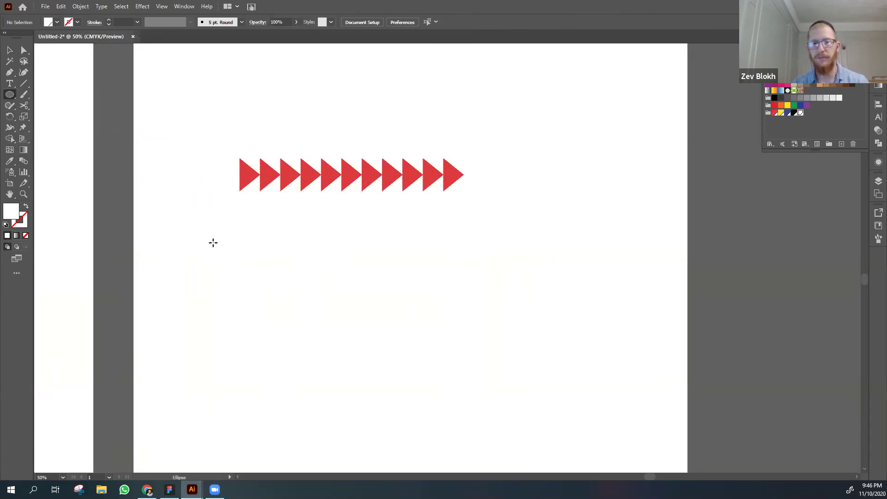
left_click_drag(213, 242, 228, 269)
key("ctrl+z")
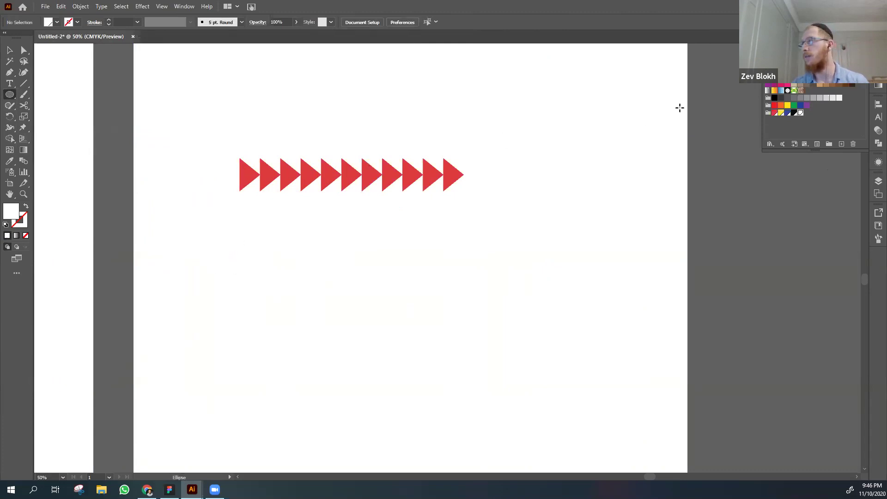
- Set the fill to blue and try a small ellipse and a wide one about 251 by 35 pt below the triangles, undoing both
left_click(787, 112)
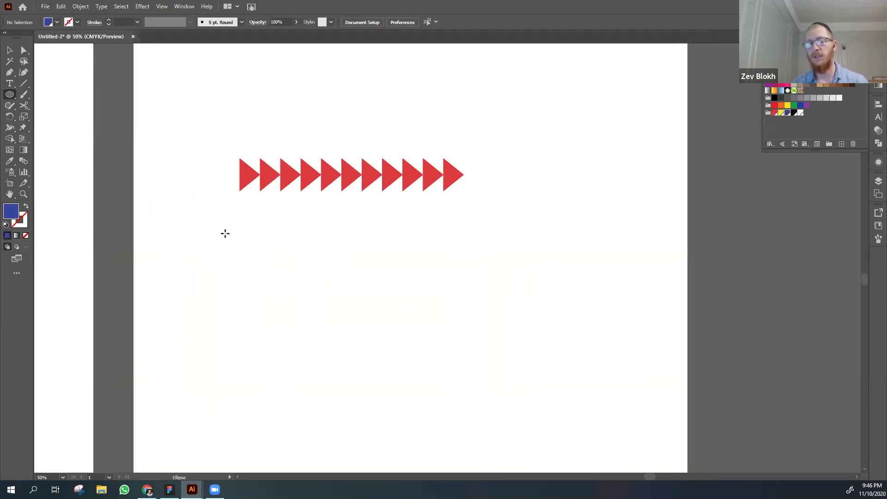
left_click_drag(223, 231, 258, 268)
key("ctrl+z")
left_click_drag(207, 225, 435, 257)
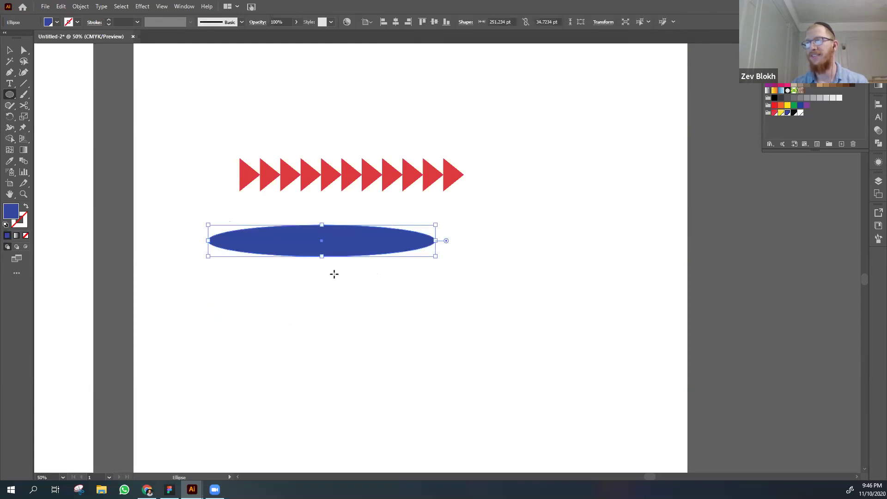
key("ctrl+z")
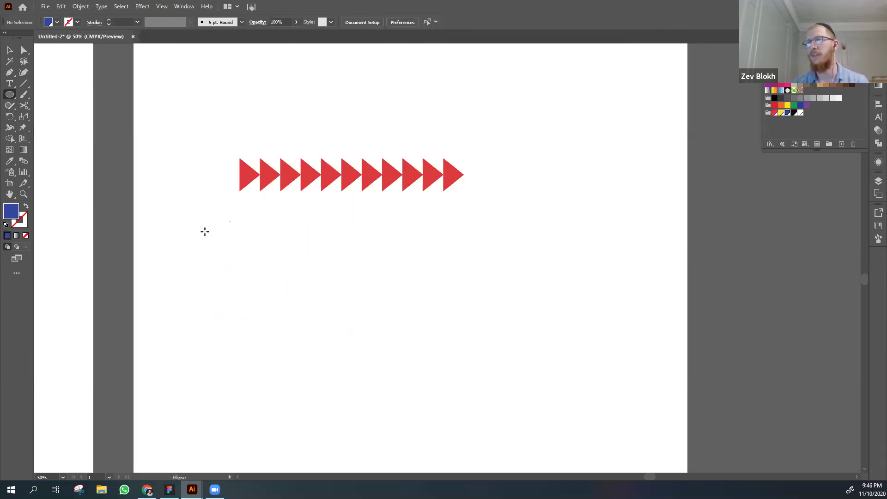
- Draw a small blue circle below and slightly left of the first red triangle, and deselect it
left_click_drag(200, 221, 230, 257)
key("v")
left_click(120, 248)
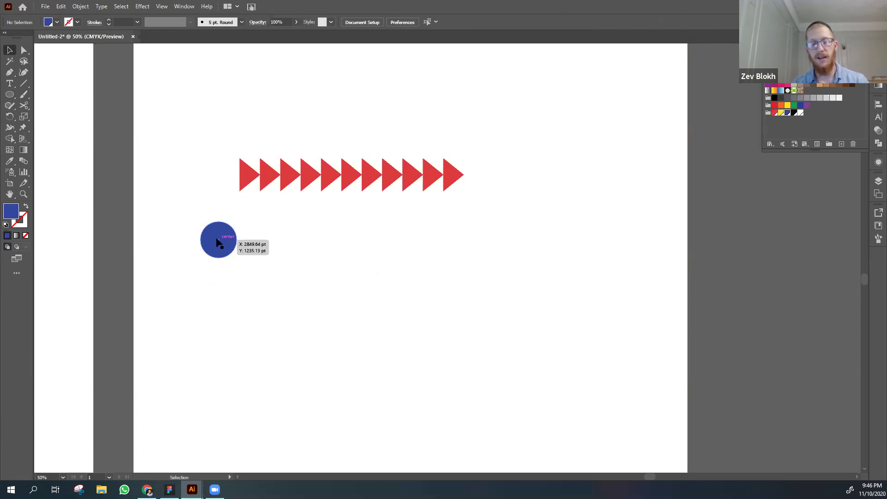
key("shift")
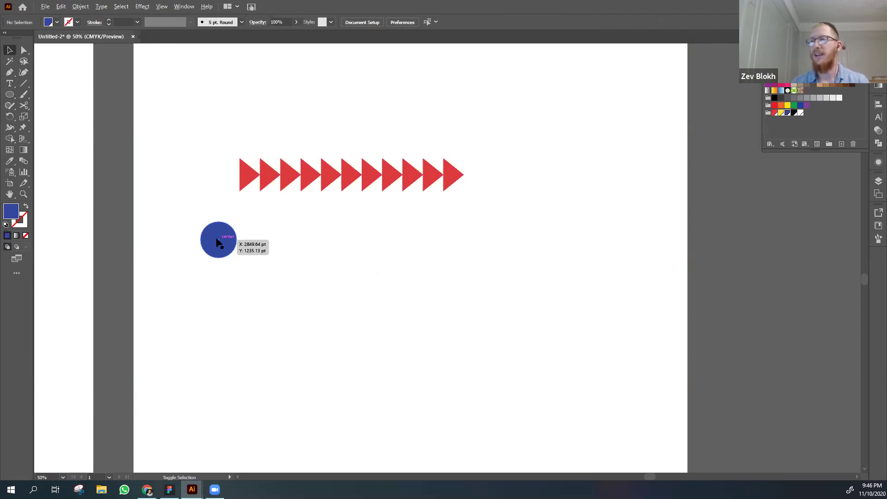
- Duplicate the blue circle straight down and repeat the copy to form a column of ten circles
left_click_drag(216, 238, 222, 289)
key("ctrl+z")
key("a")
key("ctrl")
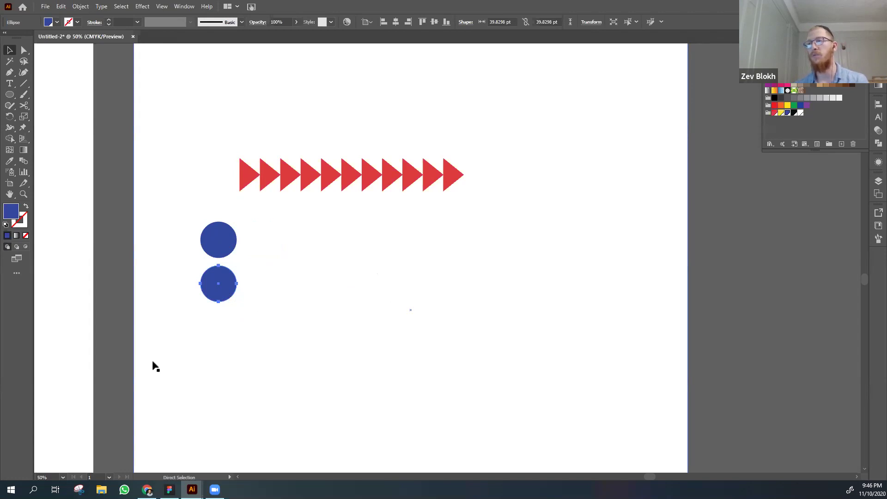
key("ctrl+d")
key("ctrl+d")
key("ctrl+d")
key("ctrl+d")
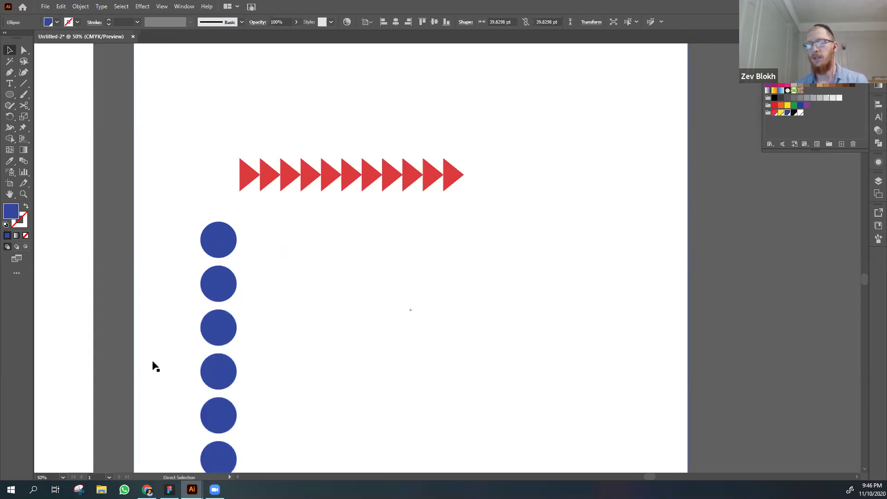
key("ctrl+minus")
key("ctrl+minus")
key("ctrl+minus")
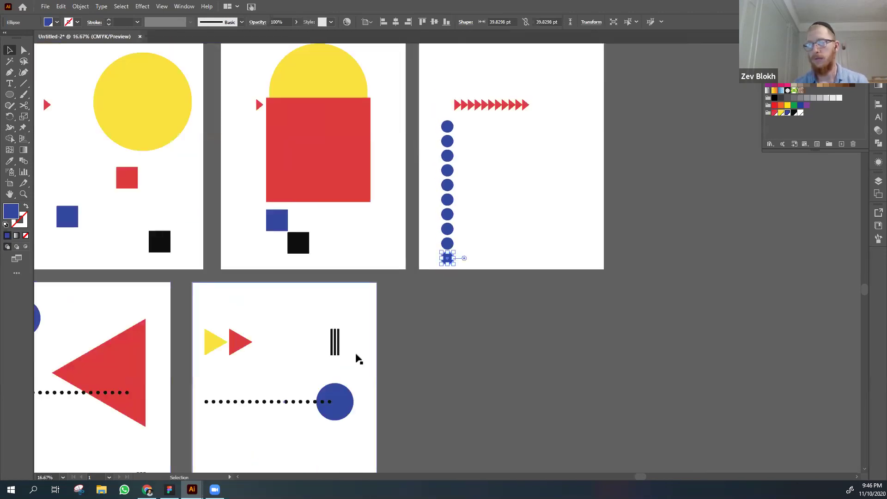
- Delete the whole composition holding the red triangle row and the blue circle column, including its white background
left_click(437, 388)
scroll(360, 366, "right", 3)
key("ctrl+minus")
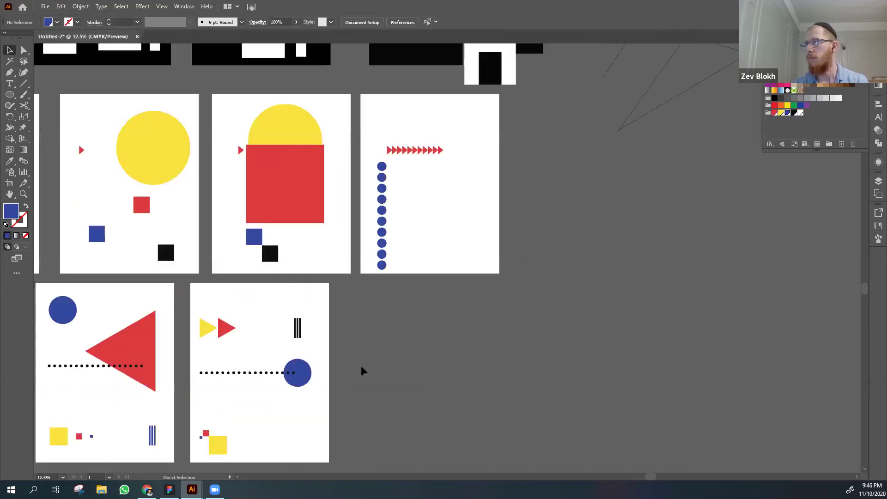
right_click(362, 367)
left_click(529, 132)
left_click_drag(530, 120, 359, 280)
key("Delete")
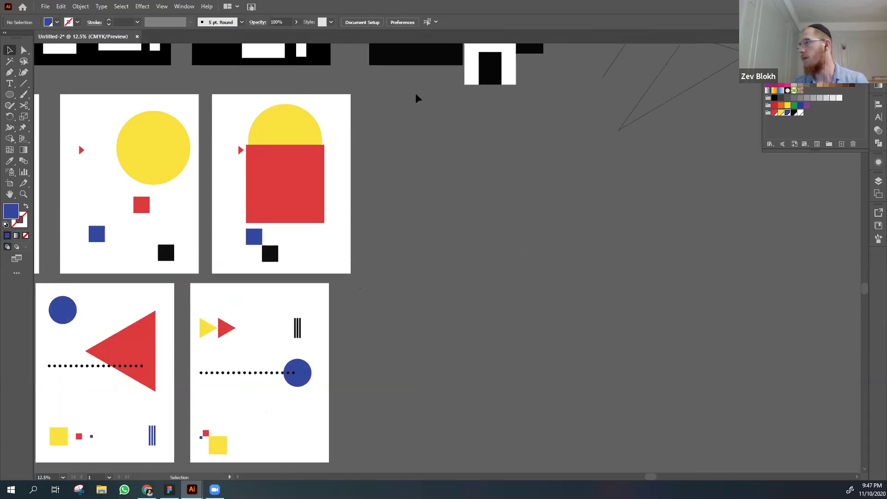
- Duplicate the composition with the yellow arch and red square to its right, and delete the copy's yellow circle
left_click_drag(405, 111, 378, 256)
left_click(386, 329)
scroll(369, 331, "right", 3)
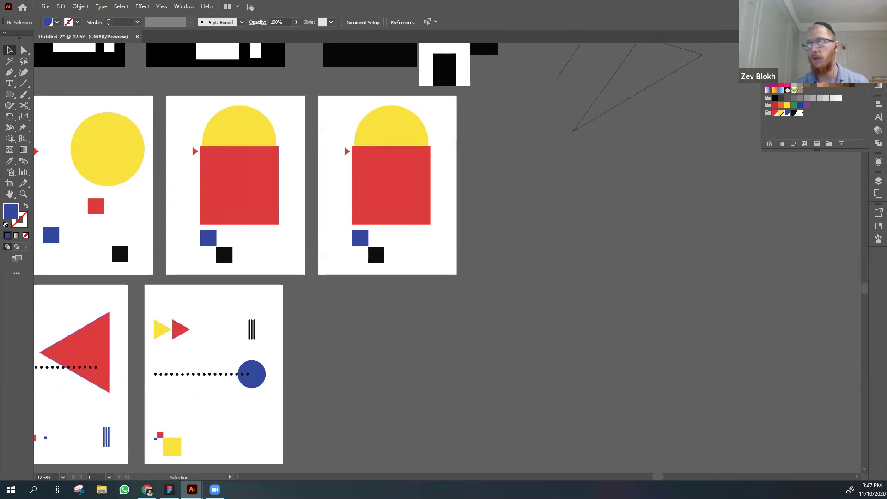
left_click(408, 134)
key("Delete")
- Move the copy's red square toward the page's upper right and its small red triangle up and slightly left
key("ctrl+equal")
left_click_drag(350, 143, 424, 139)
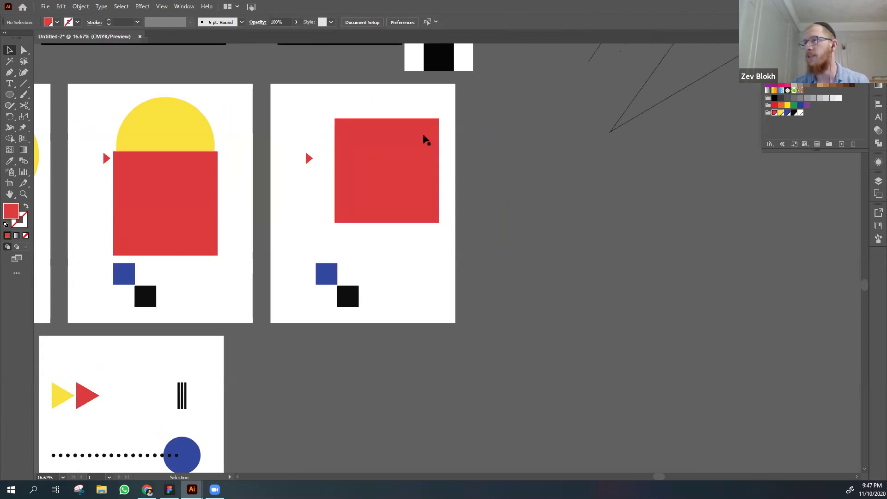
left_click_drag(307, 161, 296, 124)
left_click(549, 214)
- Delete the small blue and black squares from the copied composition
scroll(328, 280, "down", 2)
scroll(327, 277, "down", 1)
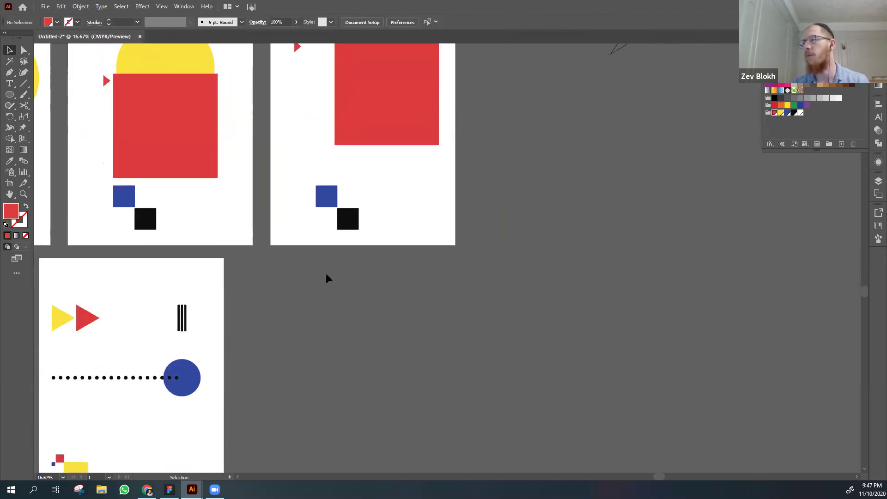
scroll(343, 313, "up", 1)
scroll(344, 318, "up", 2)
left_click(201, 288)
key("Delete")
left_click(237, 309)
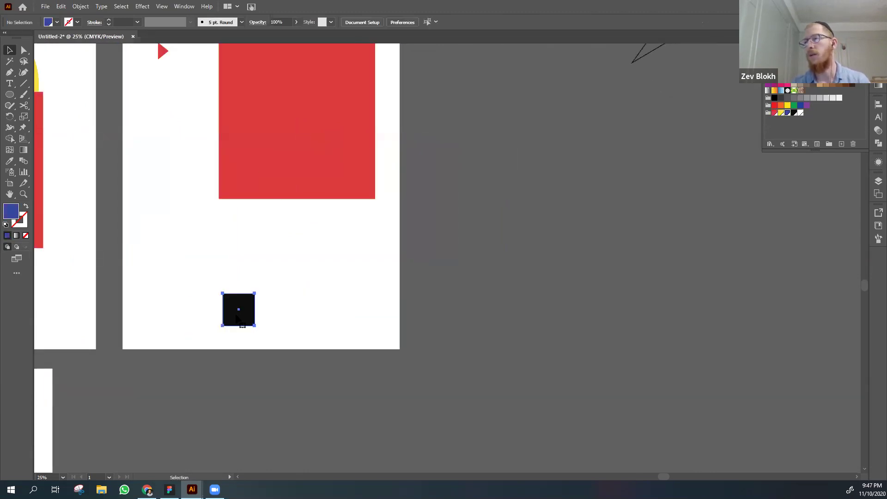
key("Delete")
- Place a yellow circle in the lower left of the copied composition, scaled to about 86 pt across
key("ctrl+minus")
left_click_drag(175, 147, 347, 255)
left_click_drag(347, 202, 275, 274)
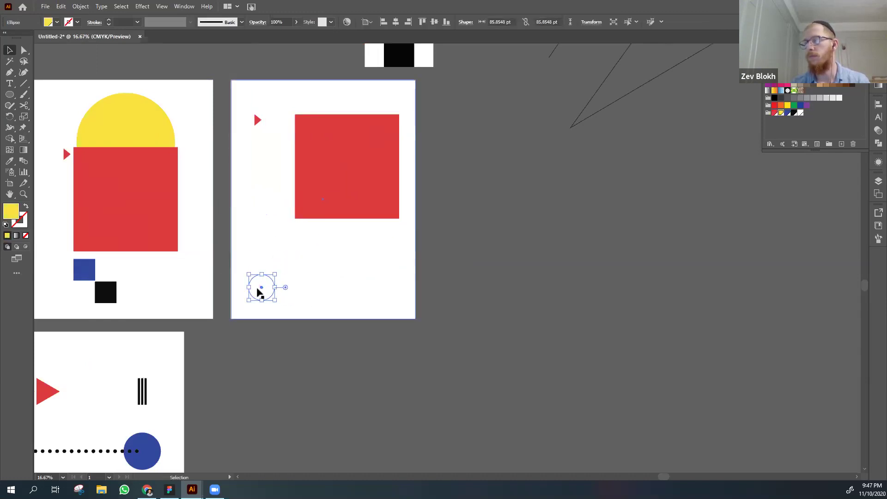
left_click(266, 292)
right_click(298, 292)
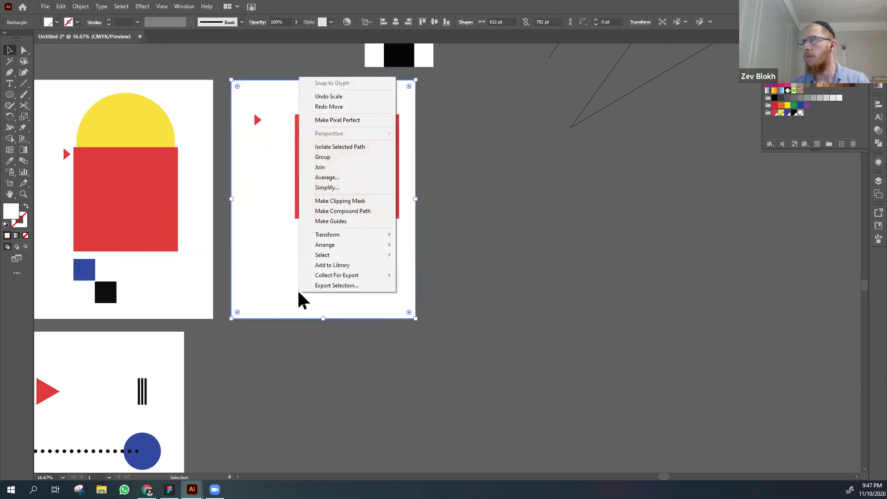
left_click(315, 367)
left_click(315, 368)
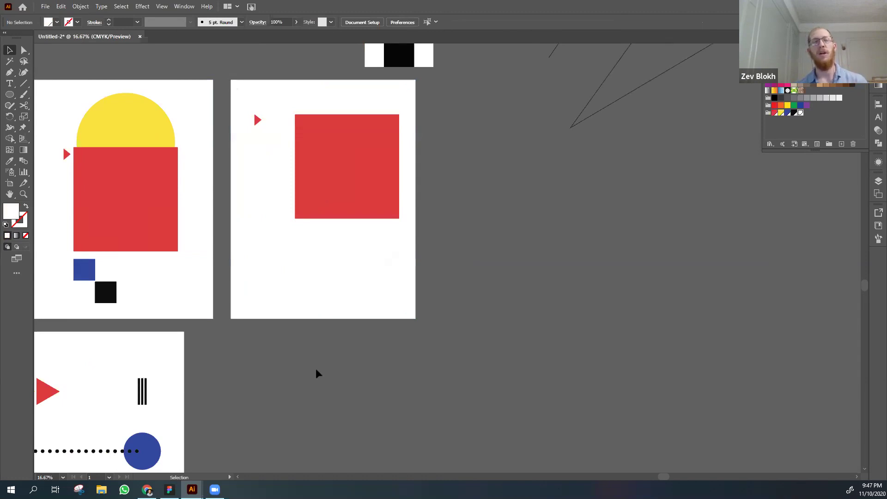
- Send the copied composition's large red square to the back, behind the white background
left_click(341, 277)
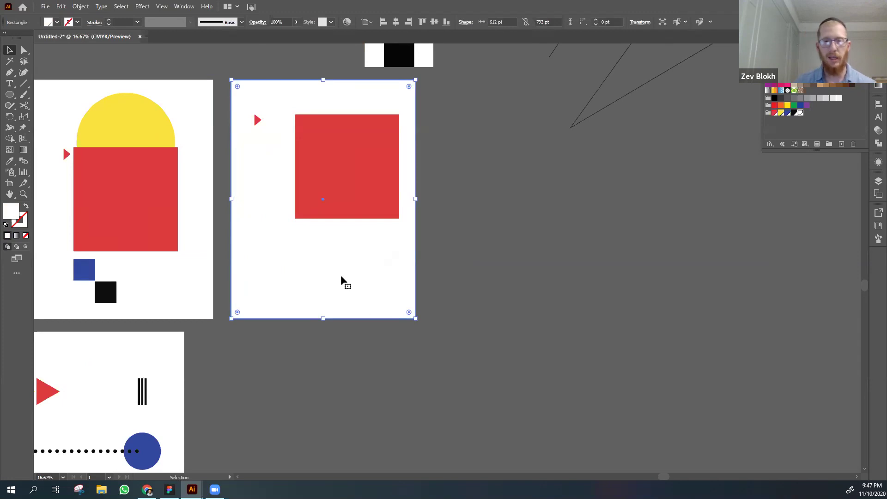
left_click(522, 177)
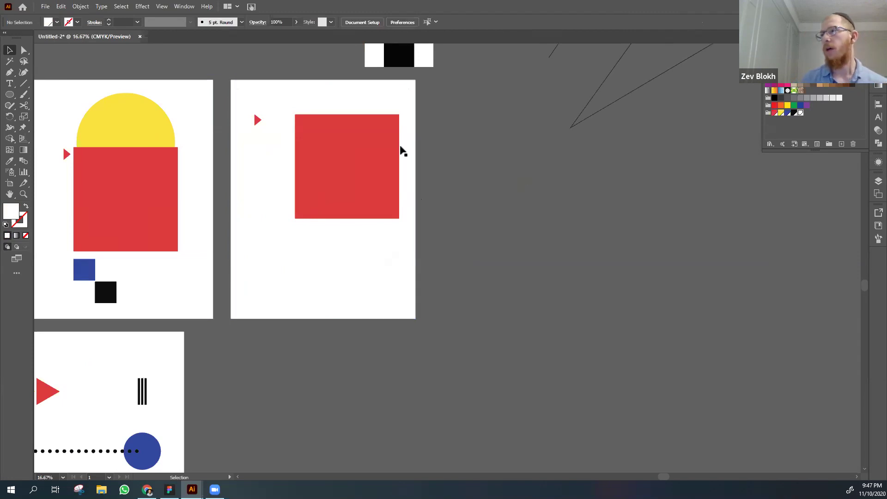
left_click(360, 149)
left_click(469, 189)
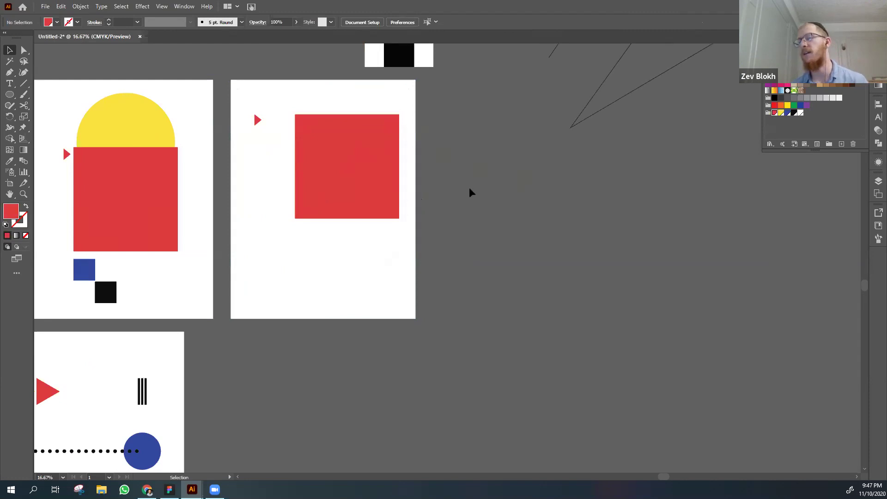
left_click(373, 250)
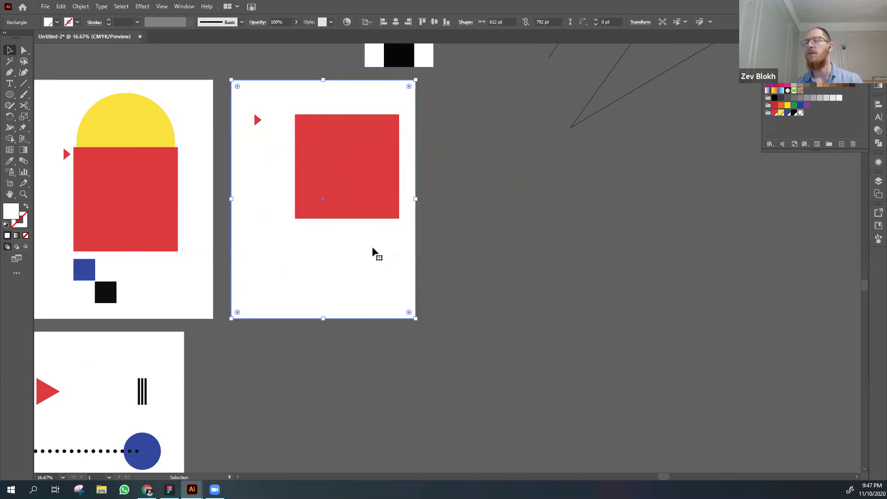
left_click(372, 194, "shift")
left_click(371, 189)
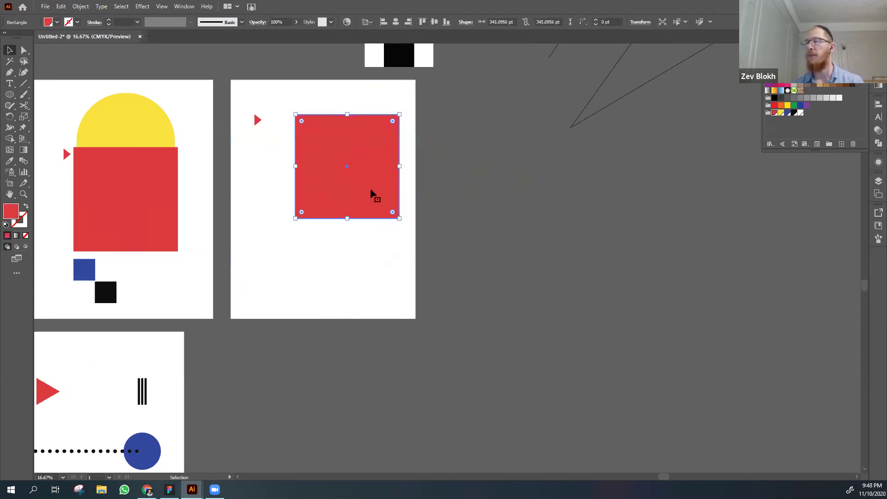
right_click(371, 190)
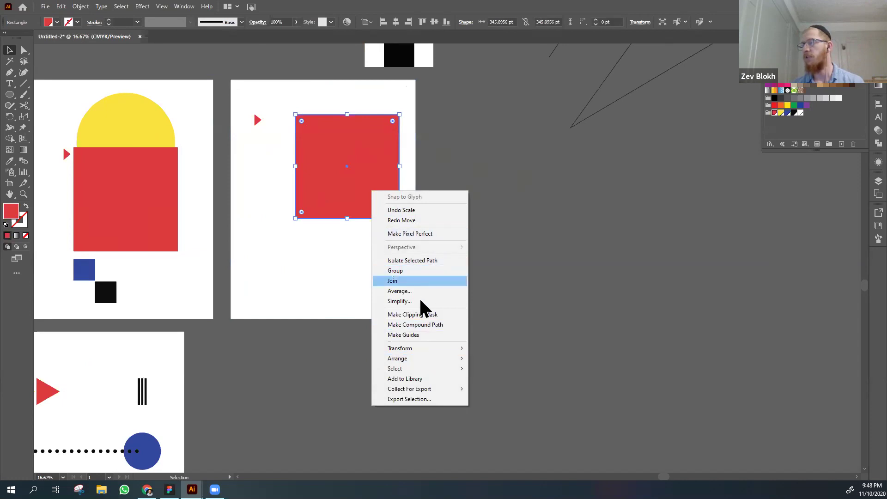
mouse_move(435, 360)
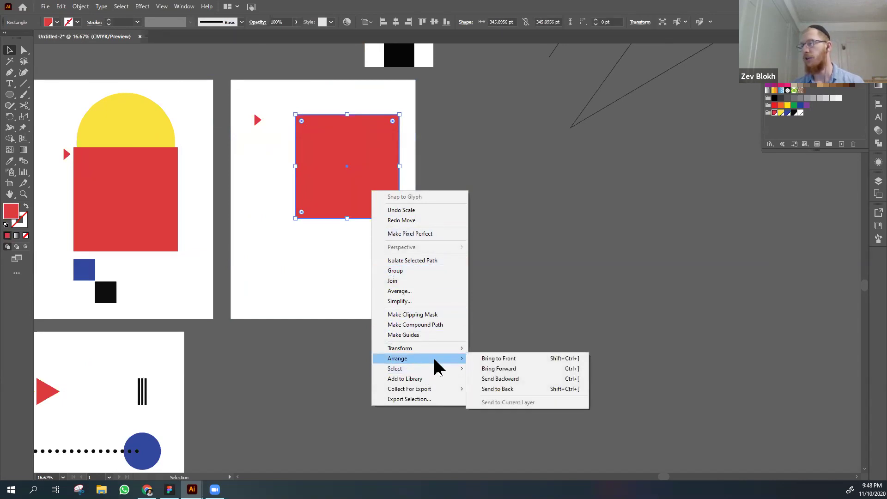
left_click(494, 386)
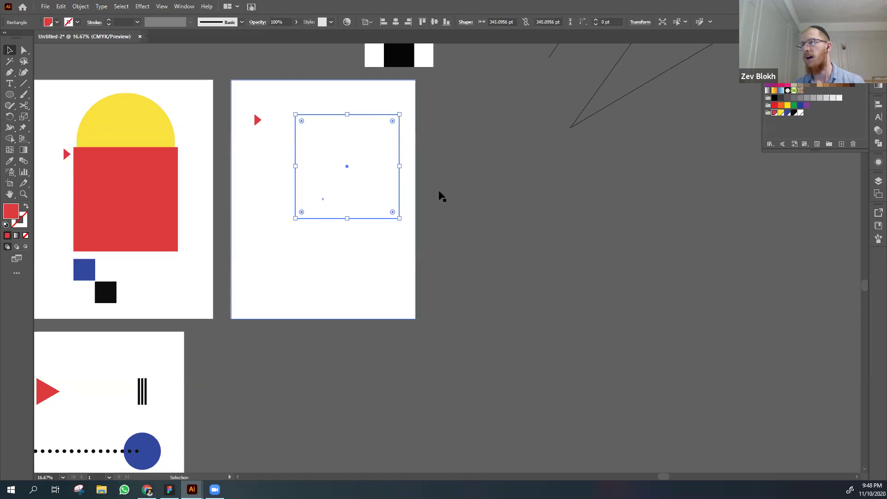
left_click(502, 209)
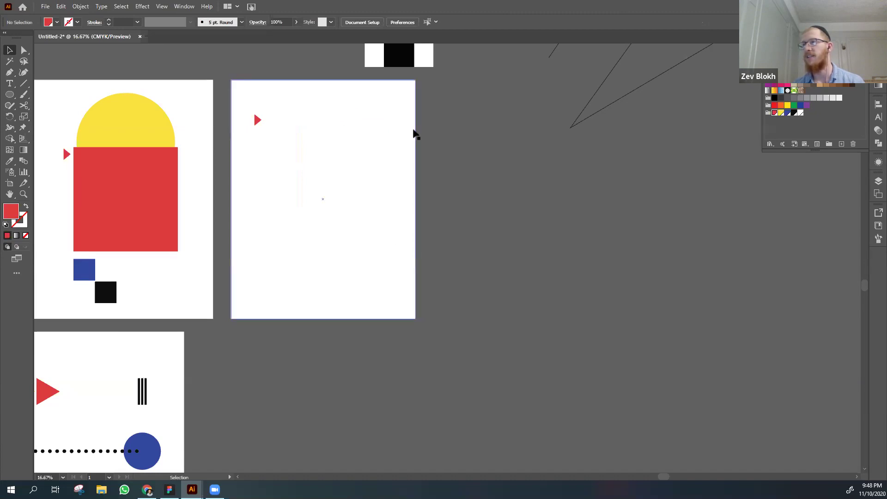
- Send the copied composition's white background rectangle to the back, behind all the shapes, and deselect it
left_click(307, 92)
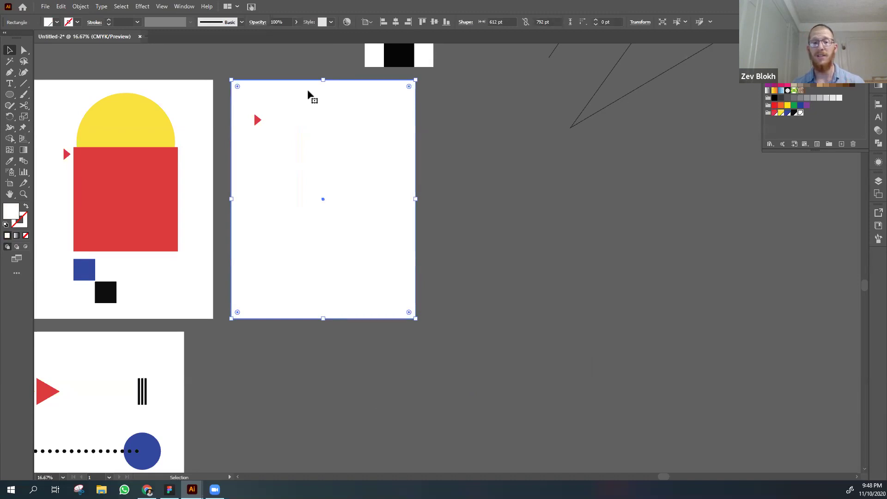
right_click(308, 91)
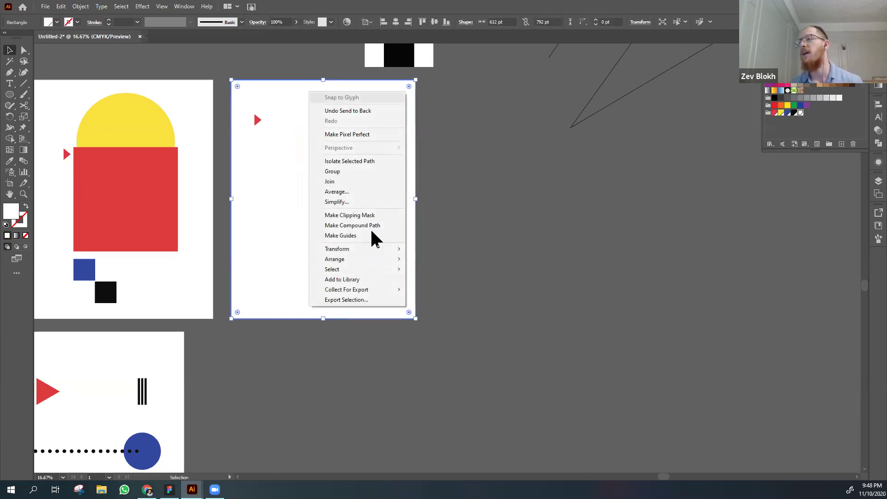
mouse_move(387, 251)
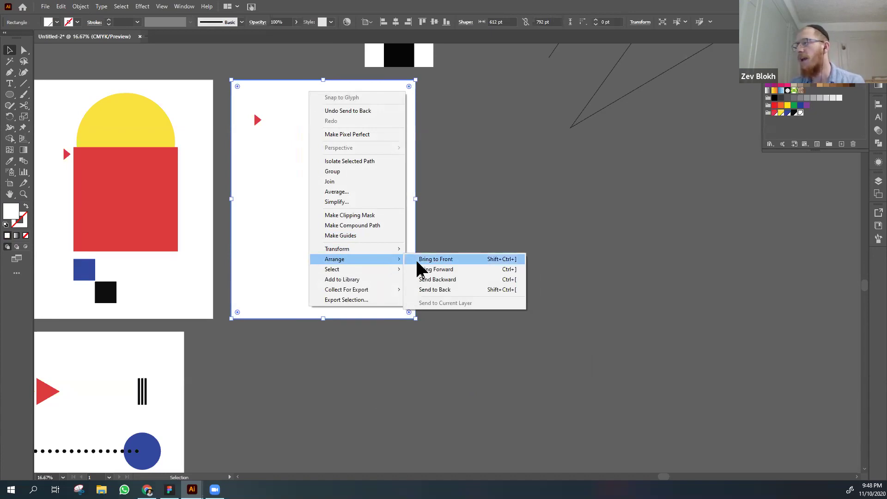
left_click(421, 289)
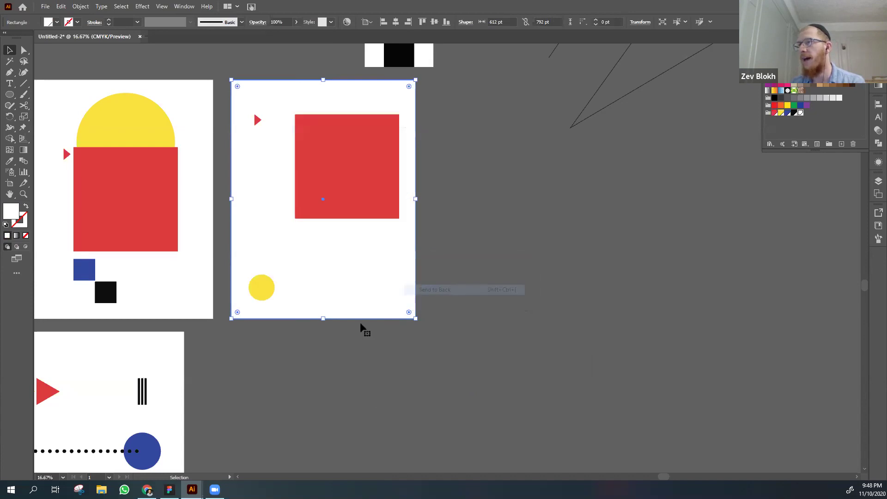
left_click(282, 390)
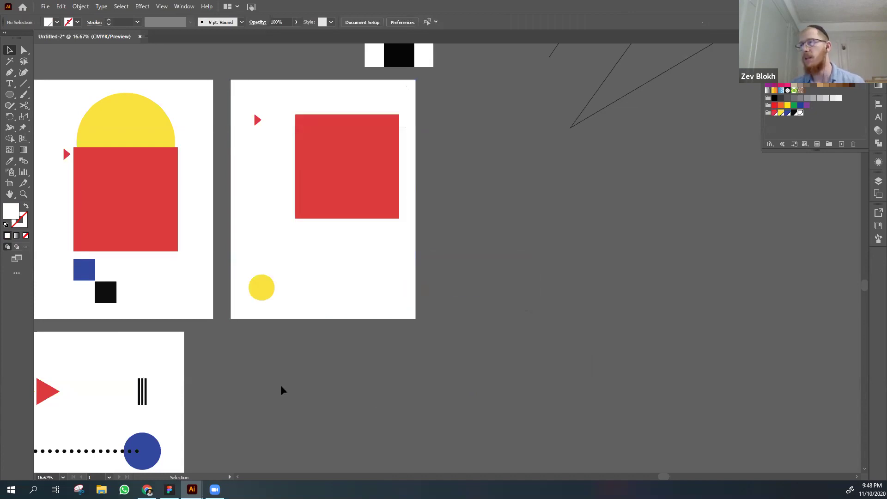
- Undo and redo sending the white background to the back, and clear the selection
left_click(397, 226)
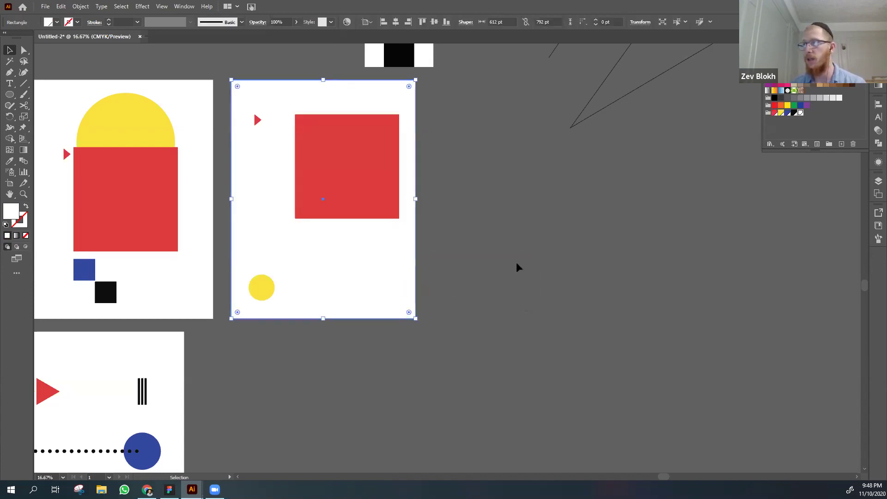
key("ctrl+z")
key("ctrl+shift+z")
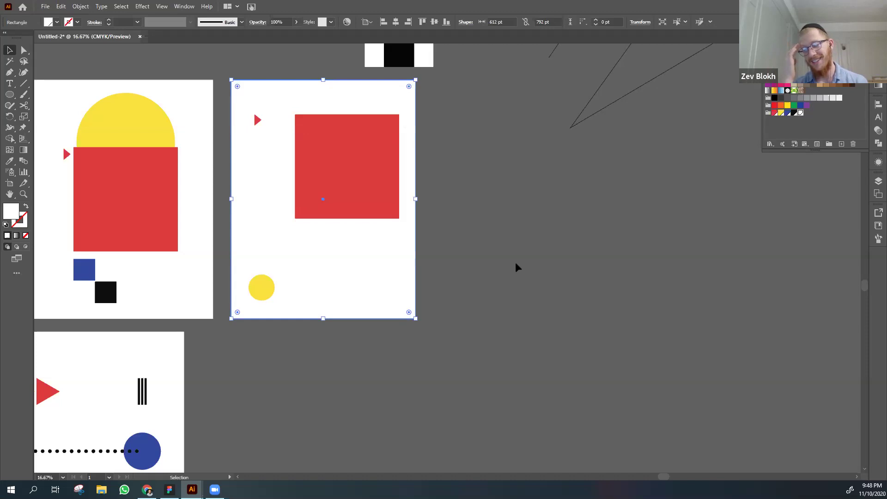
left_click(519, 248)
scroll(464, 232, "right", 3)
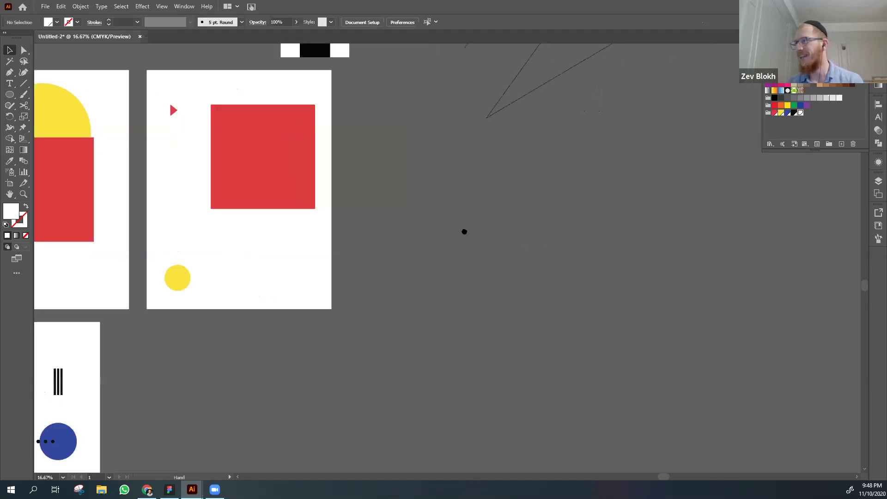
key("t")
left_click(433, 224)
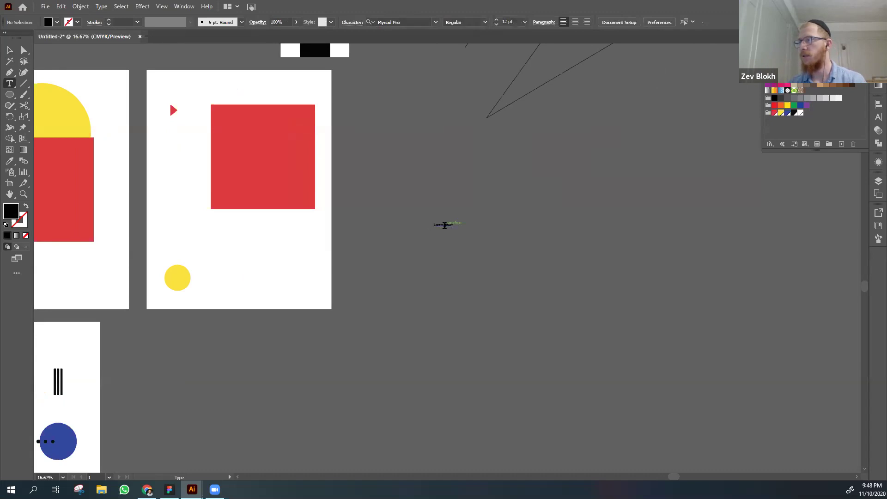
key("BackSpace")
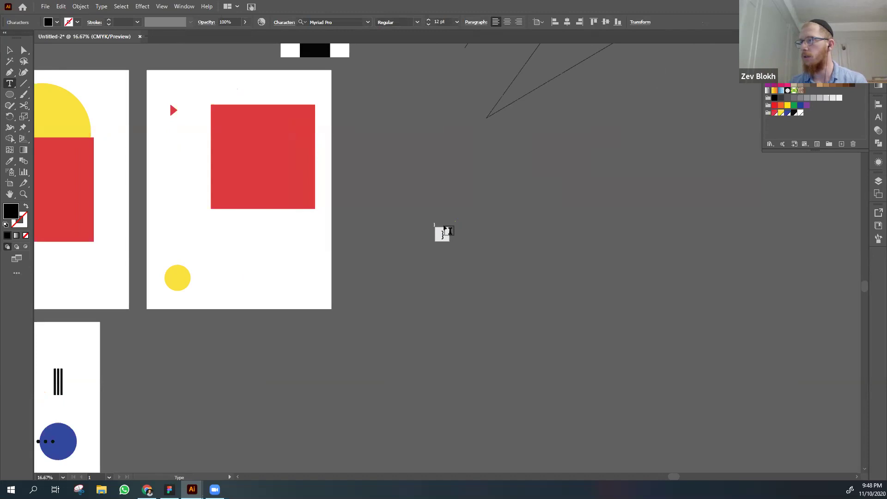
key("Escape")
left_click(416, 245)
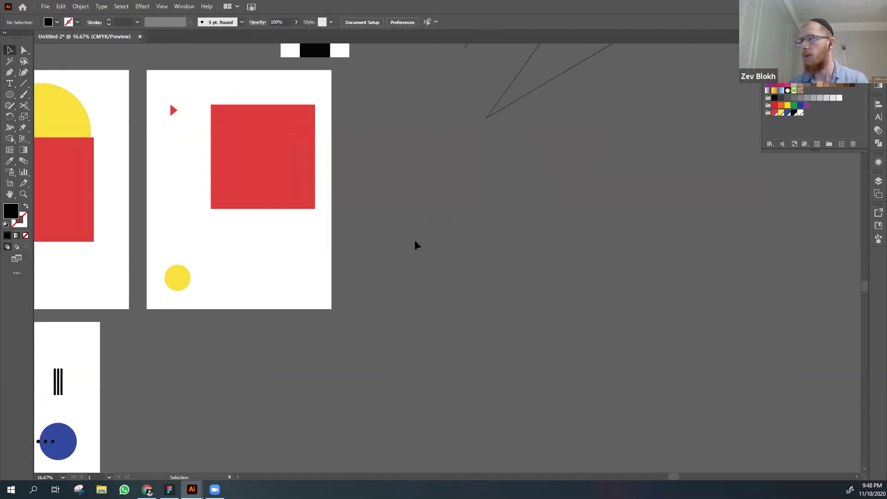
- Draw an open, three-sided bracket path about 129 × 407 pt beside the copied composition with the Pen tool, with a black stroke and no fill
key("p")
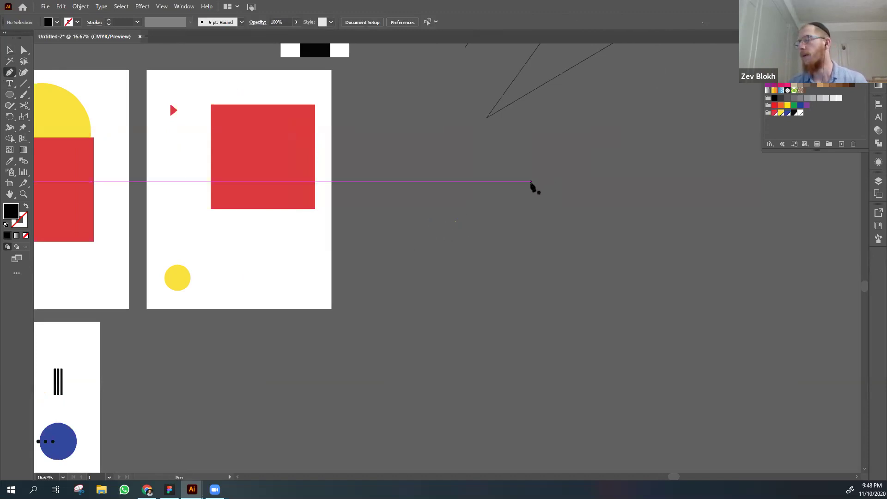
left_click(531, 182)
left_click(565, 181)
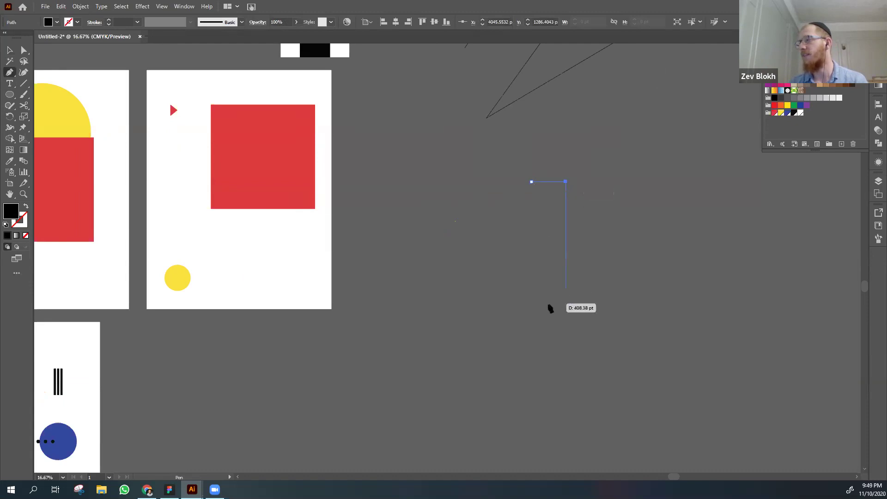
left_click(565, 305)
left_click(526, 304)
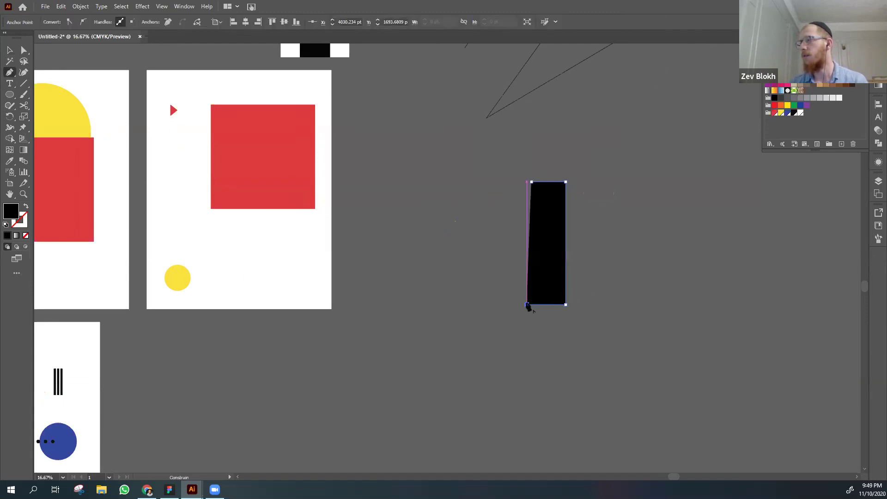
key("shift+x")
key("v")
left_click(497, 328)
scroll(467, 312, "right", 3)
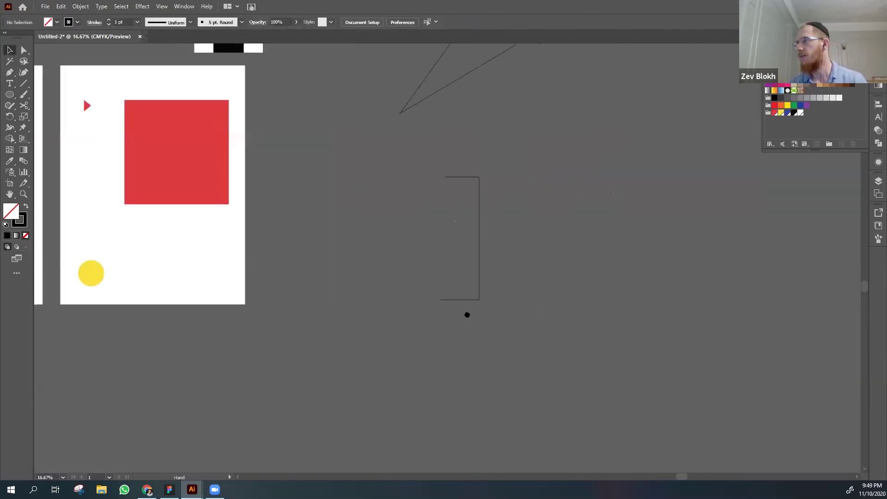
- Move the copied composition's white background in front of the large red square and back behind it, and deselect it
key("ctrl+plus")
left_click_drag(224, 233, 356, 289)
key("ctrl+minus")
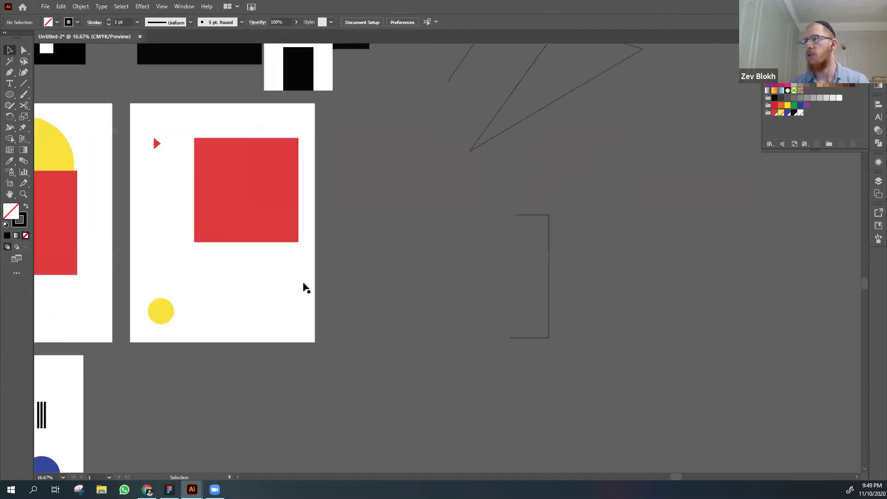
left_click(303, 282)
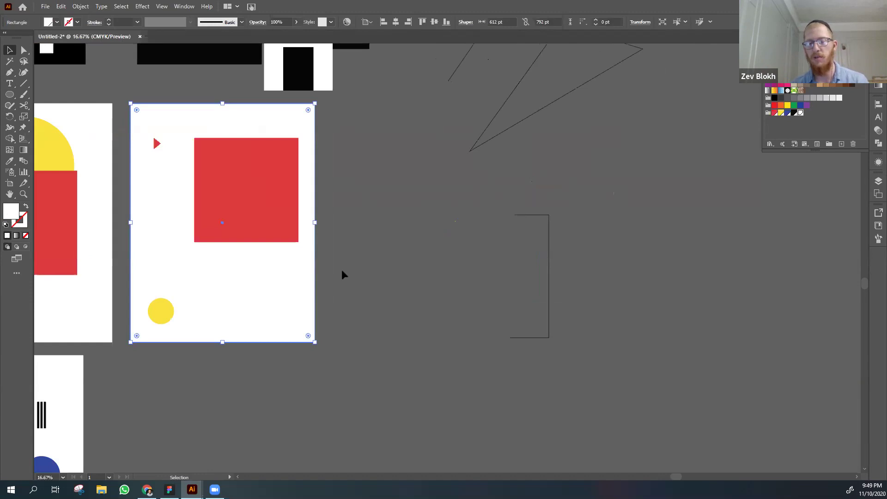
key("ctrl+z")
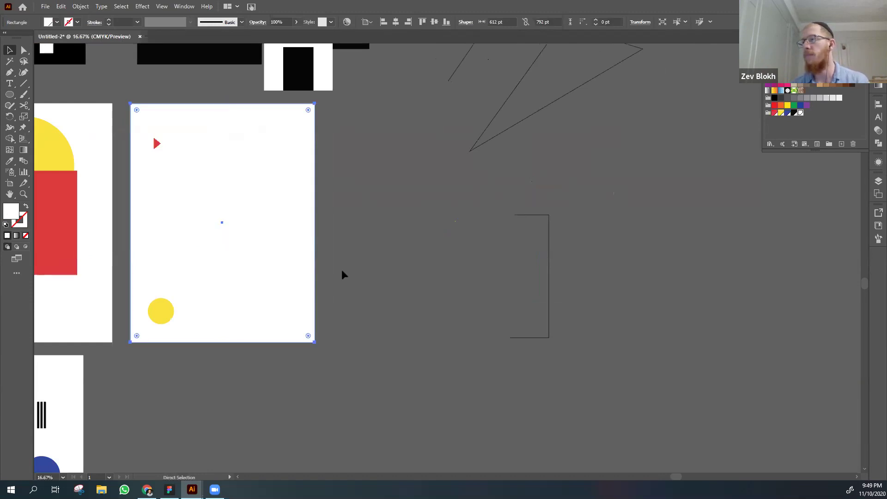
key("ctrl+shift+z")
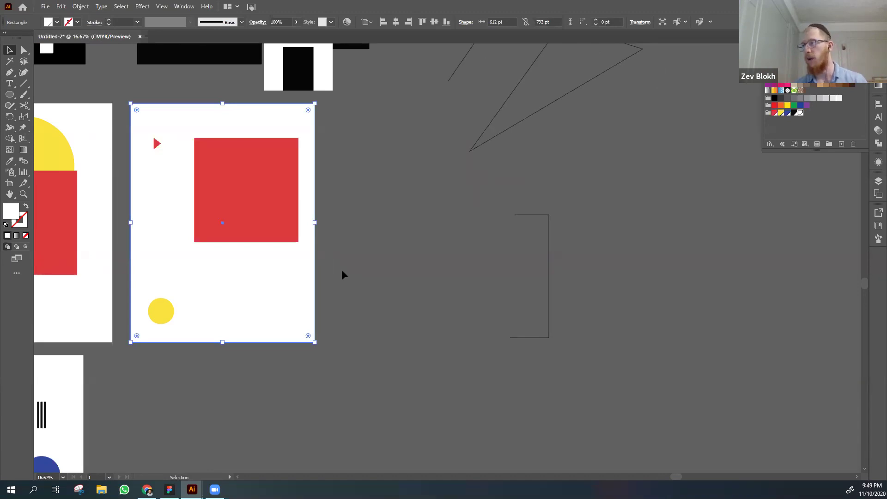
left_click(391, 258)
- Move the bracket path closer to the composition, duplicate it, and rotate one by 180° so the two open toward each other
left_click_drag(550, 253, 452, 266)
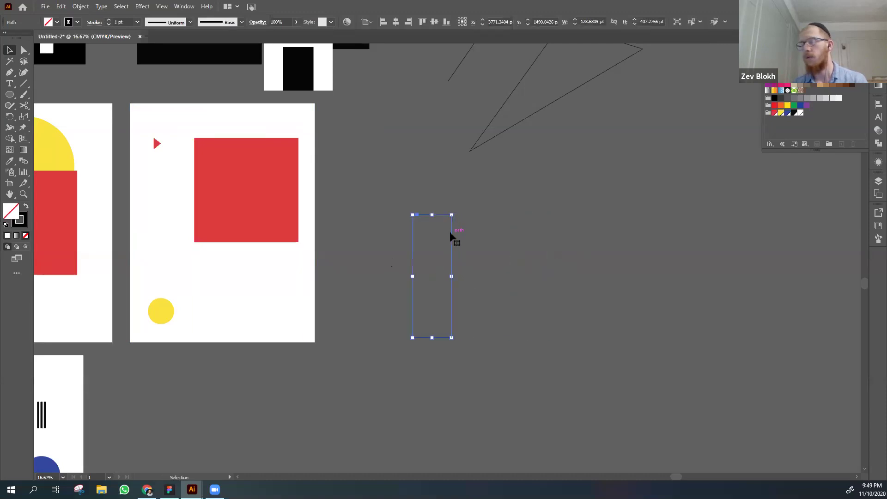
left_click_drag(450, 232, 532, 229)
left_click(451, 217)
left_click_drag(454, 211, 378, 376)
left_click(378, 376)
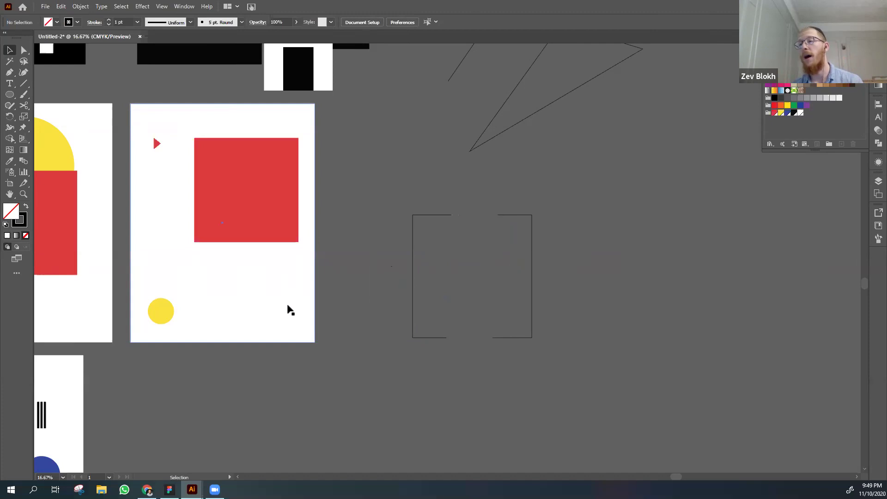
- Show the Arrange stacking-order options for the copied composition's white background, and dismiss them
left_click(289, 287)
right_click(289, 290)
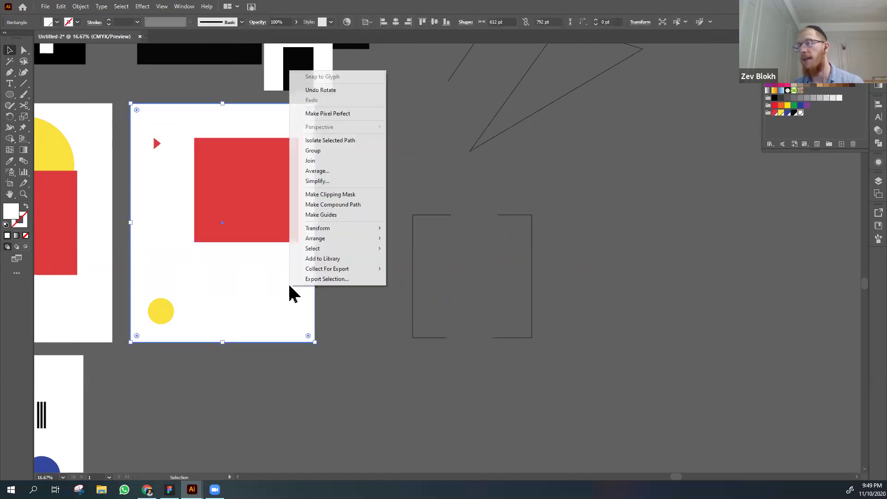
mouse_move(377, 246)
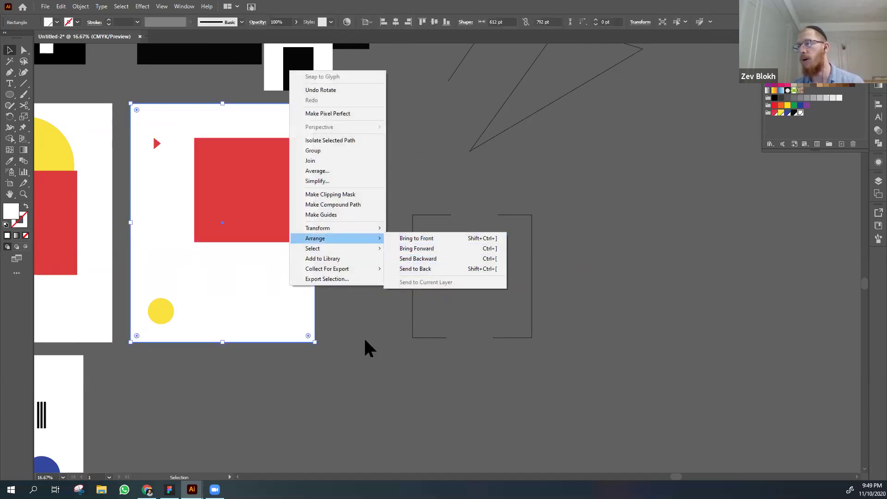
left_click(359, 359)
- Send the large red square backward behind the white background and bring it forward again, twice, and deselect it
right_click(251, 205)
left_click(220, 171)
left_click(220, 171)
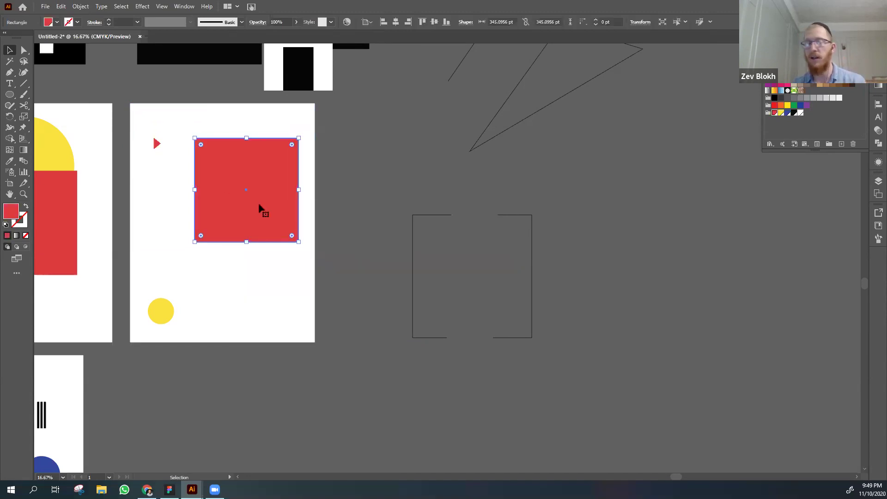
key("a")
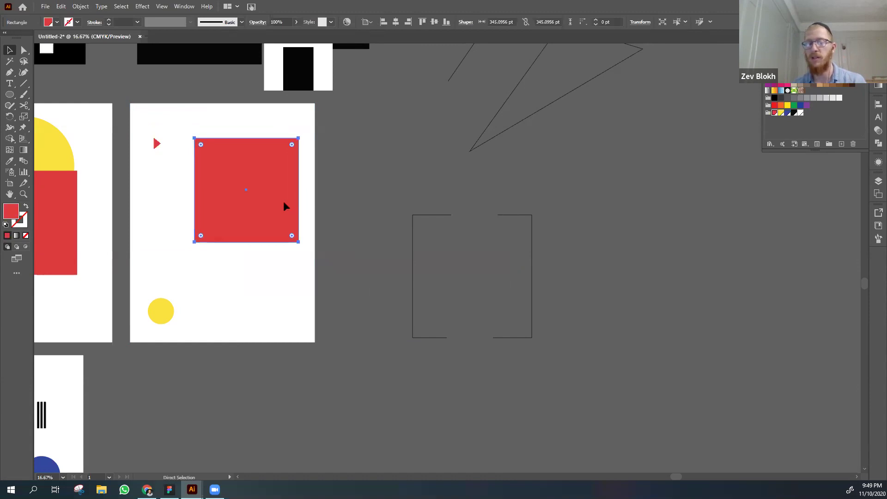
key("Delete")
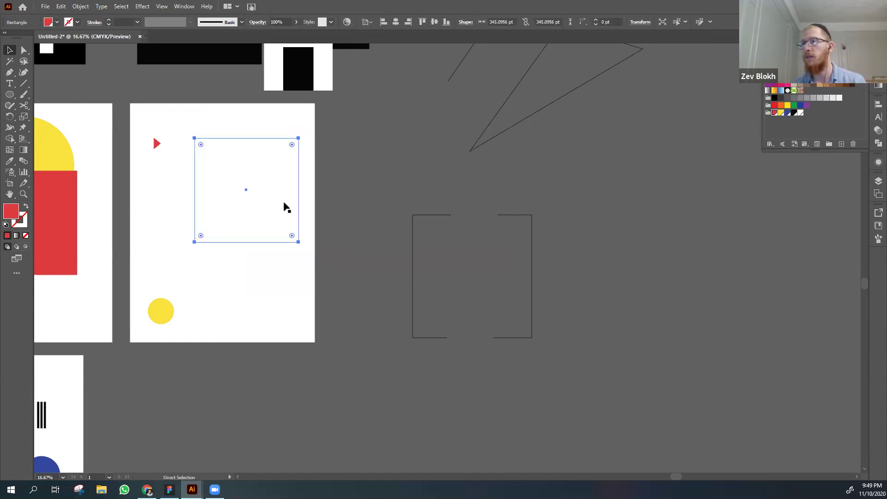
key("ctrl+z")
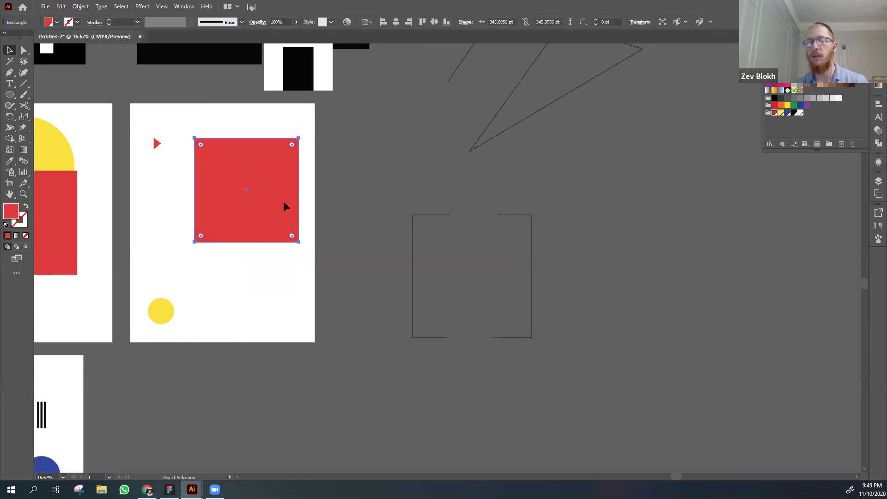
key("Delete")
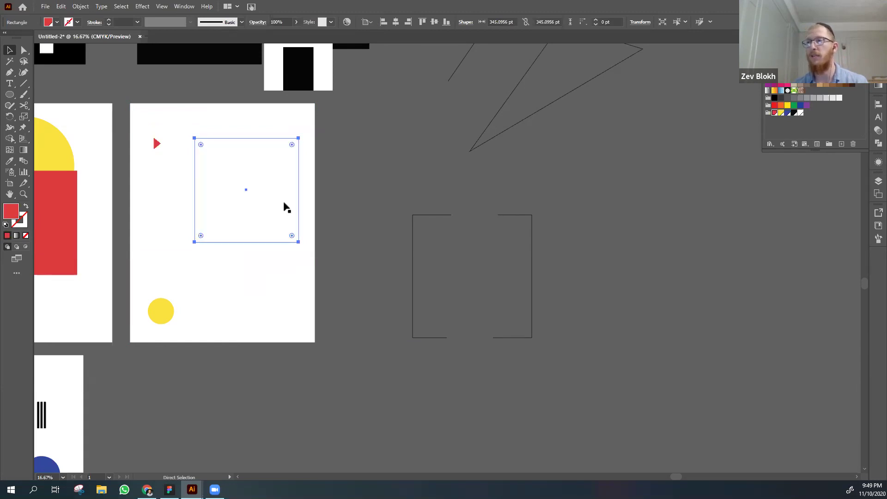
key("ctrl+z")
left_click(364, 210)
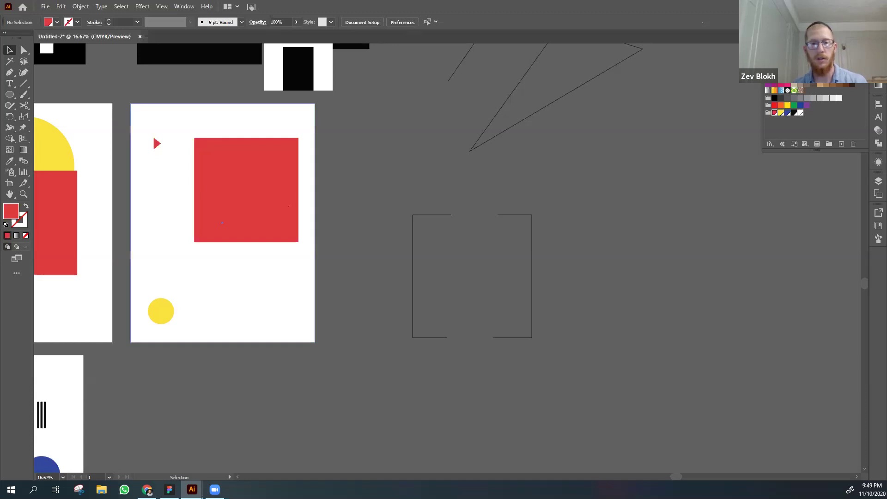
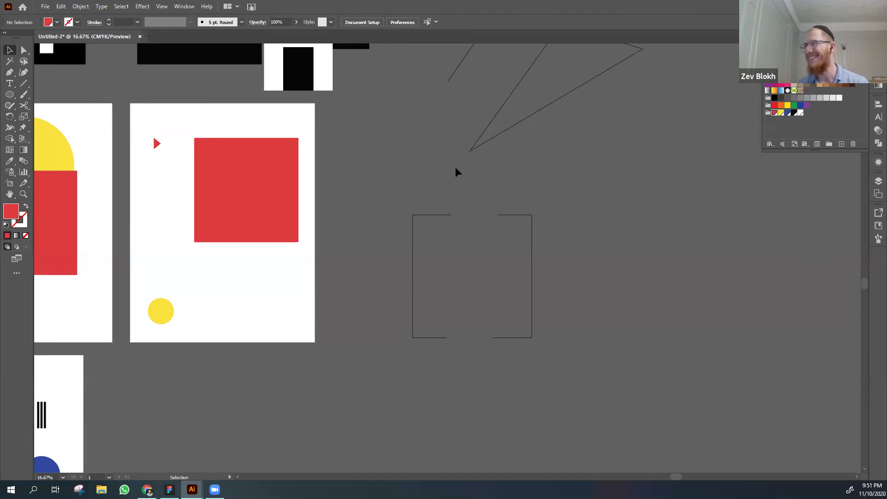
- Delete both open bracket paths beside the copied composition
left_click_drag(398, 194, 600, 380)
key("Delete")
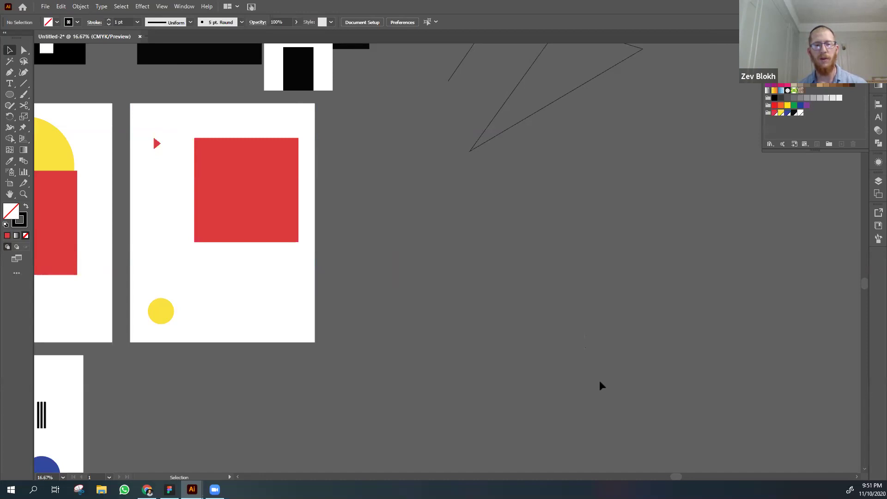
- Create a rectangle of exactly 60 × 300 pt beside the copied composition, and delete it
key("m")
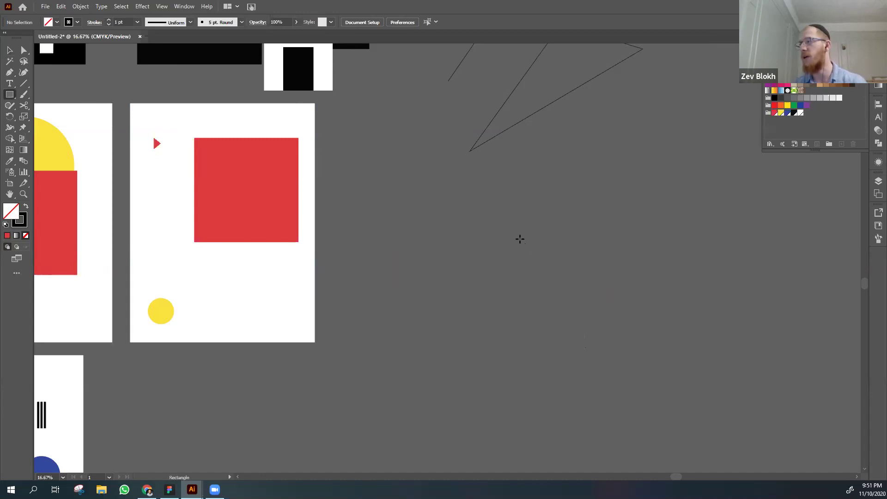
left_click(411, 205)
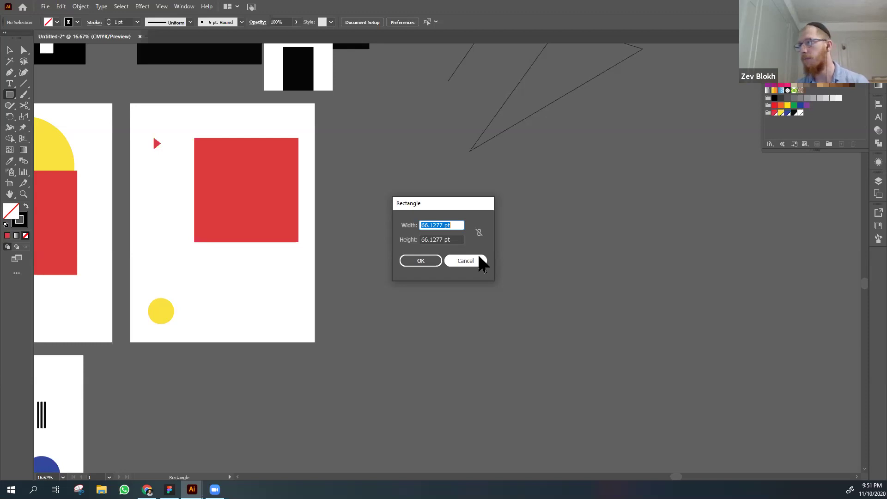
type("60")
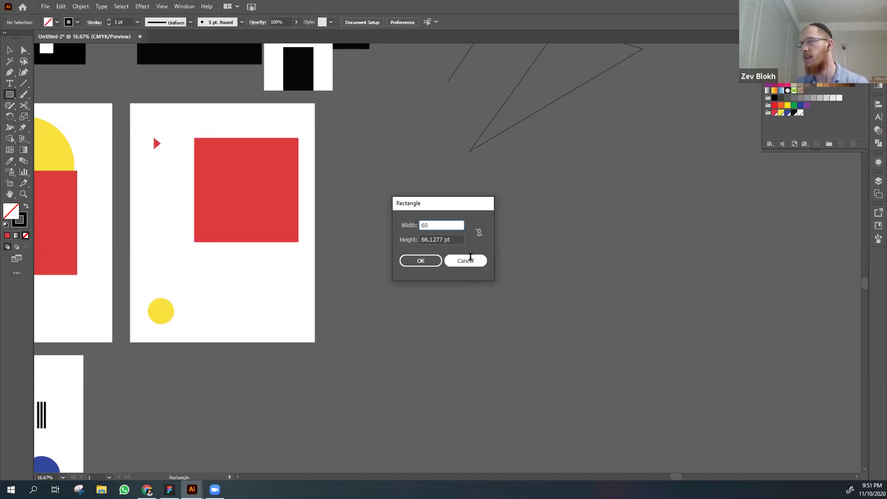
left_click(448, 239)
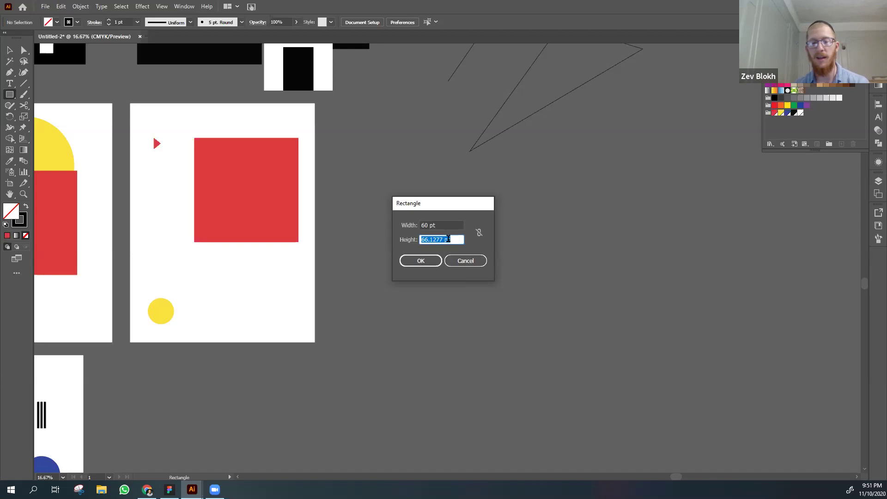
type("600")
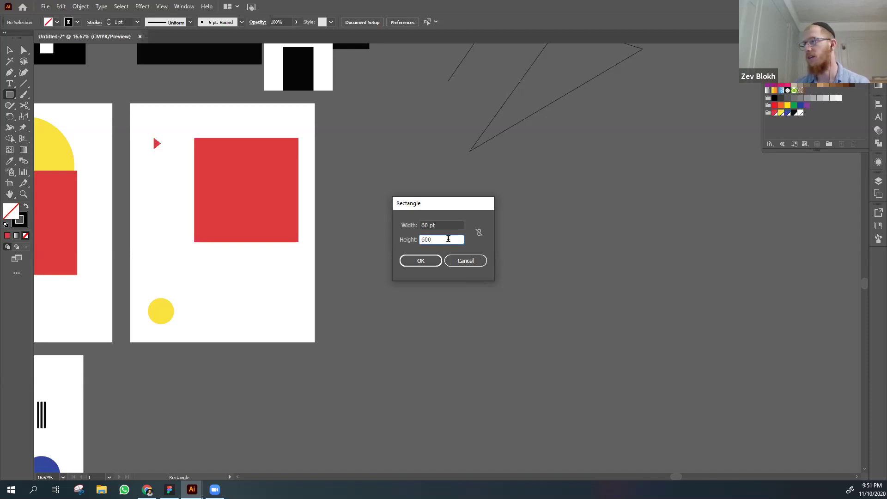
double_click(448, 239)
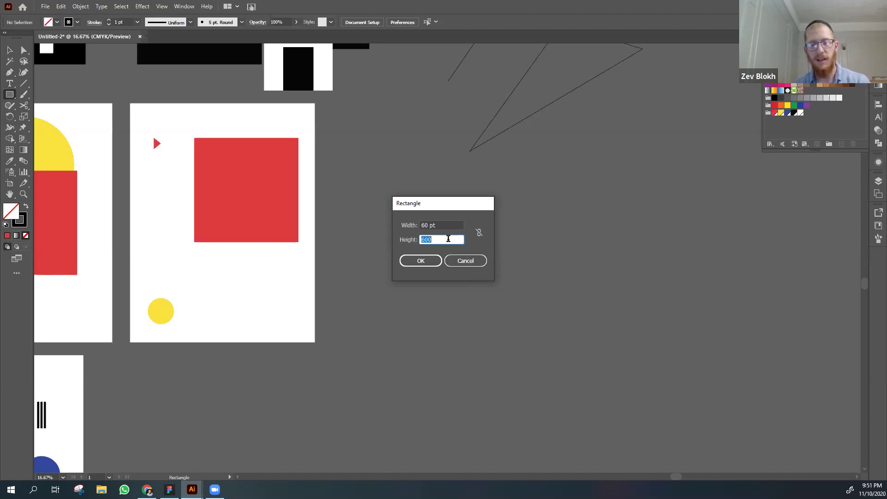
type("300")
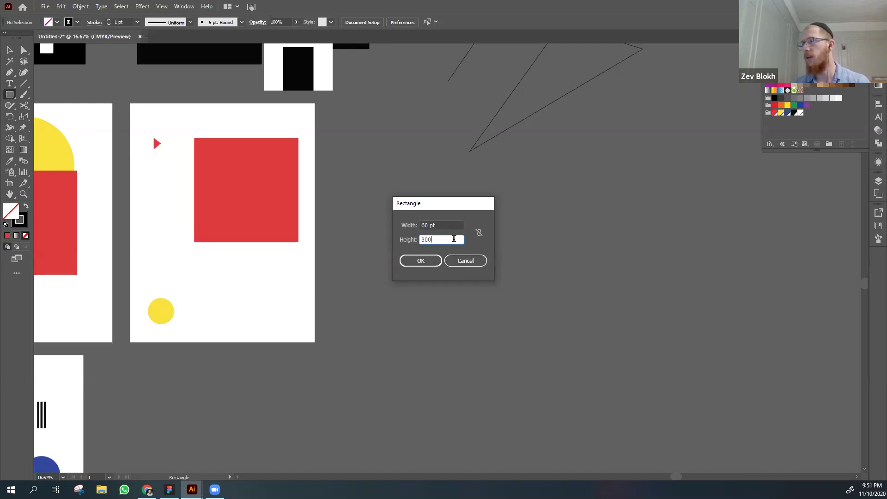
left_click(409, 262)
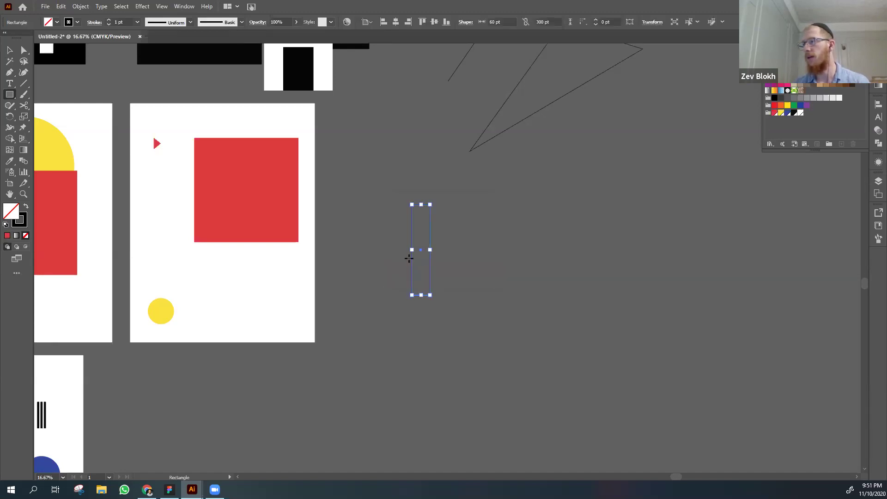
key("v")
left_click(394, 299)
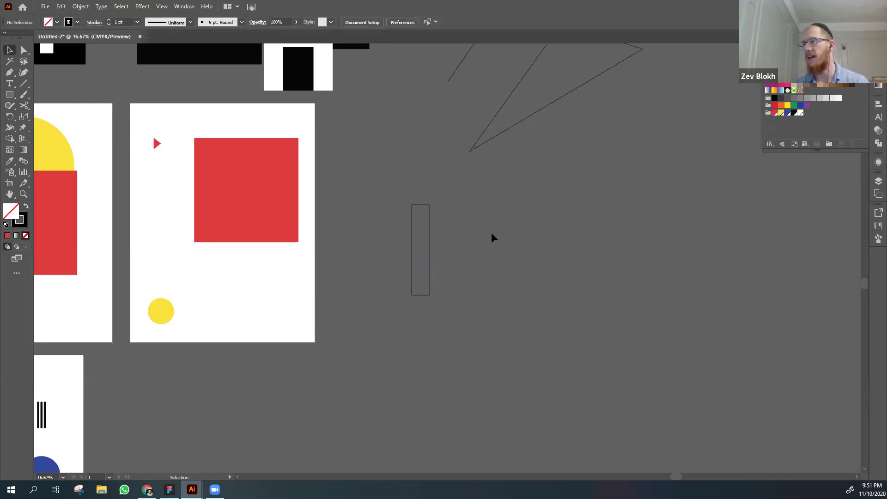
left_click_drag(389, 278, 389, 278)
key("Delete")
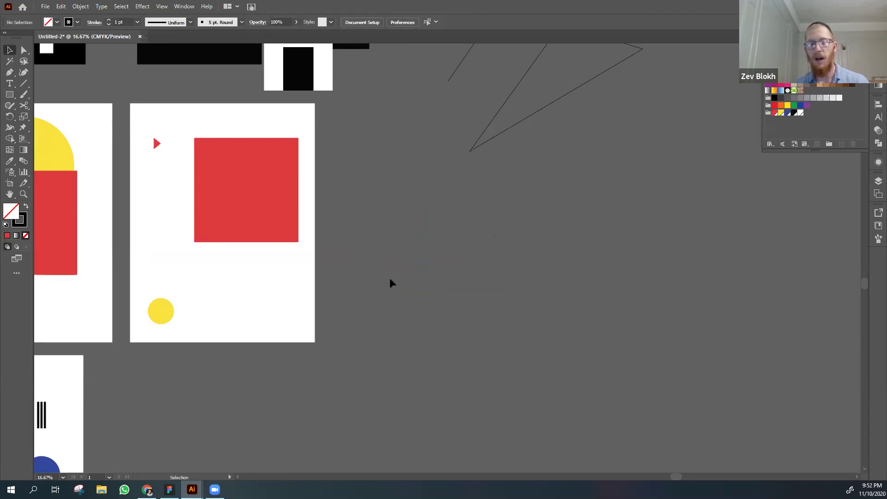
- Draw a rectangle freehand, about 722 × 373 pt, beside the copied composition, and delete it
key("m")
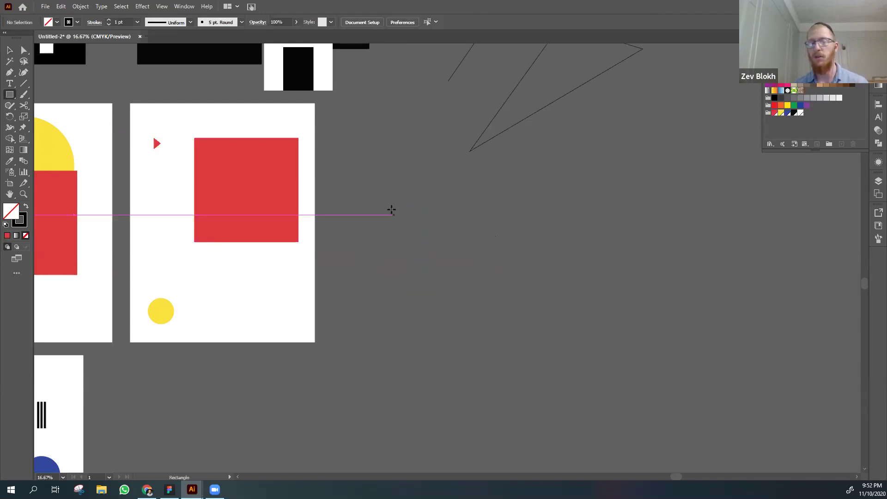
mouse_move(387, 199)
left_mouse_down()
mouse_move(502, 331)
mouse_move(420, 190)
mouse_move(489, 414)
mouse_move(457, 307)
mouse_move(450, 306)
mouse_move(578, 362)
mouse_move(423, 291)
mouse_move(620, 317)
mouse_move(356, 278)
mouse_move(539, 343)
mouse_move(413, 224)
mouse_move(647, 341)
mouse_move(413, 251)
mouse_move(638, 346)
mouse_move(670, 350)
mouse_move(422, 236)
mouse_move(606, 312)
left_mouse_up()
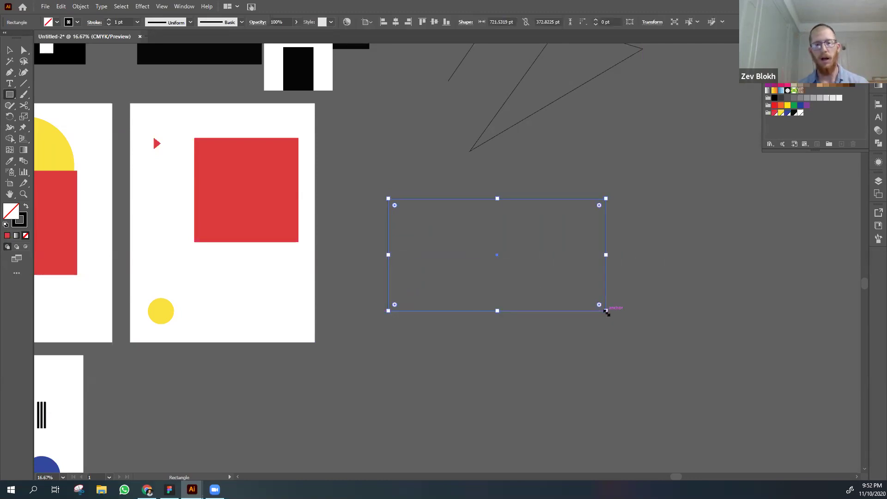
key("v")
left_click(421, 386)
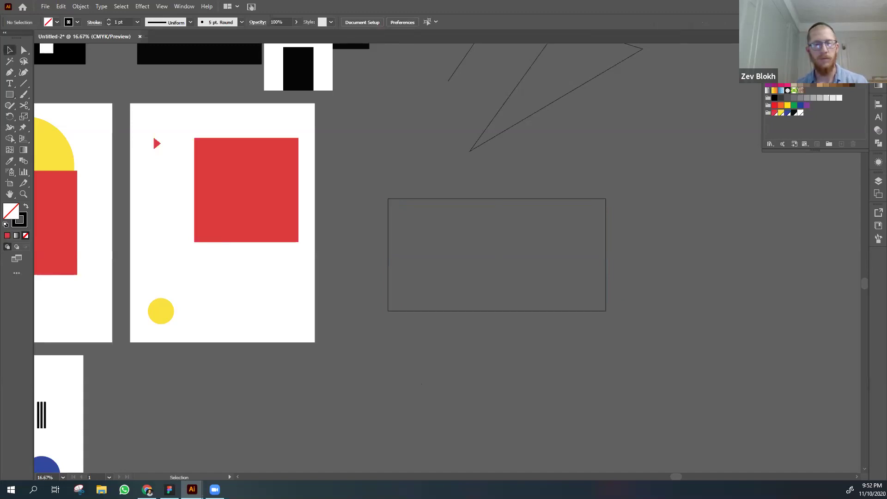
left_click_drag(554, 355, 478, 226)
key("Delete")
- Zoom out to review both rows of colored geometric compositions
left_click_drag(356, 186, 678, 178)
key("ctrl+minus")
left_click_drag(297, 181, 334, 234)
left_click(334, 245)
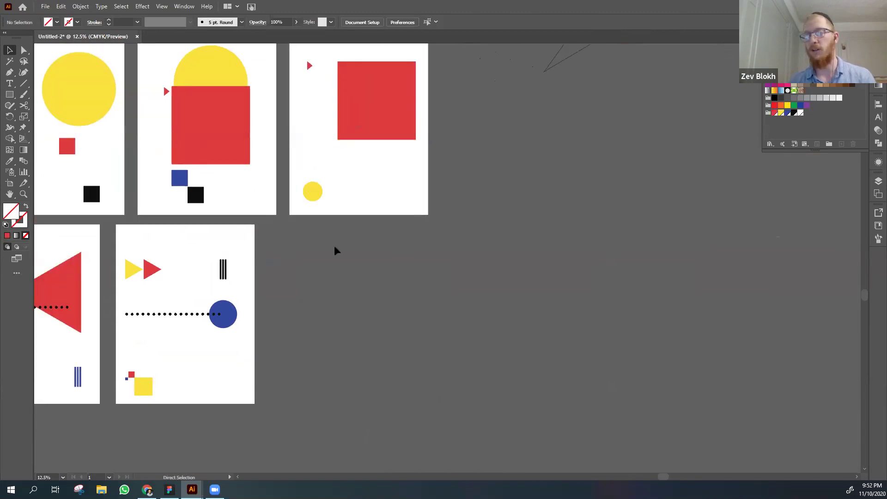
key("ctrl+minus")
left_click_drag(195, 212, 380, 208)
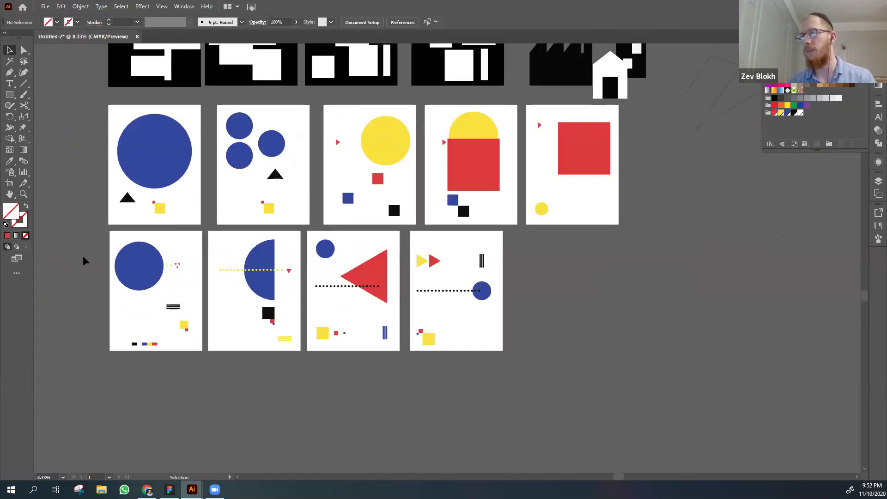
- Duplicate the blue half-circle composition and place the copy at the end of the second row
left_click_drag(123, 296, 279, 402)
left_click(277, 399)
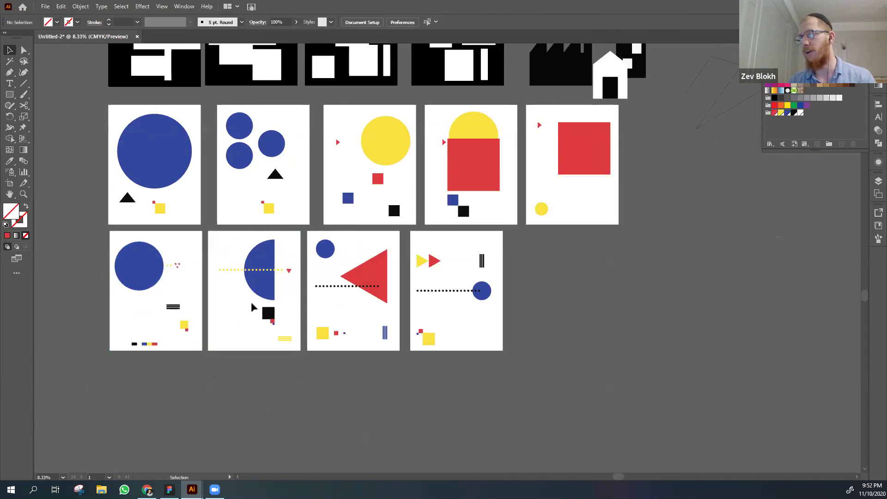
left_click_drag(224, 252, 536, 257)
left_click(462, 402)
left_click_drag(505, 390, 328, 357)
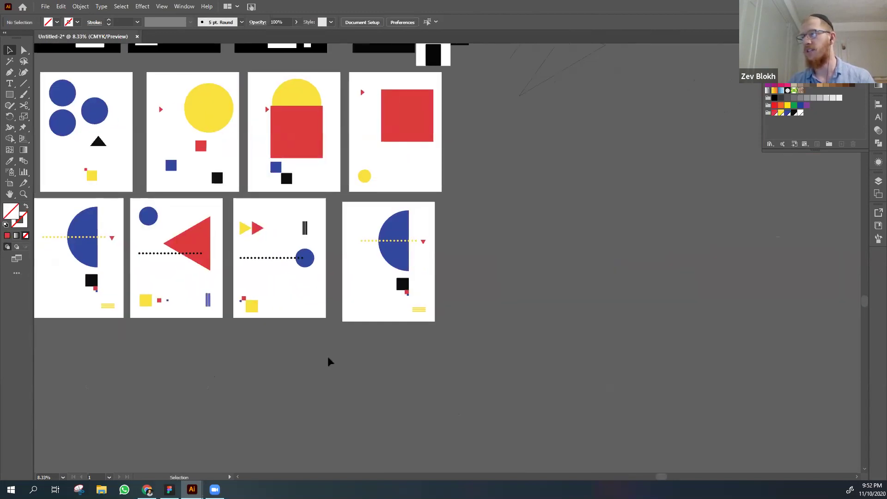
- Examine the copied half-circle composition up close
key("ctrl+=")
left_click_drag(469, 312, 420, 284)
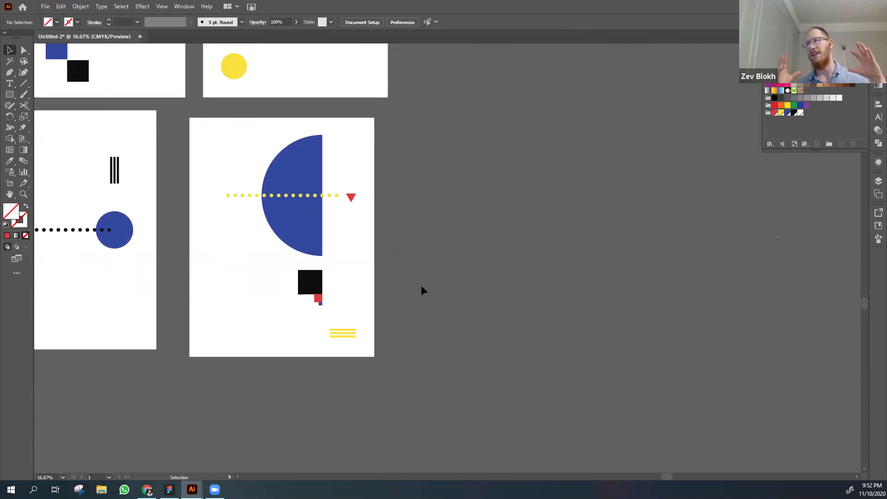
key("ctrl+=")
scroll(432, 267, "left", 3)
scroll(442, 245, "up", 1)
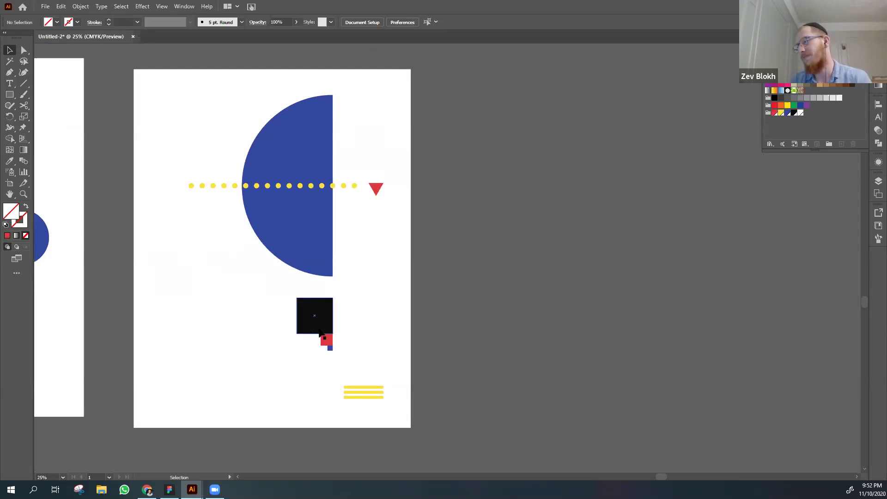
left_click(370, 397)
left_click(474, 345)
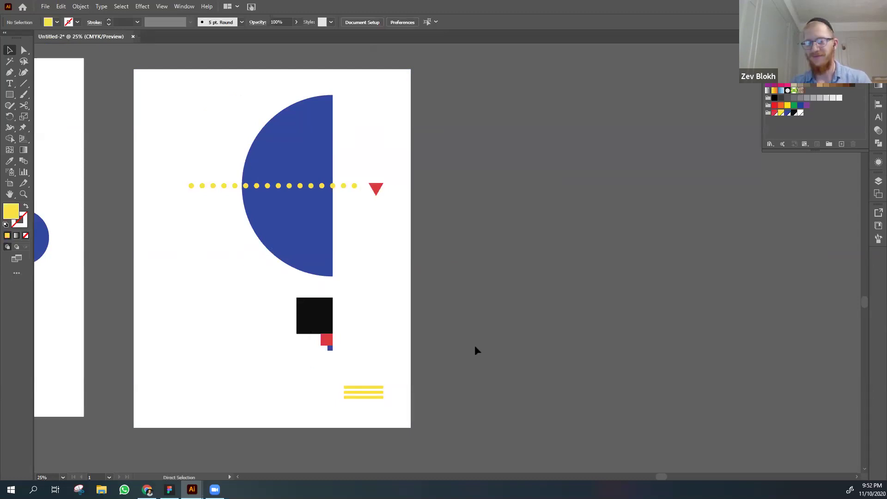
key("ctrl+minus")
left_click_drag(467, 232, 398, 236)
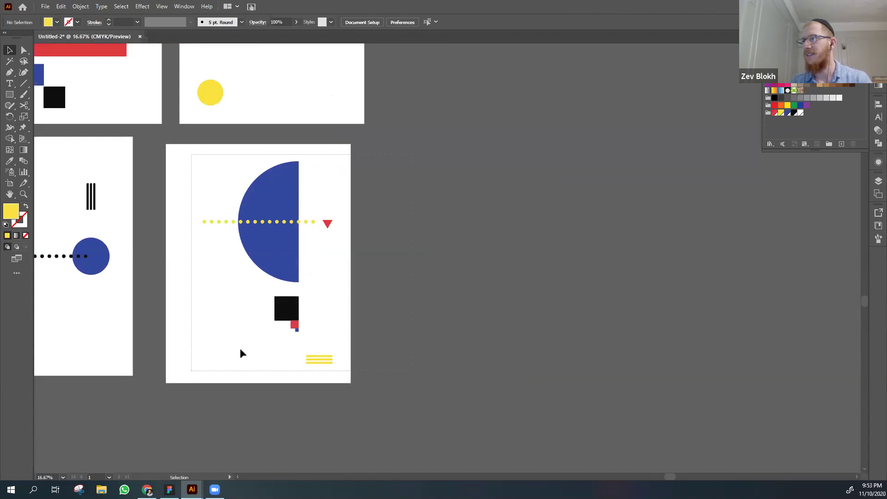
- Enlarge the copy's blue half circle to about 569 pt high and shift it toward the composition's left edge
left_click(267, 266)
left_click_drag(238, 222, 174, 226)
left_click_drag(232, 252, 230, 310)
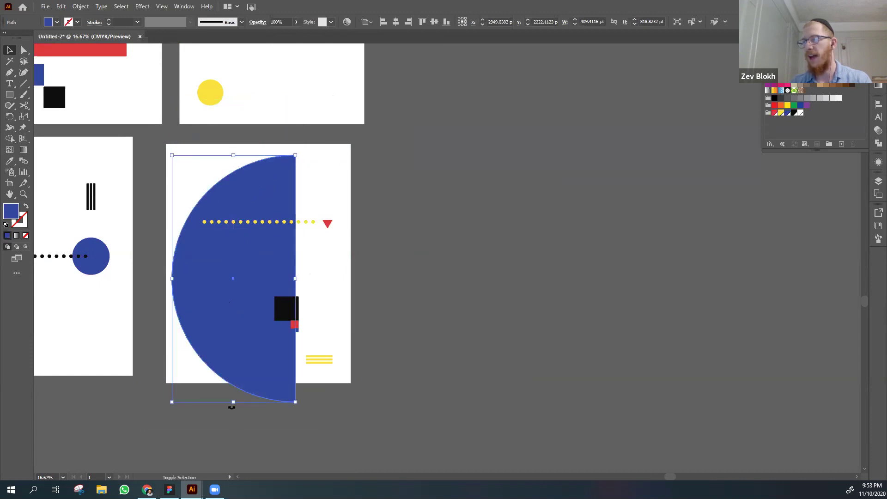
left_click_drag(233, 402, 249, 375)
left_click_drag(289, 265, 267, 265)
left_click_drag(227, 287, 228, 265)
left_click(451, 223)
- Shrink the small red triangle at the end of the yellow dotted row
key("ctrl+equal")
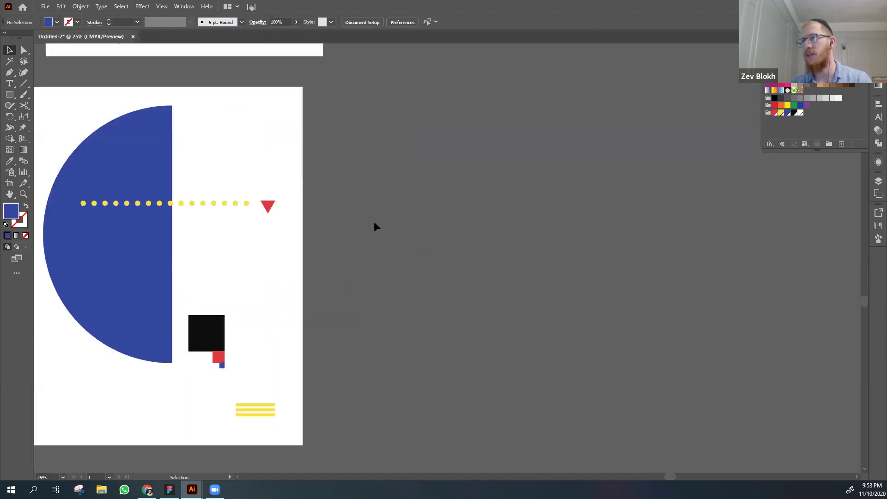
left_click(263, 207)
left_click_drag(262, 207, 265, 208)
left_click(396, 199)
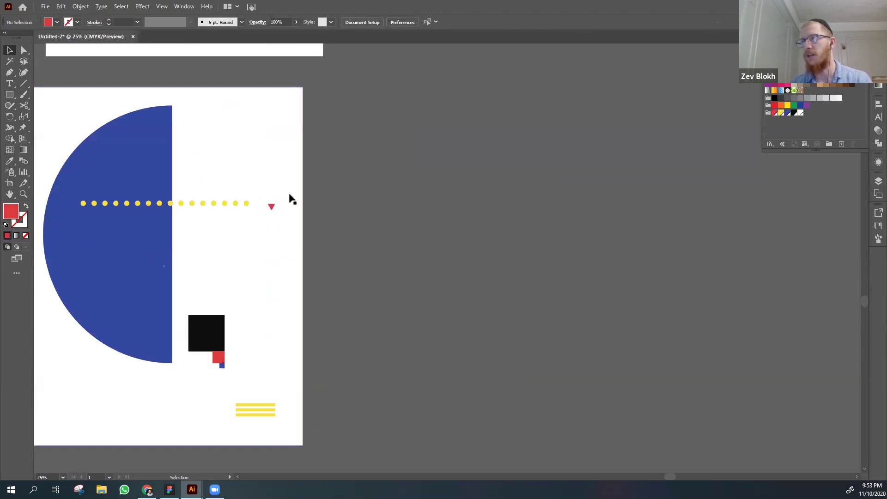
left_click(69, 214)
left_click(382, 180)
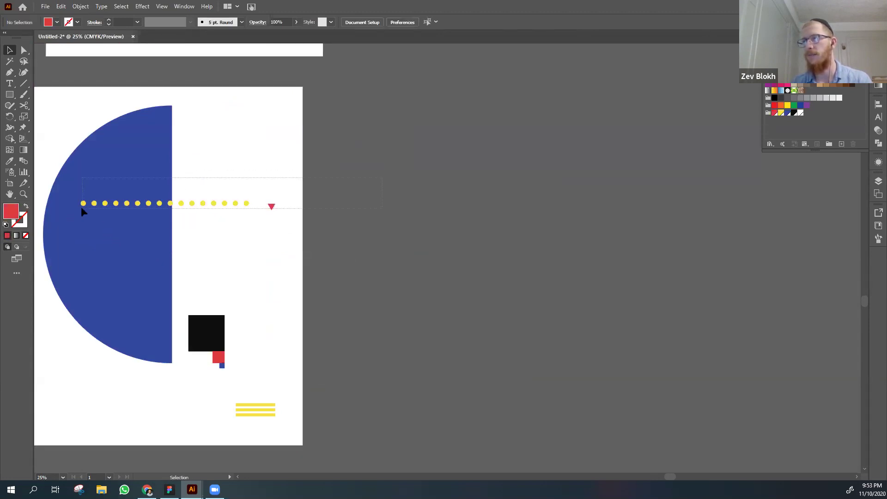
left_click(114, 241)
left_click(375, 235)
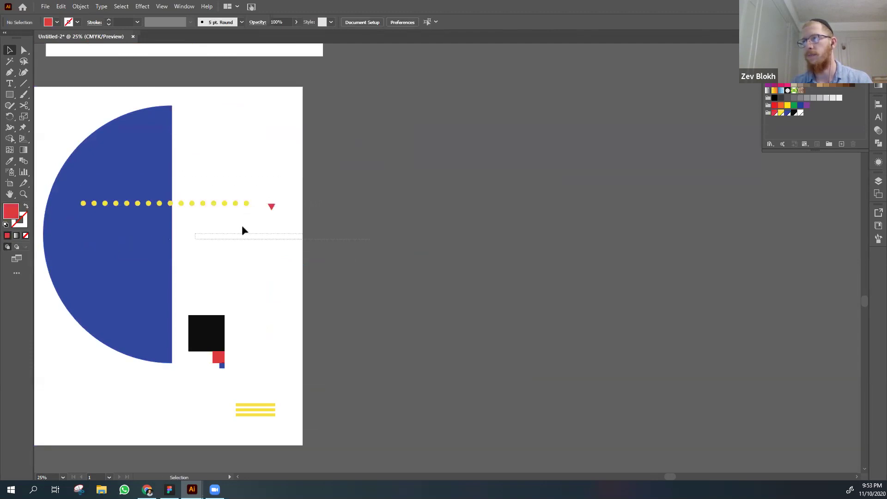
left_click(293, 188)
left_click(246, 204)
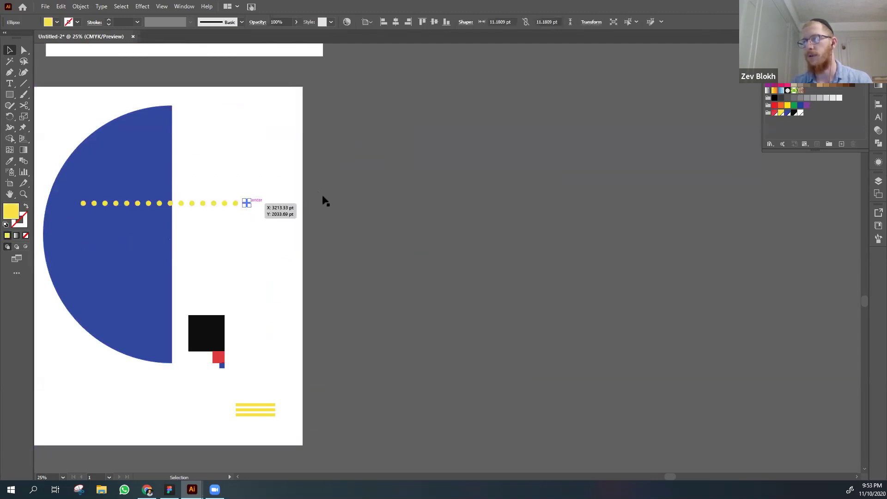
left_click_drag(337, 196, 77, 207)
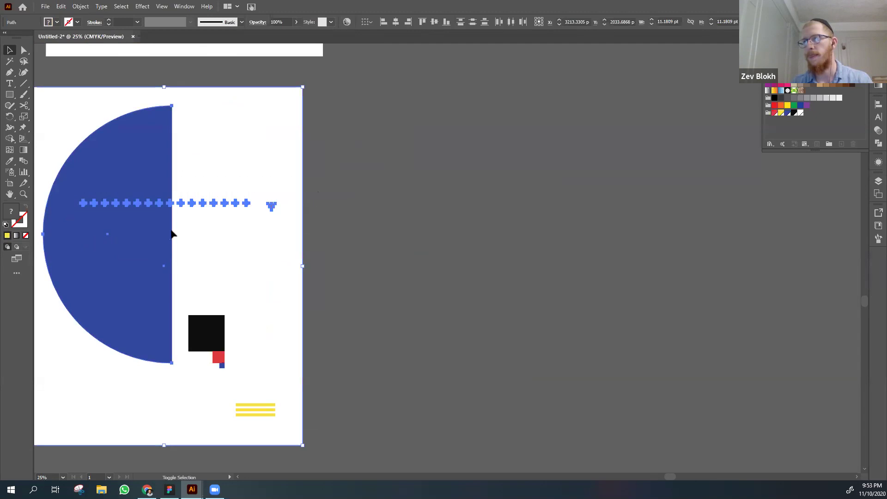
left_click(388, 204)
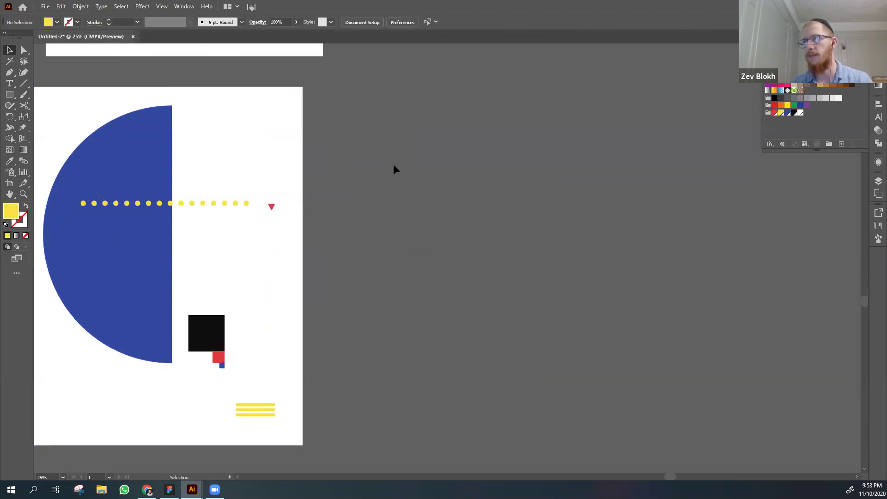
- Group the yellow dots of the row, keeping the half circle, triangle and background out of the group
left_click(131, 245)
left_click(245, 257, "shift")
left_click(272, 206, "shift")
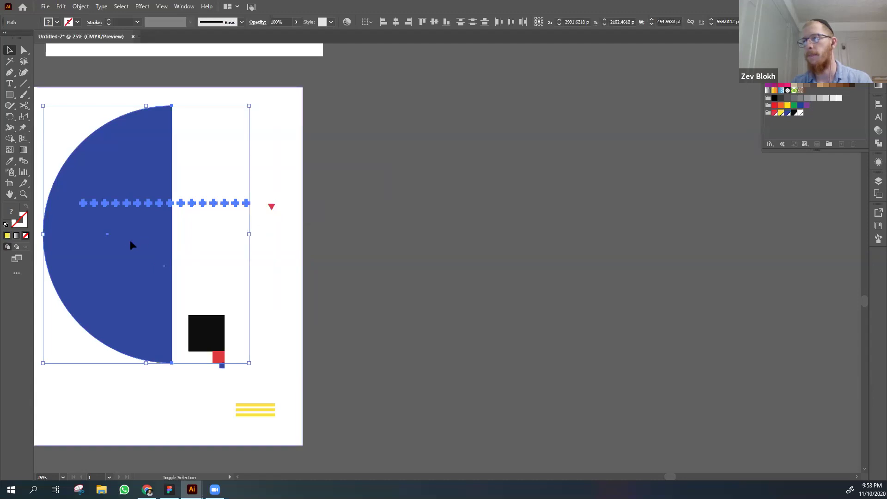
left_click(137, 273, "shift")
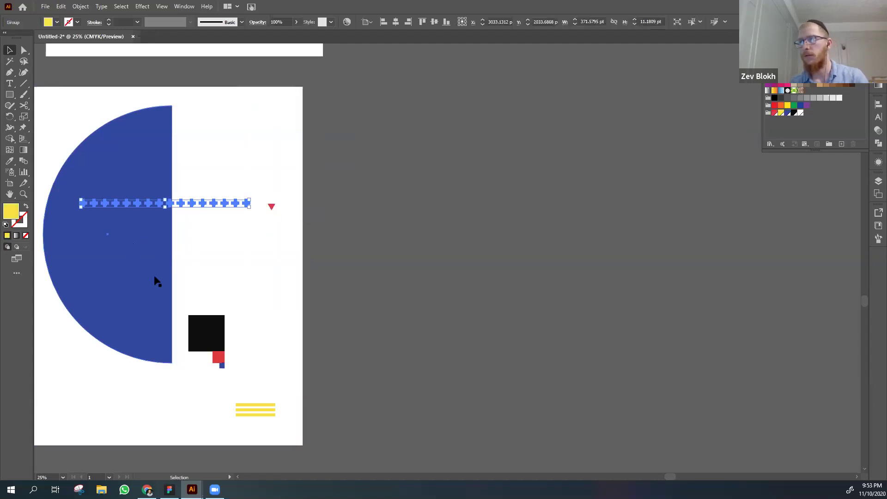
left_click(393, 213)
- Move the yellow dotted row off the composition onto the empty area to its right
left_click_drag(177, 201, 490, 197)
left_click(356, 268)
left_click_drag(355, 270, 454, 255)
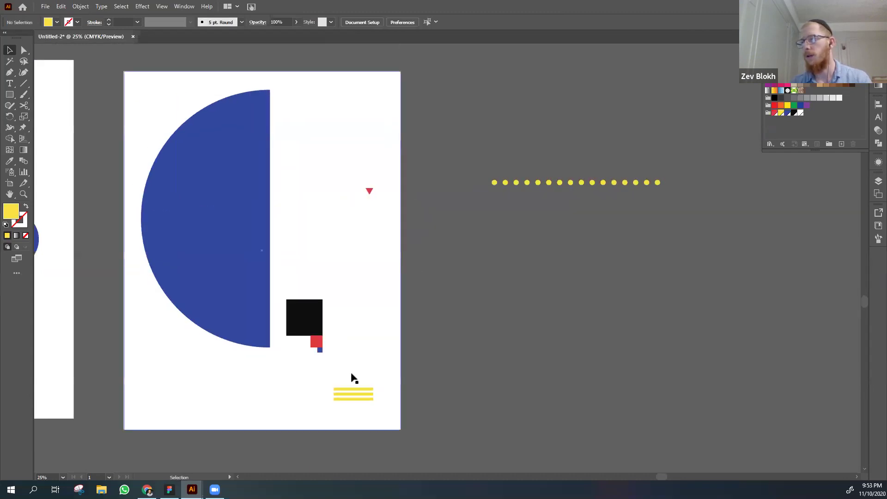
- Move the black, red and blue squares off the composition, and nudge the yellow stripes slightly left
left_click(351, 392)
left_click_drag(304, 320, 539, 290)
left_click_drag(319, 339, 475, 345)
left_click(369, 192)
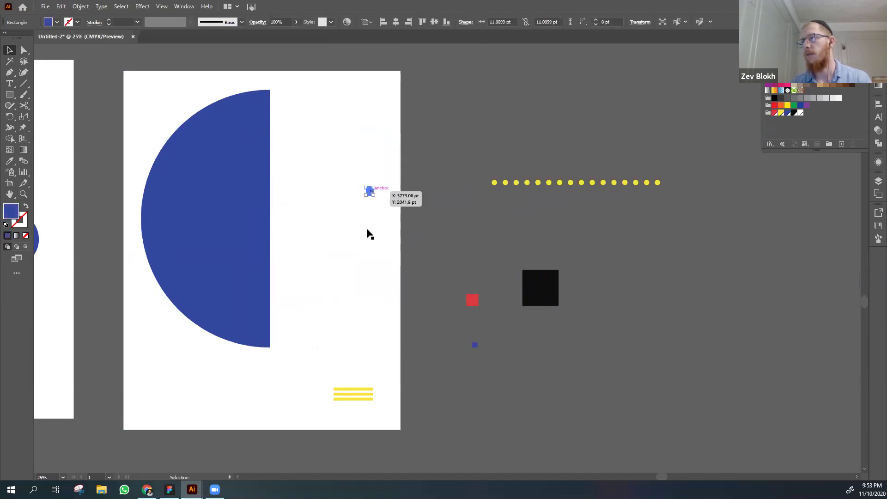
left_click_drag(356, 397, 351, 395)
left_click(445, 395)
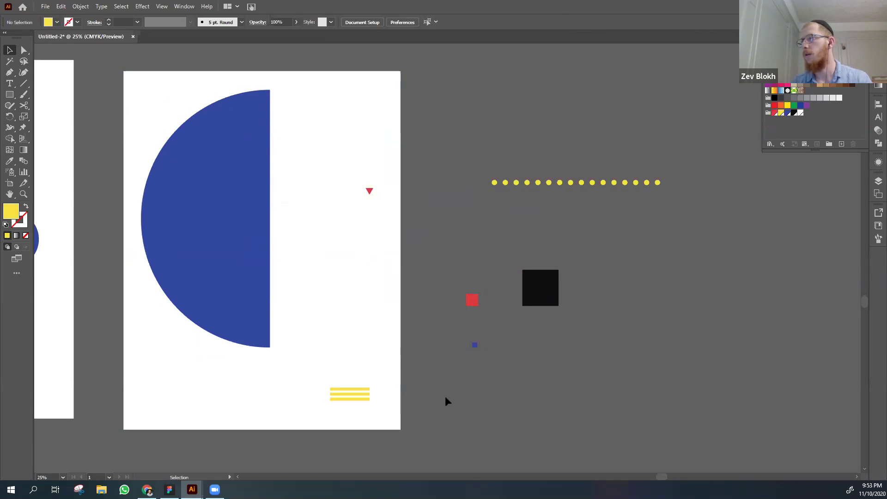
- Place the yellow dotted row across the half circle's straight edge and rotate it to vertical
left_click_drag(550, 181, 257, 246)
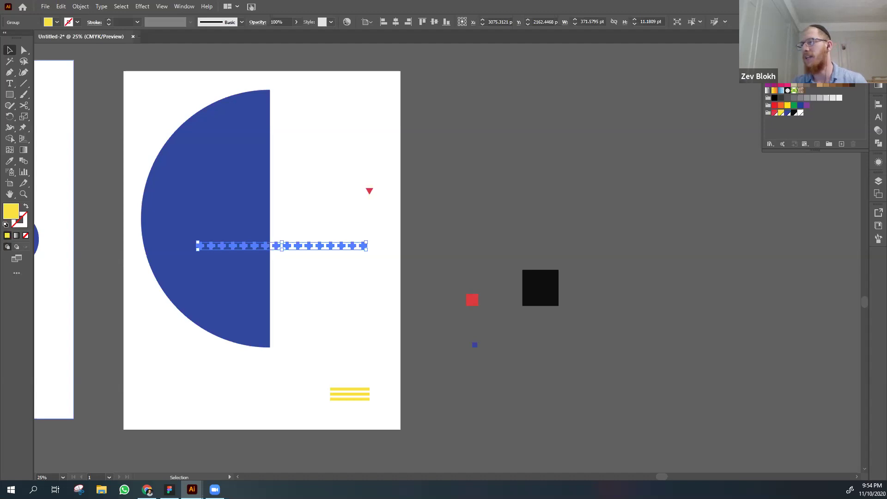
left_click(453, 229)
left_click(352, 247)
left_click(362, 245)
left_click_drag(368, 246, 349, 316)
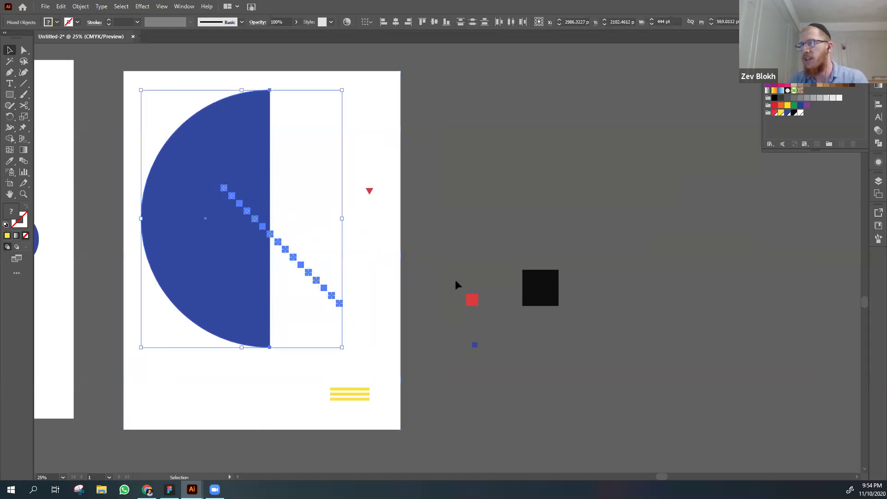
left_click(456, 279)
left_click(342, 305)
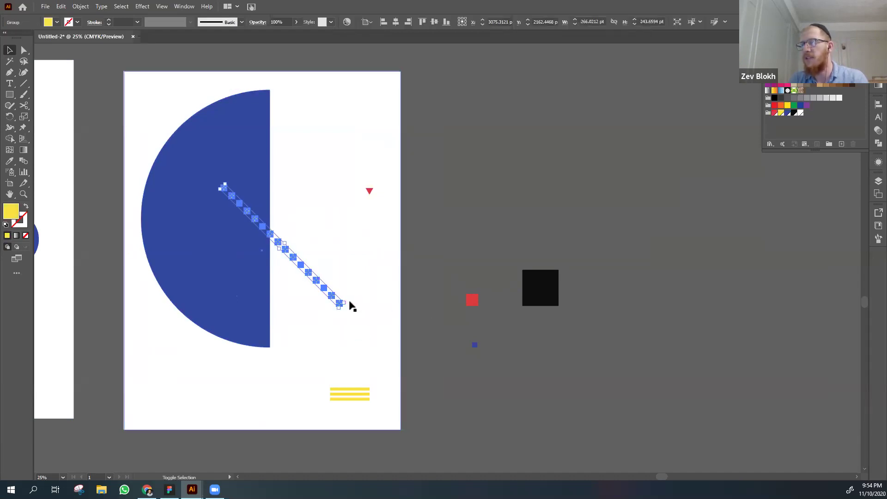
left_click_drag(349, 301, 314, 324)
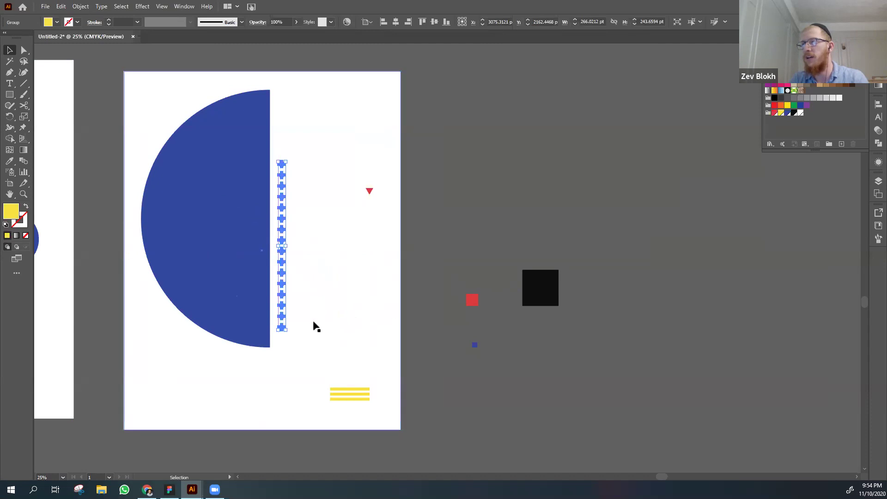
- Repeat the vertical dotted row at even spacing to build a nine-column dot grid beside the half circle
left_click_drag(285, 265, 304, 263)
key("ctrl+d")
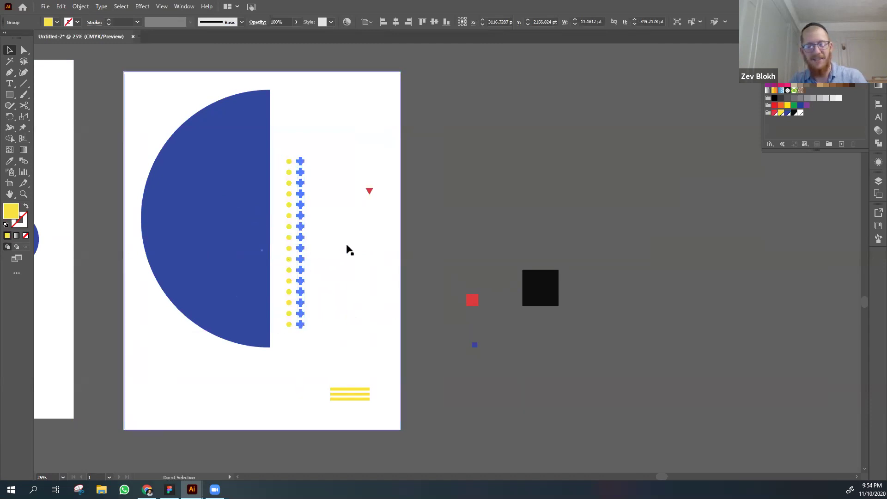
key("ctrl+d")
key("ctrl+d")
key("ctrl+d")
key("ctrl+d")
key("ctrl+d")
key("ctrl+d")
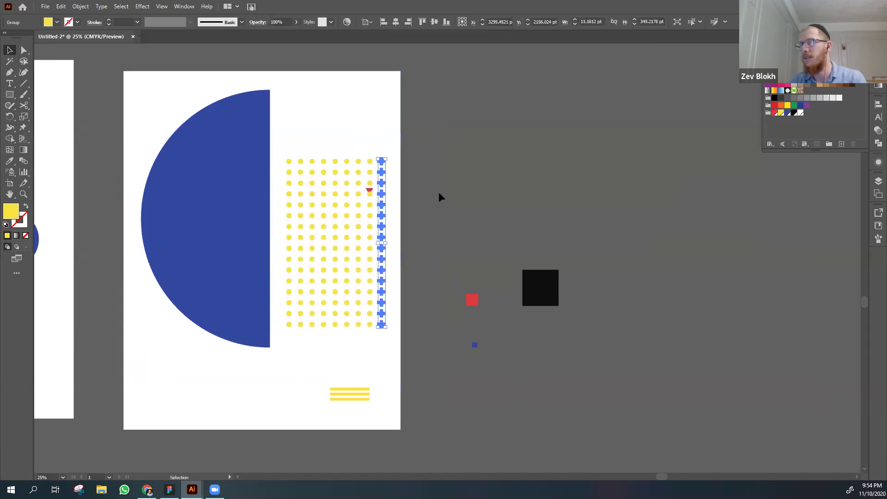
left_click(439, 194)
- Move the whole dot grid over the half circle's lower right part, and slightly lower and enlarge the red triangle
left_click_drag(287, 248, 293, 356)
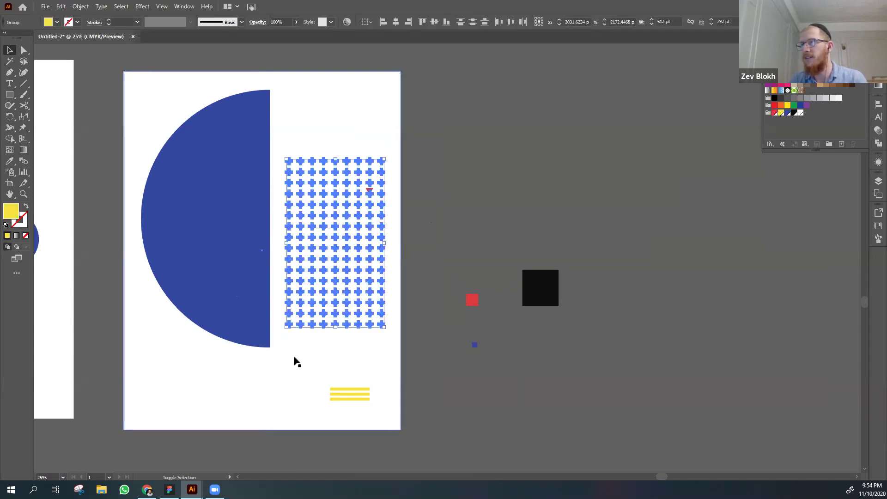
left_click_drag(340, 251, 254, 285)
left_click(475, 175)
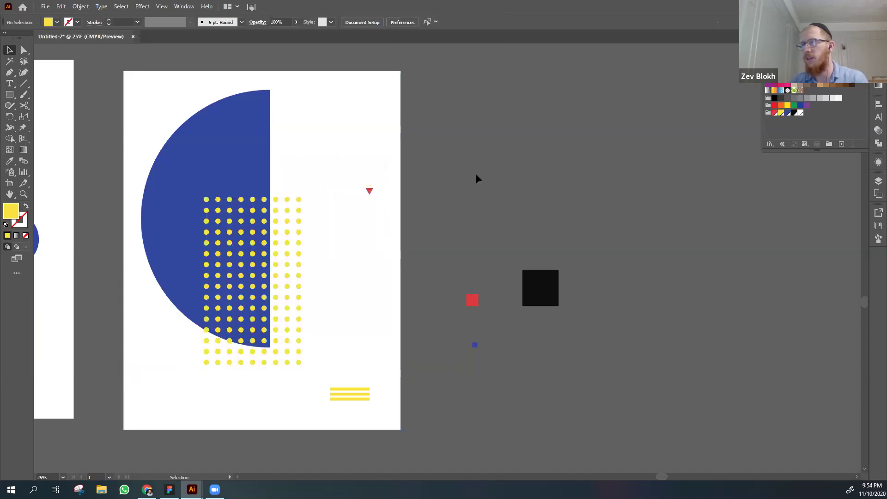
left_click_drag(372, 193, 368, 198)
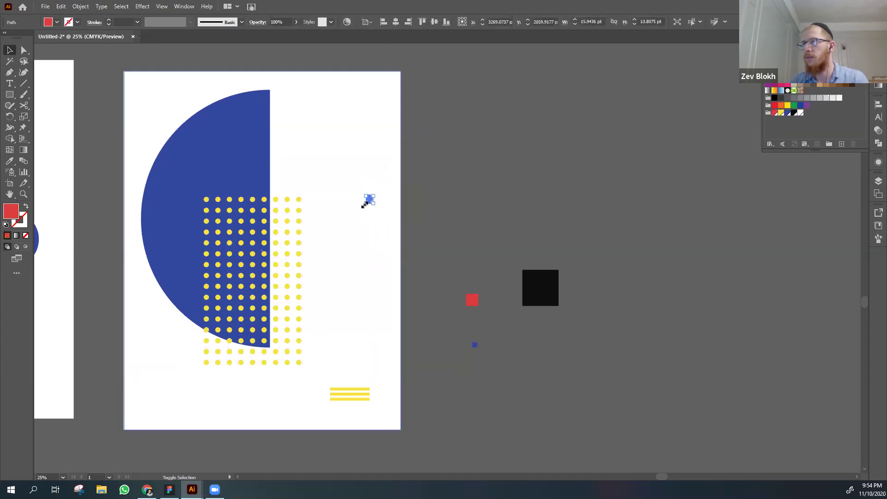
left_click(430, 224)
- Recolor the three yellow stripes near the composition's lower right corner black
left_click(353, 392)
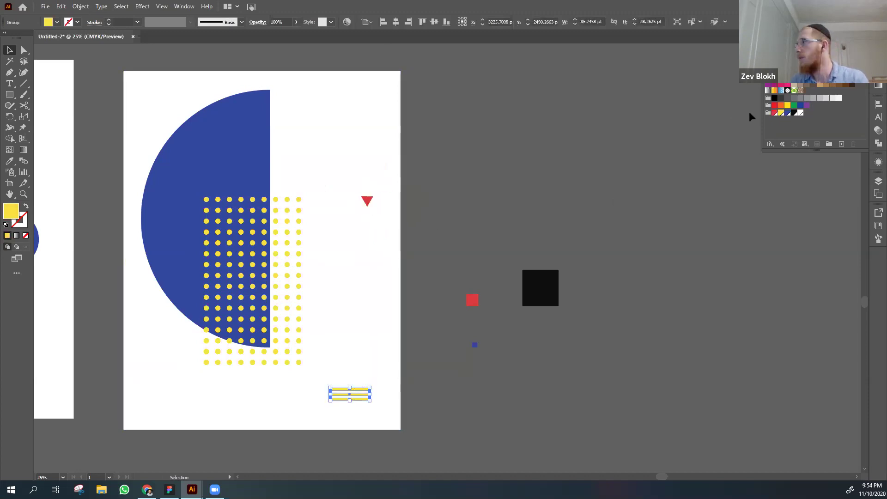
left_click(787, 113)
left_click(298, 398)
left_click(353, 390)
left_click(793, 113)
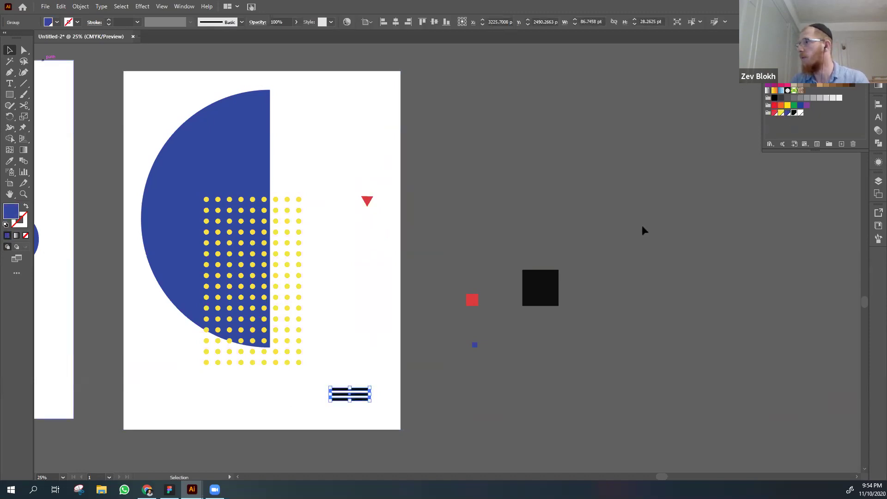
left_click(570, 300)
- Rearrange the black, red and blue squares and move them together into the composition's upper right area
left_click_drag(591, 271, 455, 406)
left_click_drag(524, 313, 606, 342)
left_click_drag(540, 288, 532, 265)
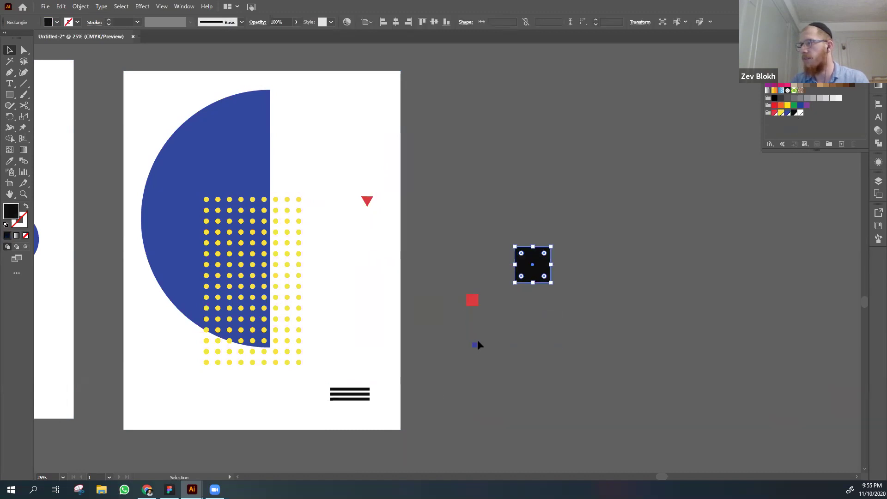
left_click_drag(474, 344, 501, 338)
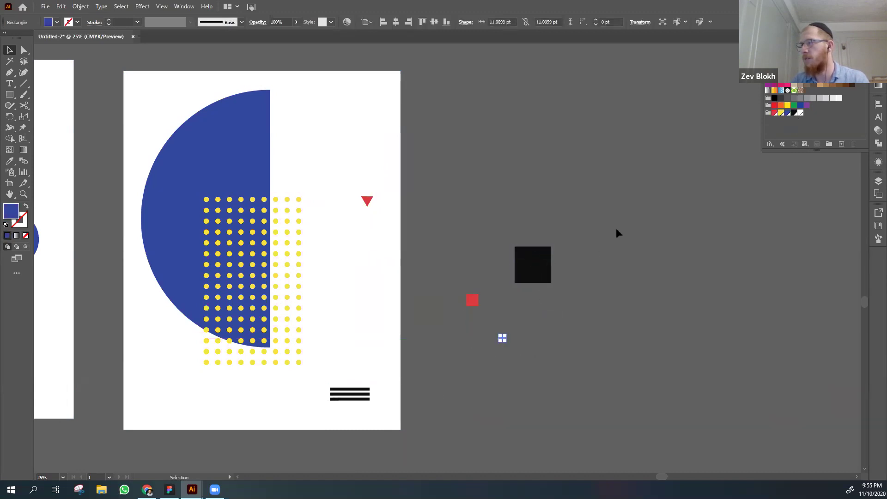
left_click_drag(410, 370, 354, 109)
left_click(467, 181)
- Move the red triangle down to the right of the dot grid, above the black stripes
left_click_drag(372, 201, 378, 285)
left_click(511, 247)
left_click_drag(339, 231, 405, 242)
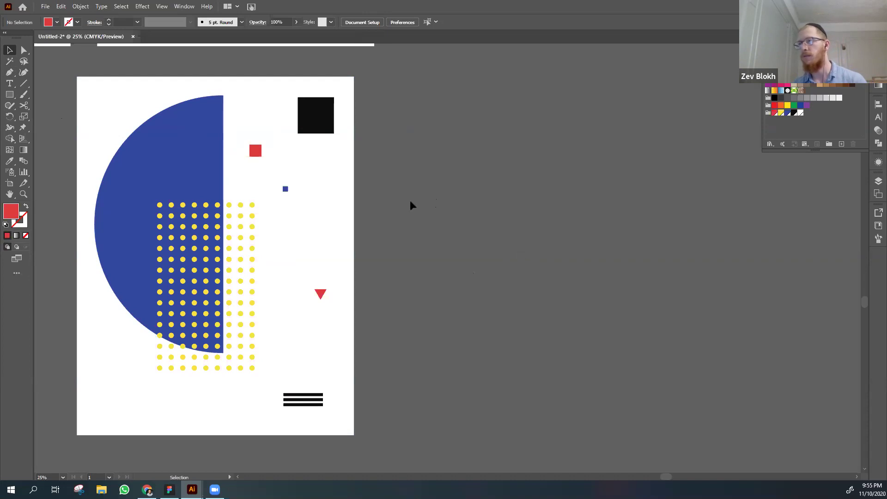
- Duplicate the finished dot-grid composition and place the copy directly to its right
key("ctrl+minus")
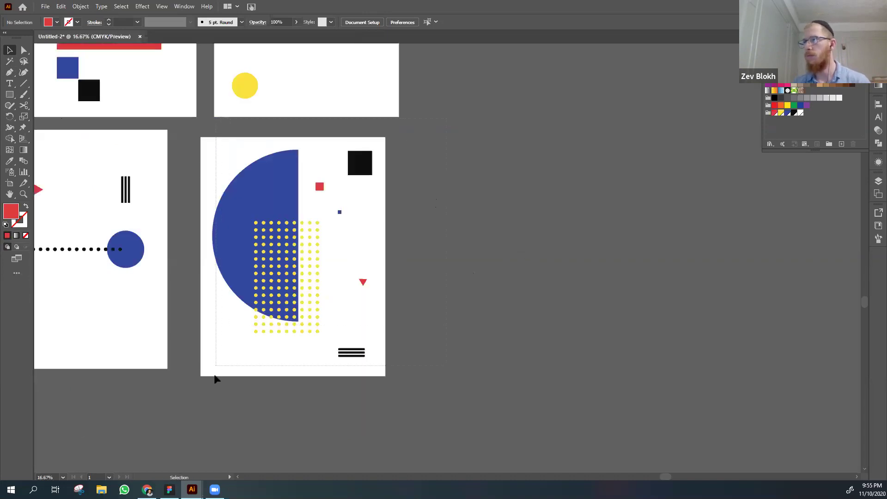
left_click_drag(215, 376, 215, 372)
left_click_drag(218, 334, 439, 334, "alt")
left_click(401, 408)
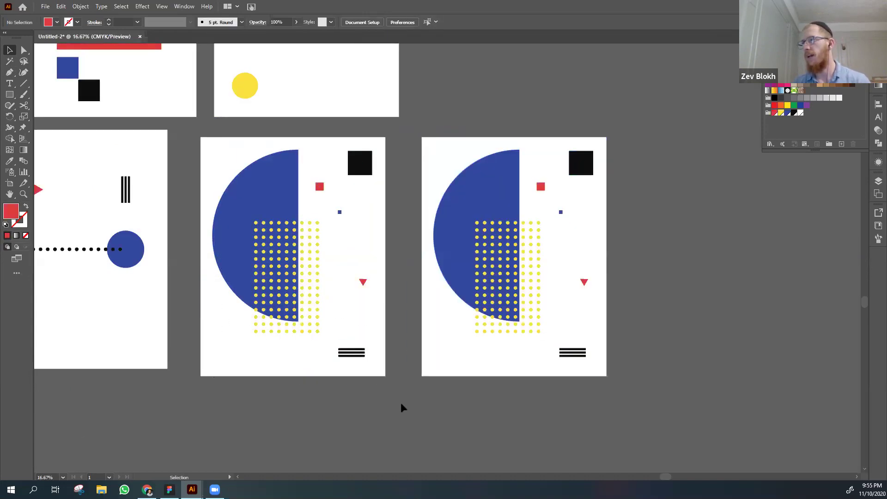
- Delete the yellow dot grid from the duplicated composition
left_click_drag(401, 408, 310, 383)
key("ctrl+plus")
left_click_drag(362, 293, 249, 314)
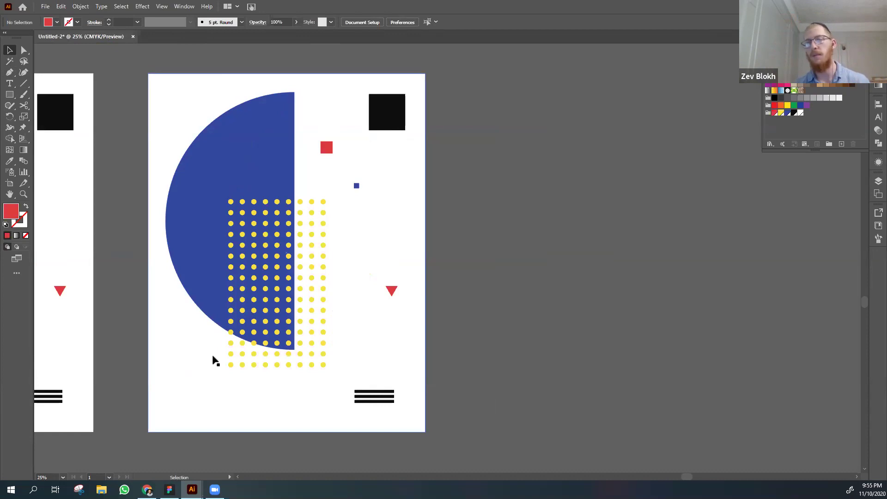
scroll(311, 285, "right", 1)
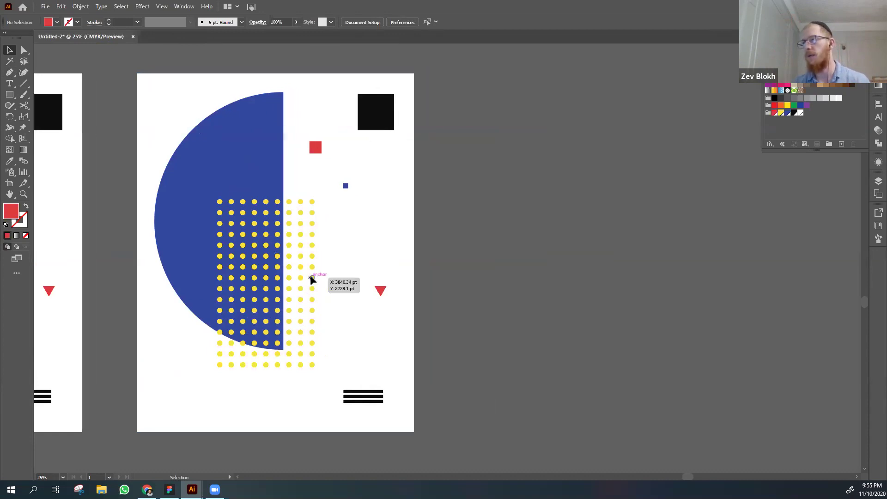
left_click(310, 277)
key("Delete")
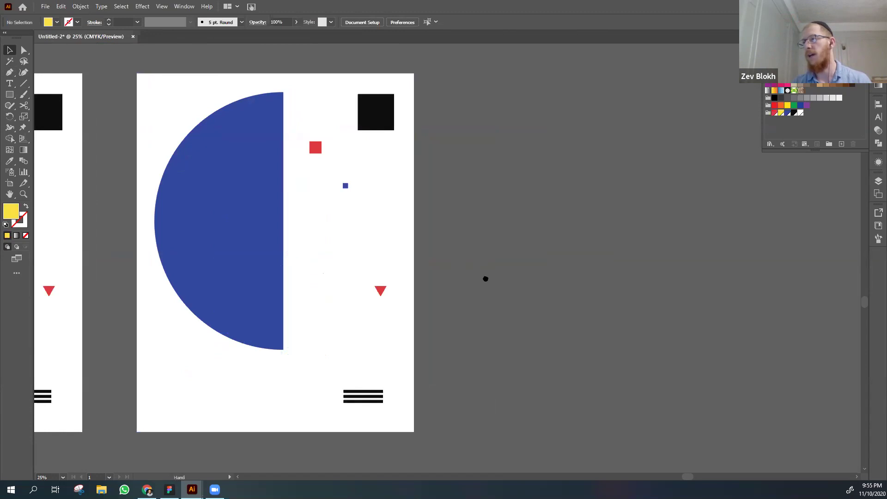
- Delete the three black stripes from the duplicated composition and move its red triangle down near the lower right corner
scroll(432, 342, "left", 2)
left_click_drag(378, 401, 387, 411)
key("Delete")
left_click_drag(402, 296, 402, 410)
left_click(567, 284)
- Try moving the small blue and red squares lower in the composition
left_click_drag(363, 182, 395, 274)
left_click_drag(335, 145, 362, 208)
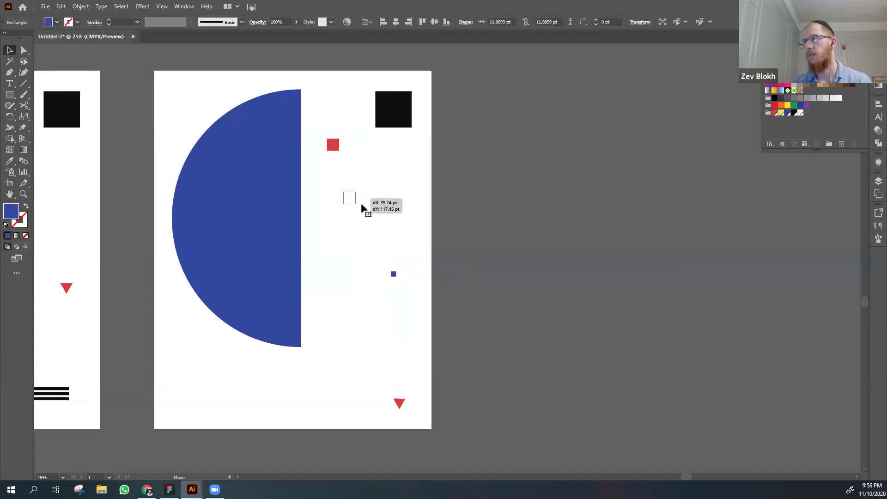
left_click(550, 255)
key("ctrl+z")
key("ctrl+z")
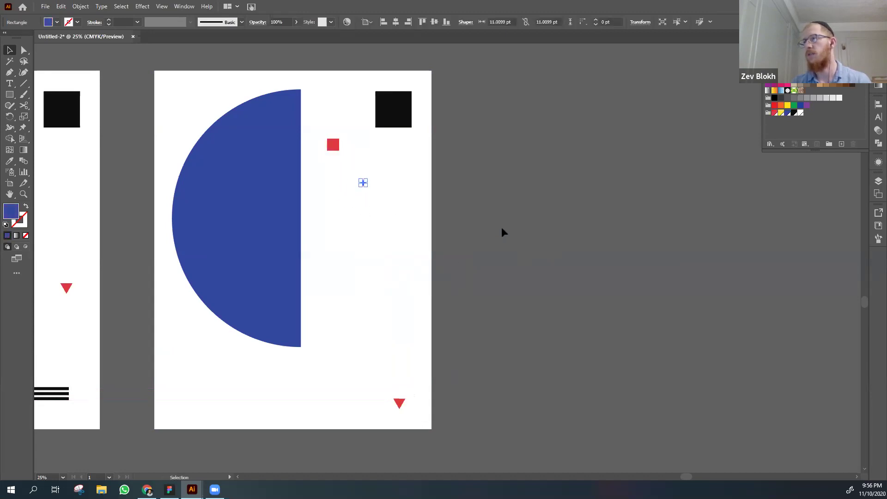
left_click(500, 226)
- Rearrange the small red and blue squares and shift them down with the black square to the right of the semicircle
left_click_drag(336, 149, 394, 191)
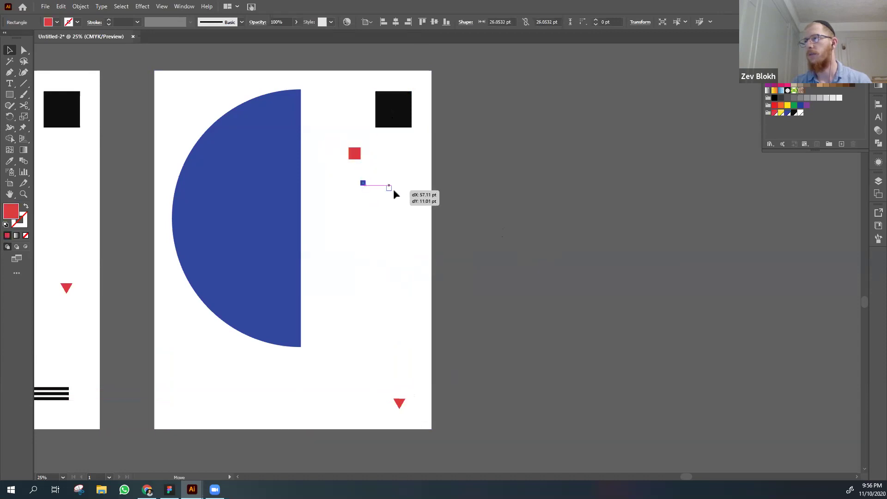
left_click(354, 157, "shift")
left_click_drag(393, 121, 378, 157)
left_click(508, 175)
key("ctrl+minus")
left_click_drag(418, 357, 407, 325)
left_click(487, 307)
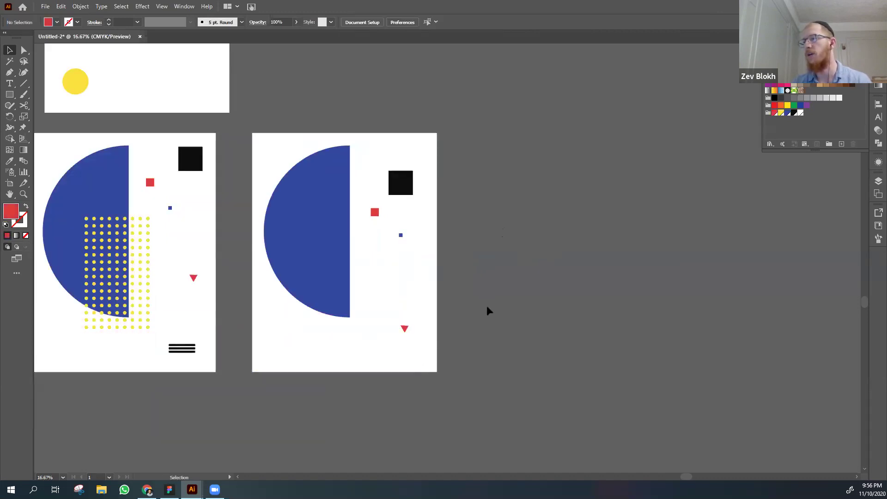
left_click_drag(479, 309, 483, 313)
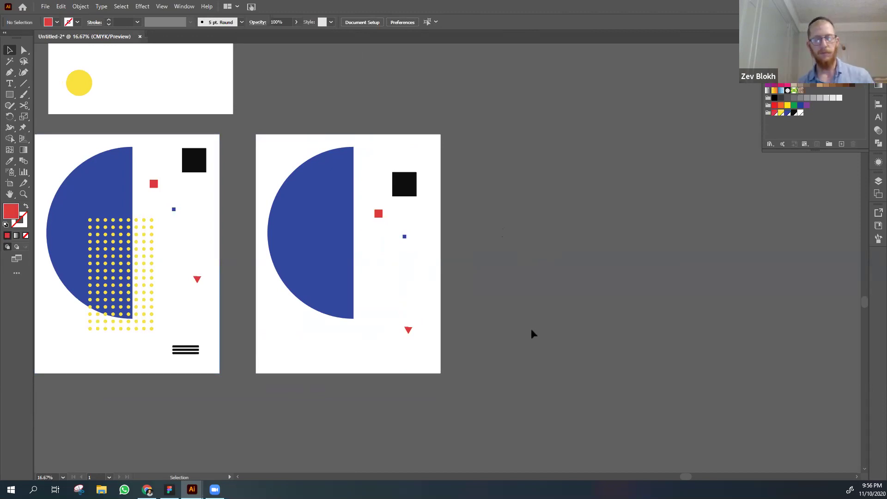
- Try bringing the yellow dot grid from the neighbouring composition onto the semicircle composition
left_click(152, 248)
left_click_drag(153, 247, 361, 250)
key("ctrl+z")
- Duplicate the simplified semicircle composition and place the copy directly to its right
left_click(313, 182)
key("a")
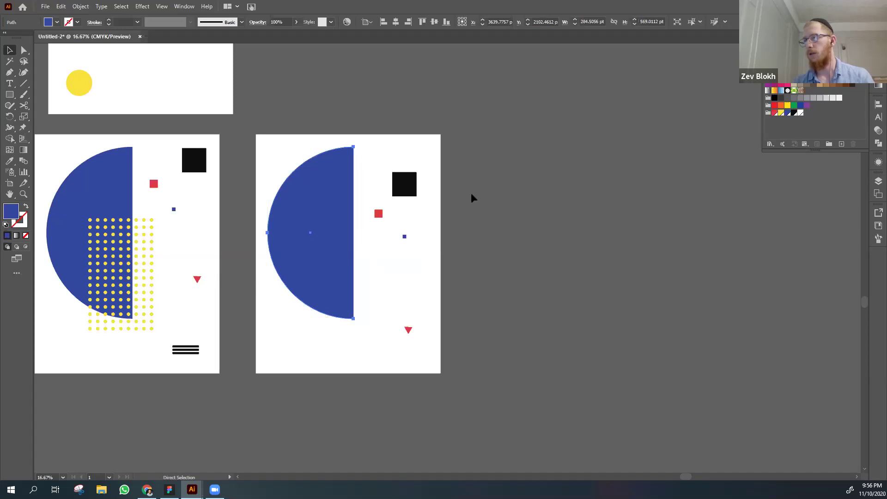
key("v")
left_click(303, 319)
left_click_drag(315, 273, 529, 271)
left_click(380, 409)
left_click_drag(380, 409, 326, 387)
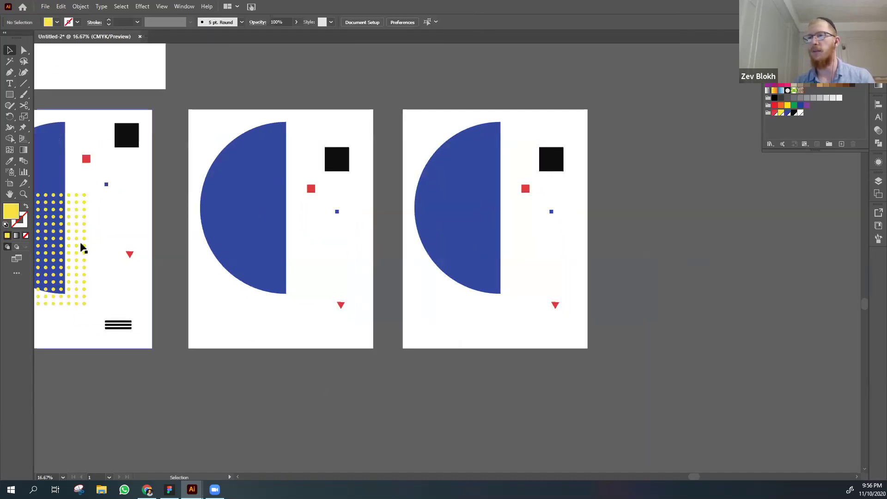
- Delete the blue semicircle from the new copy and place a copy of the yellow dot grid on it
left_click(440, 245)
key("Delete")
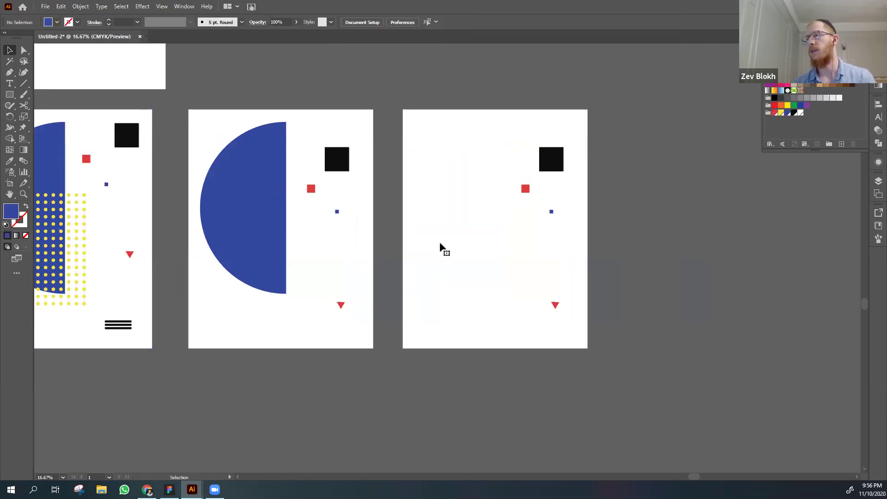
left_click_drag(83, 220, 575, 123)
left_click(663, 215)
left_click_drag(663, 216, 534, 212)
- Enlarge the yellow dot grid proportionally until it spans nearly the full height of the page
key("ctrl+equal")
left_click_drag(386, 196, 387, 200)
left_click_drag(489, 234, 447, 288)
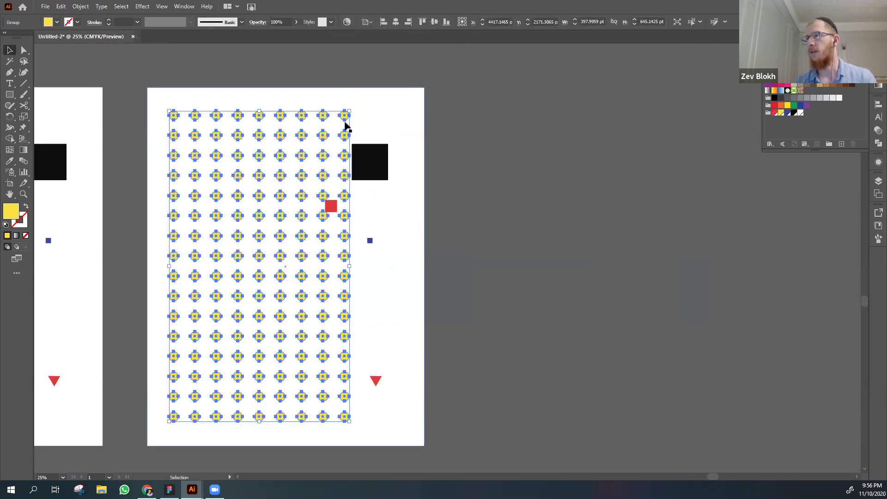
left_click_drag(351, 110, 400, 110)
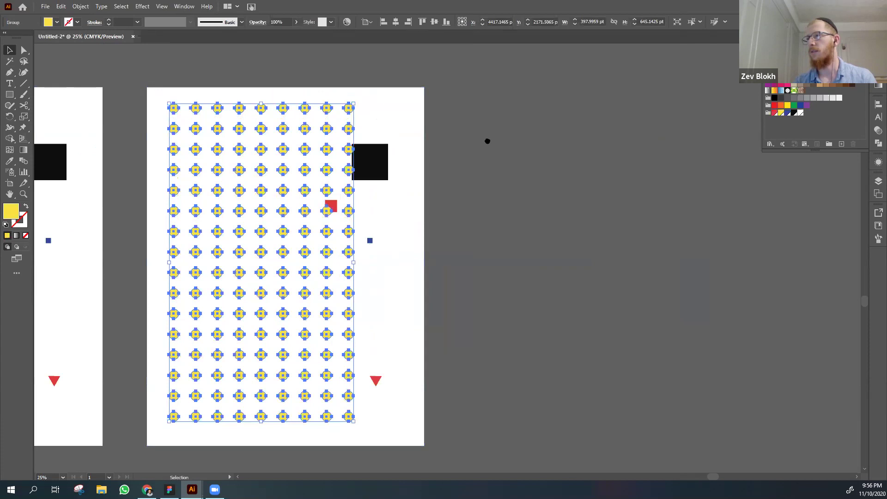
left_click(488, 139)
scroll(407, 171, "down", 1)
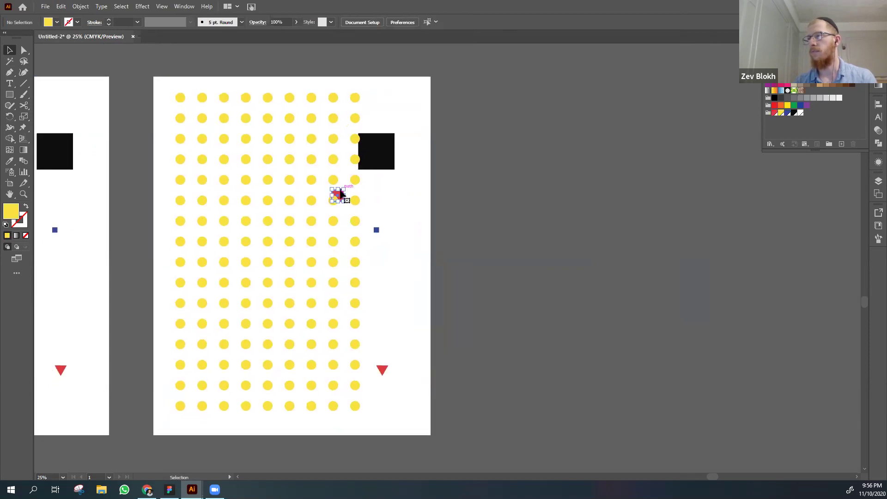
left_click(340, 194)
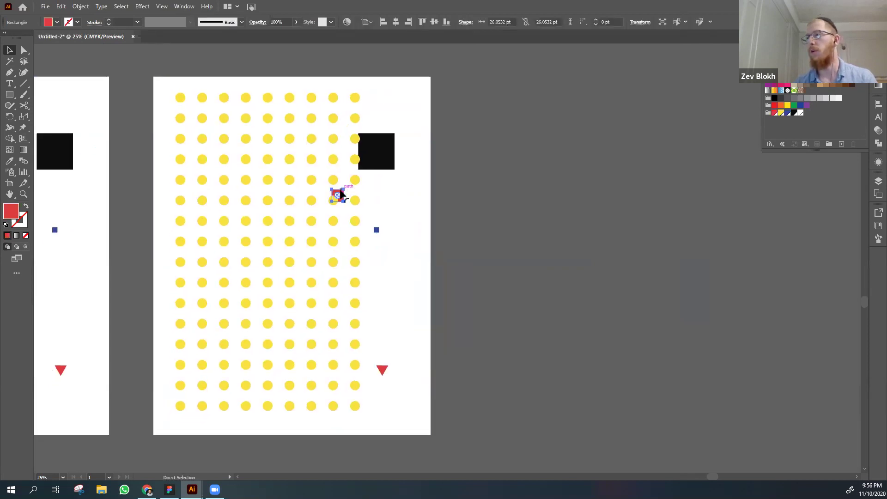
key("v")
left_click_drag(339, 194, 341, 196)
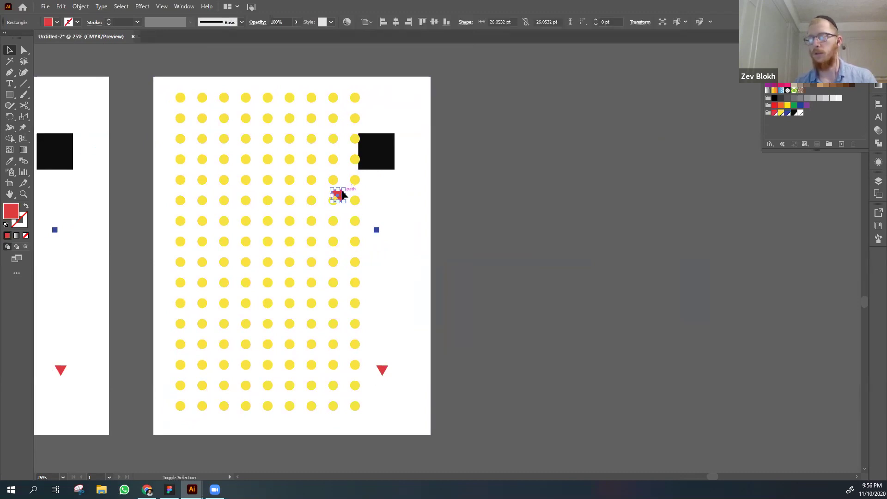
left_click(485, 221)
- Nudge the black square slightly left so its edge lies beneath the dot grid's last column
scroll(491, 220, "left", 3)
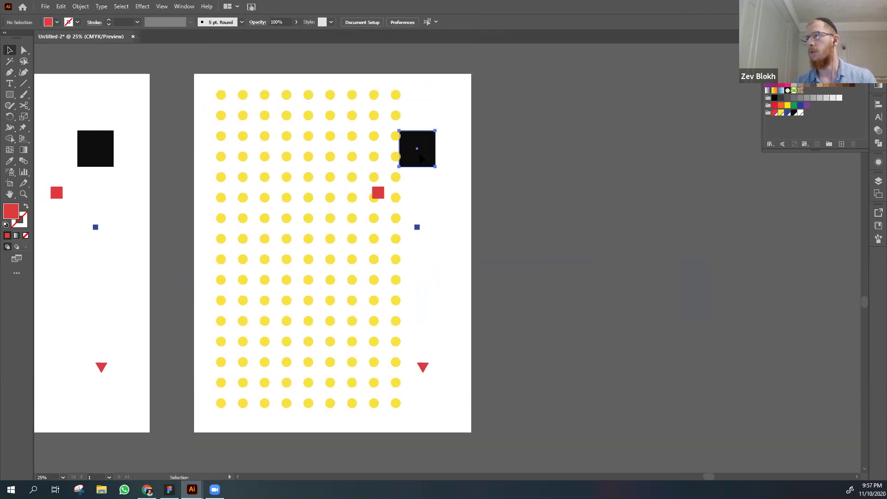
left_click_drag(419, 157, 416, 157)
left_click(519, 212)
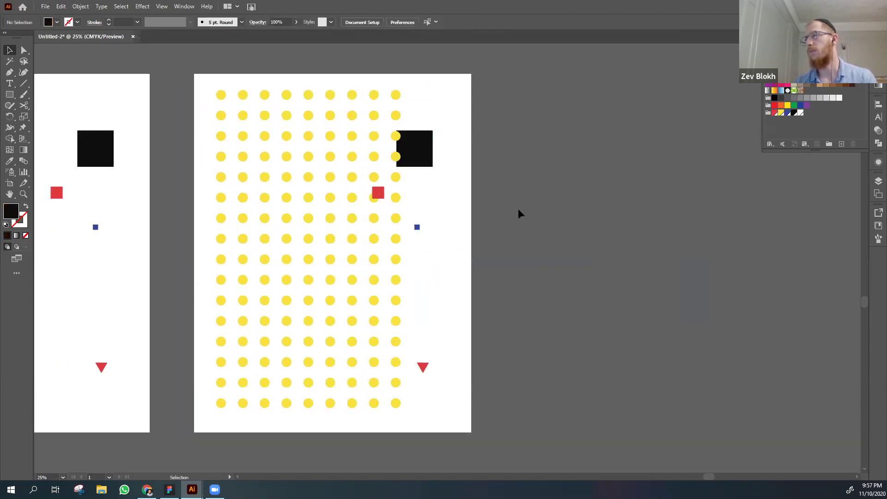
left_click(417, 227)
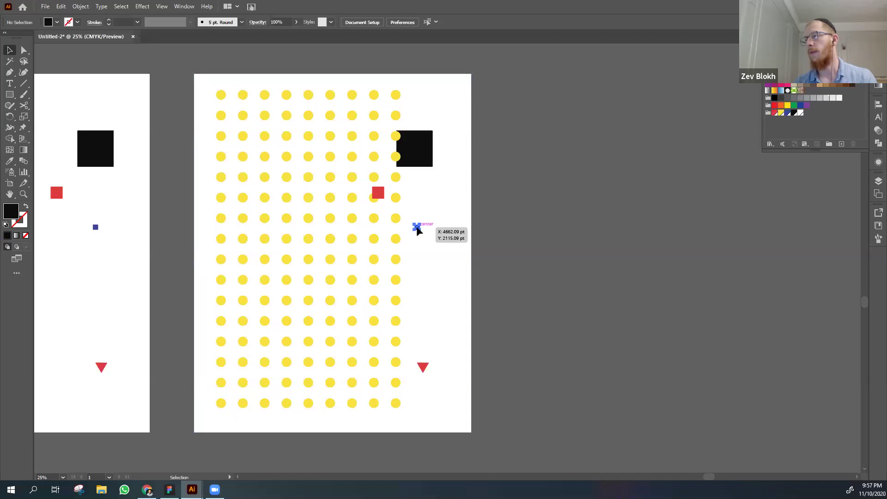
left_click_drag(414, 230, 416, 231)
left_click(573, 229)
left_click(379, 193)
key("a")
key("v")
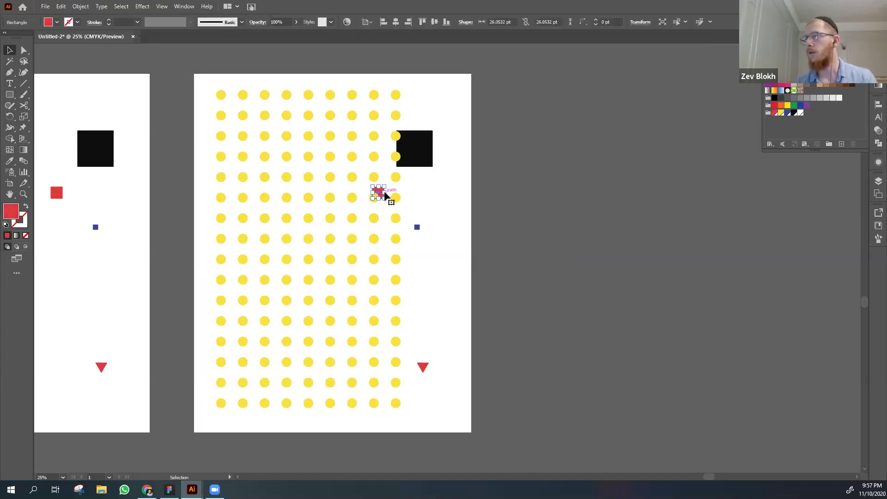
left_click(541, 227)
scroll(540, 223, "down", 1)
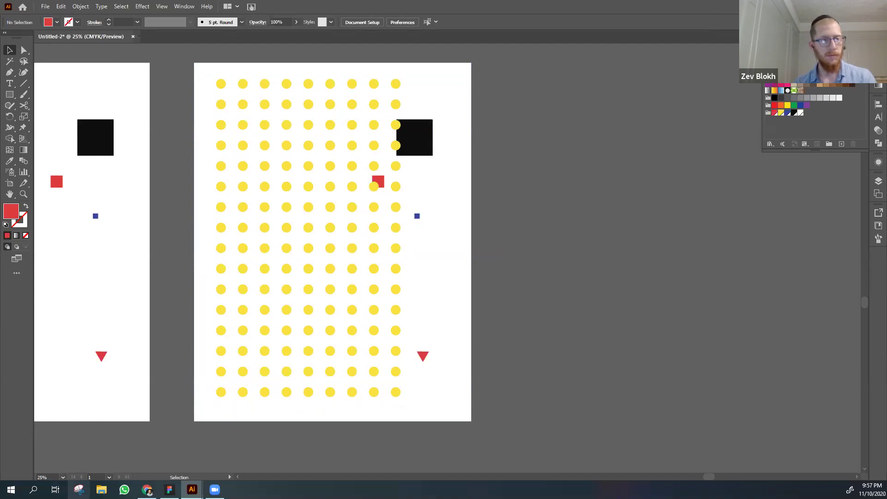
- Try recoloring the red triangle yellow
left_click(424, 359)
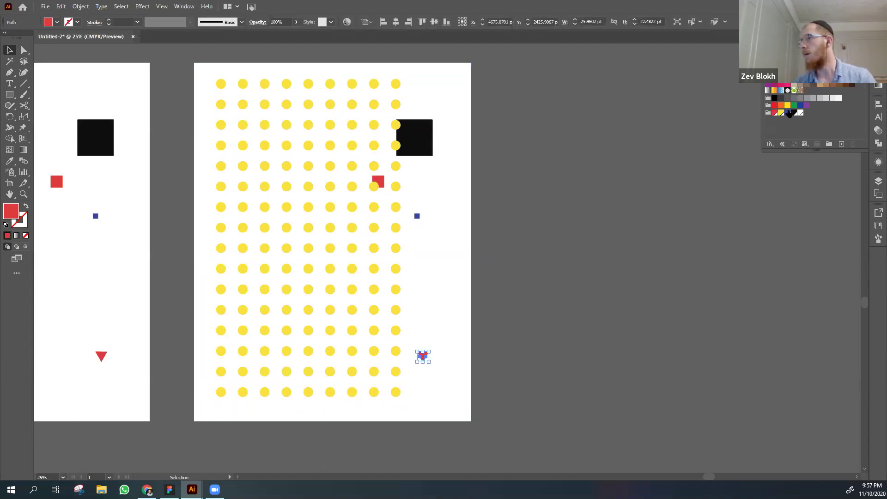
left_click(781, 114)
left_click(618, 262)
key("ctrl+z")
left_click(619, 263)
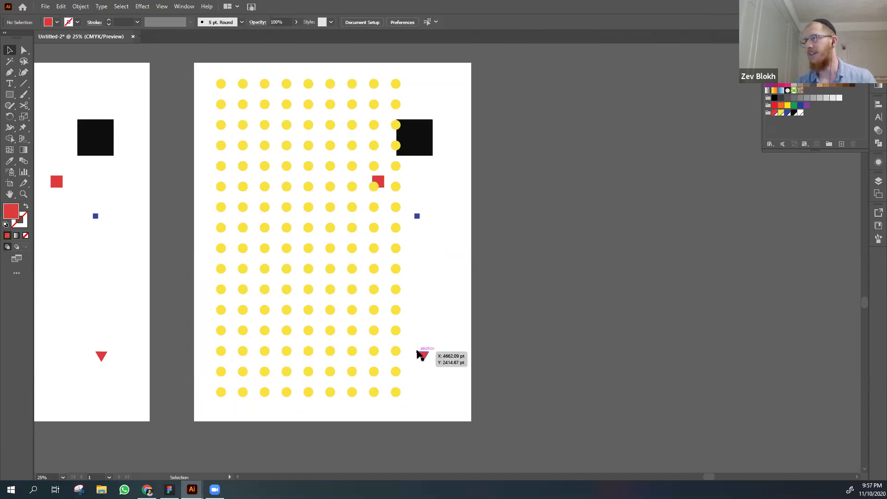
- Enlarge the small blue square to the right of the dot grid to about 31.5 pt
left_click(417, 215)
left_click_drag(416, 212, 486, 210)
left_click(531, 216)
left_click(424, 212)
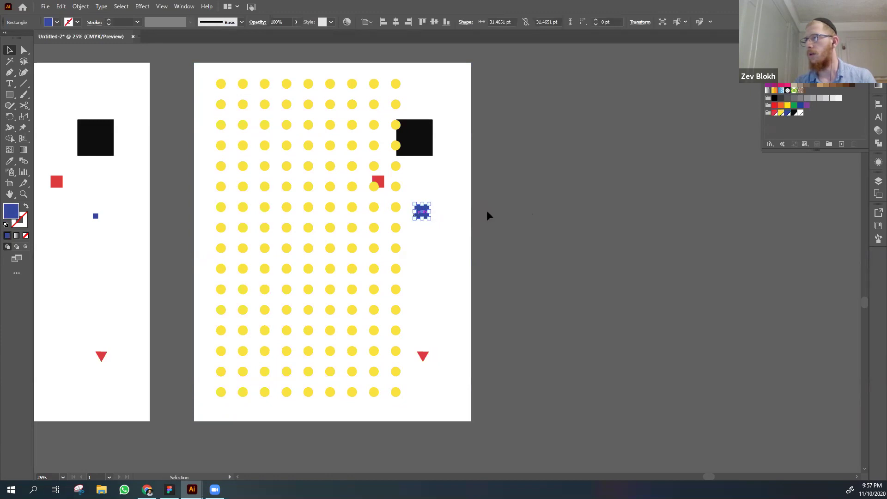
left_click(564, 223)
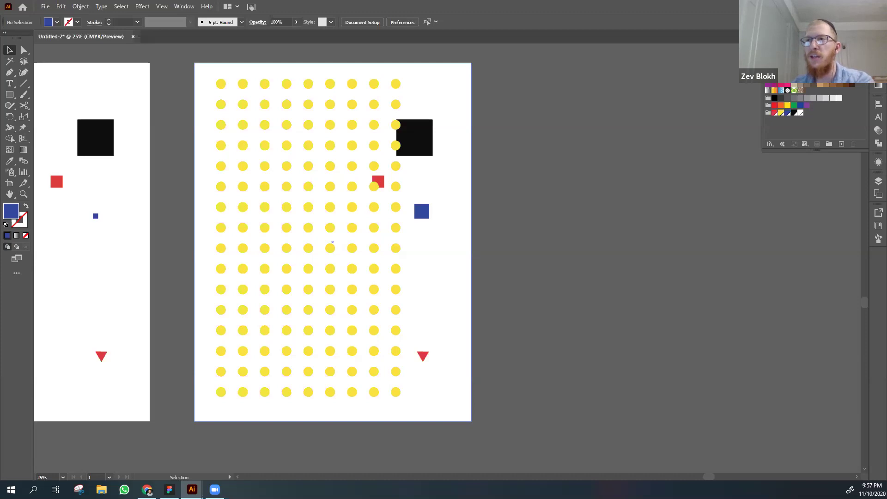
left_click(10, 94)
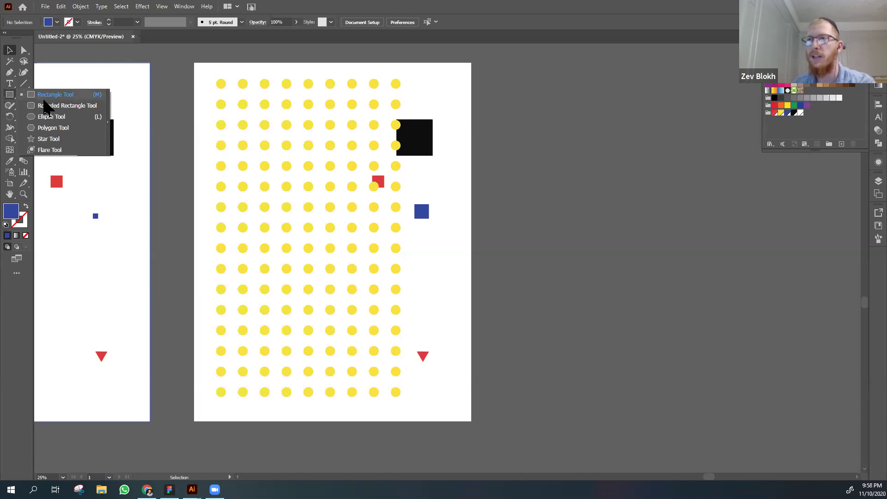
left_click(59, 127)
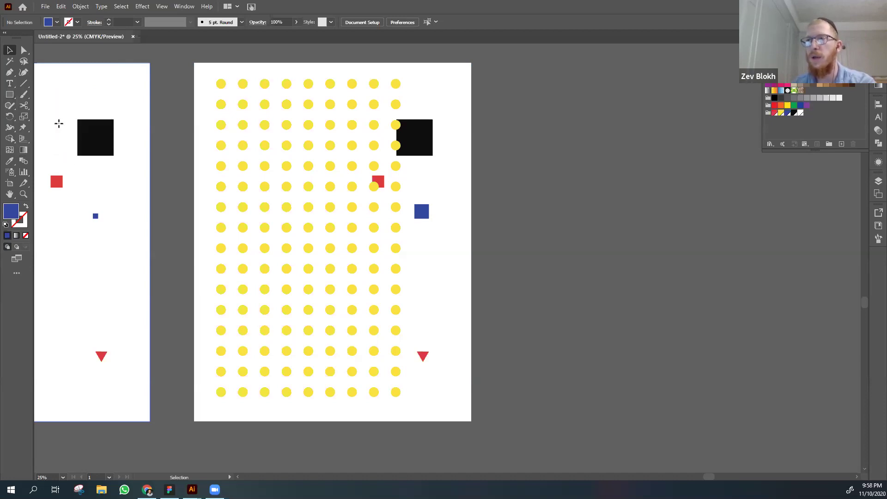
left_click(9, 95)
left_click(37, 93)
key("v")
key("r")
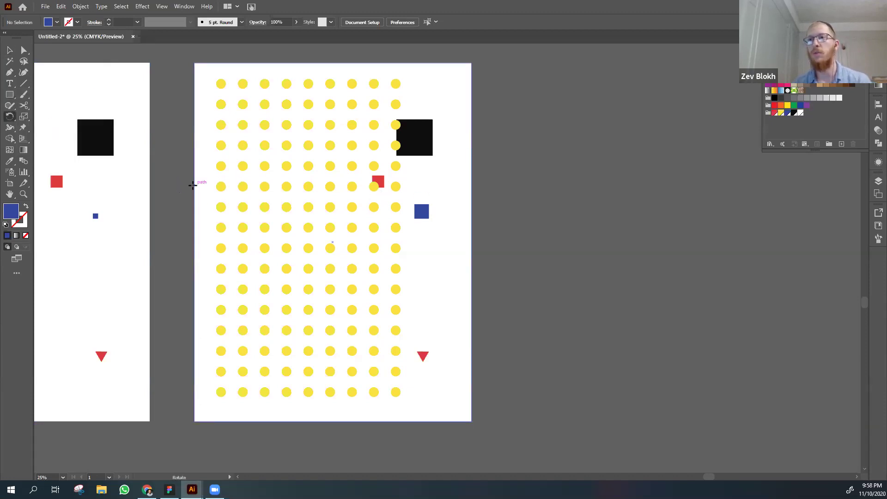
left_click(10, 95)
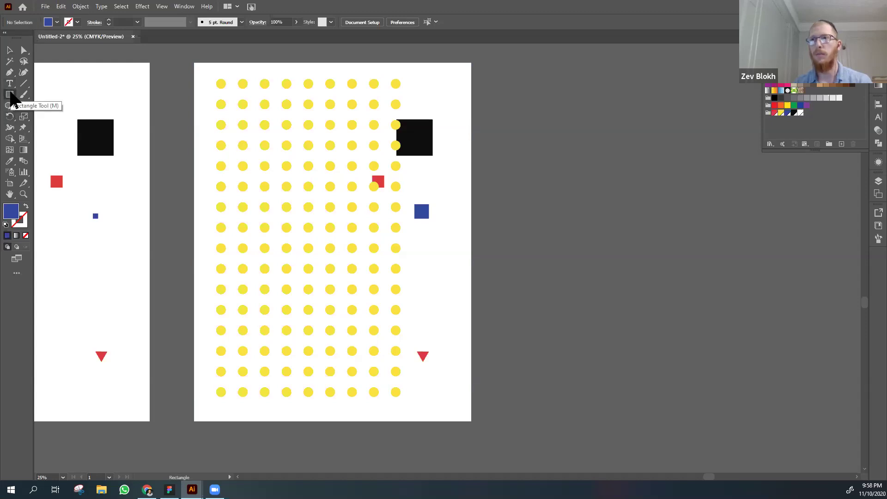
key("shift+m")
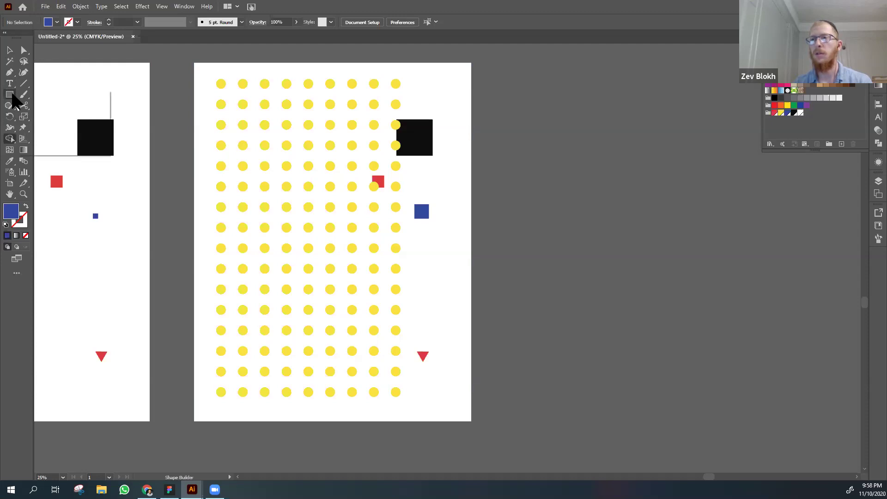
left_click(11, 95)
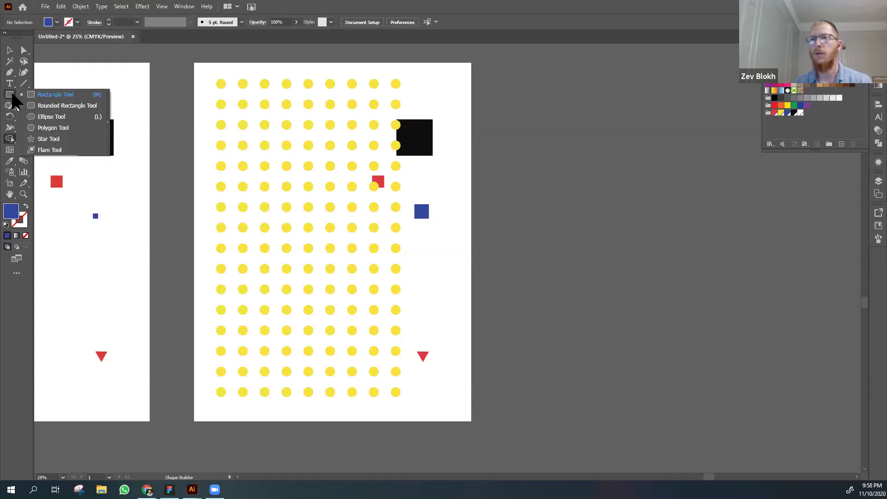
left_click(175, 156)
key("v")
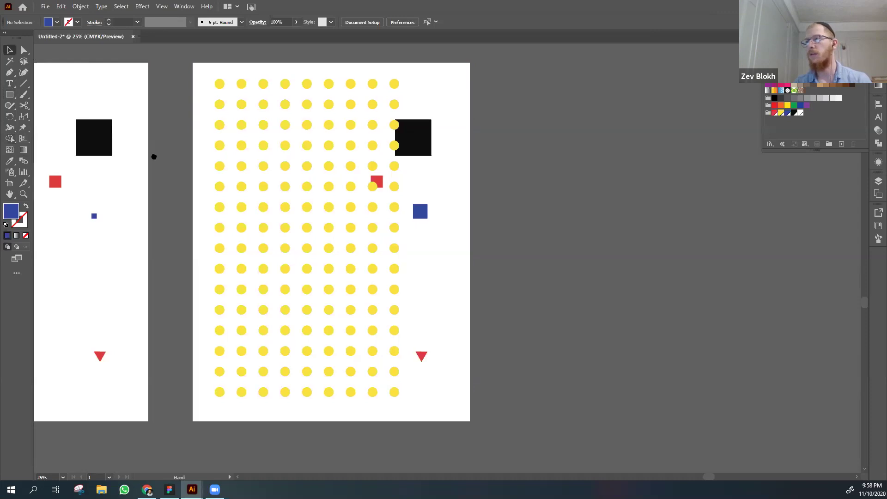
- Stretch the black square left and the red square right into horizontal bars that share the same right edge
scroll(160, 156, "right", 2)
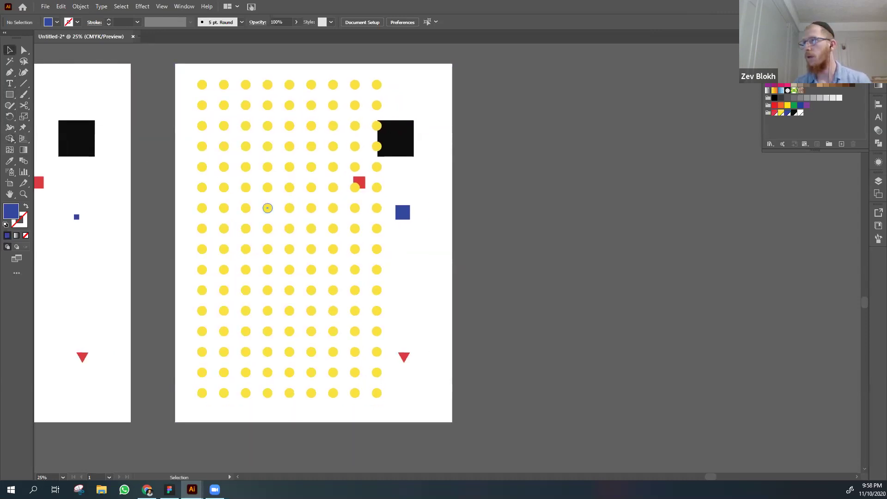
left_click(381, 138)
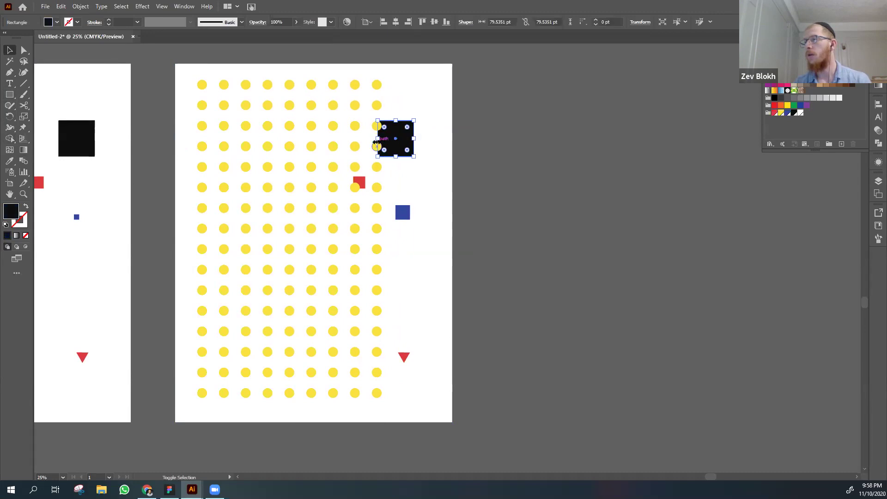
left_click_drag(377, 133, 246, 132)
left_click(487, 179)
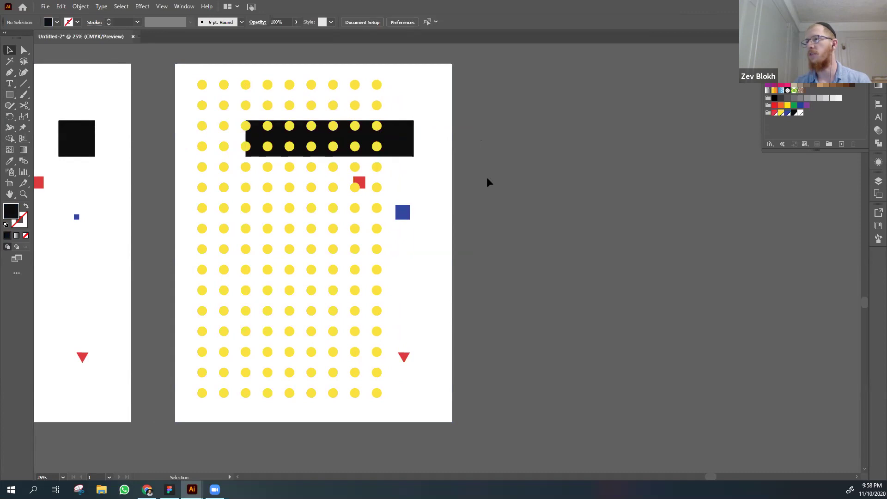
left_click(362, 183)
left_click_drag(367, 183, 414, 183)
left_click(543, 208)
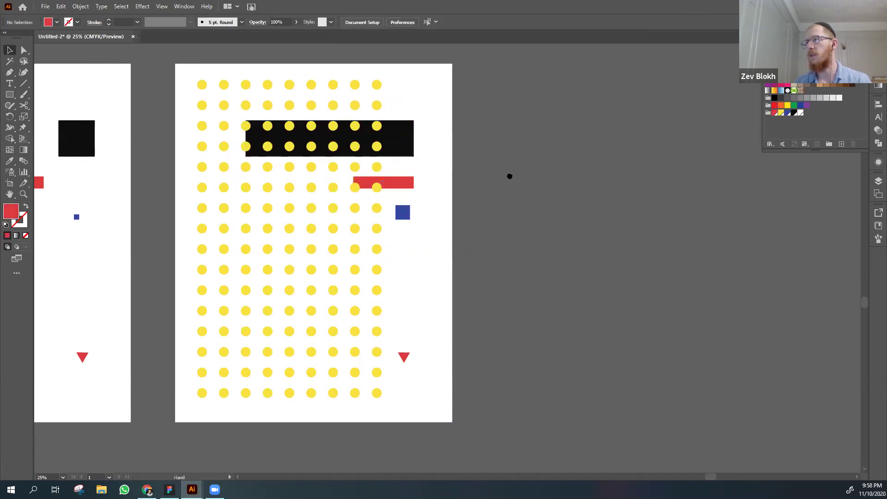
- Enlarge the blue square into a large square beneath the dots, filling the area between the red bar and the triangle
scroll(508, 174, "down", 2)
left_click(411, 187)
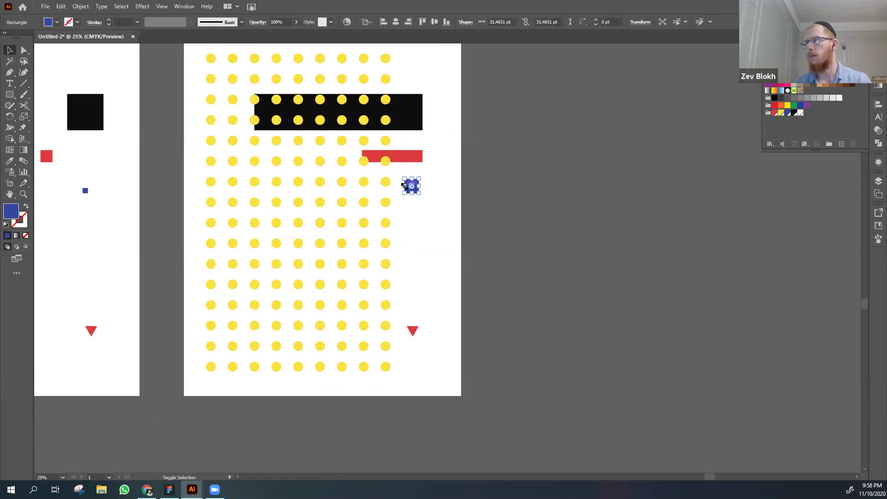
left_click_drag(404, 186, 299, 212)
left_click_drag(401, 175, 396, 231)
left_click(519, 228)
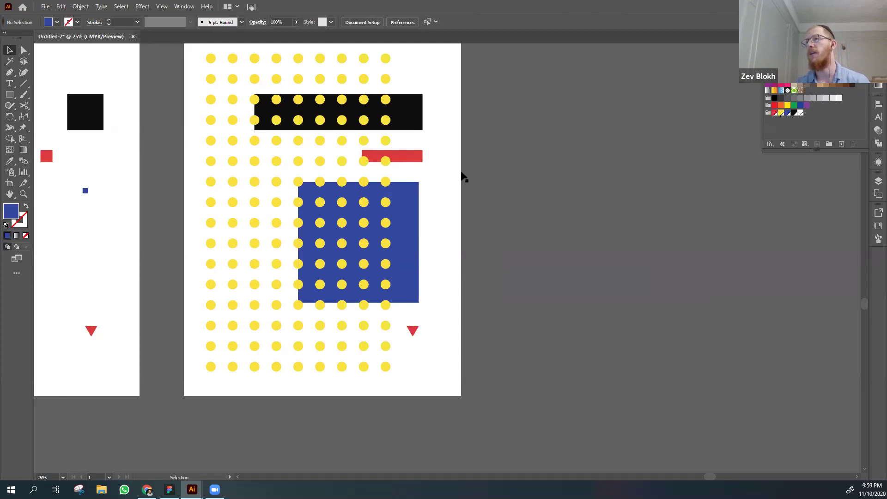
- Move the black bar up slightly, and switch to the Visual Design Class presentation in Figma
left_click_drag(403, 121, 415, 106)
left_click(505, 152)
left_click(508, 123)
key("ctrl+minus")
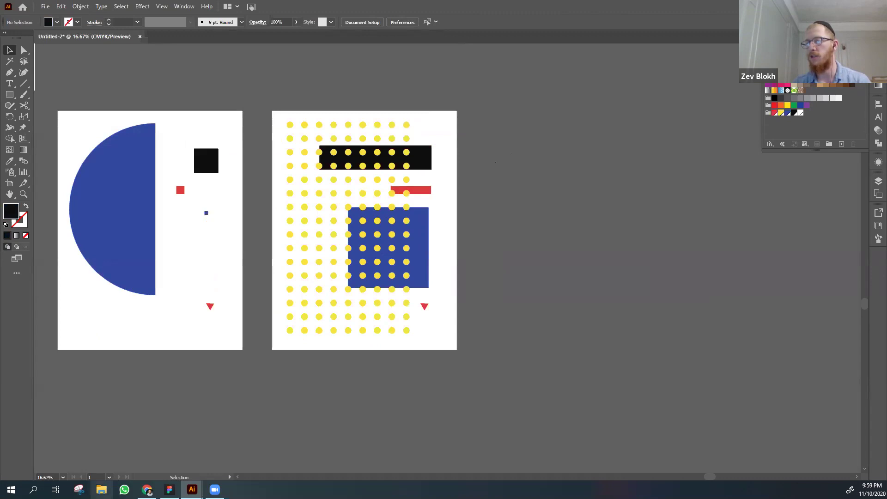
left_click(170, 489)
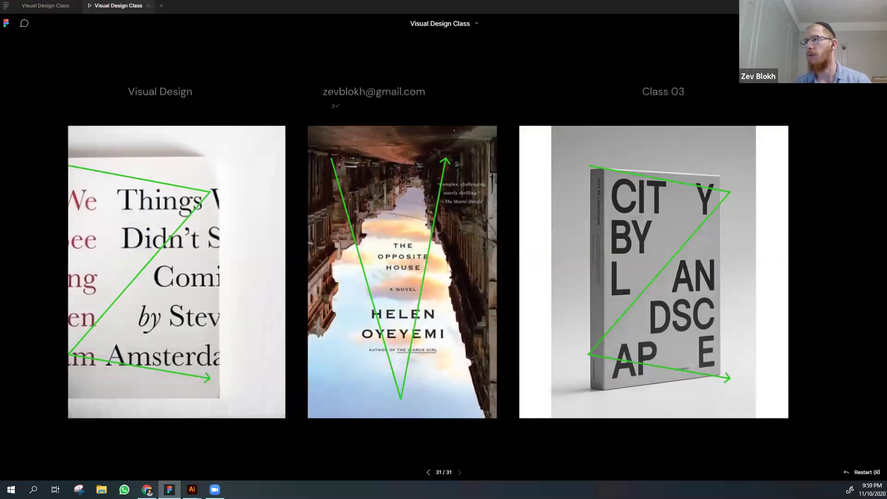